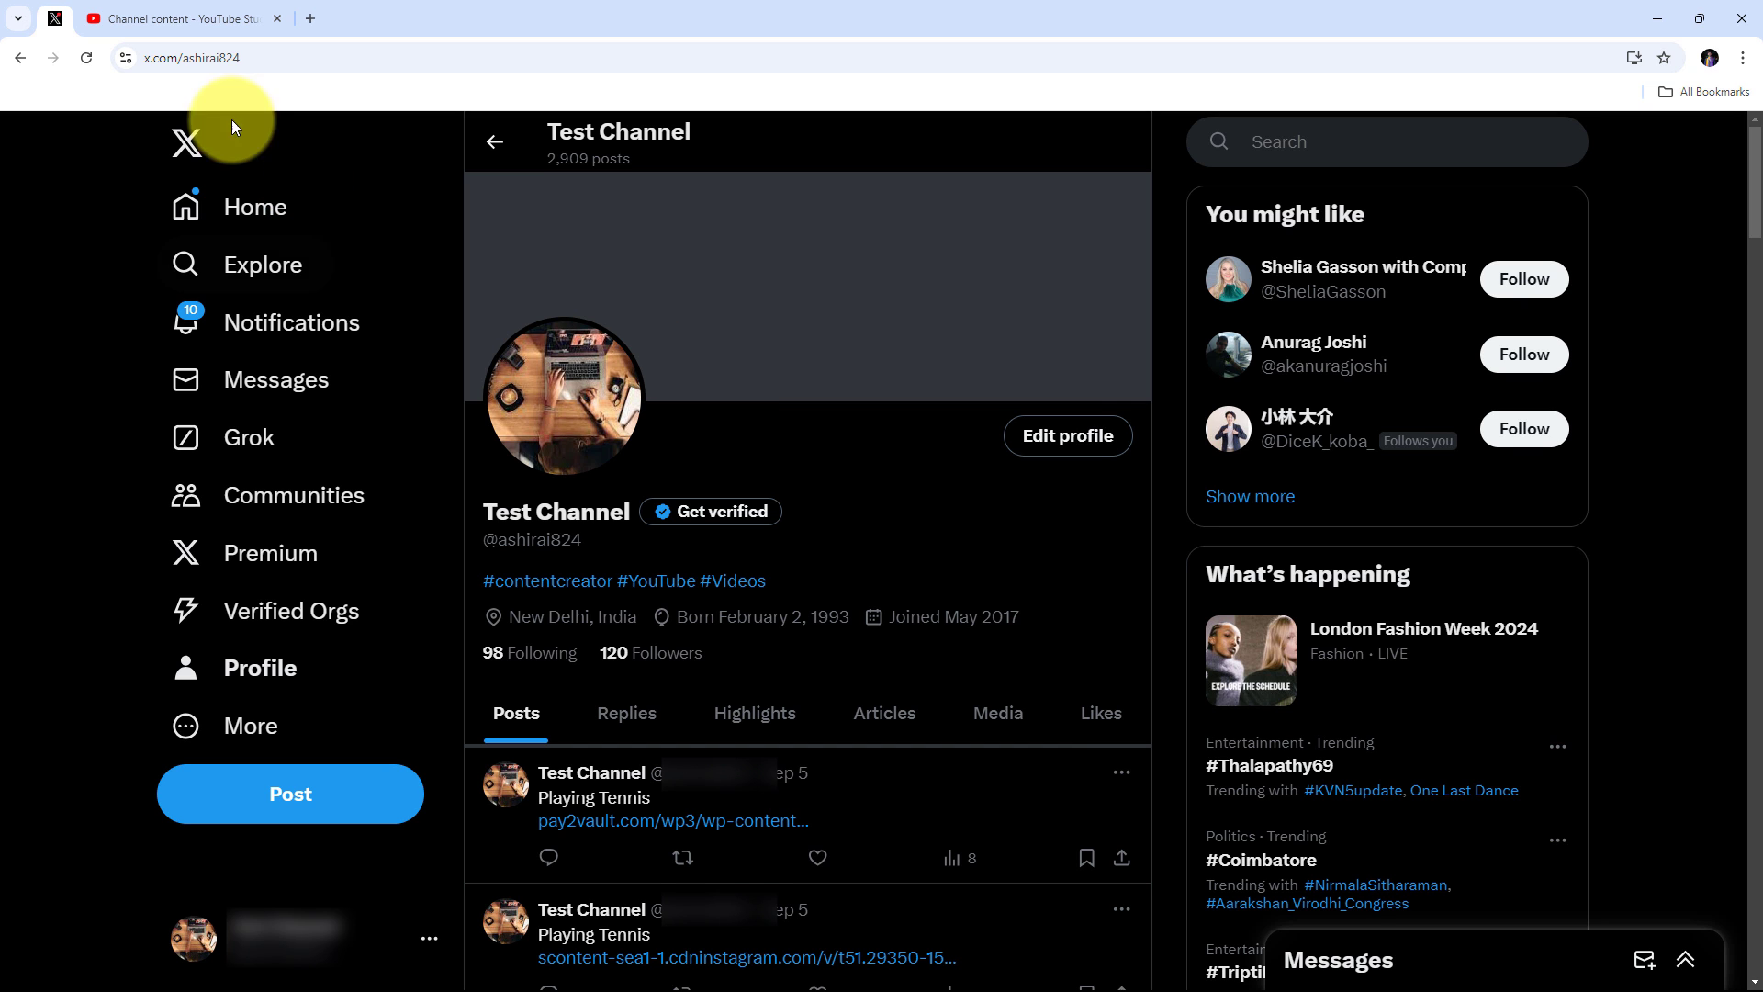
Step: Switch to YouTube Studio's Channel content videos list, topped by 'Let the sea set you free!!'
left_click(195, 14)
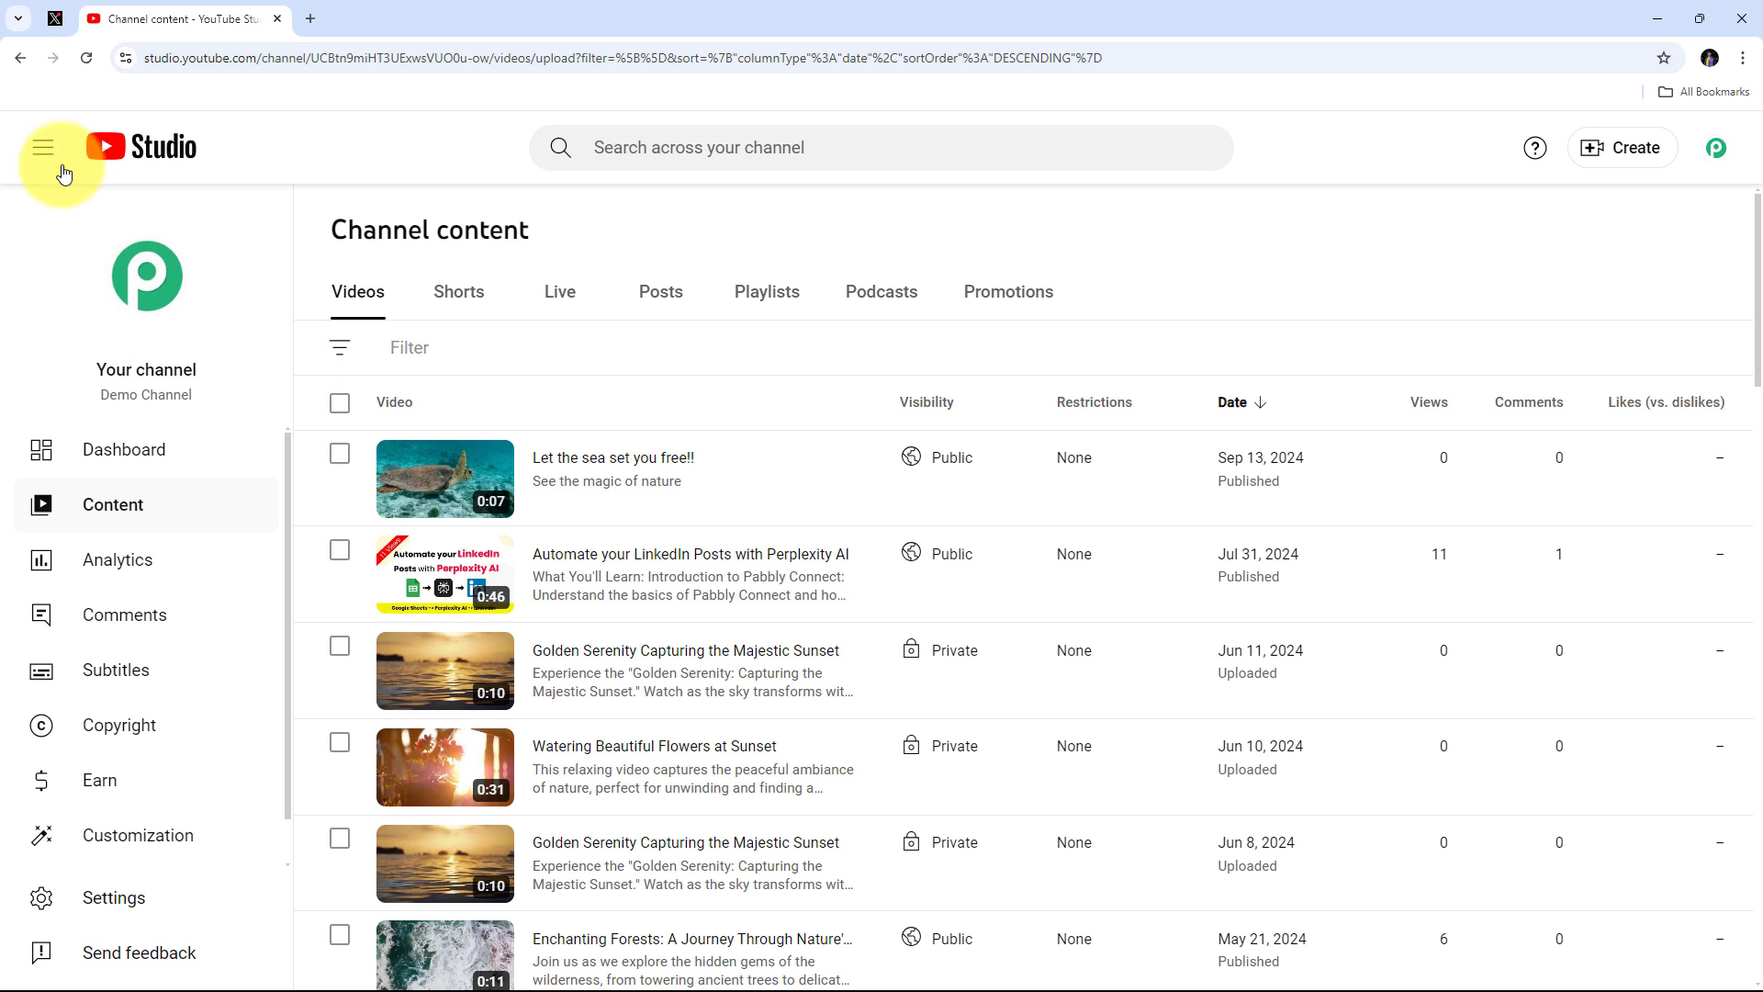
Step: Go to pabbly.co in a new tab and sign in to reach All Pabbly Apps
left_click(312, 29)
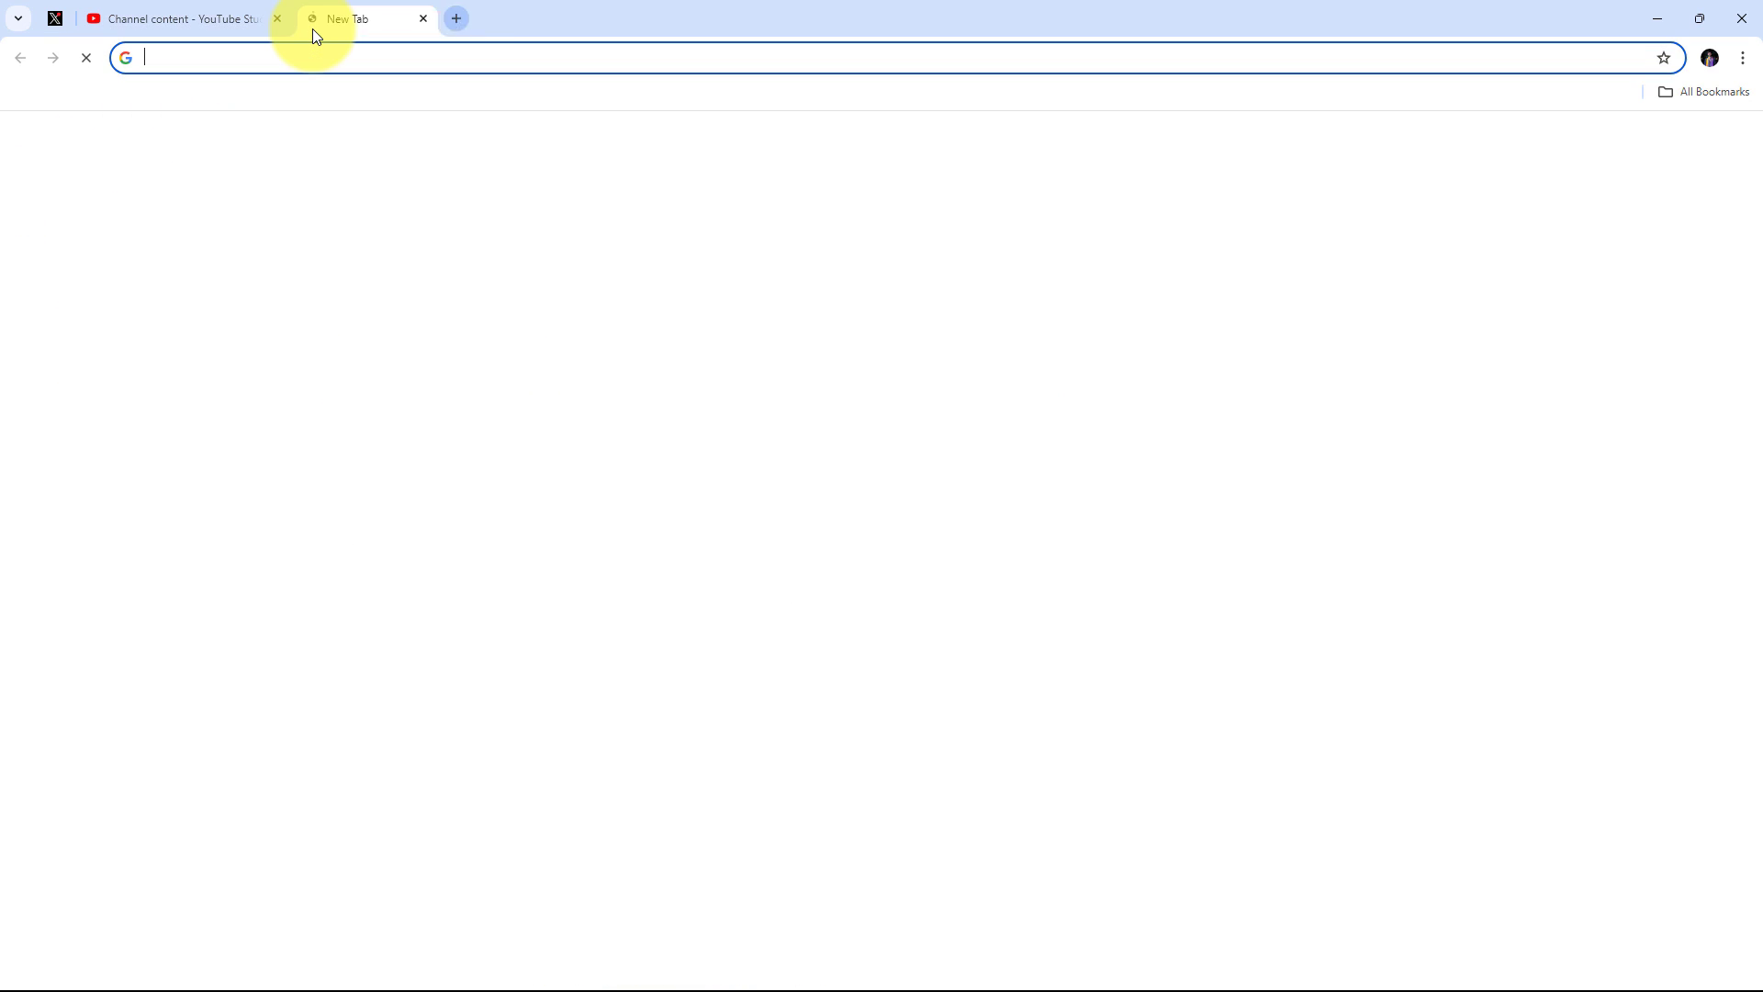
type("pabbl")
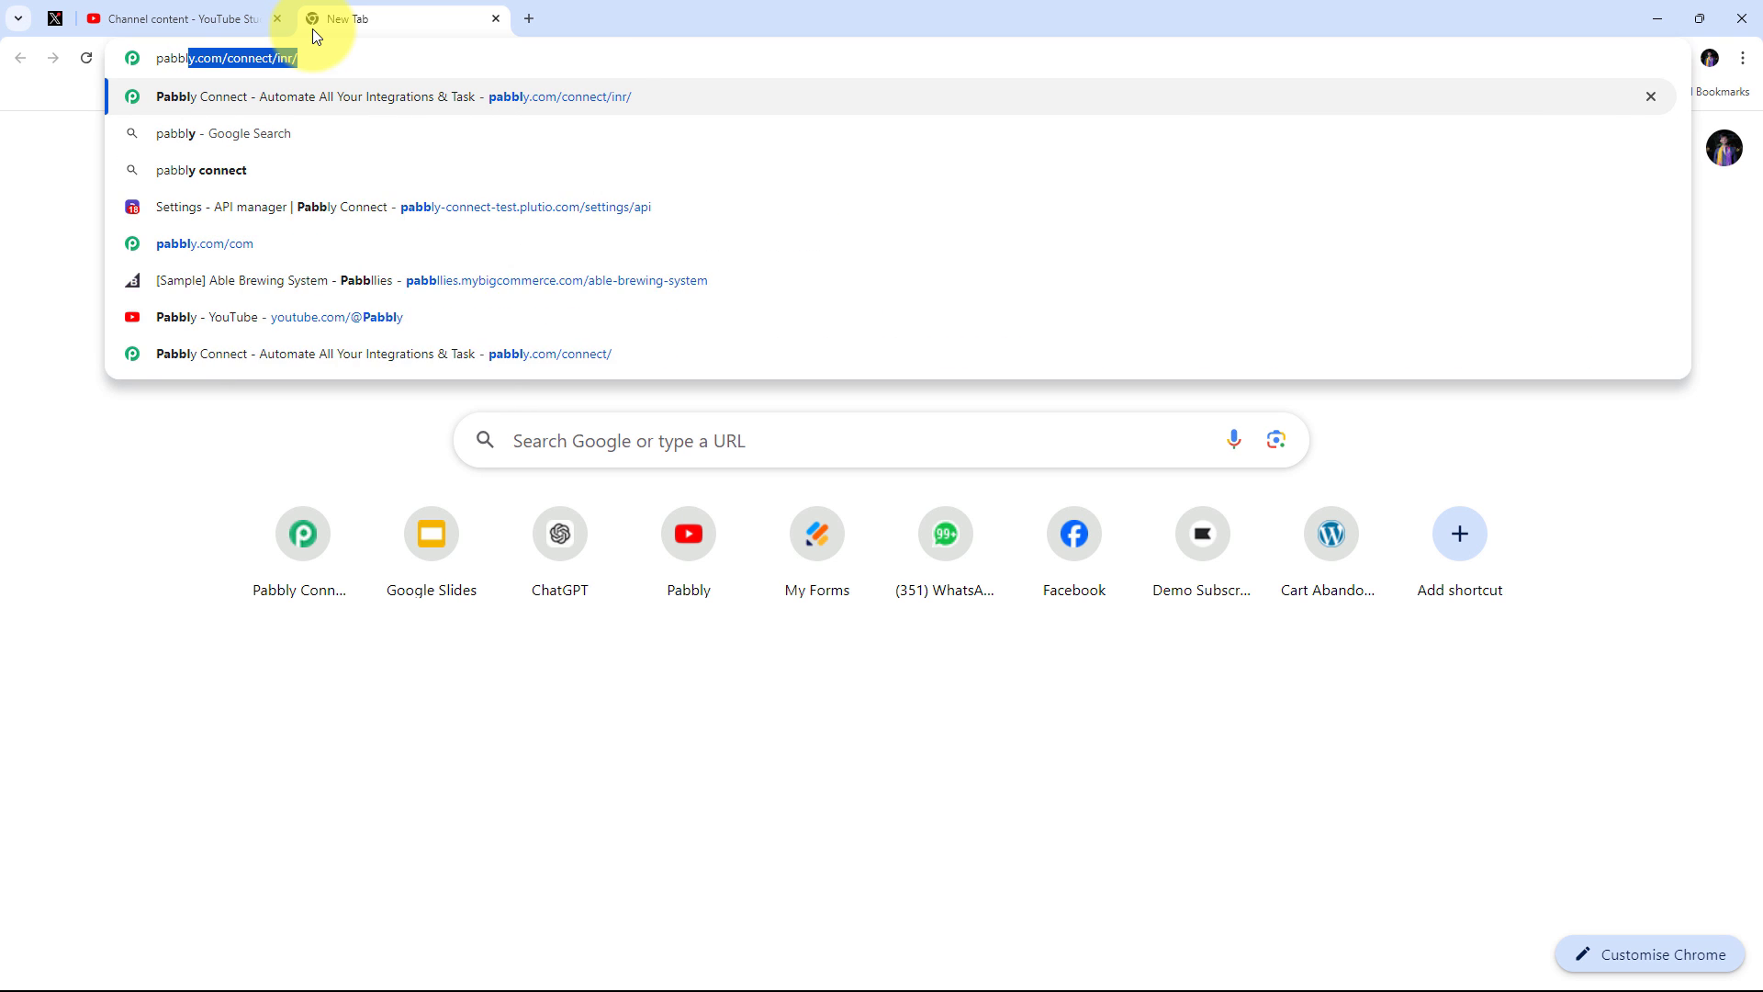
type("y.co")
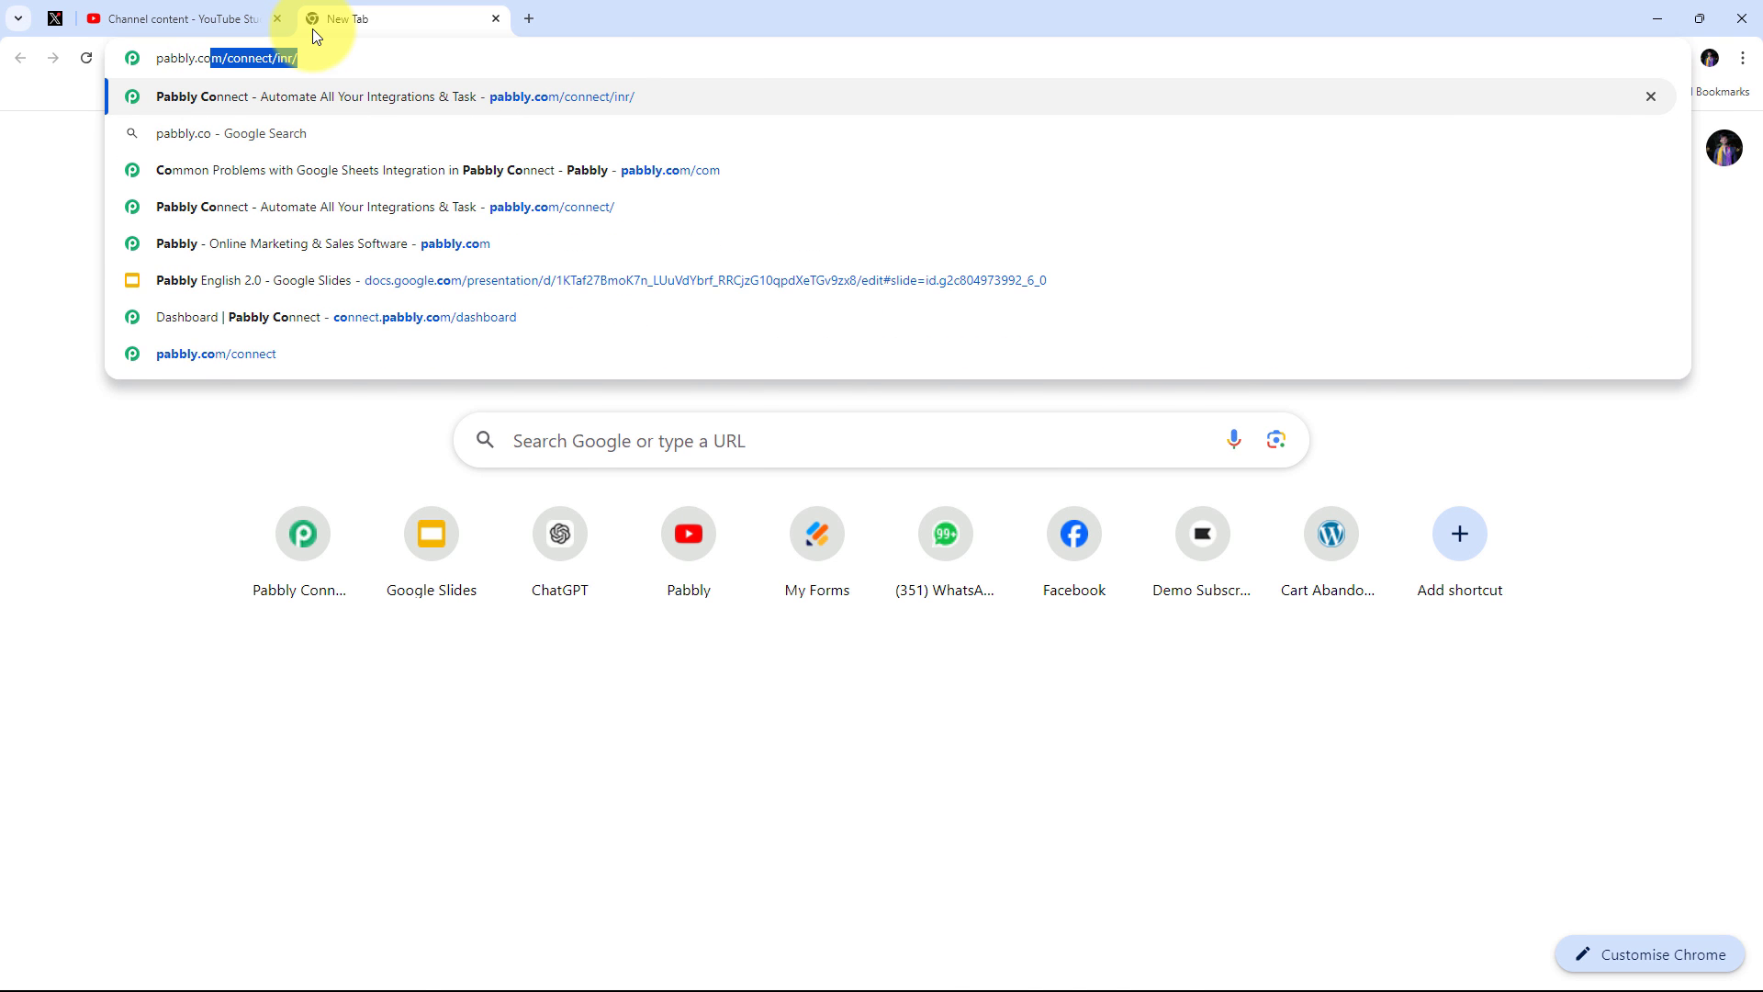
key("Return")
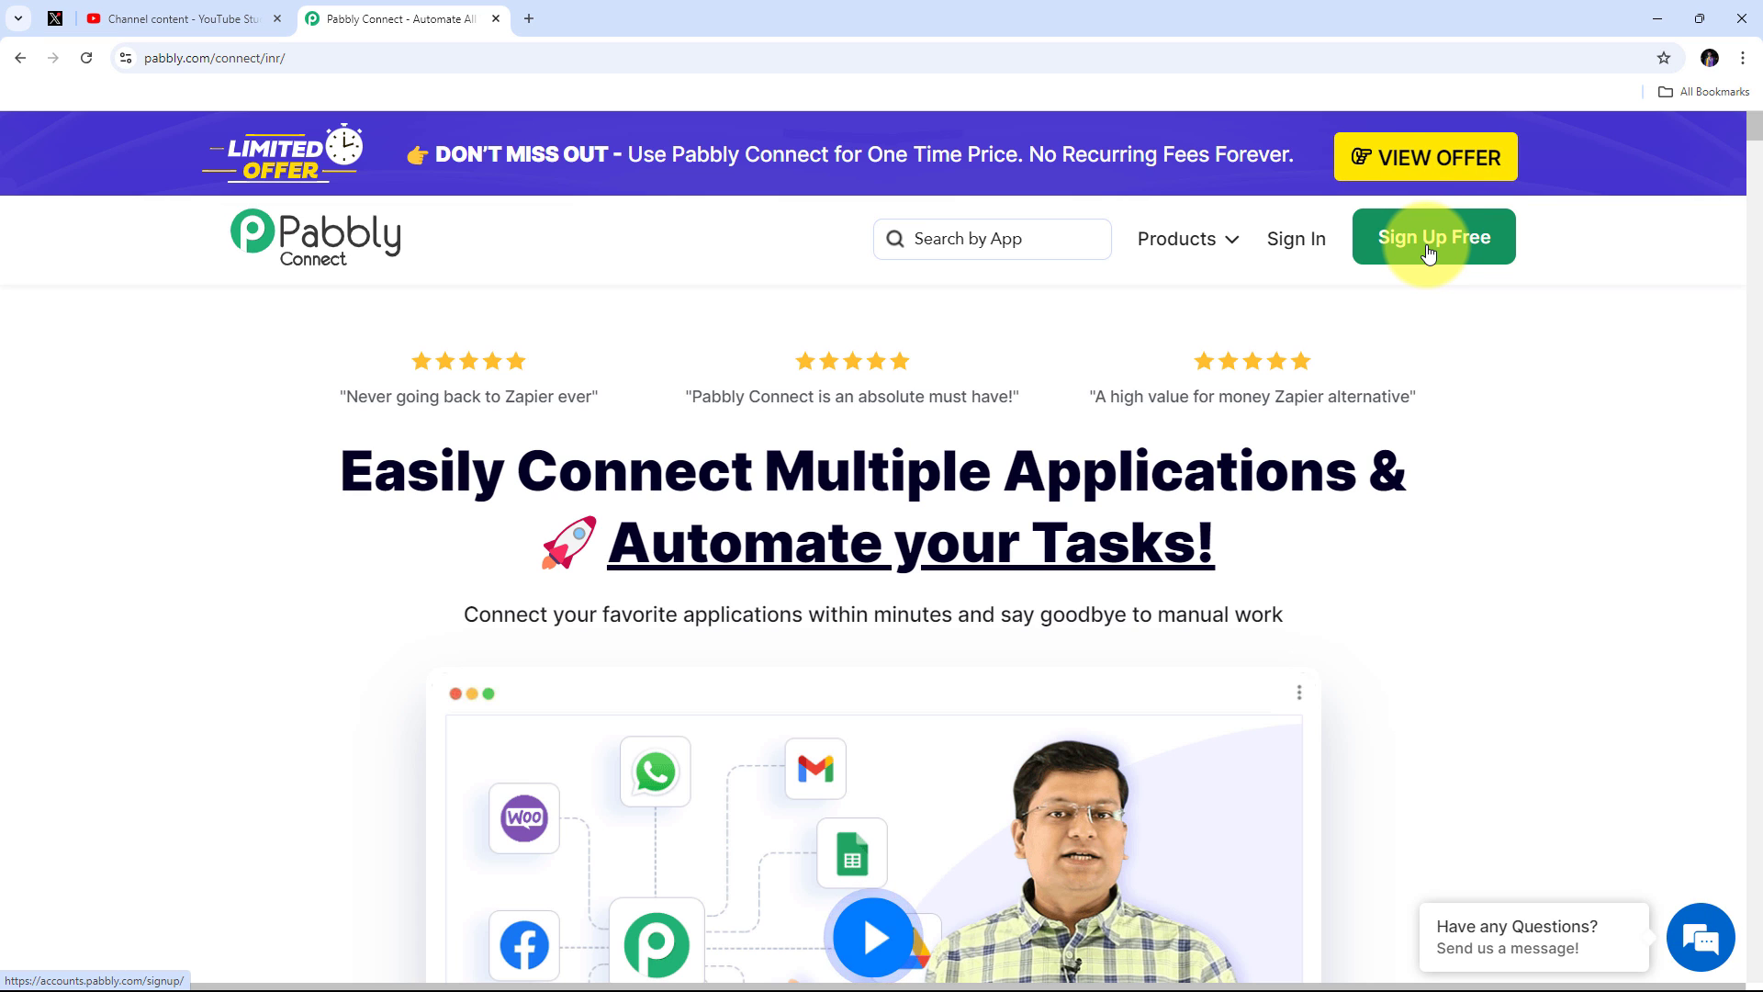
left_click(1295, 241)
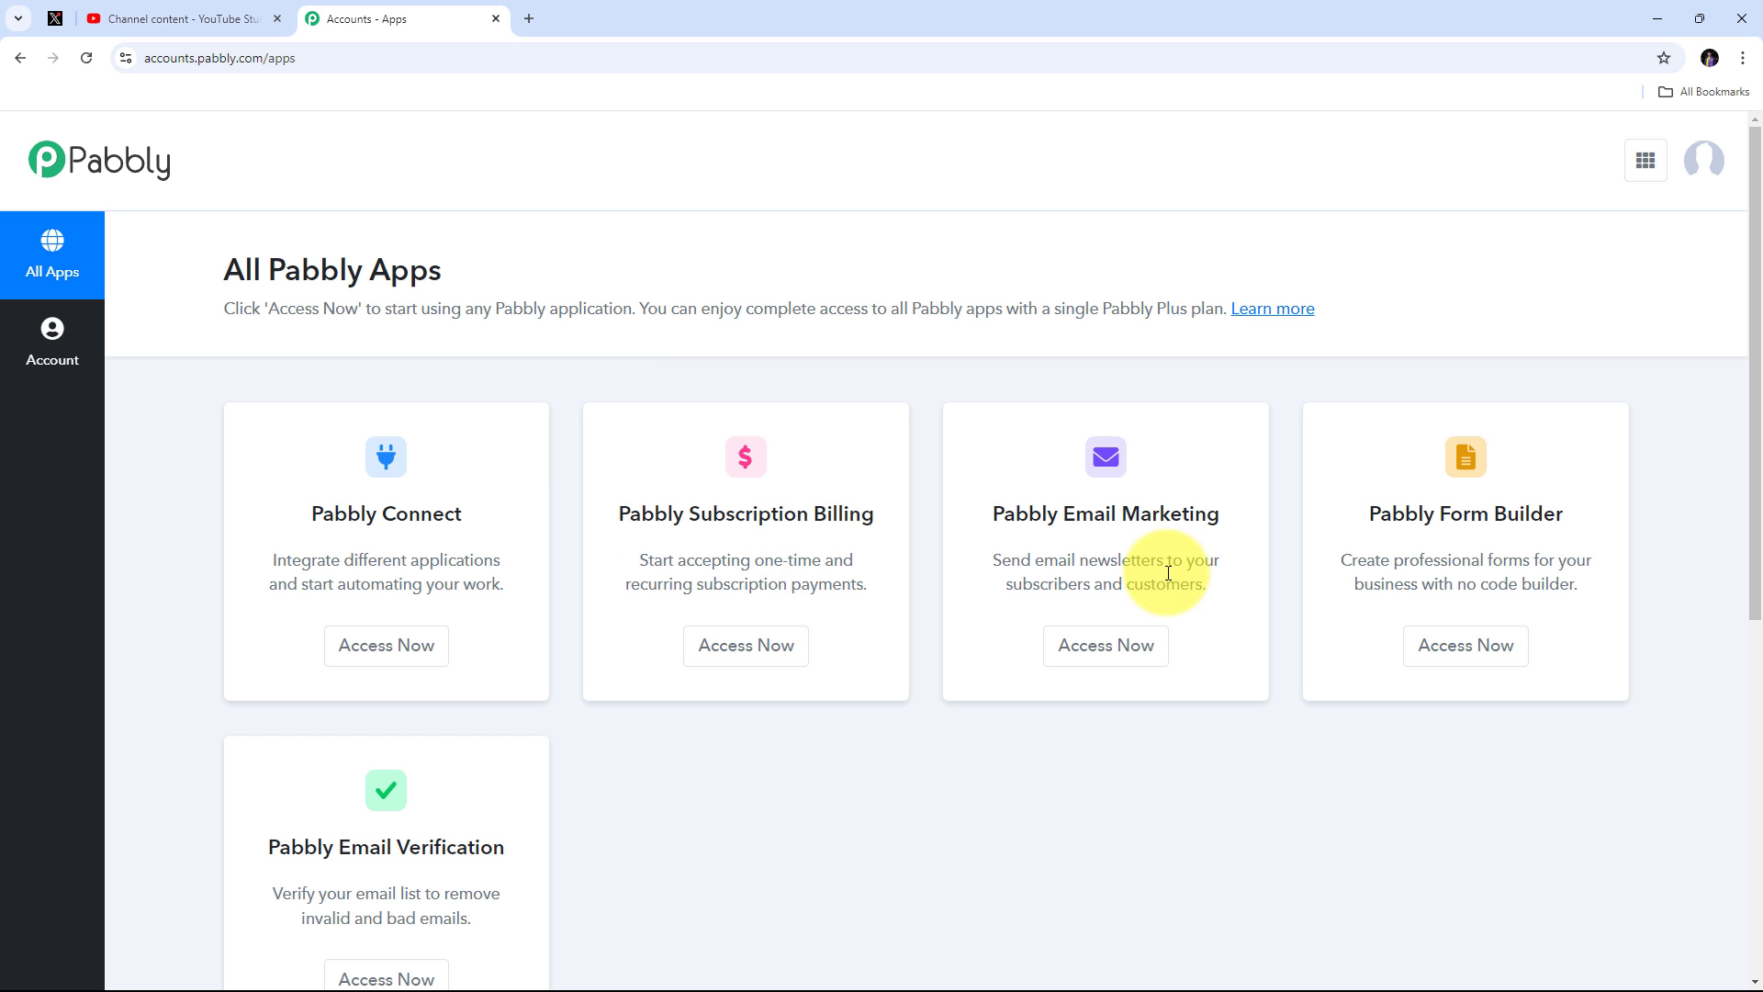
Step: Launch the Pabbly Connect dashboard through Access Now on its app card
scroll(385, 496, "down", 1)
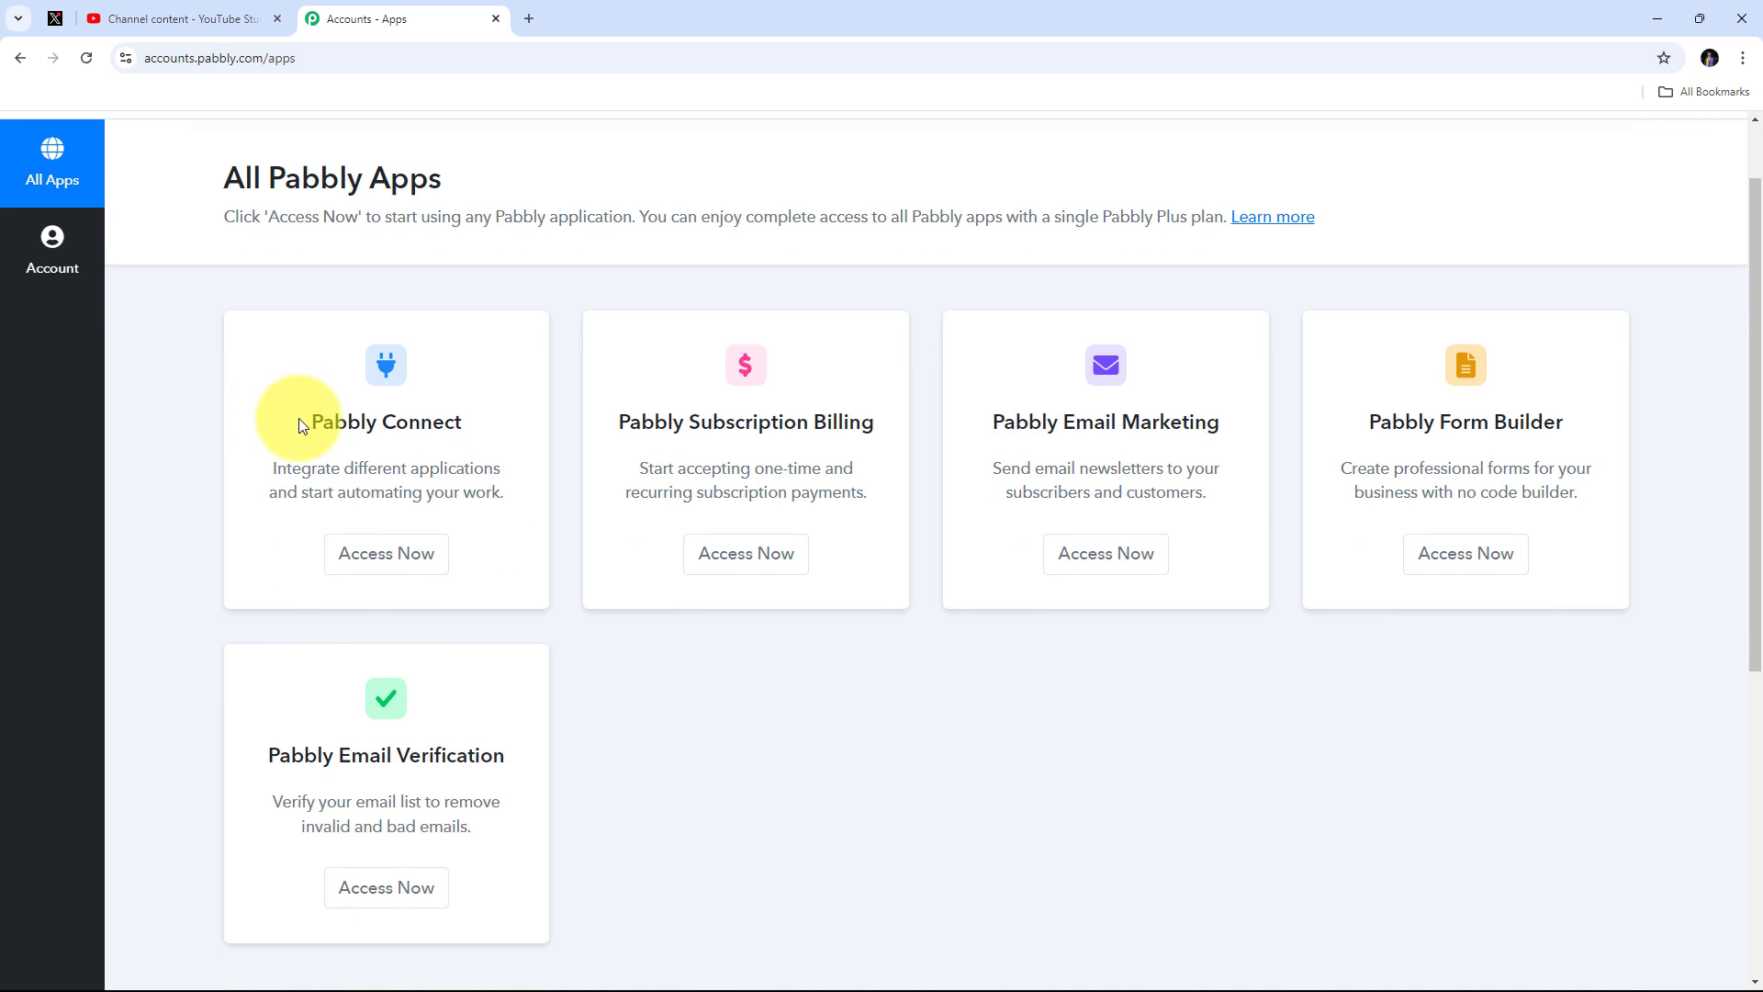
left_click_drag(300, 421, 453, 419)
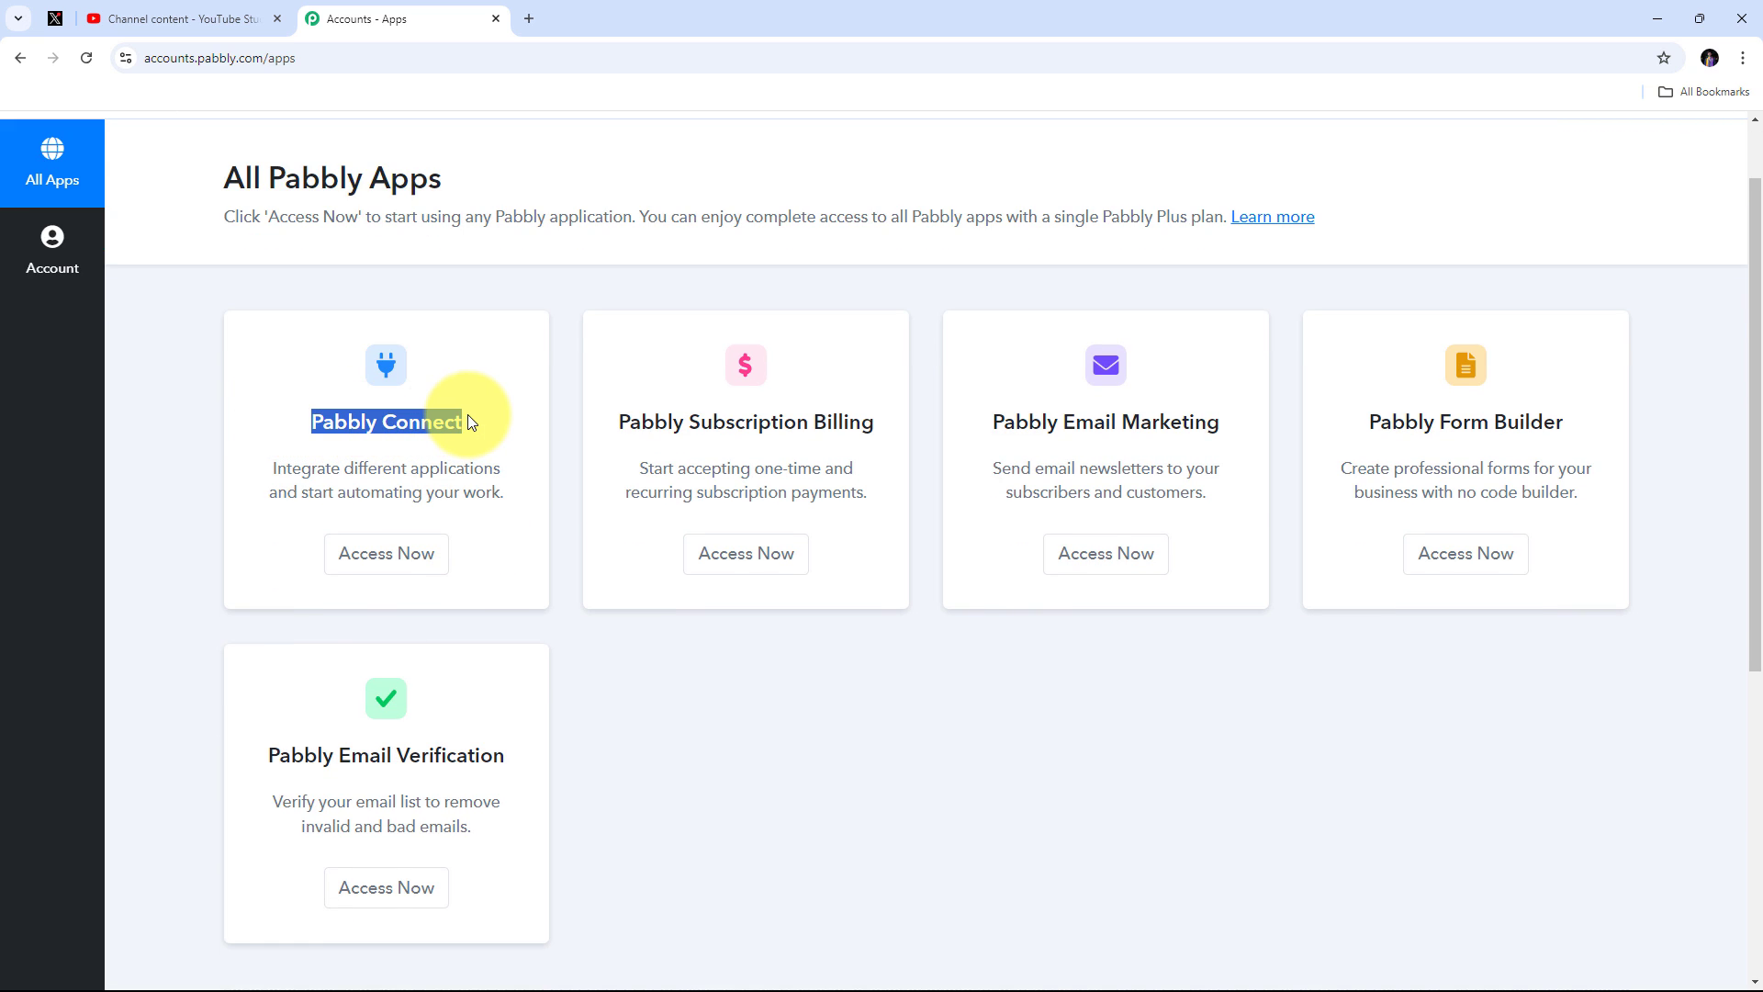
scroll(469, 418, "down", 1)
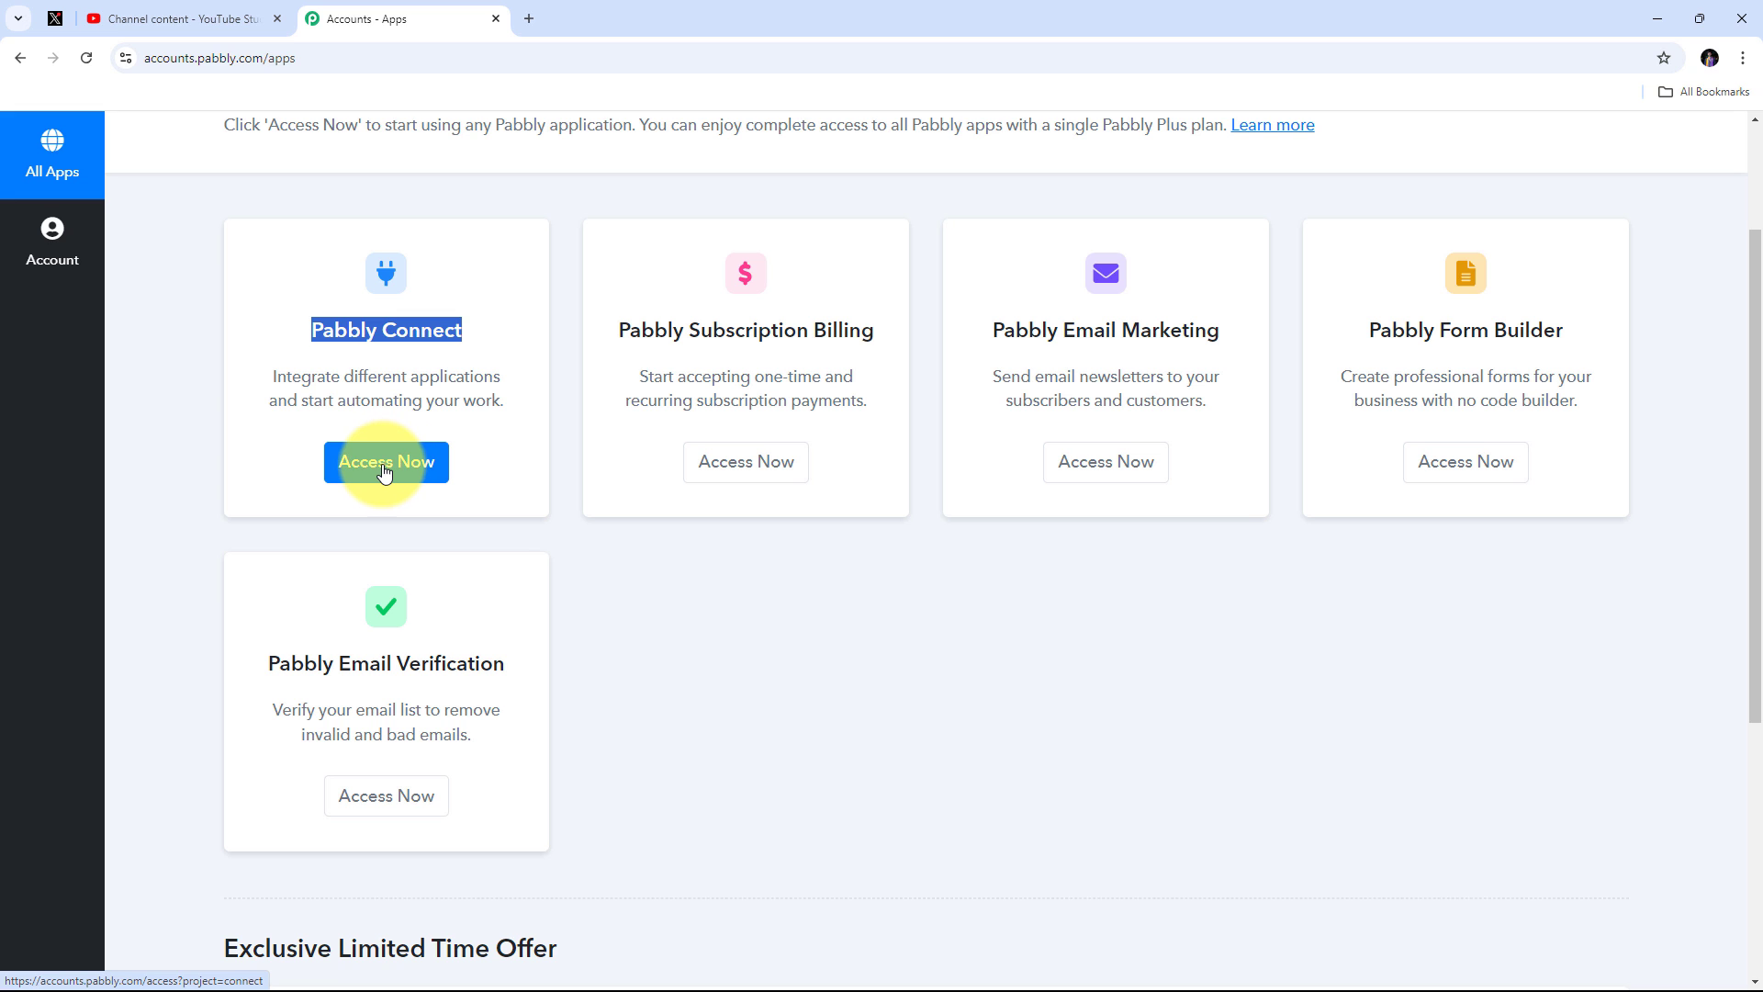
left_click(384, 462)
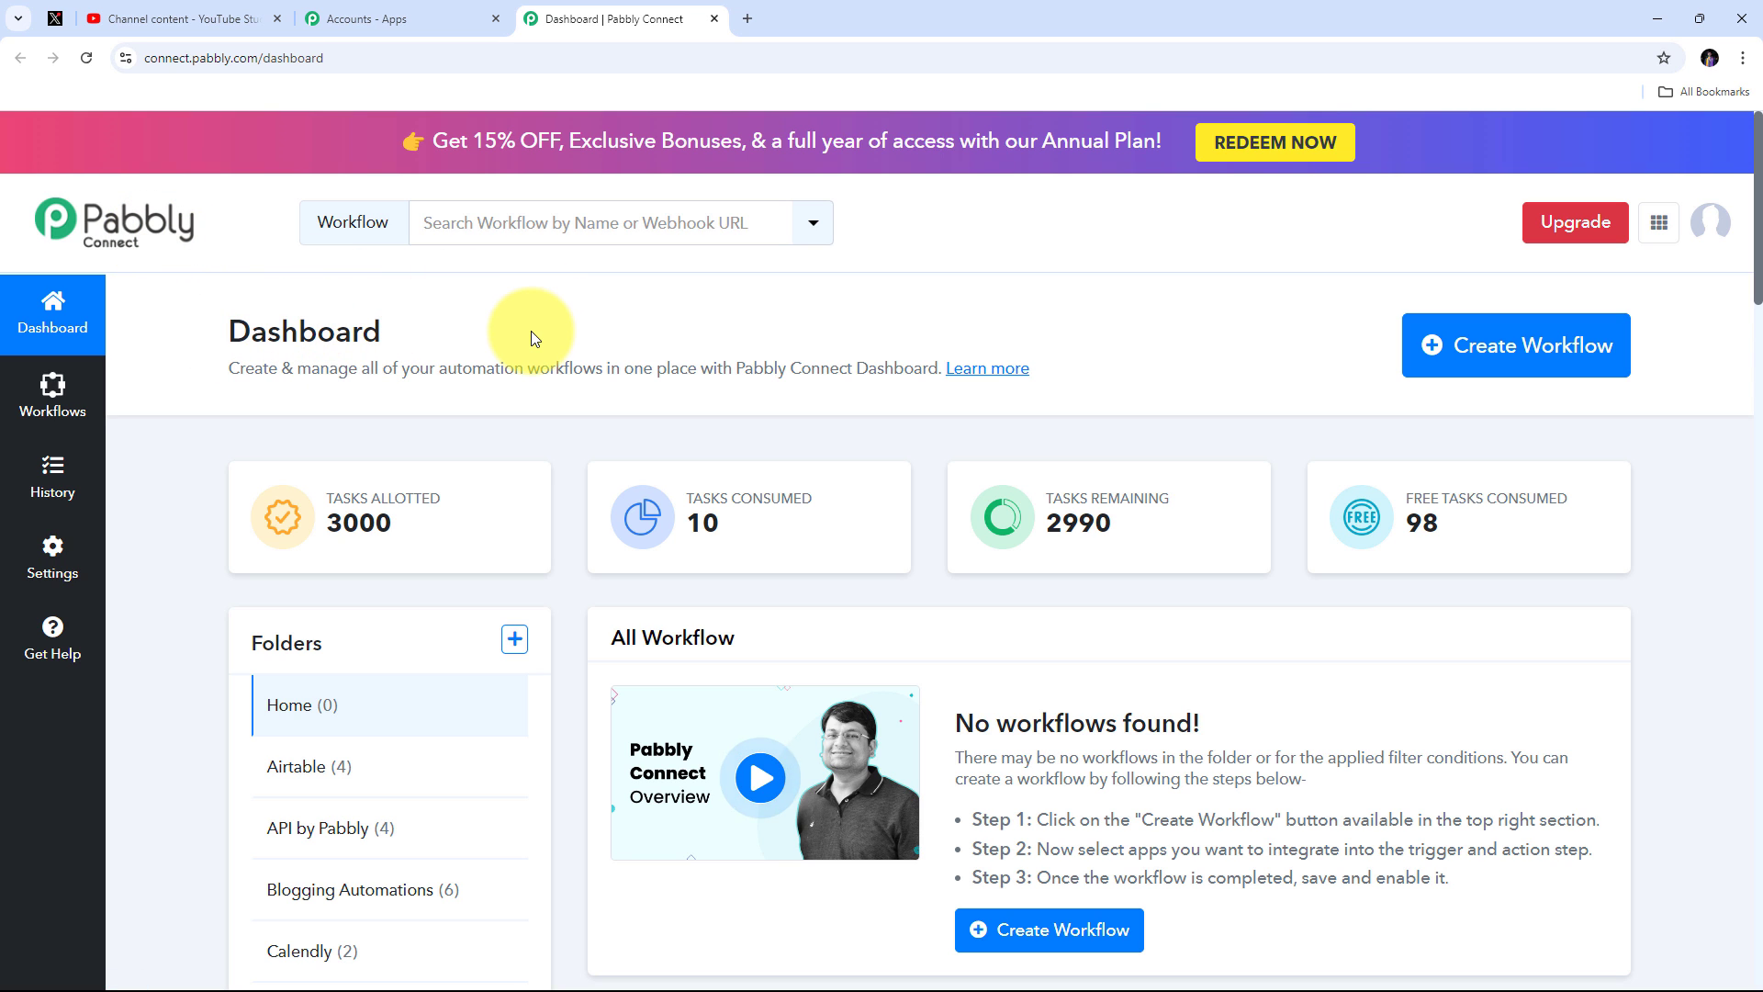
Step: Create a workflow named 'Share YouTube Videos on X Automatically', filed under the YouTube Videos folder
left_click(1514, 358)
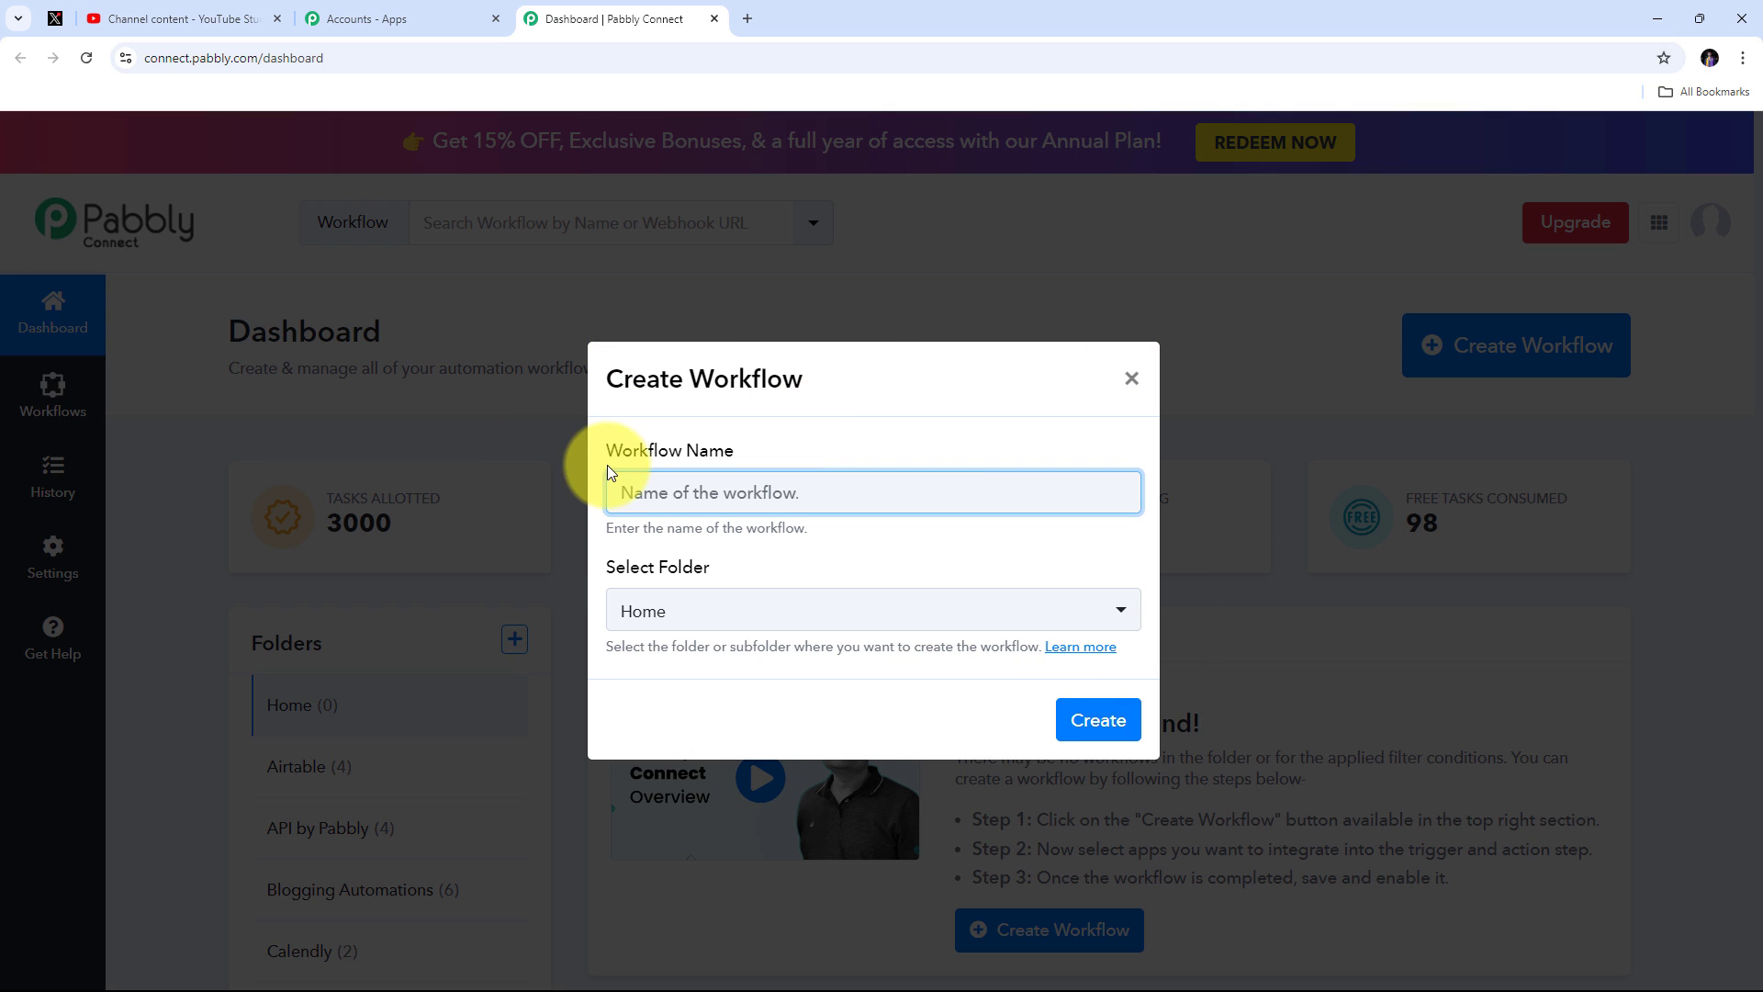
left_click_drag(608, 452, 781, 450)
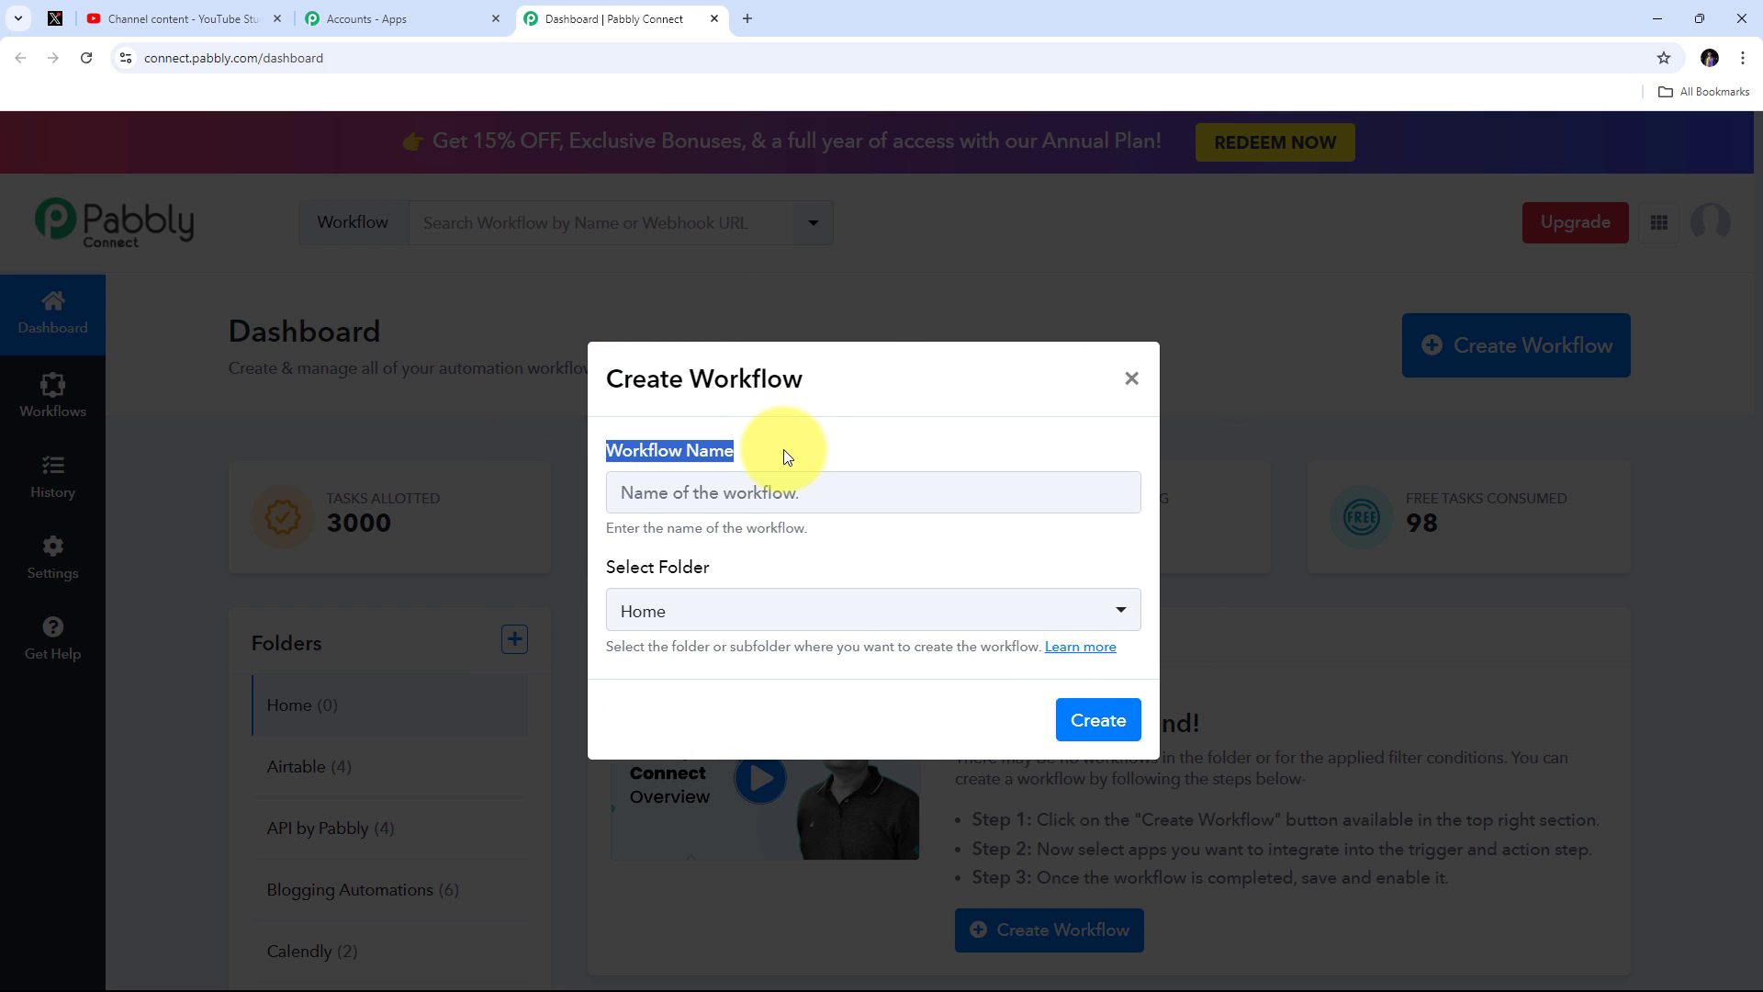
left_click(788, 448)
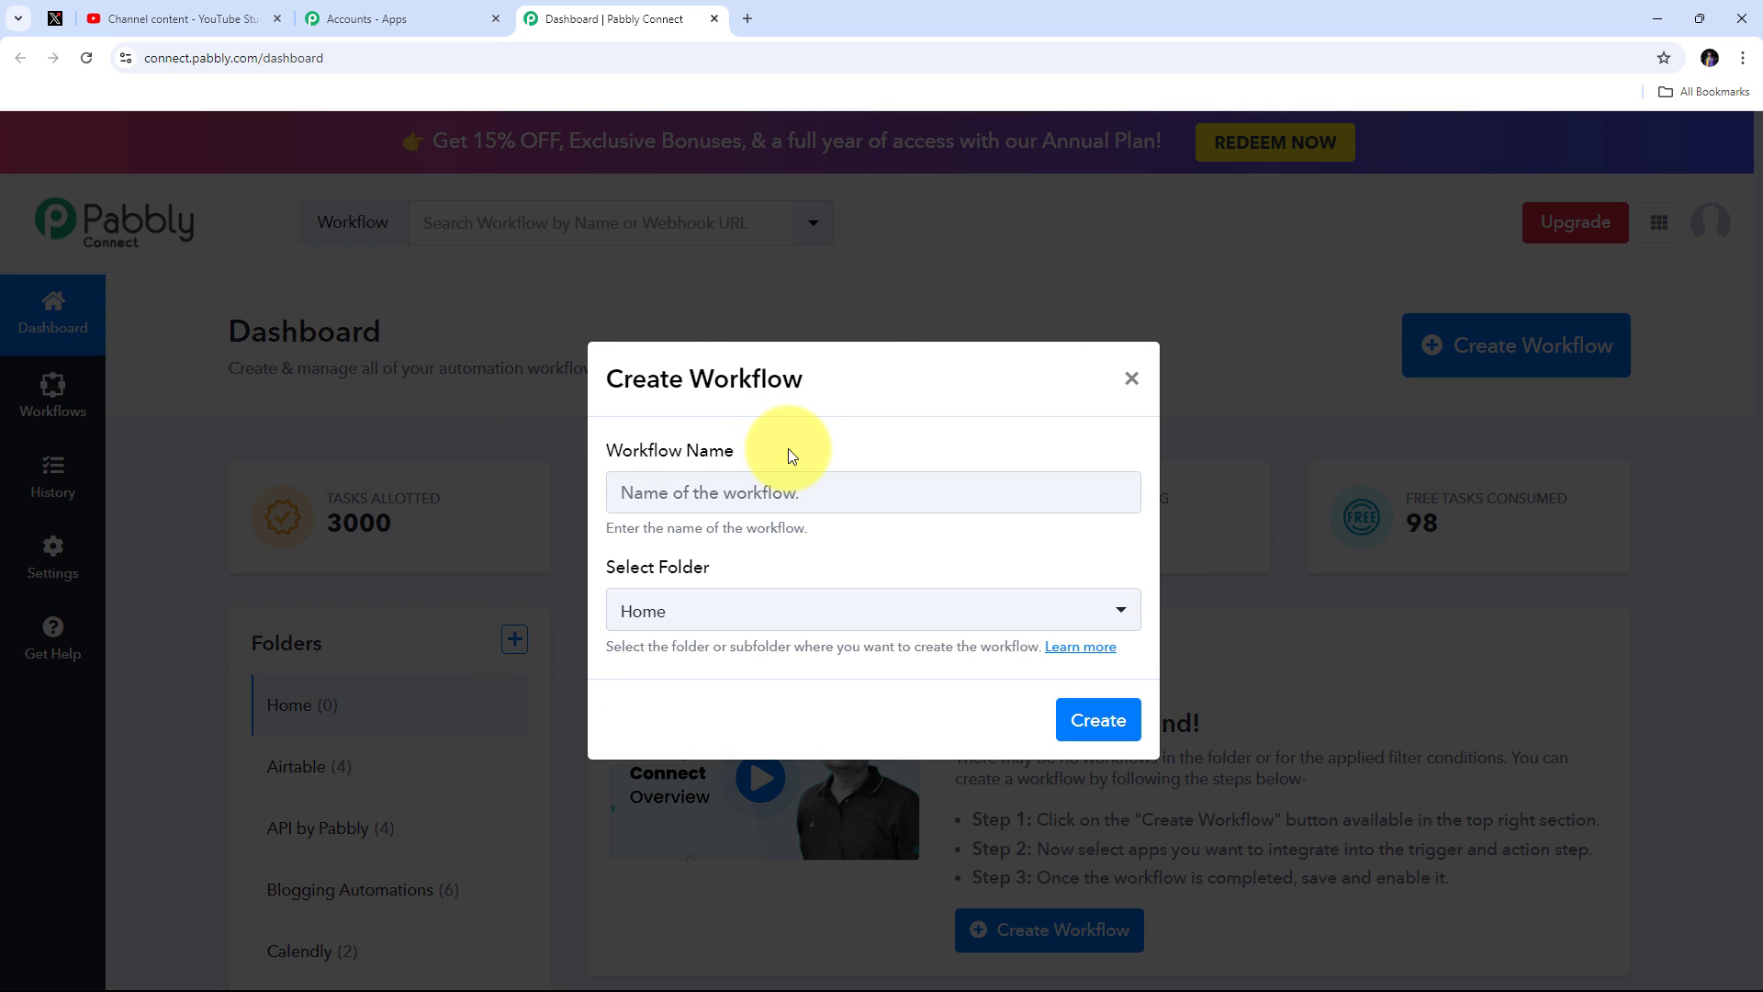
left_click(694, 500)
type("Share YouTube Videos on X Automatically")
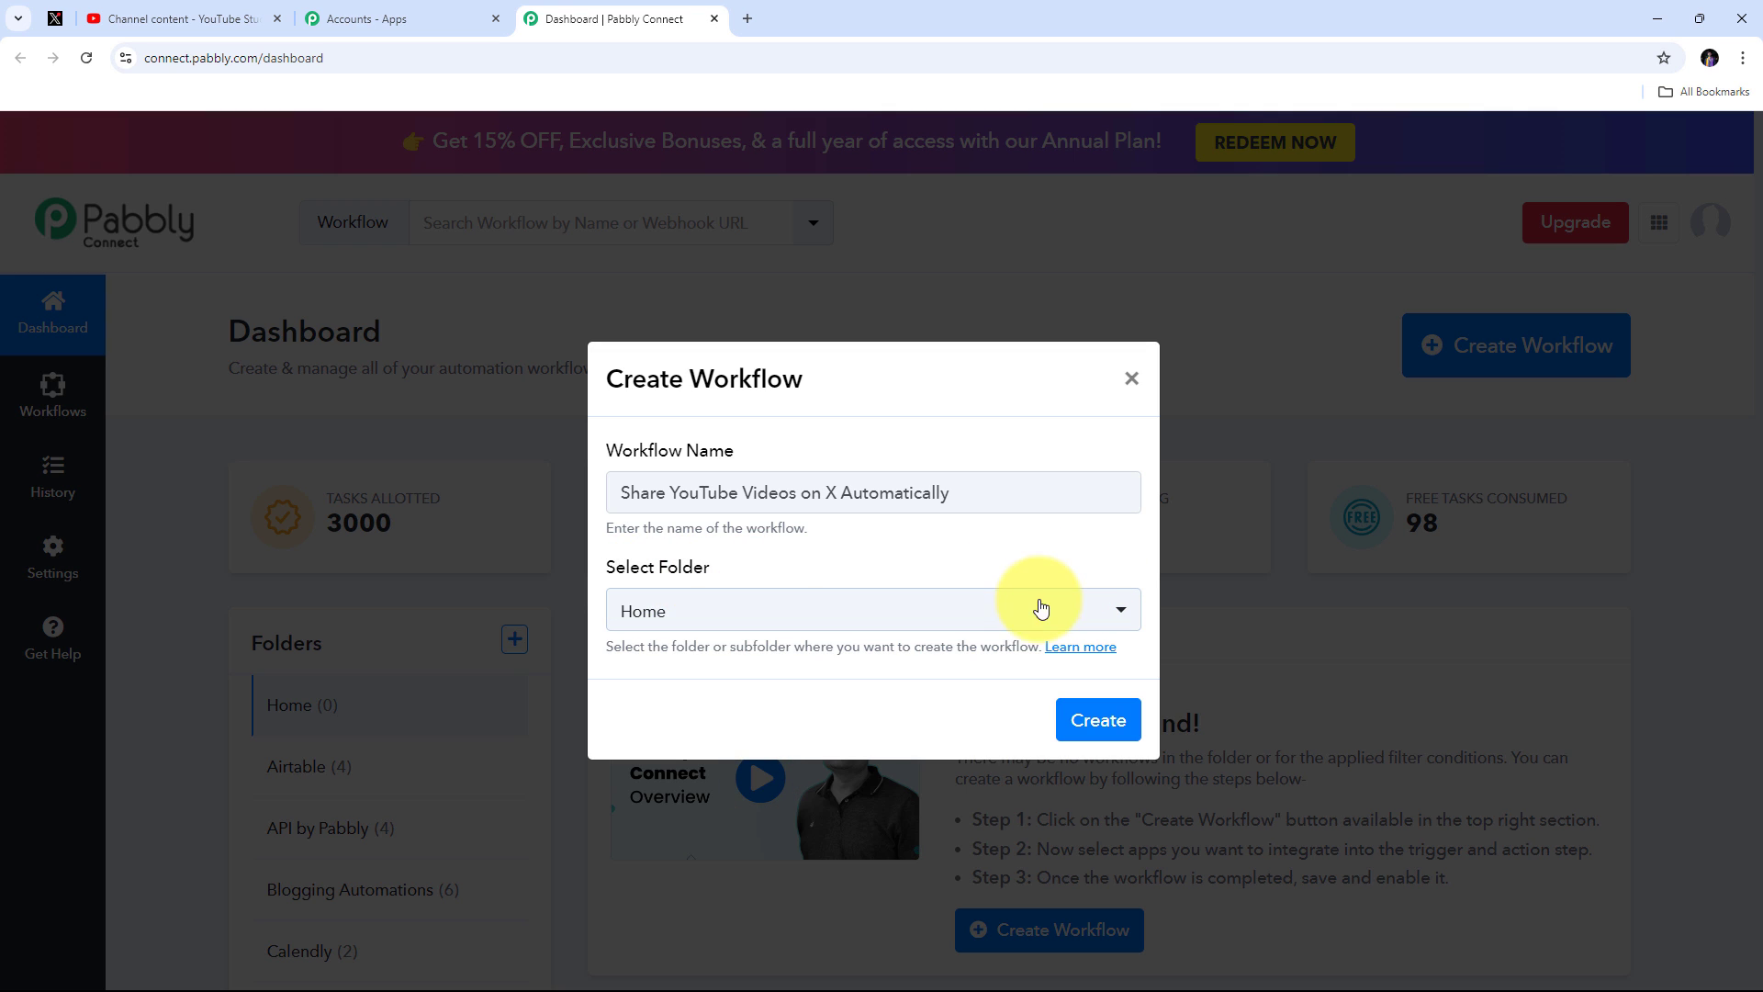
left_click(985, 619)
scroll(805, 322, "down", 2)
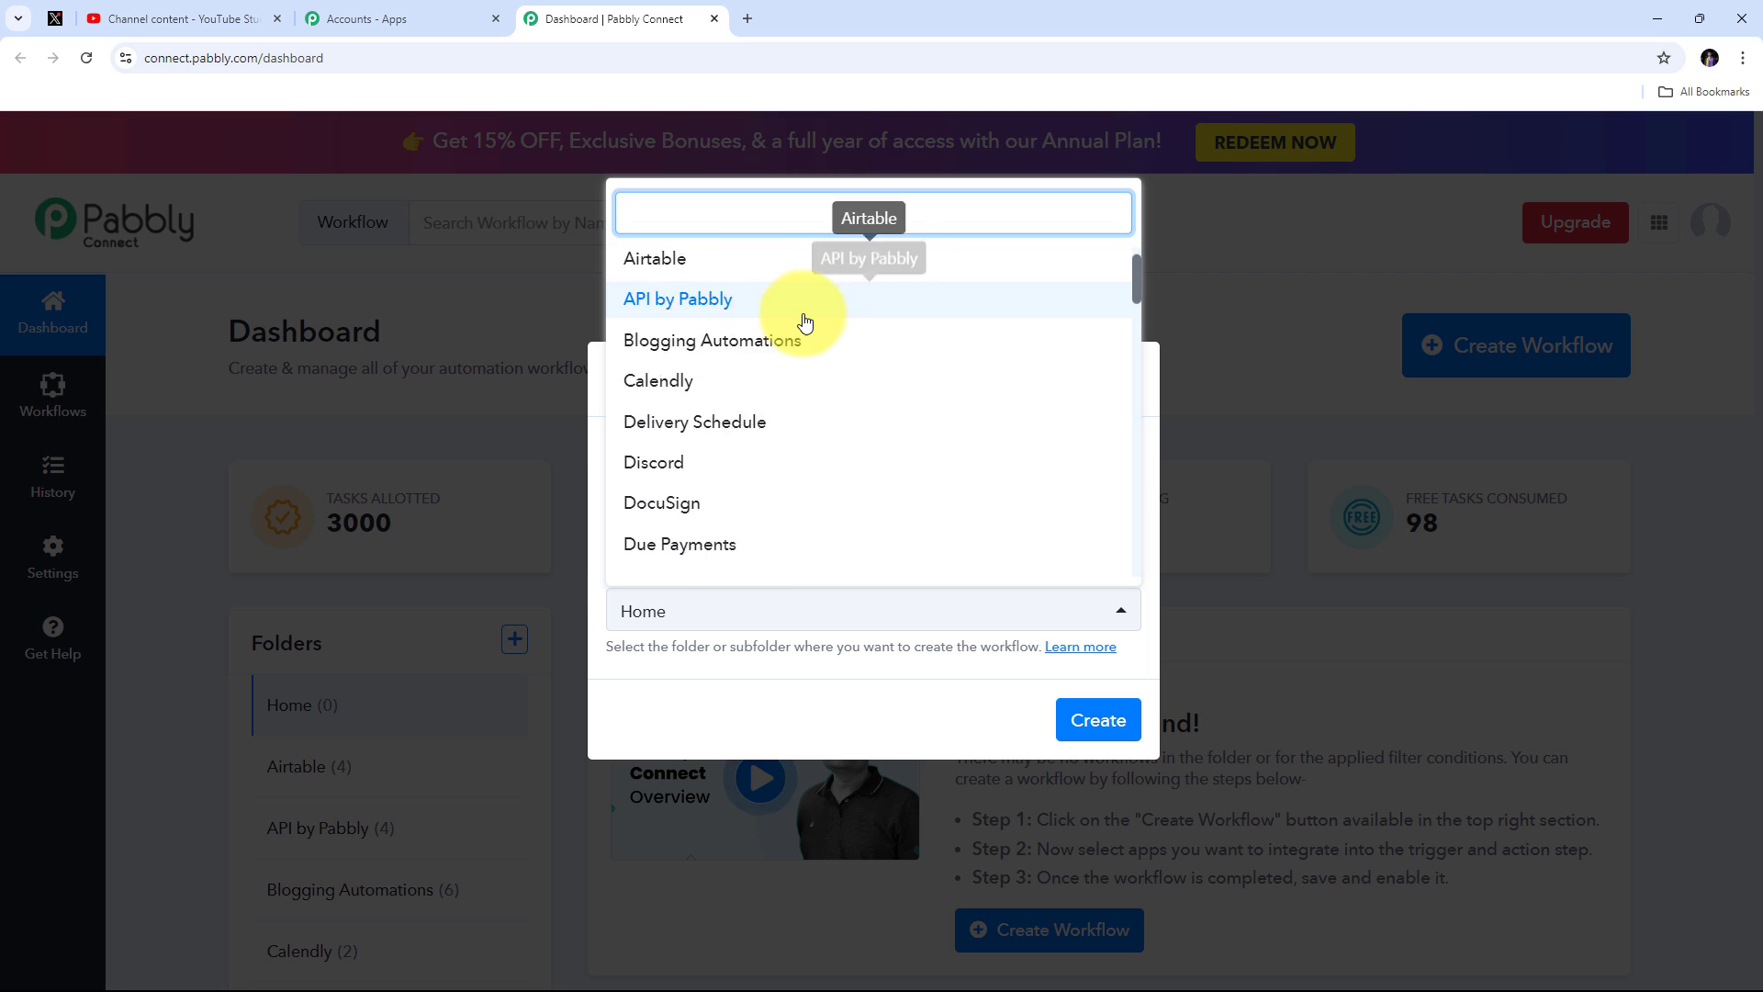
scroll(805, 321, "down", 15)
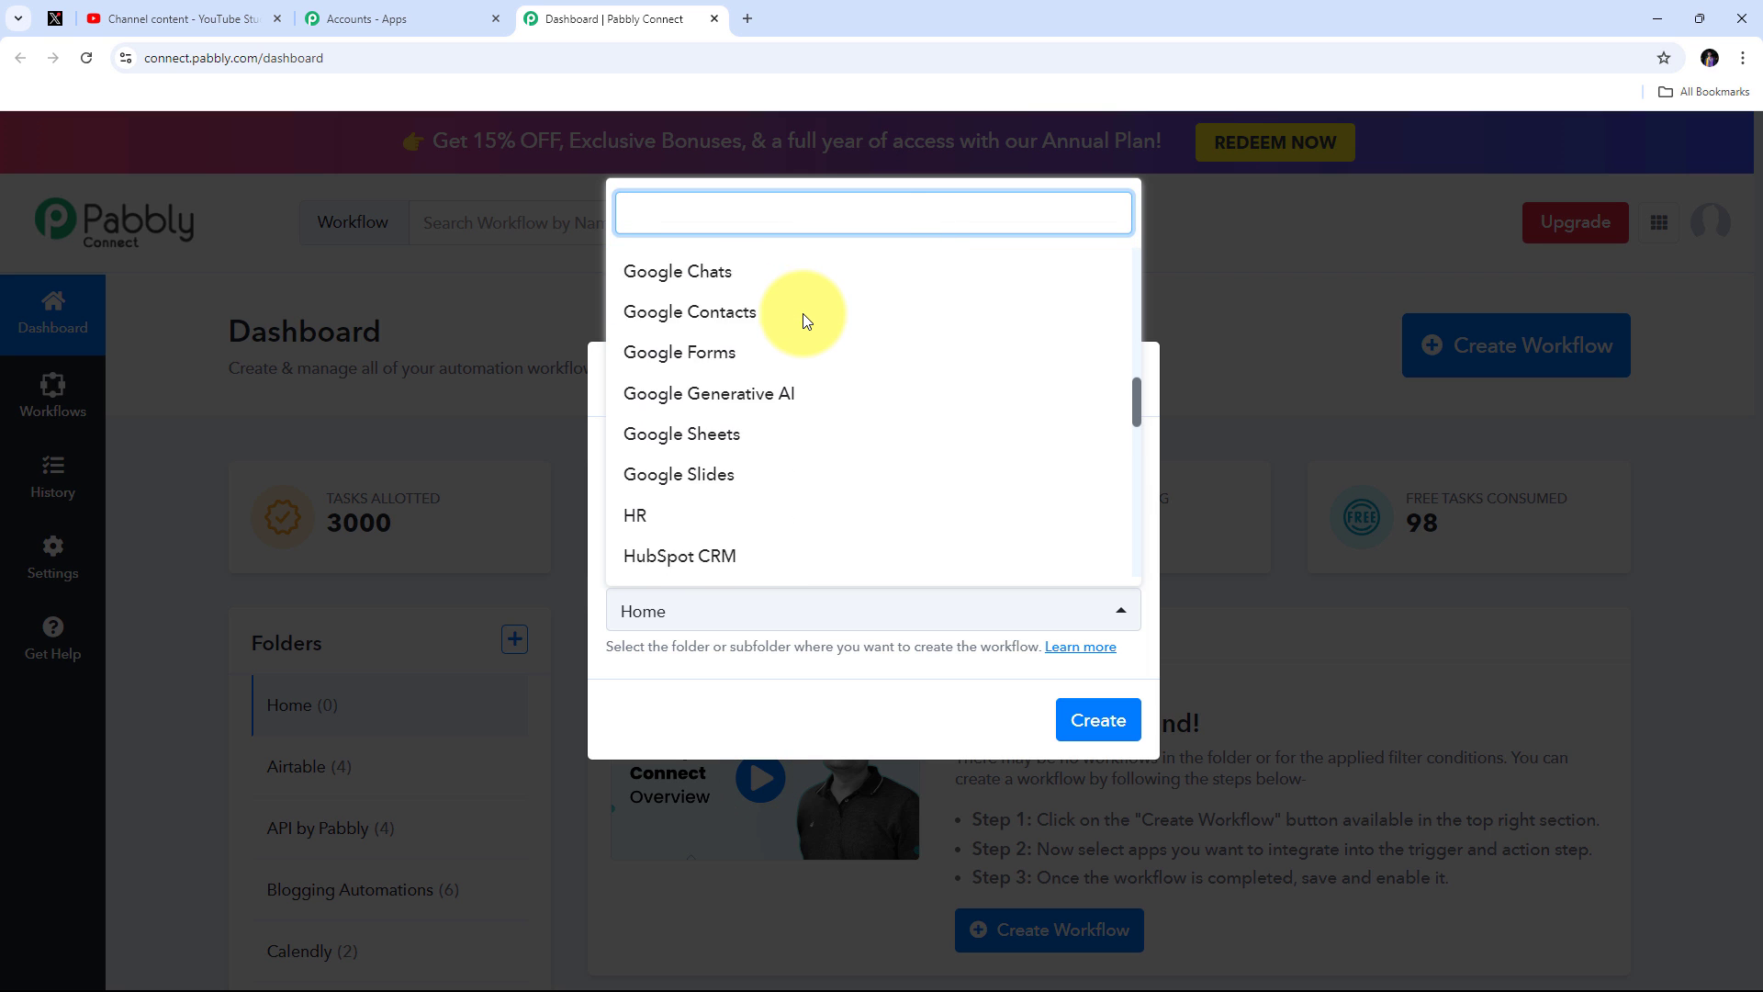
scroll(802, 312, "down", 4)
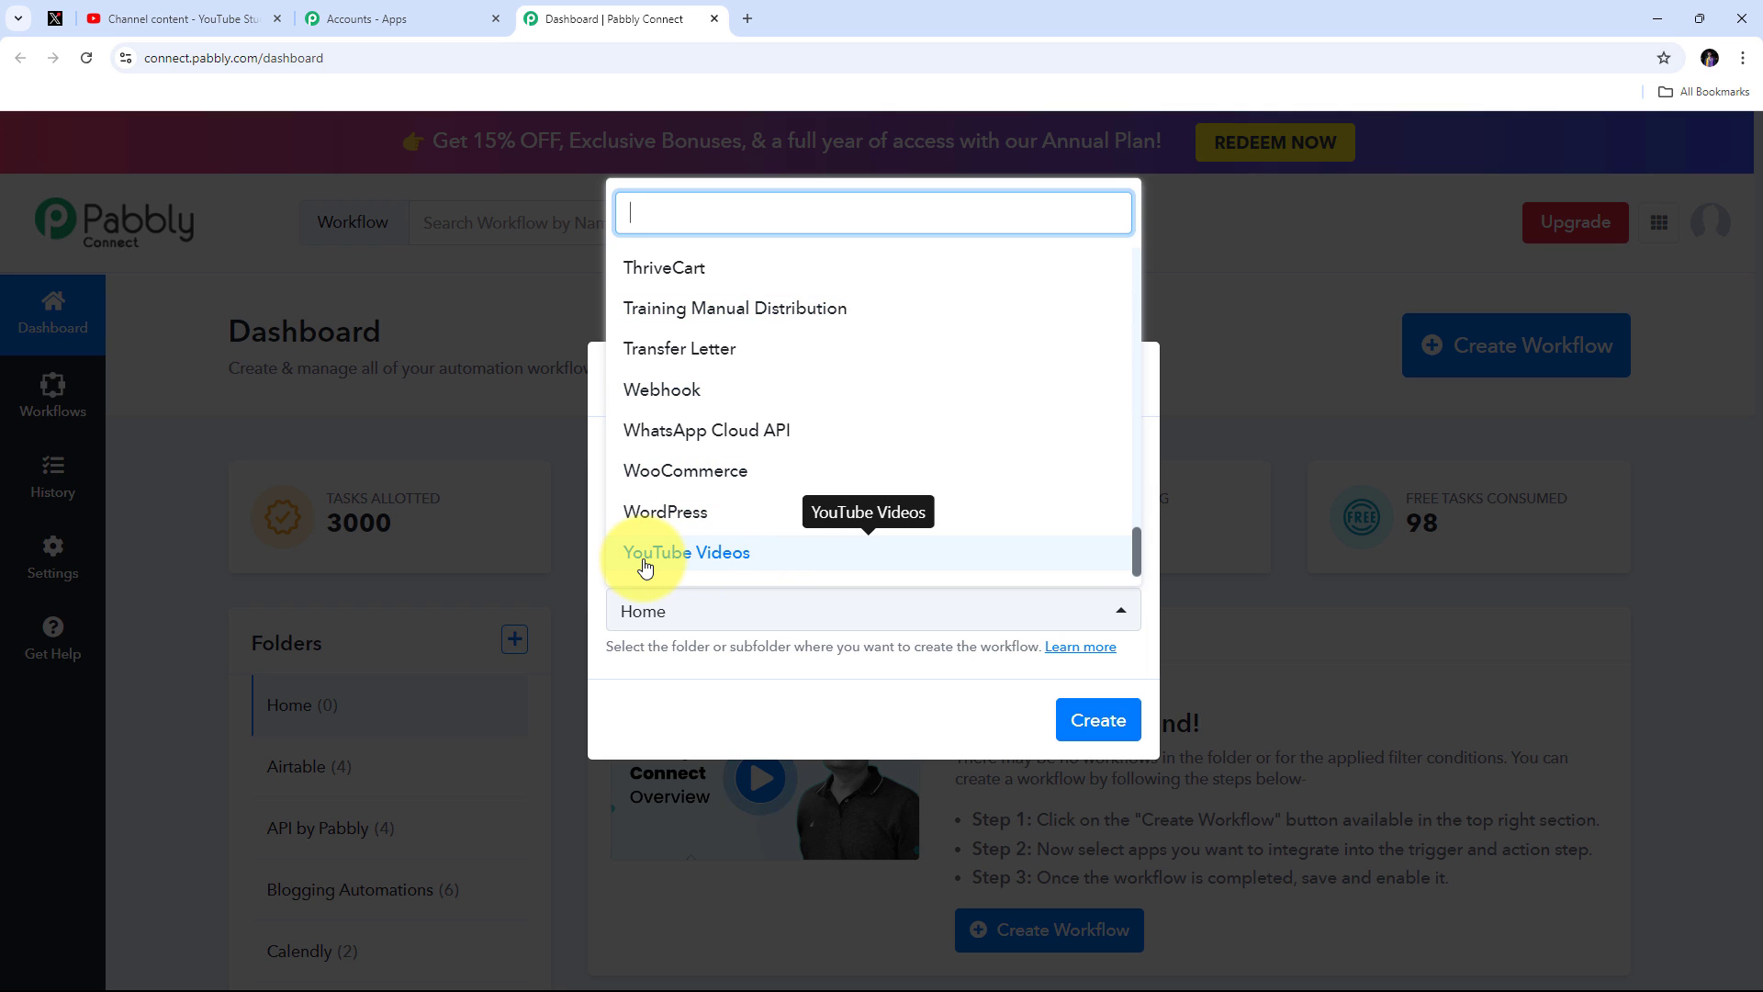
left_click(706, 553)
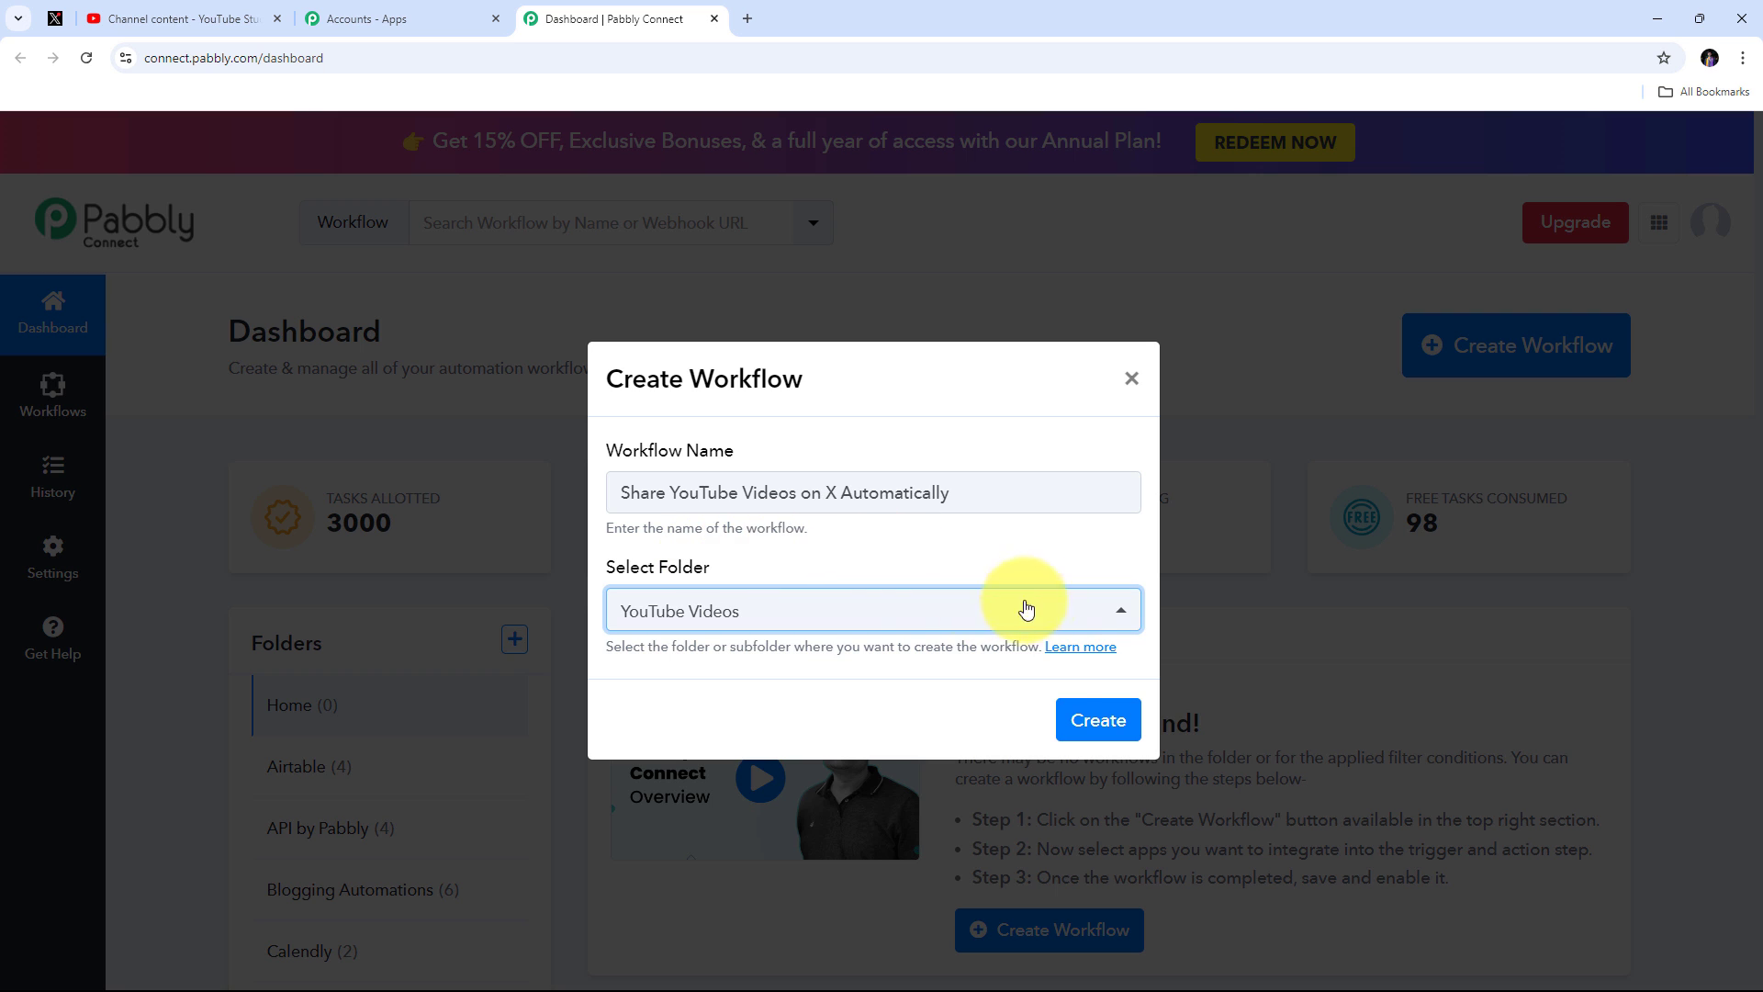
left_click(1106, 722)
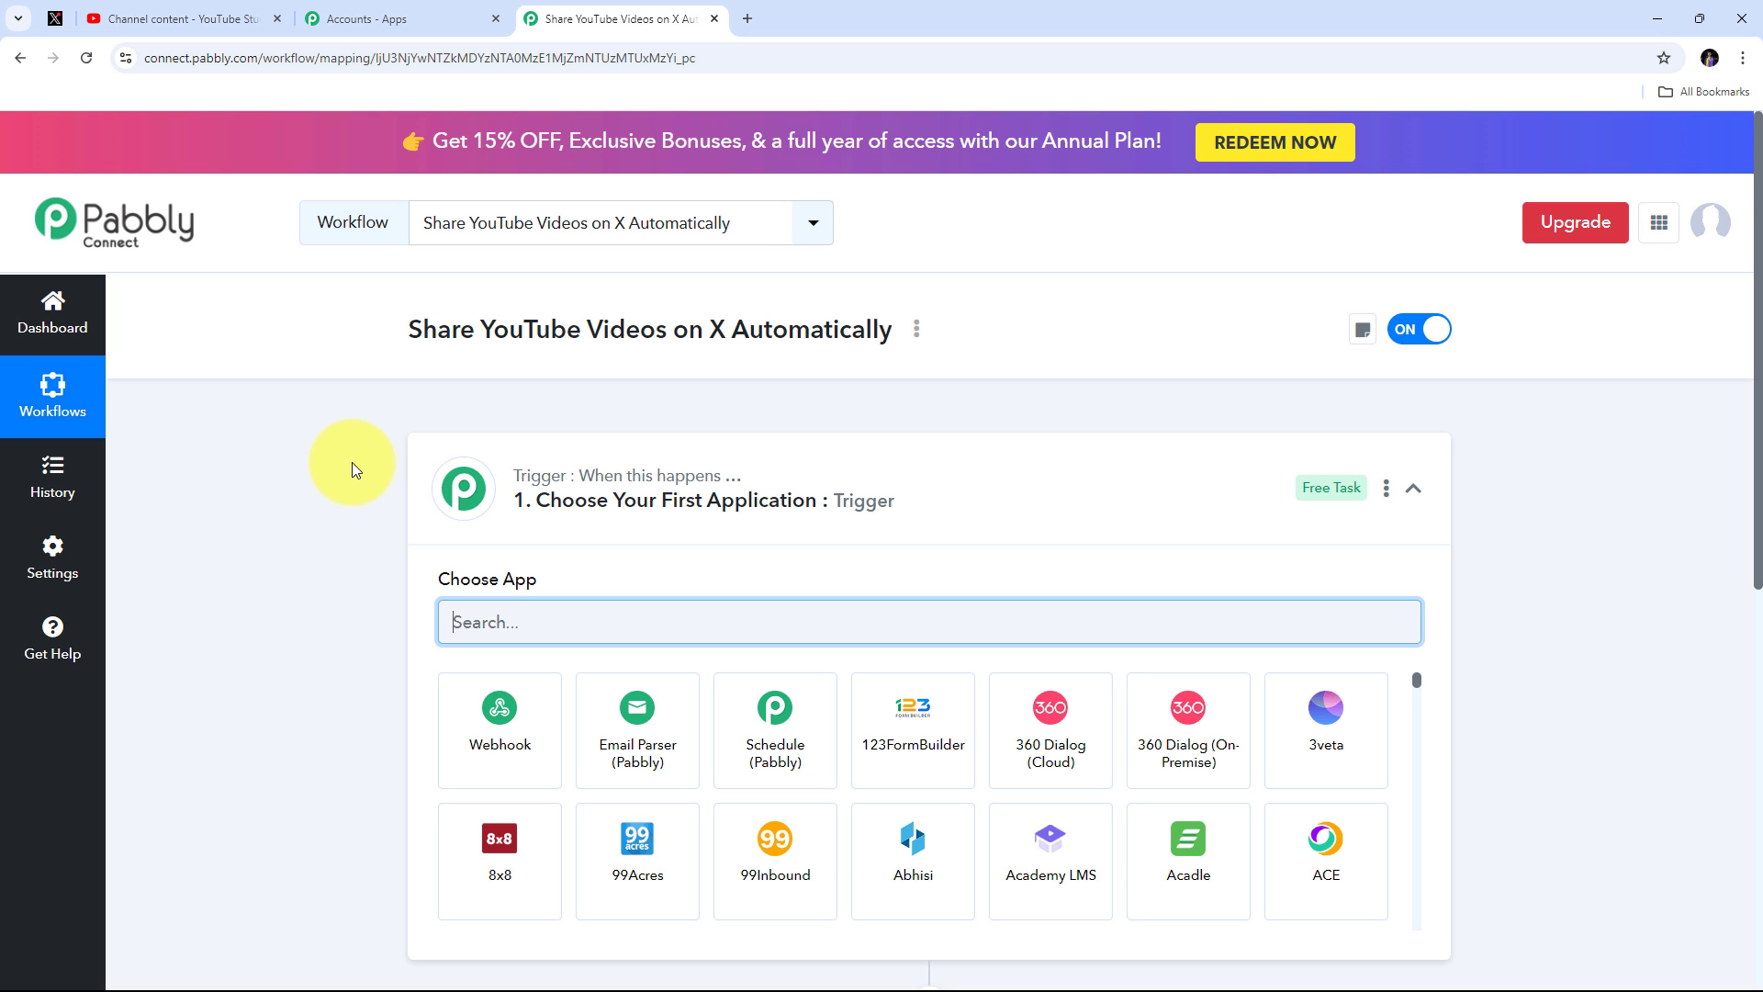
Step: Set the trigger to YouTube 'New Video in Channel with Video URL' and begin connecting an account
scroll(350, 461, "down", 3)
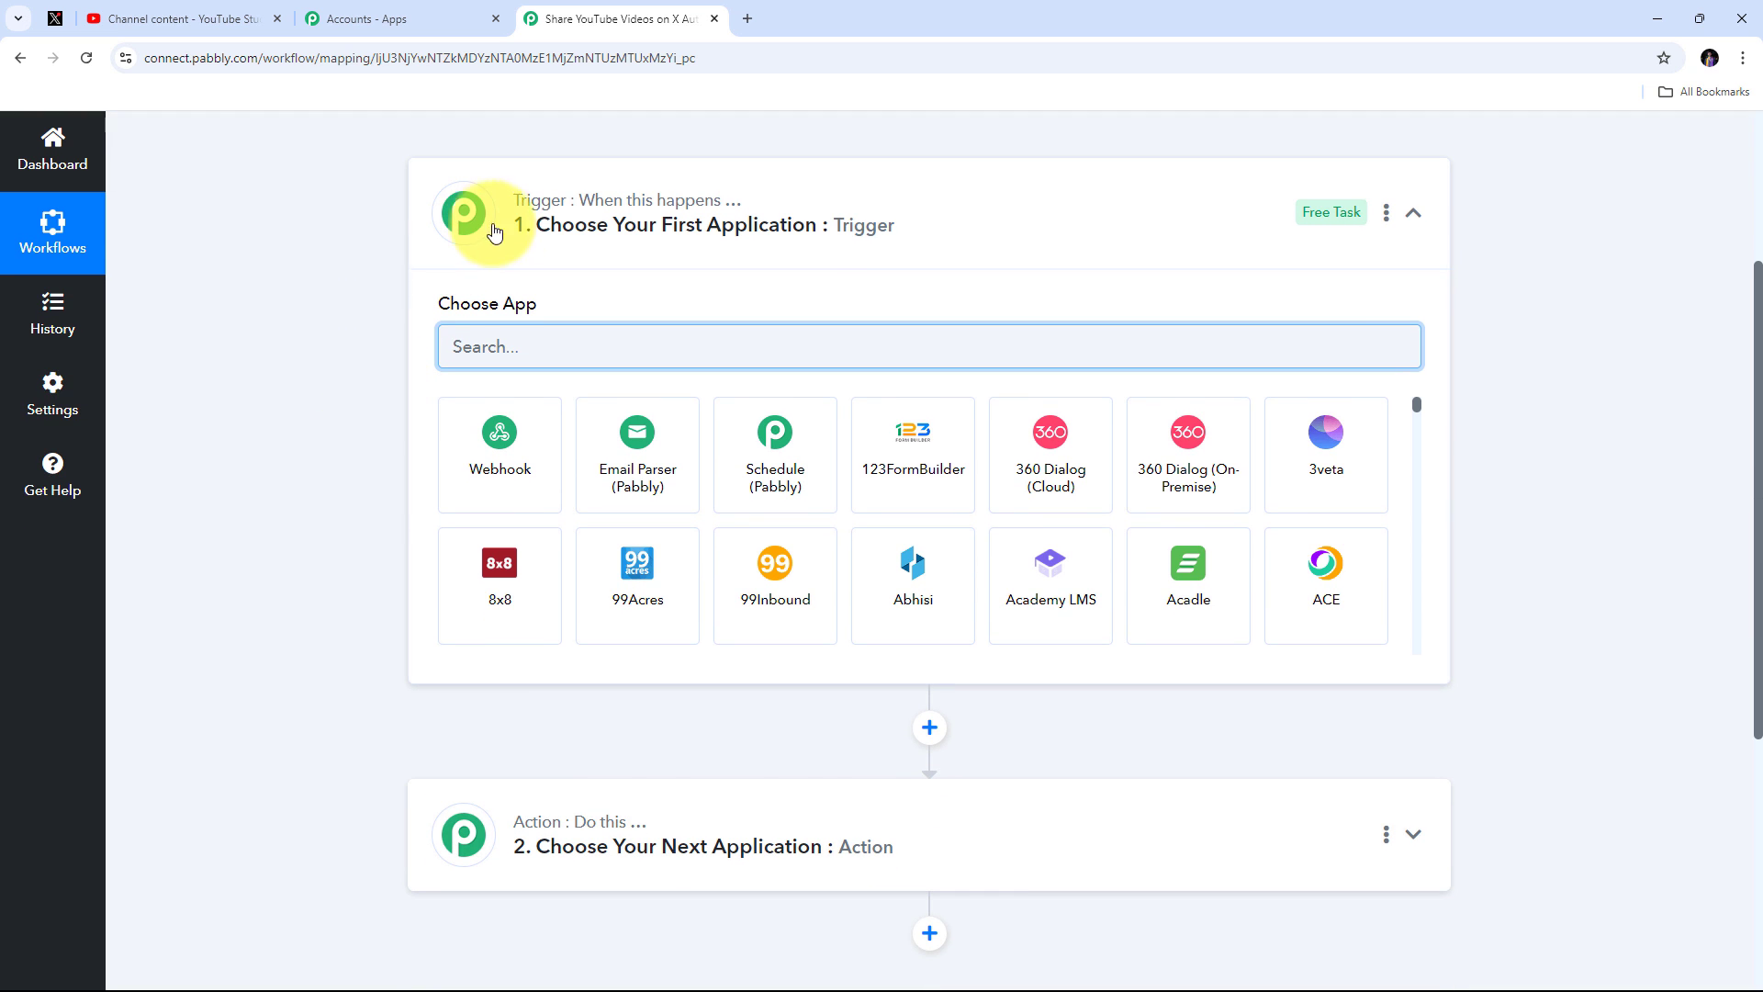
mouse_move(494, 708)
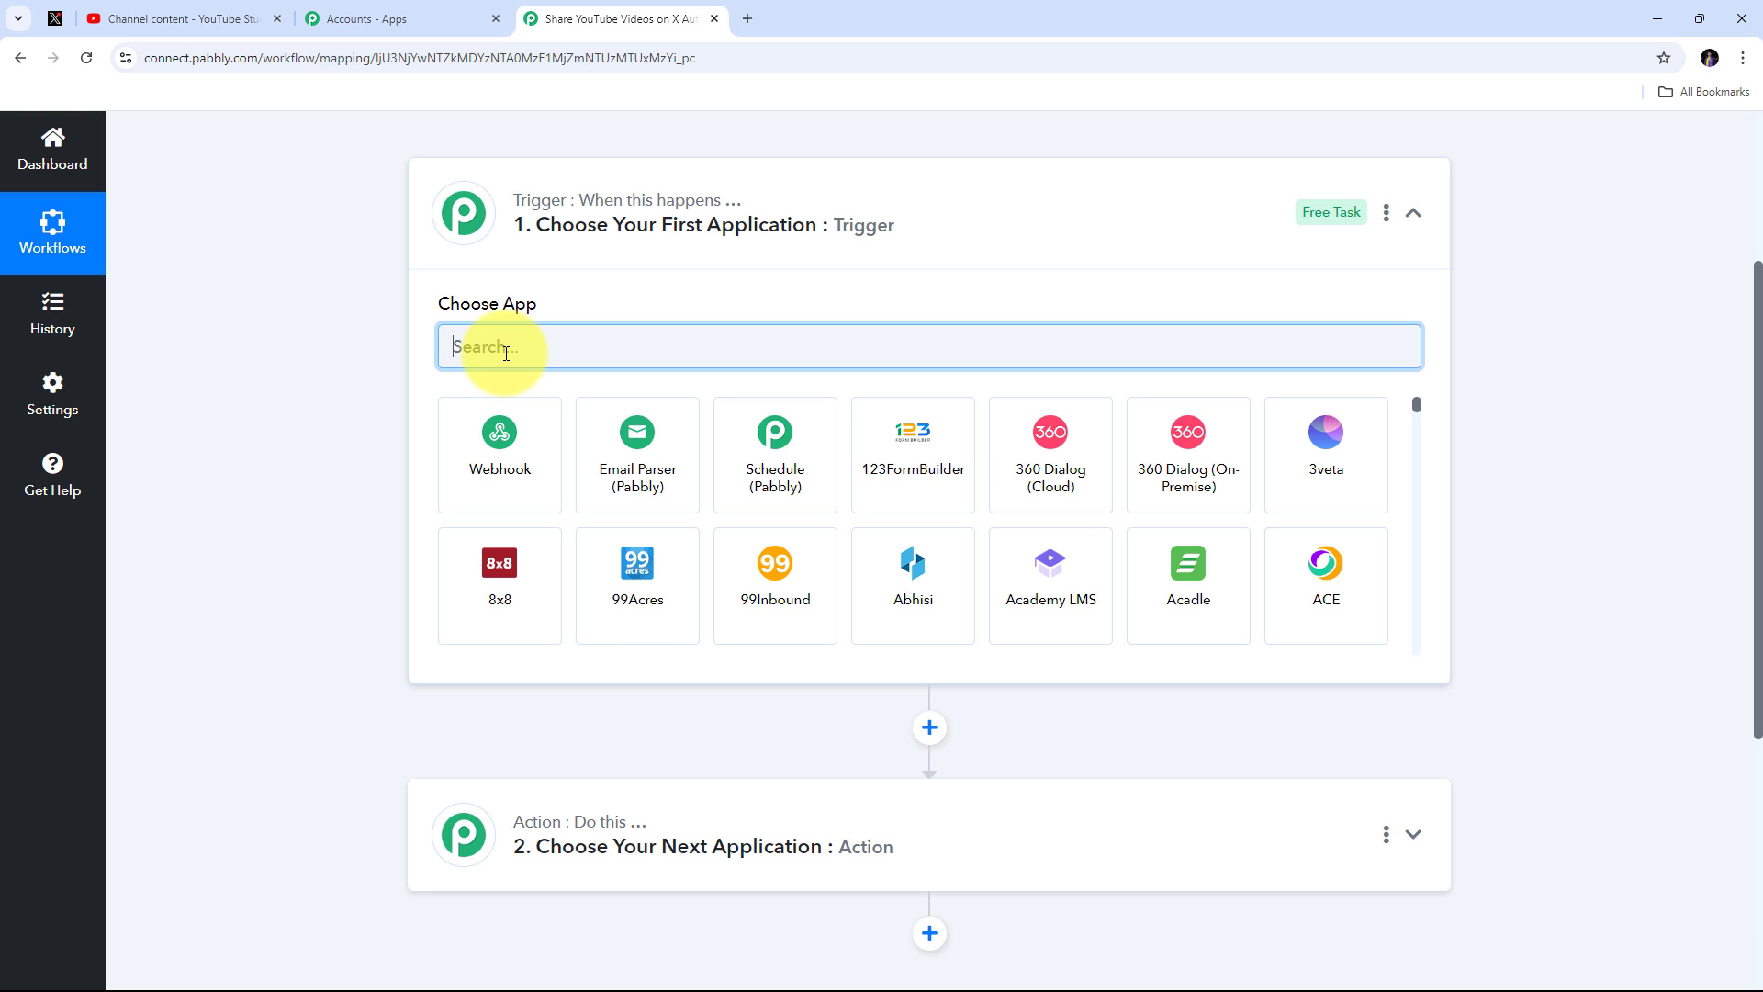
type("You")
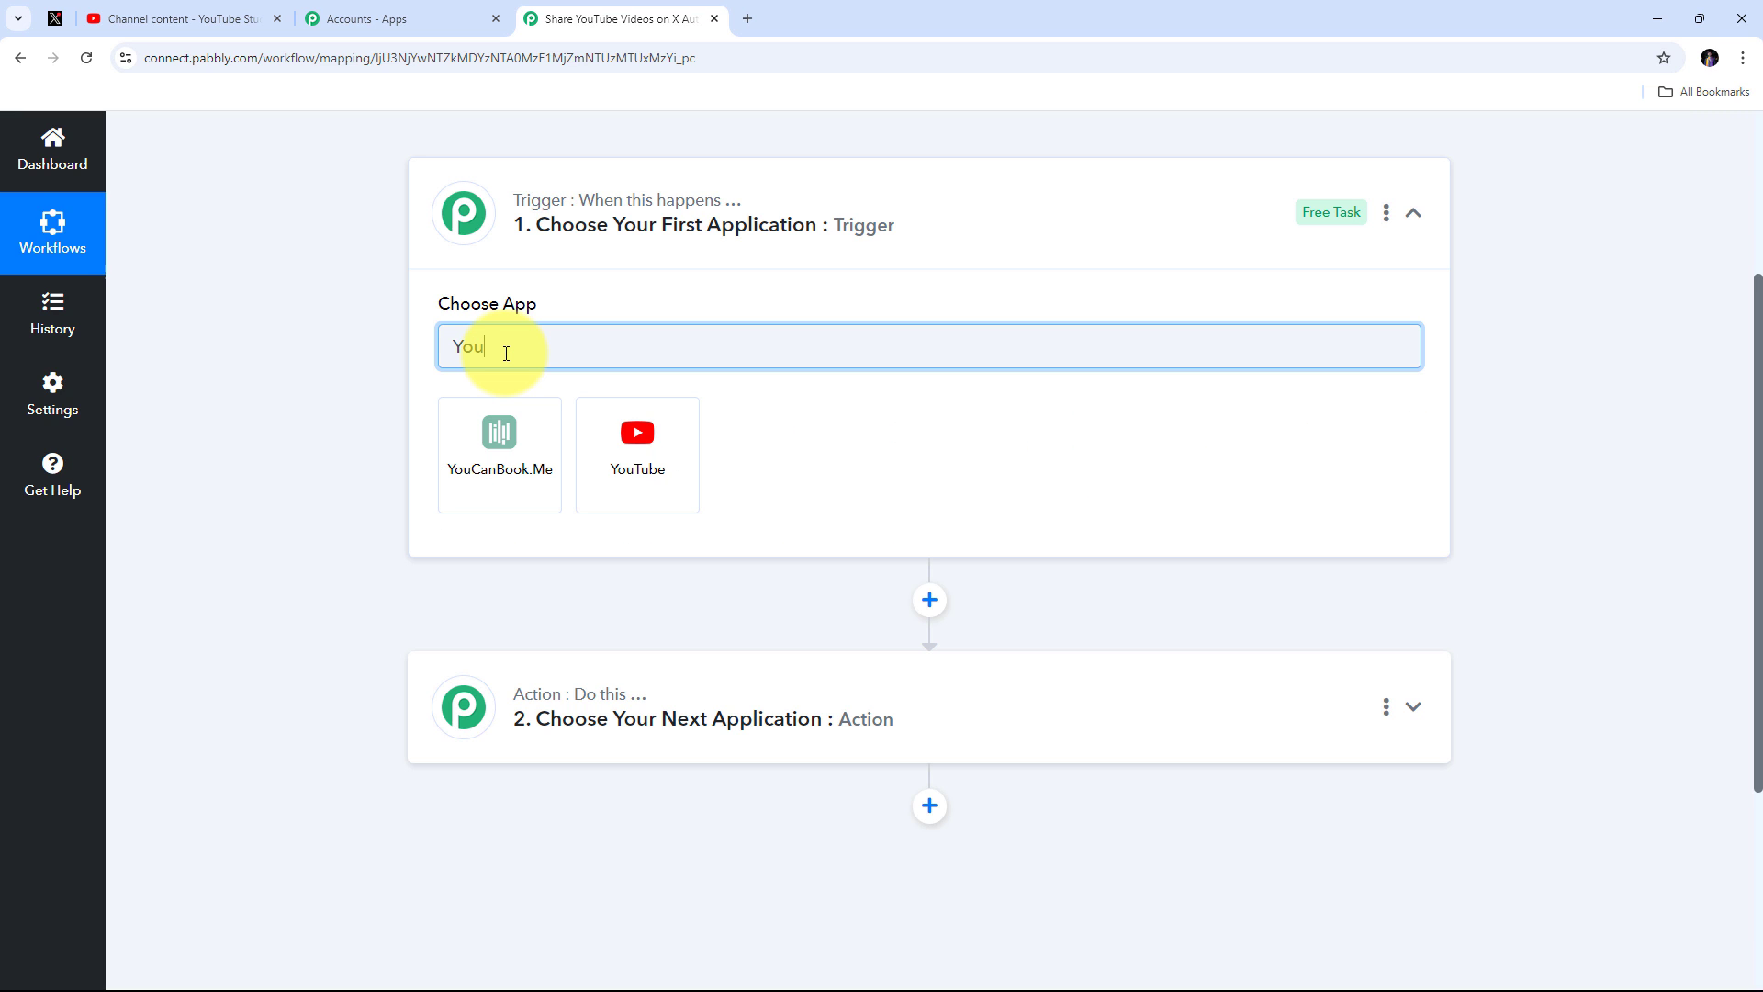
type("Tu")
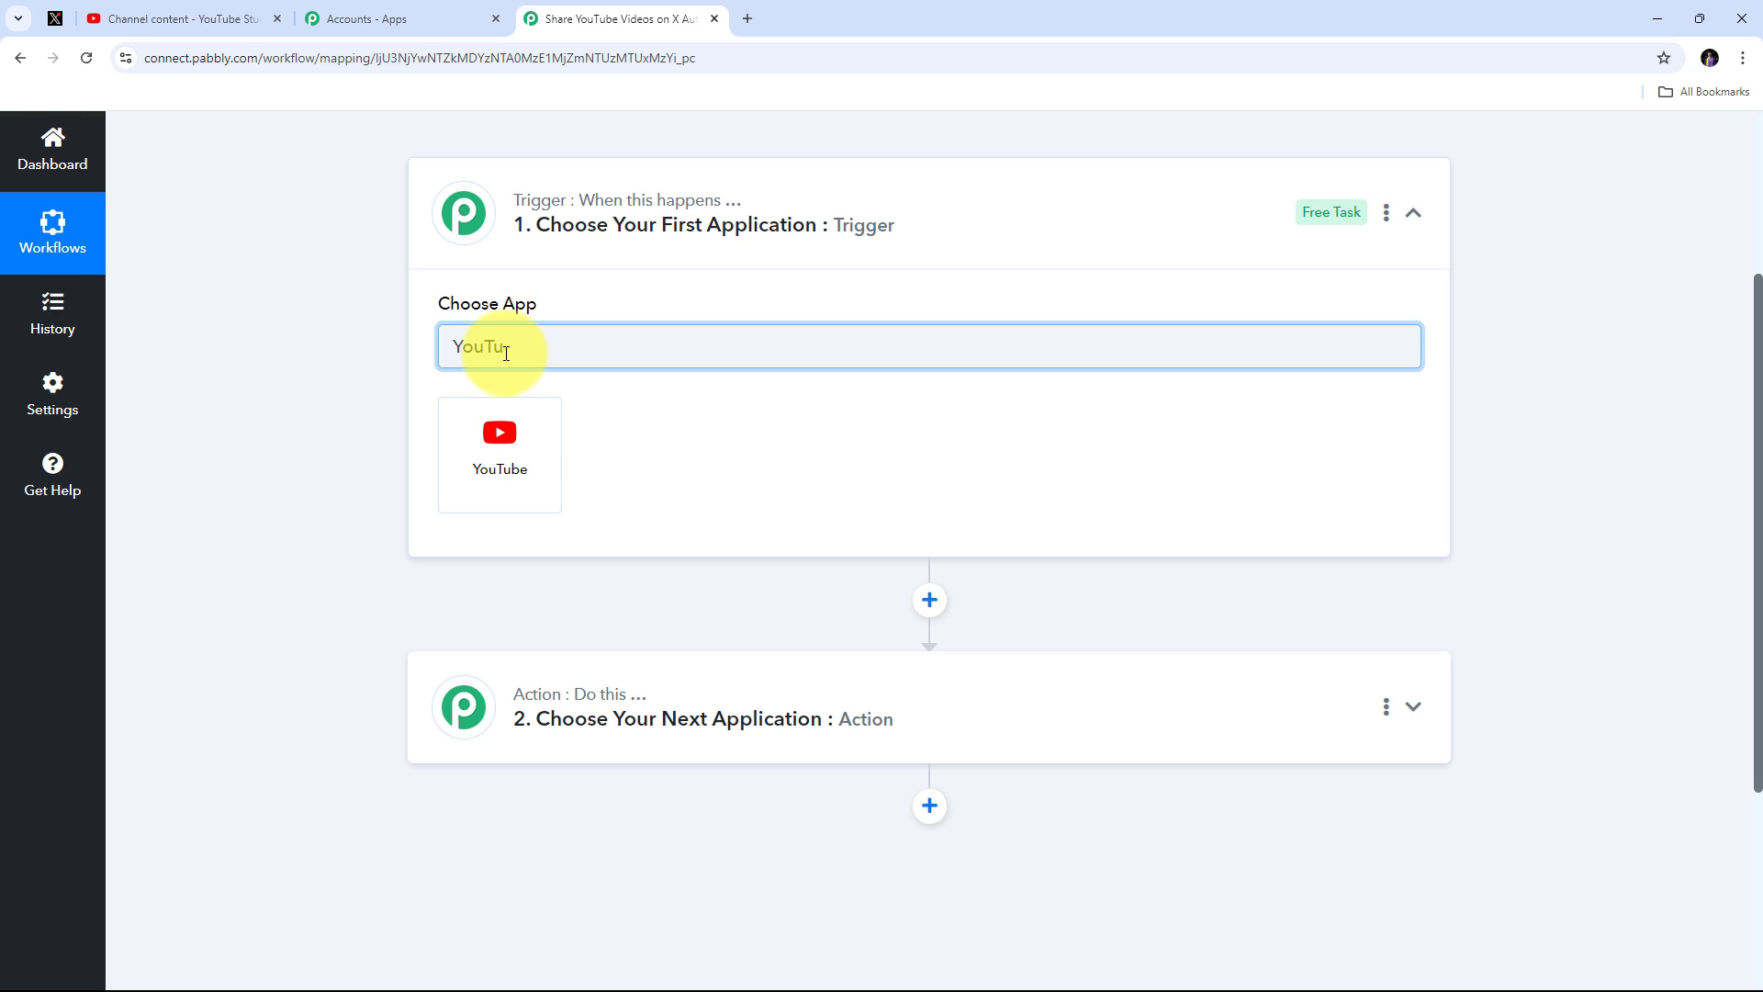
type("be")
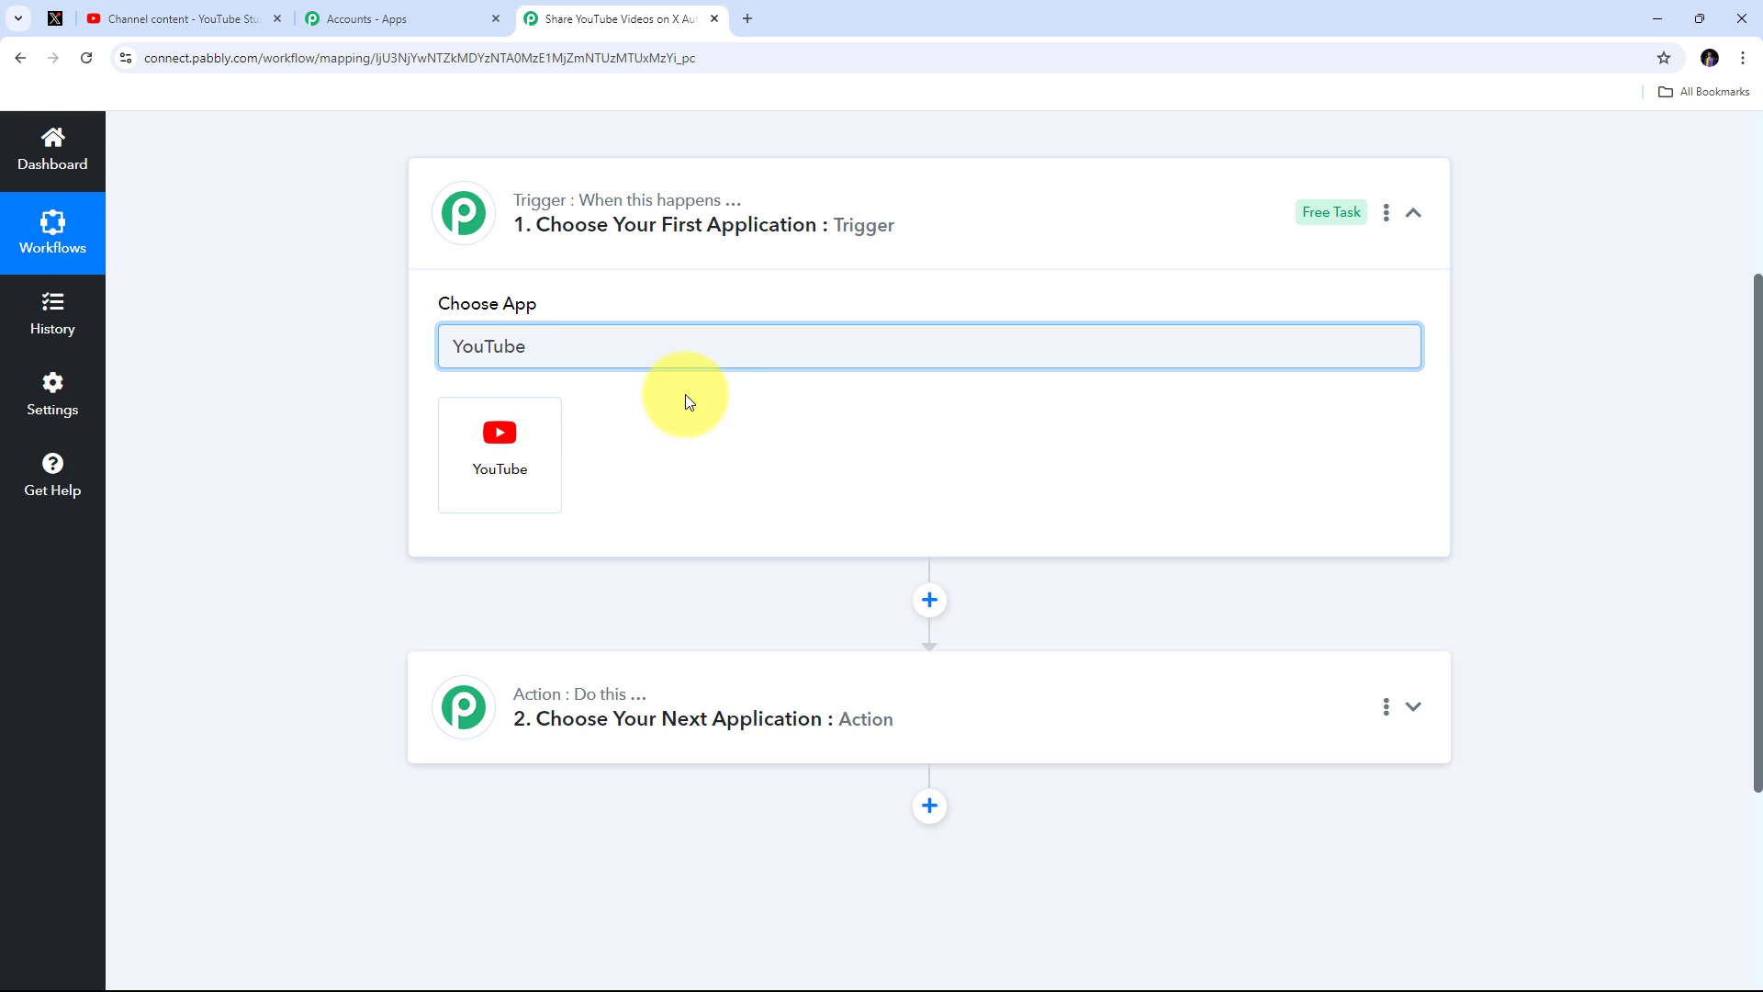
left_click(504, 452)
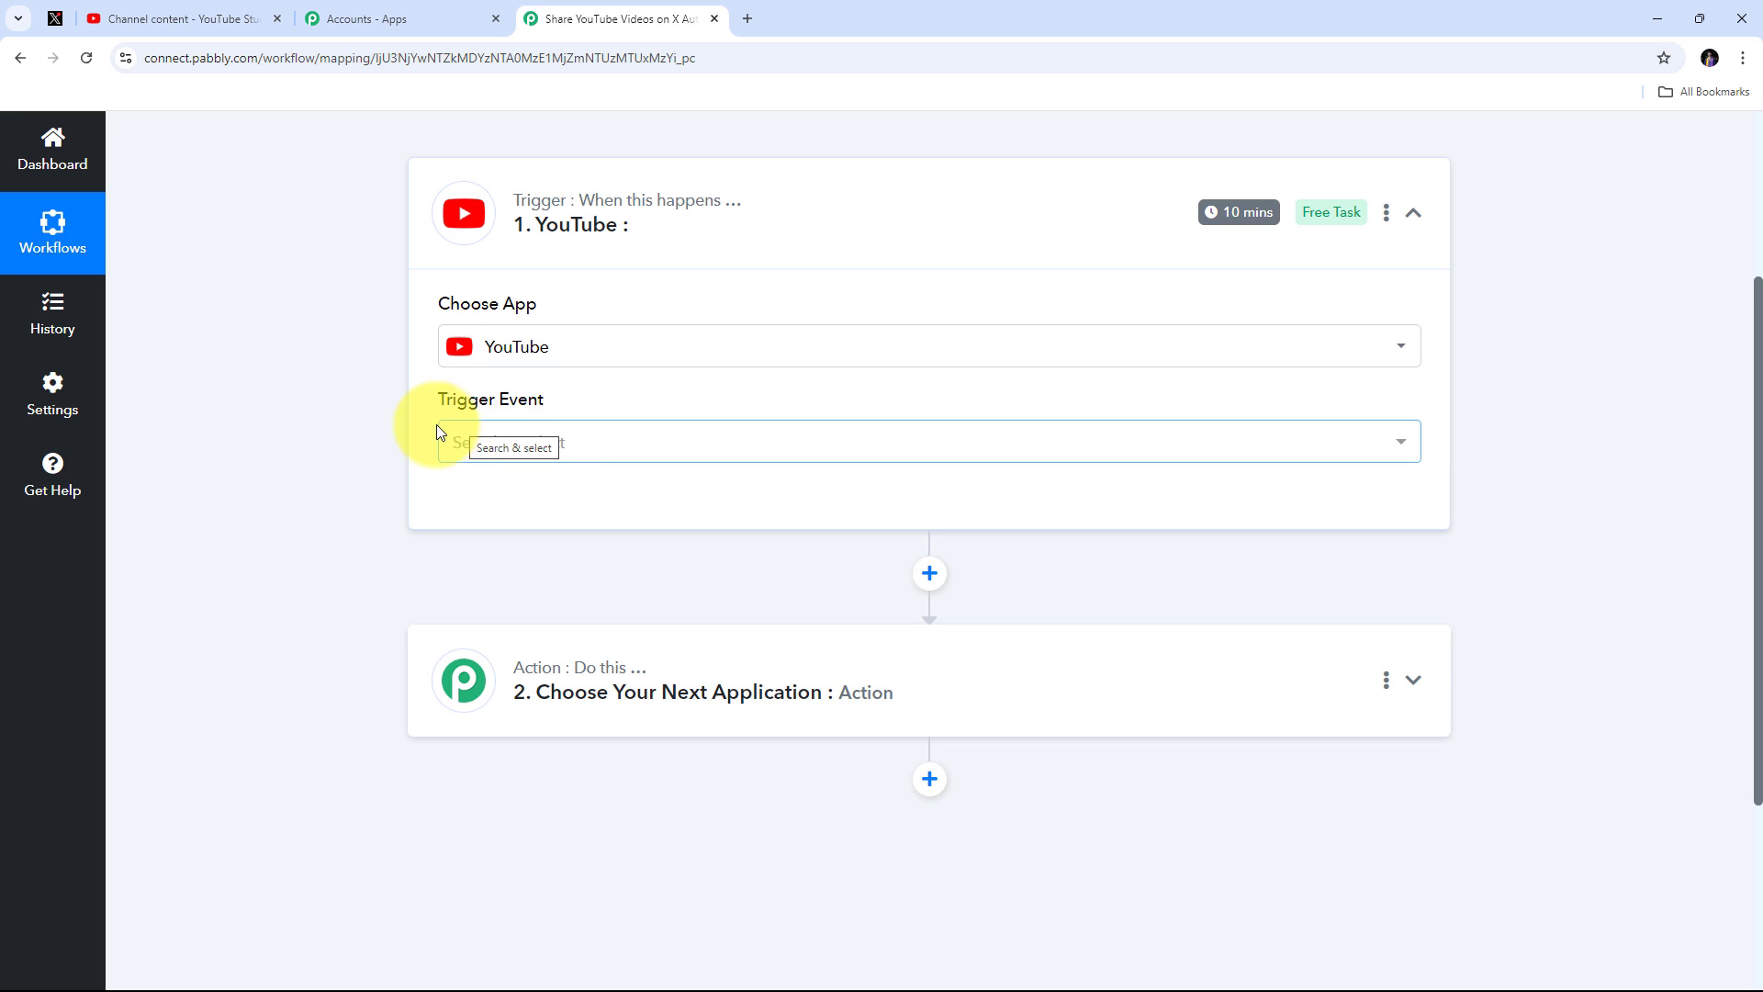
left_click(942, 451)
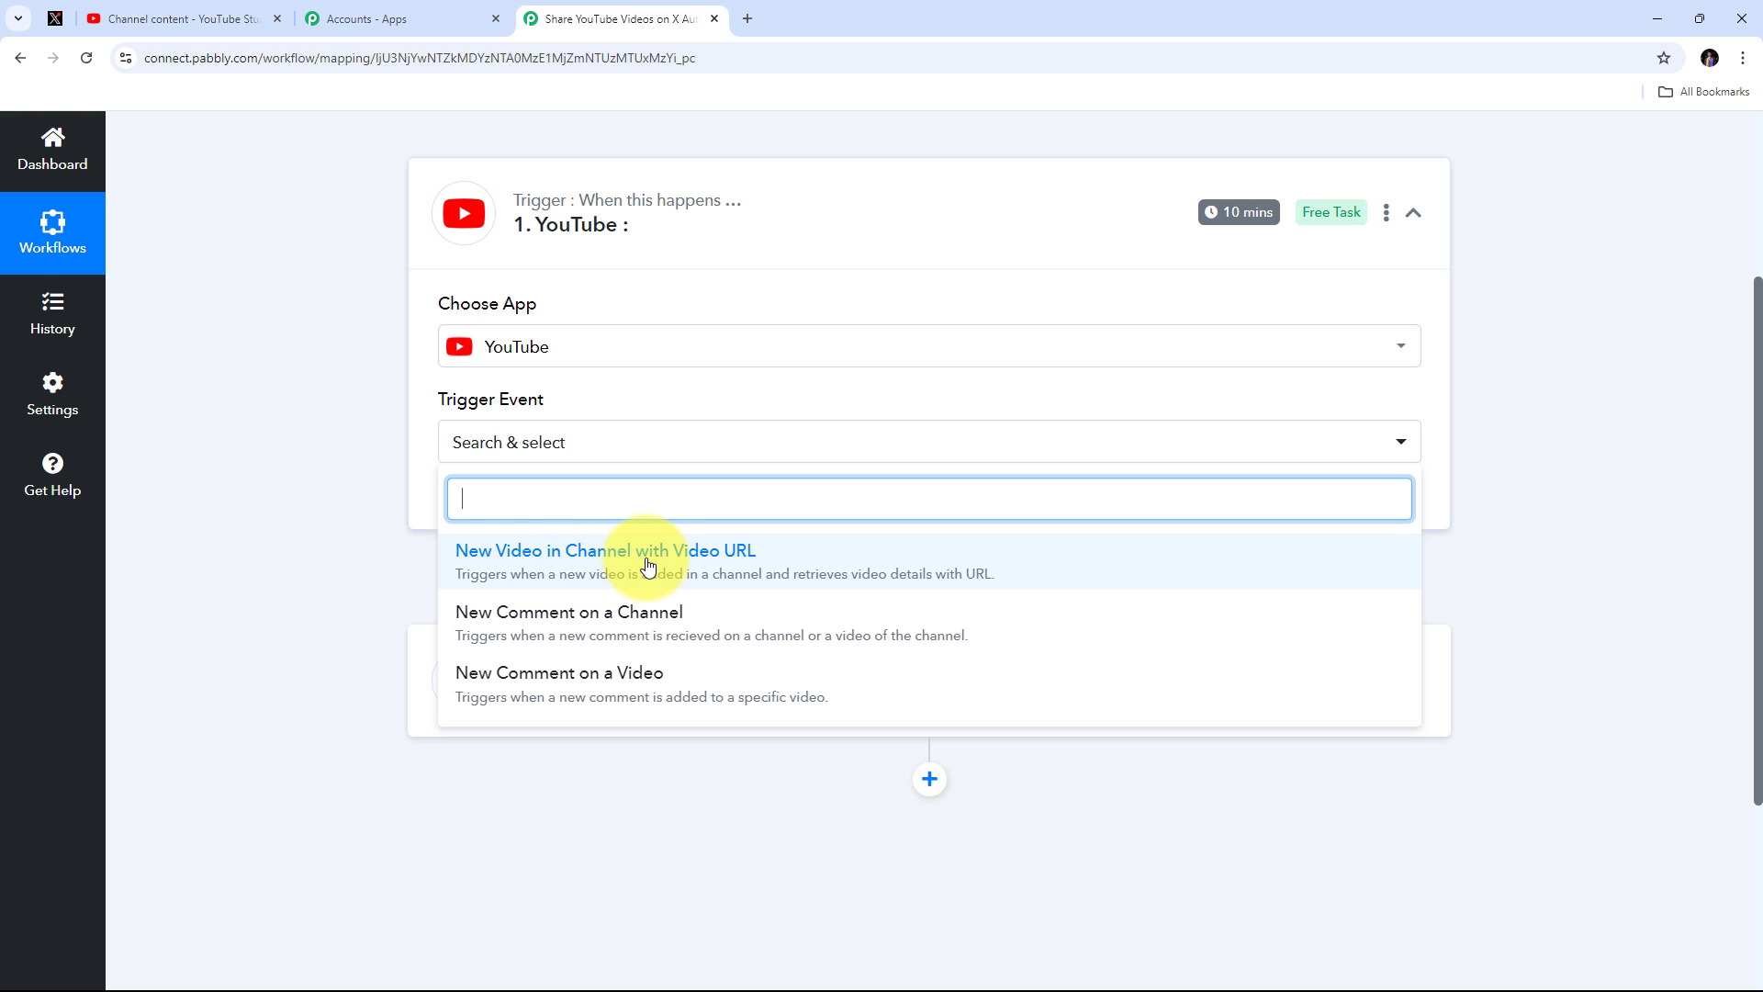
left_click(604, 573)
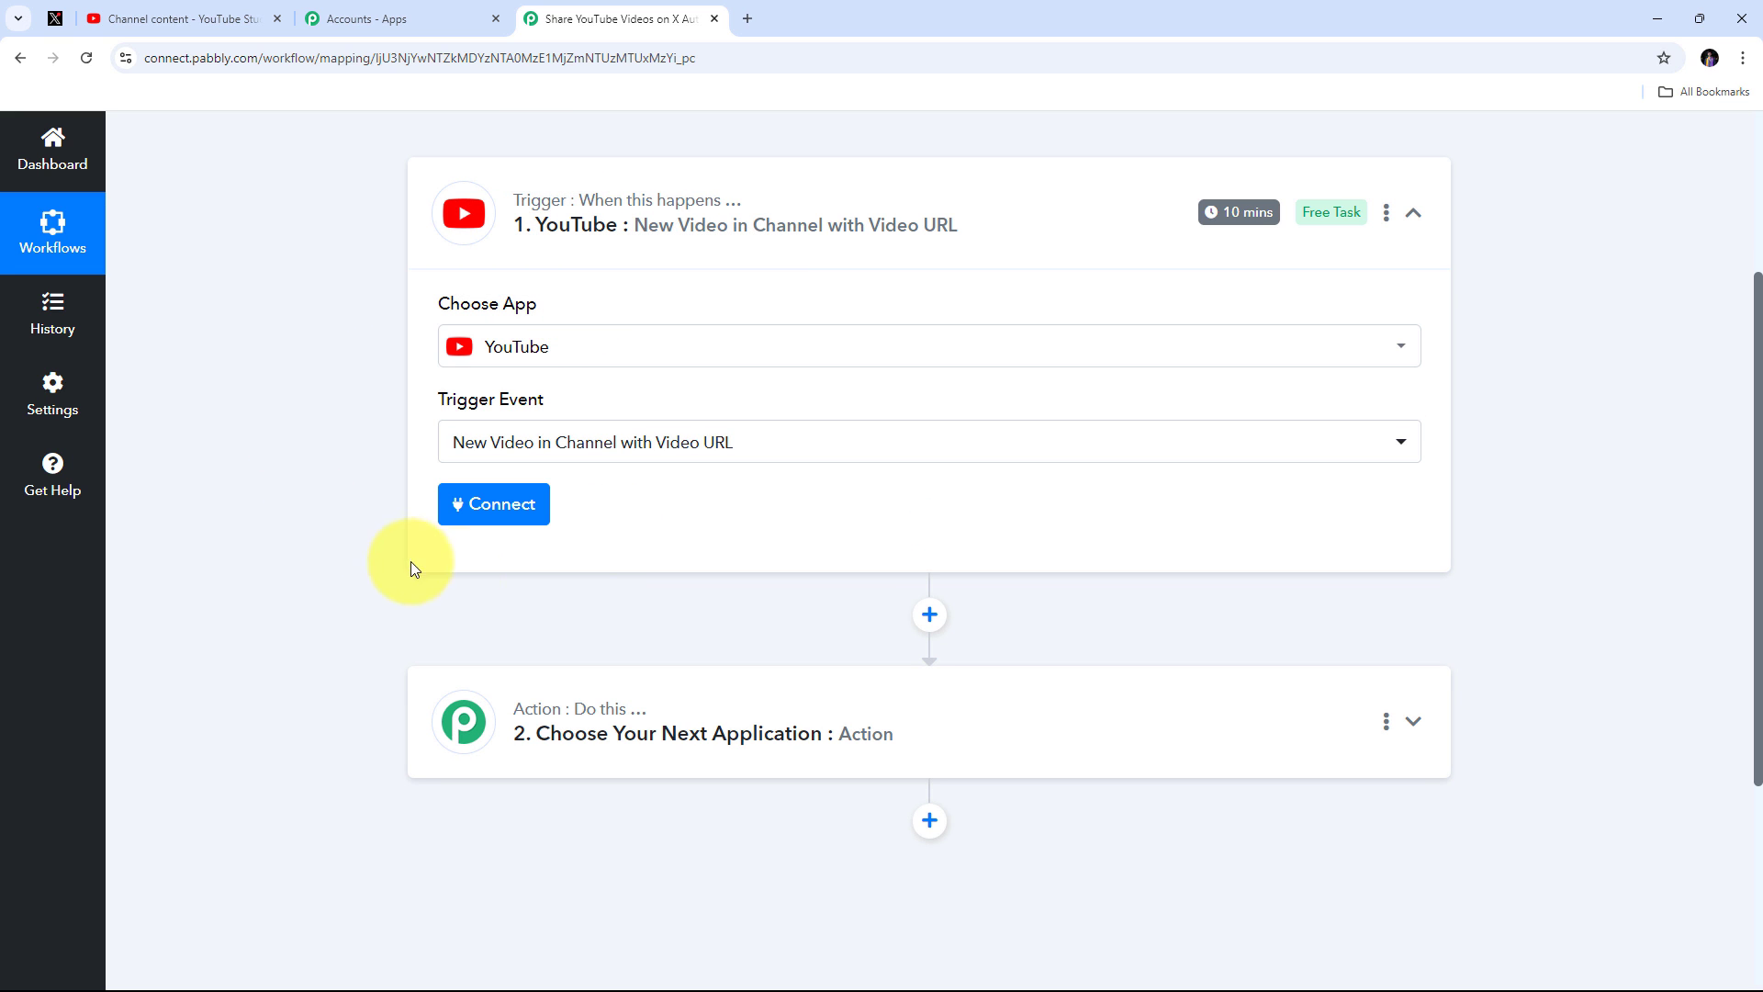
left_click(470, 508)
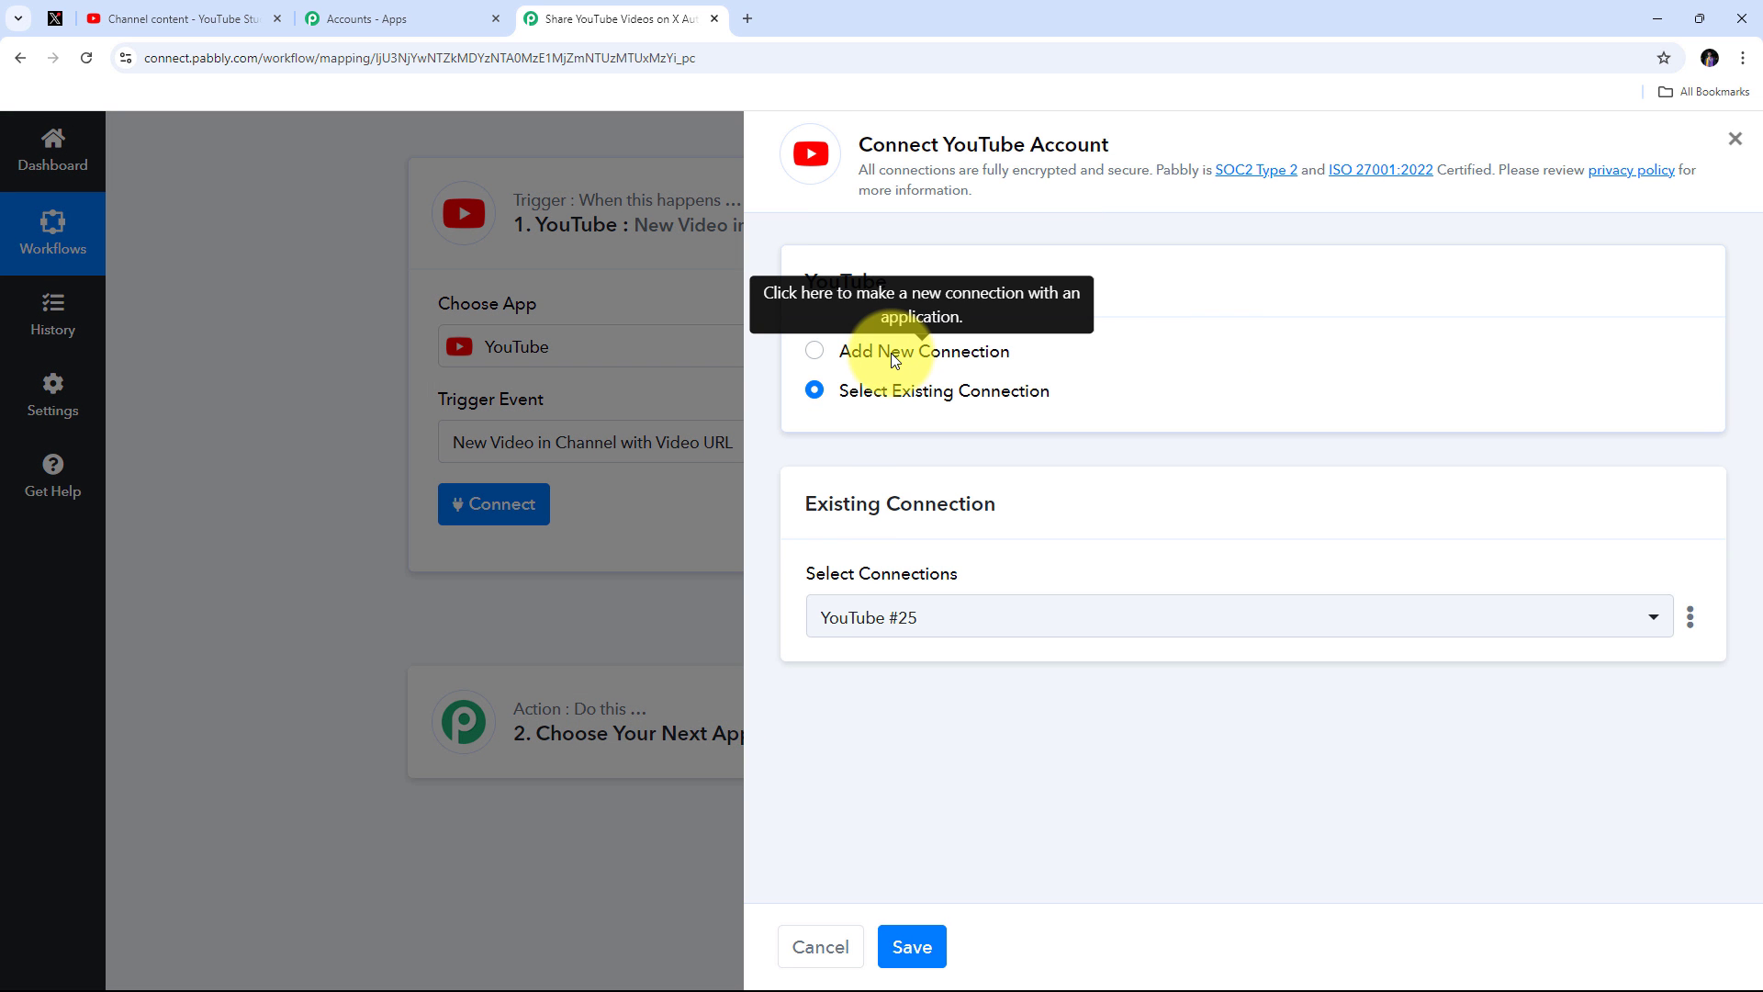
Step: Authorize a new YouTube connection through Google, then return to YouTube Studio's Channel content
left_click(891, 353)
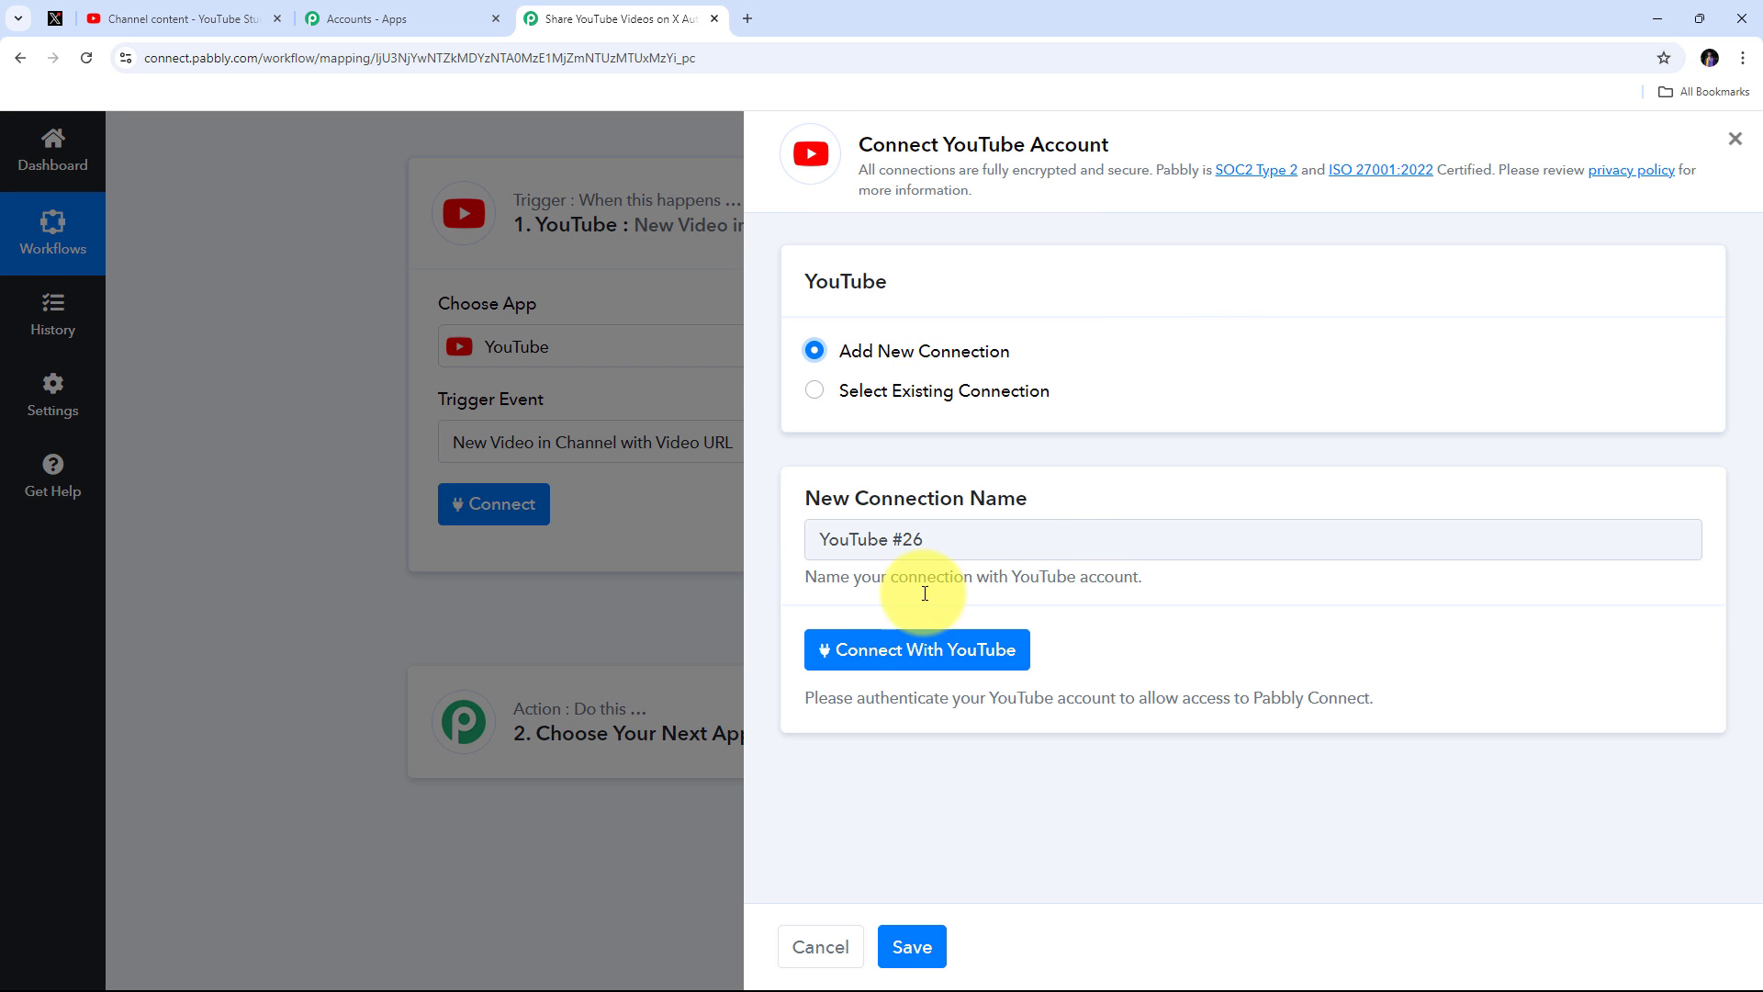
left_click(921, 654)
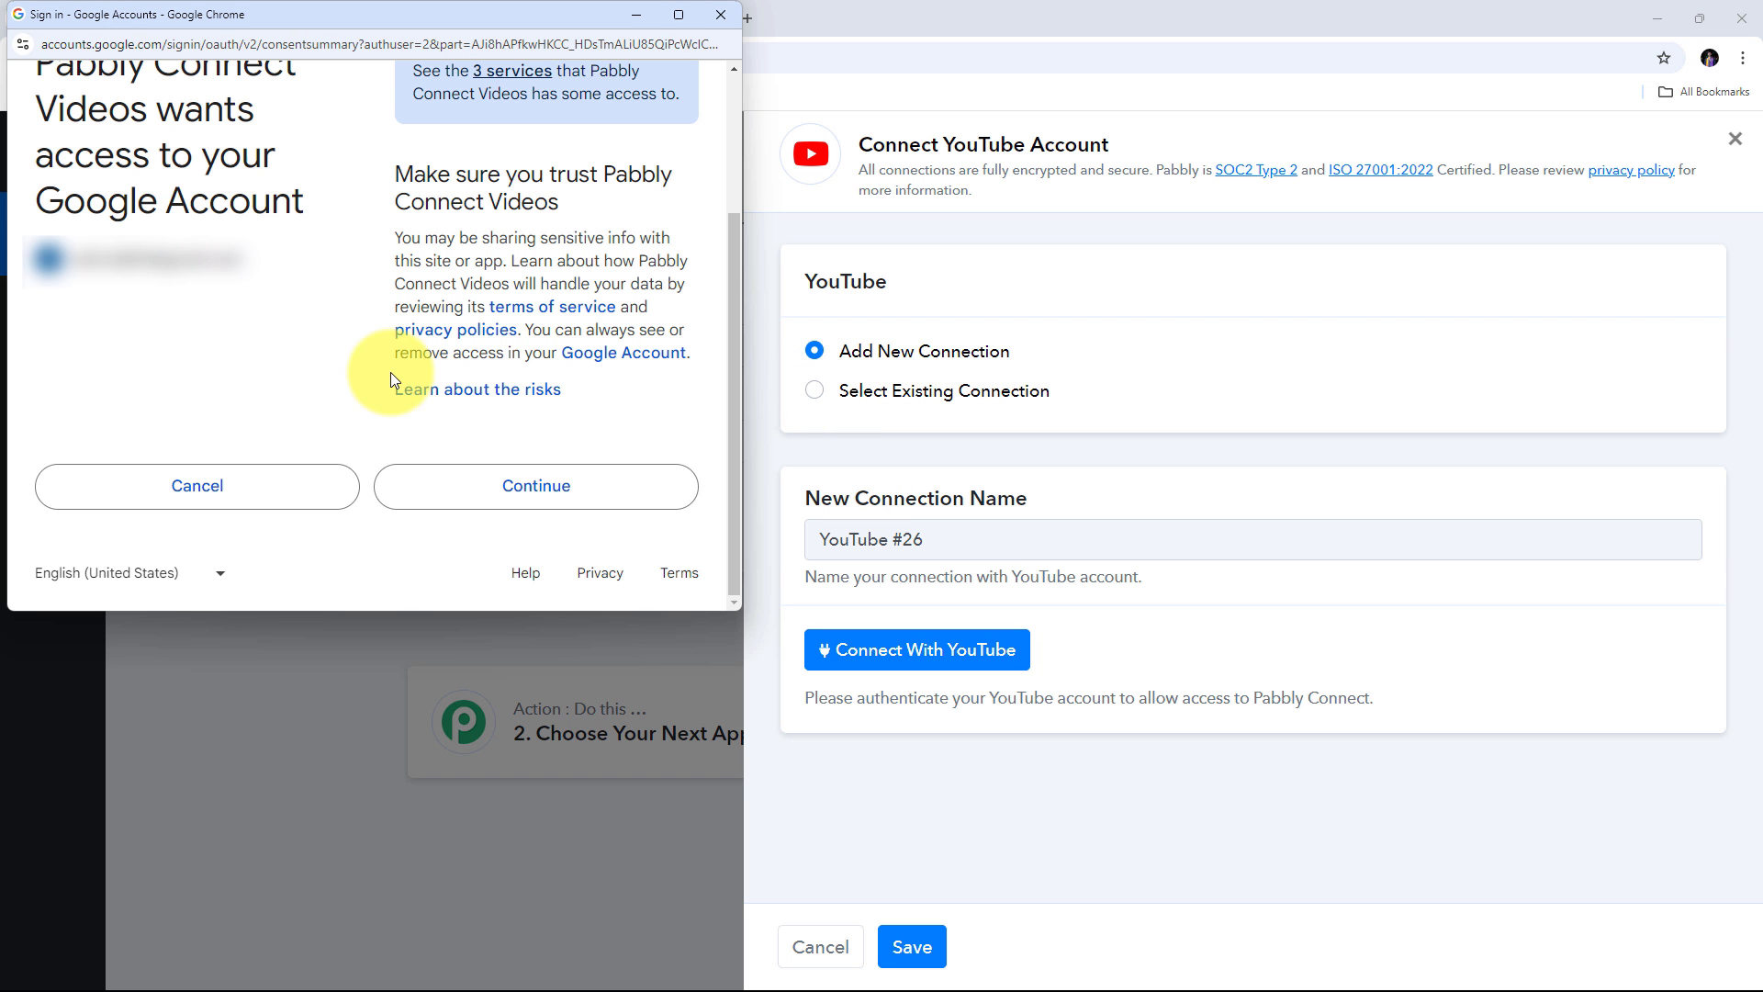
left_click(526, 501)
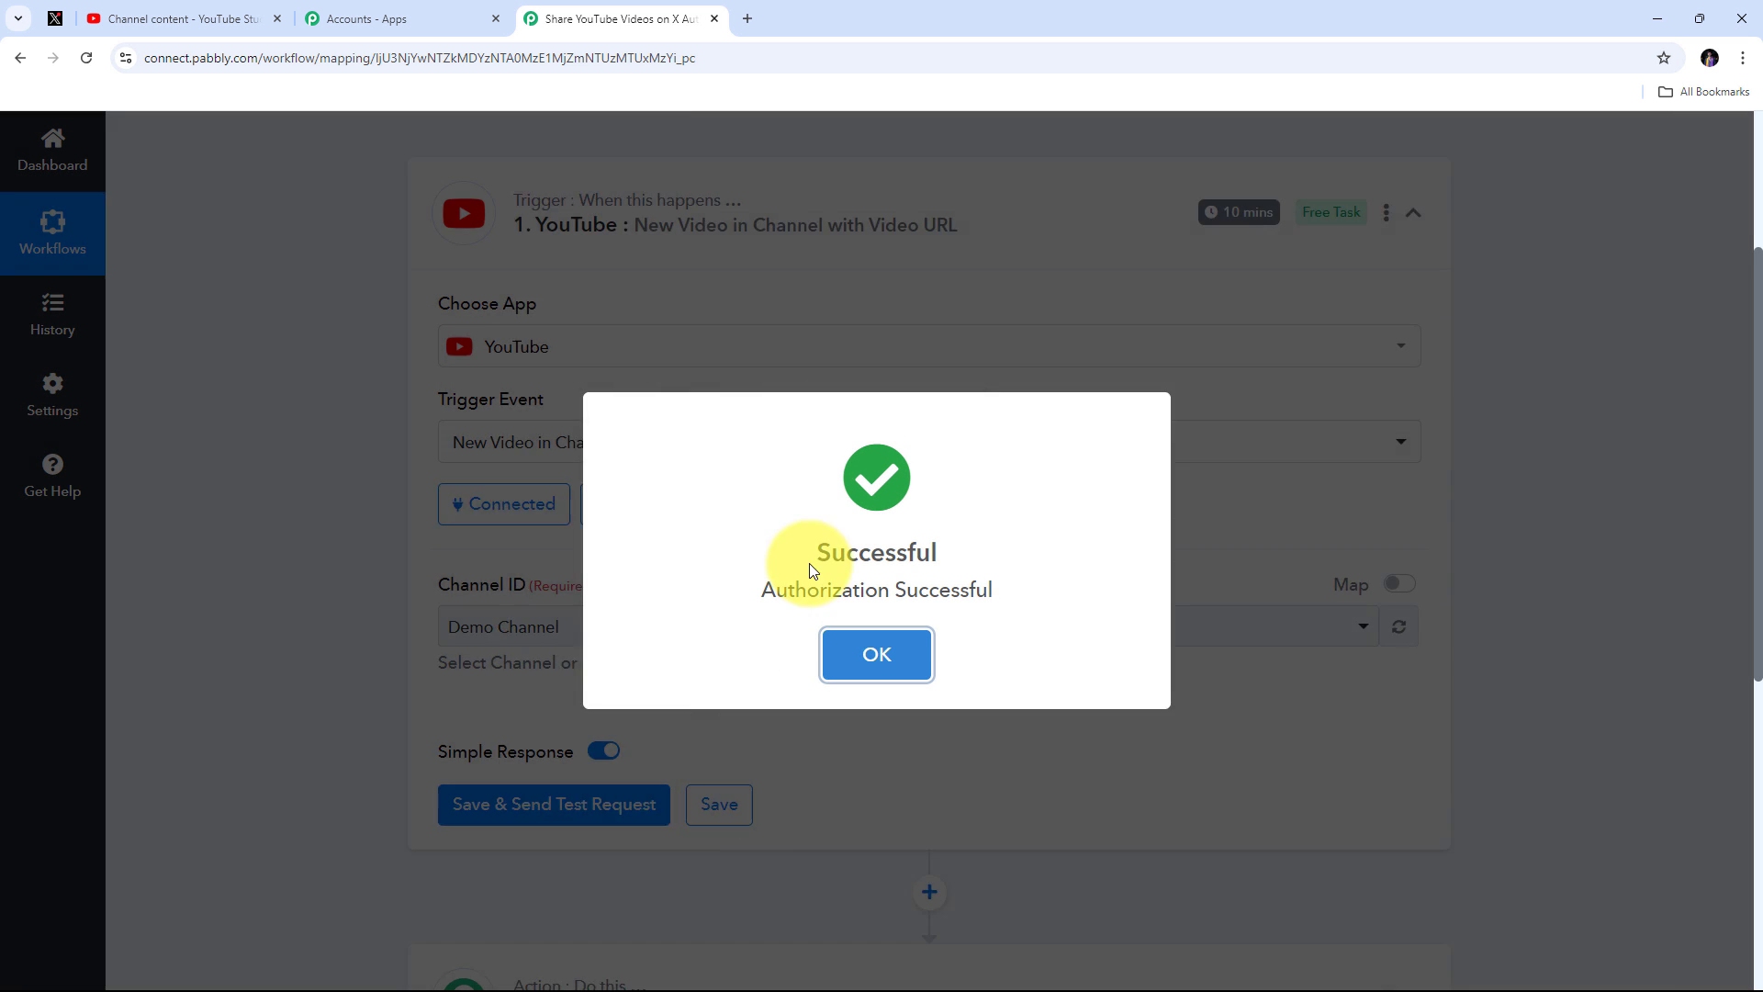
left_click(877, 650)
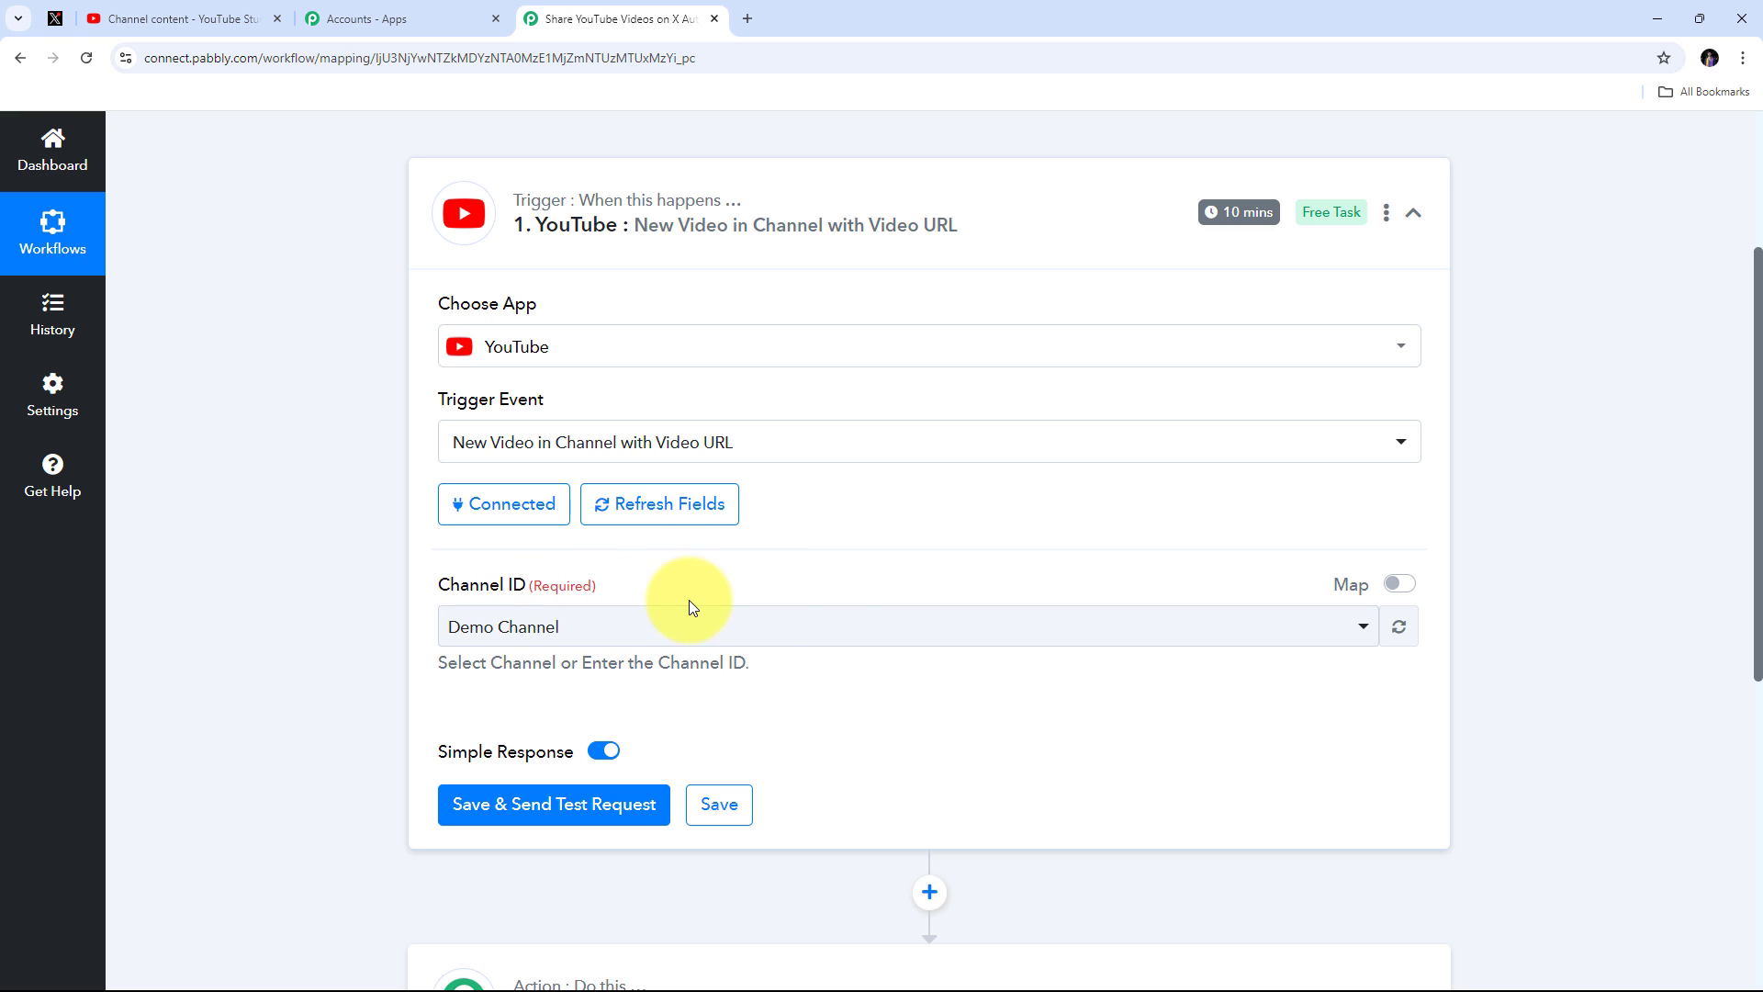
left_click(208, 22)
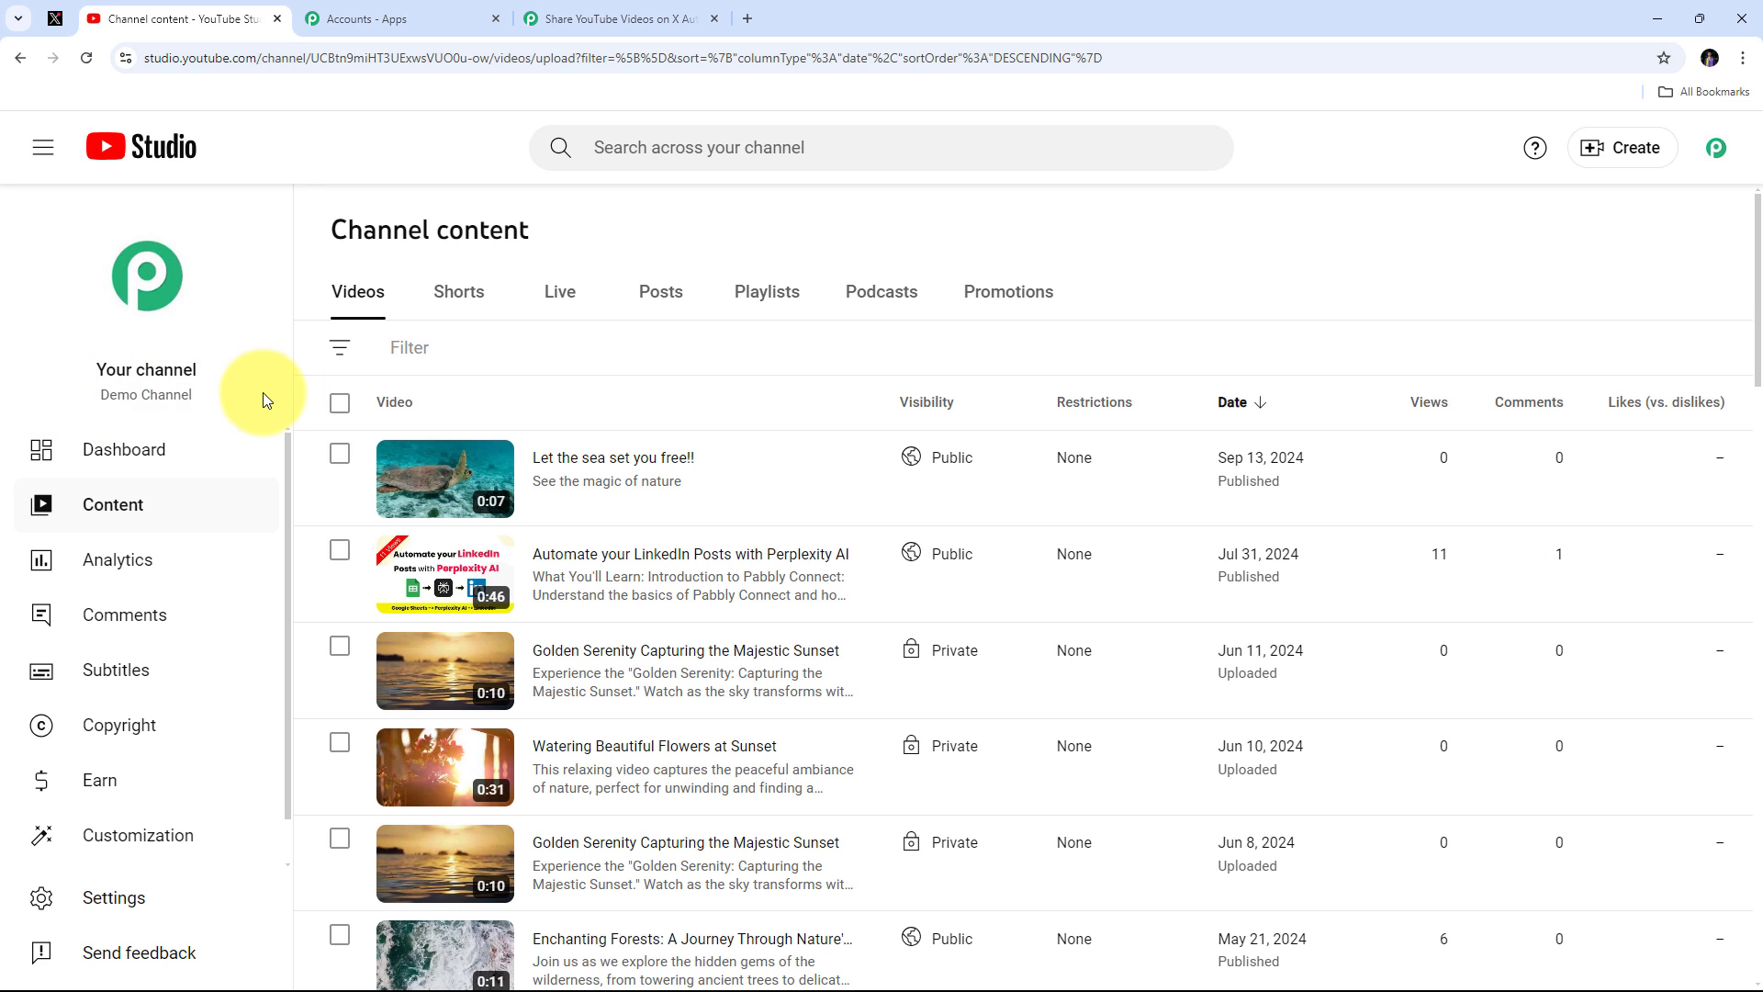
Step: Confirm the channel is Demo Channel, view 'Let the sea set you free!!' details, return to Pabbly
triple_click(234, 402)
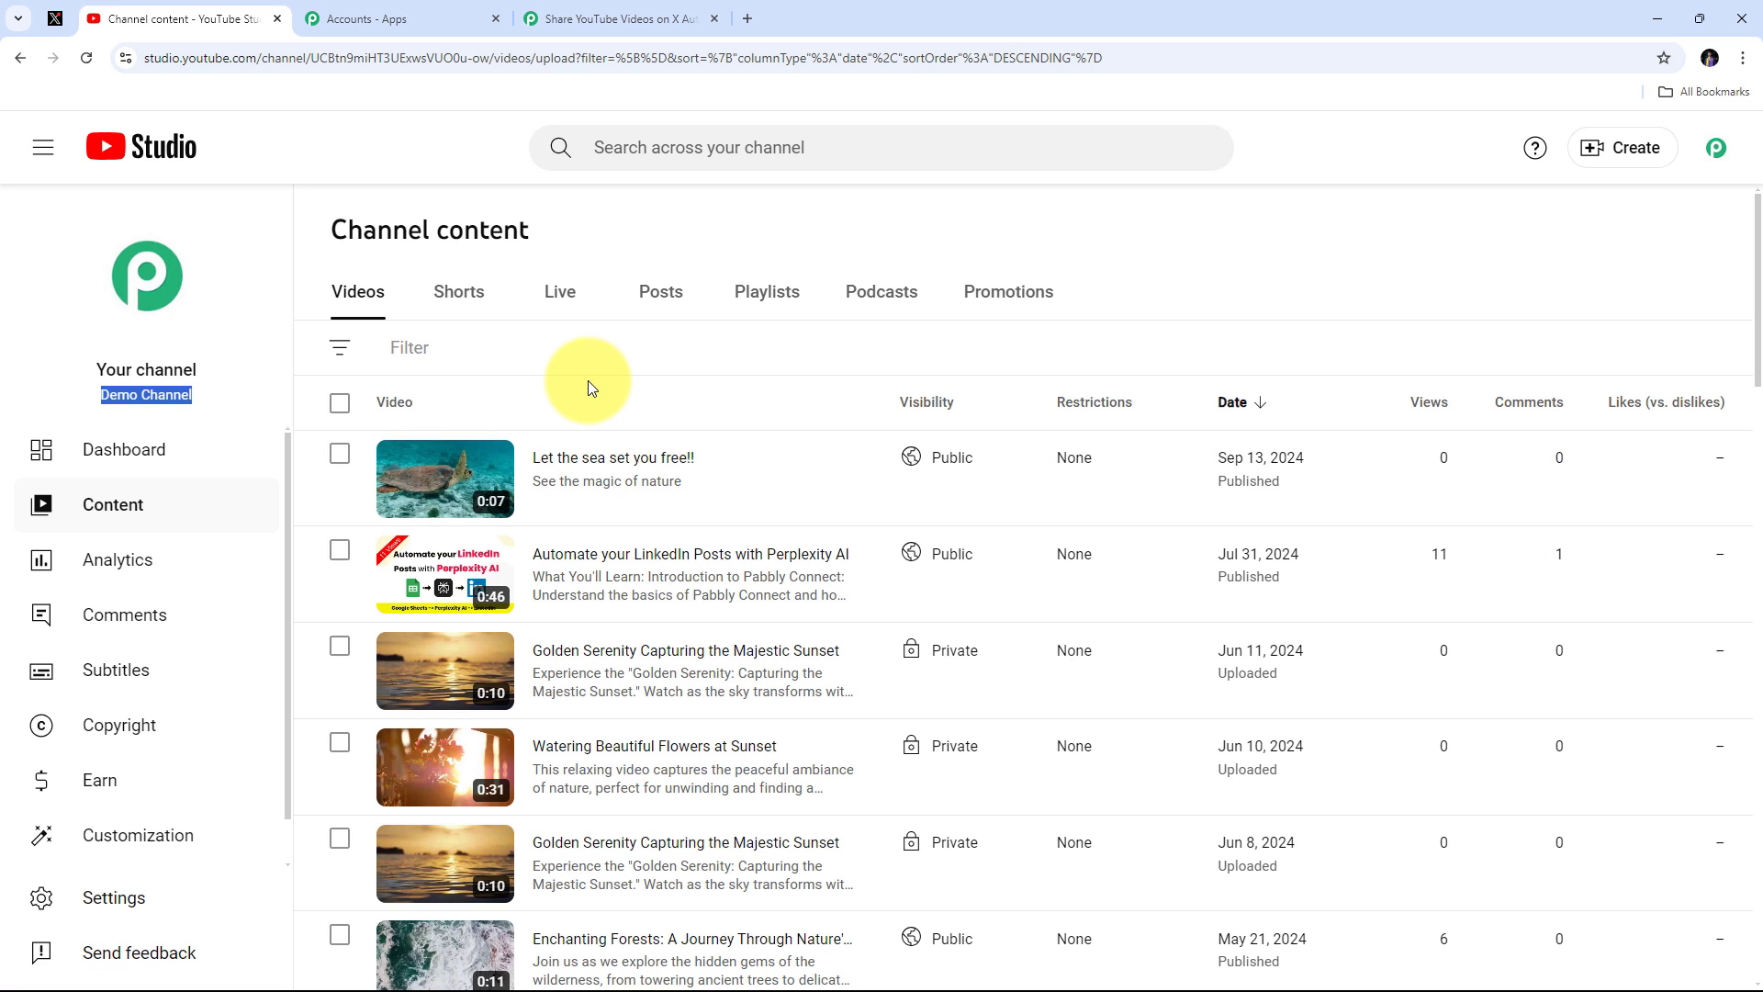
mouse_move(522, 472)
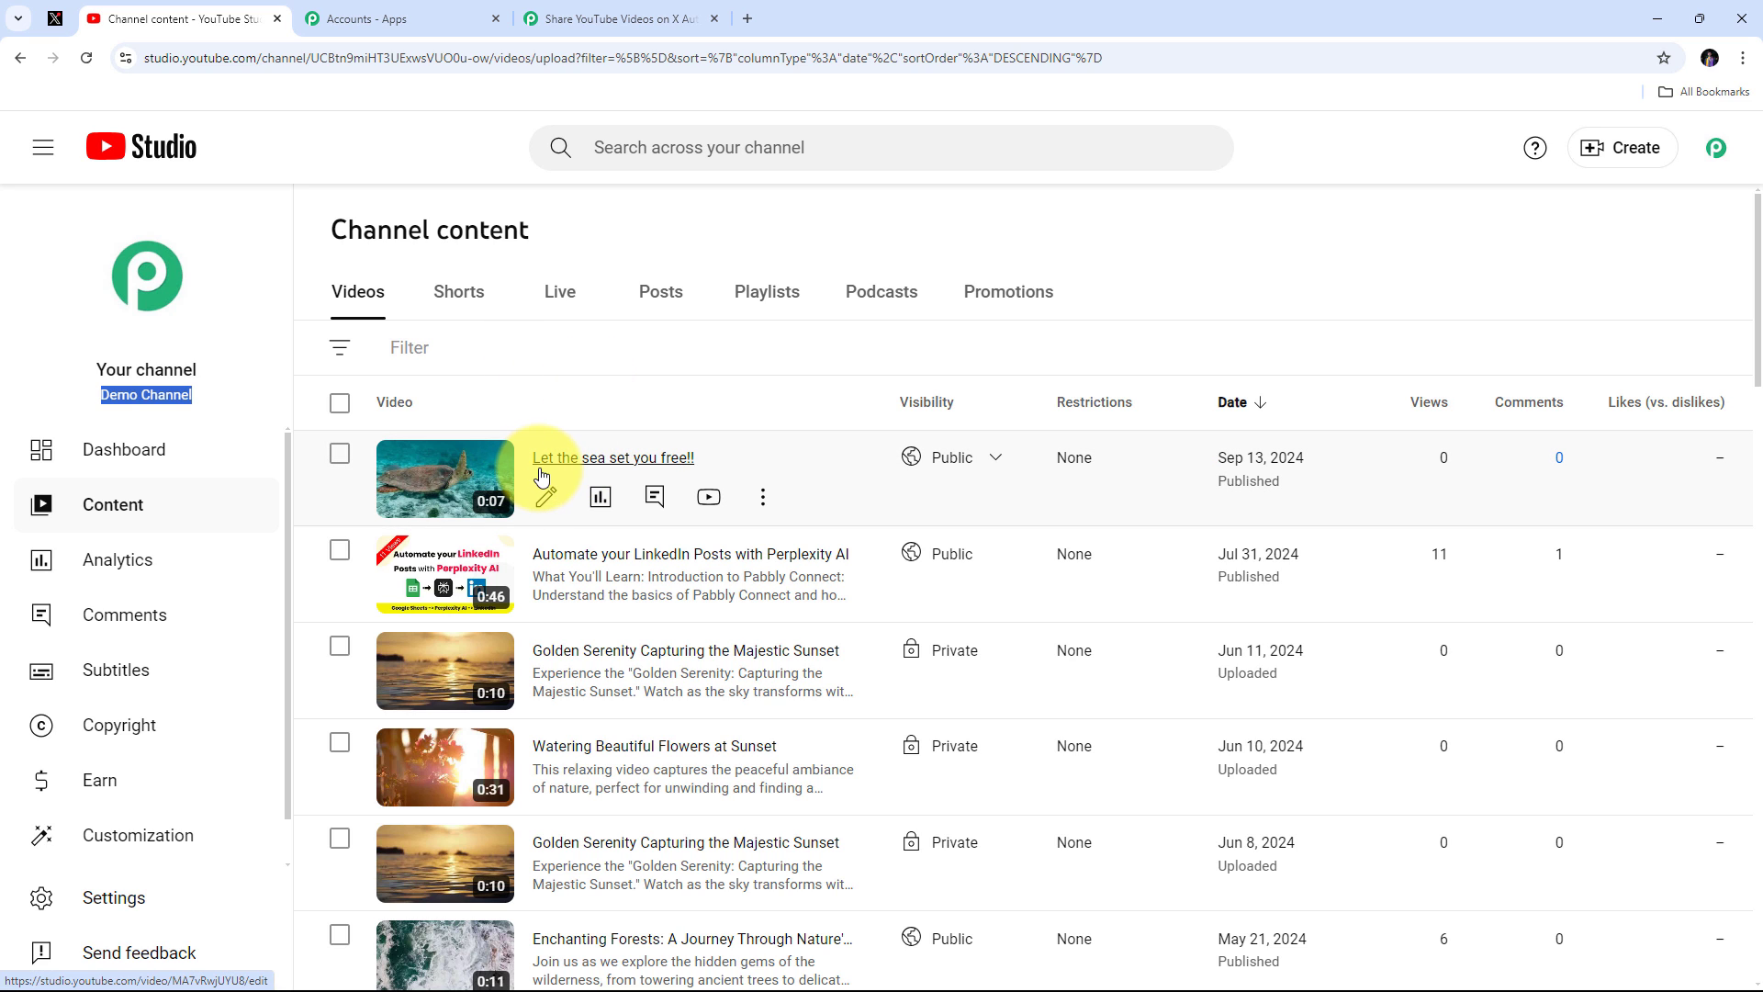
left_click(628, 464)
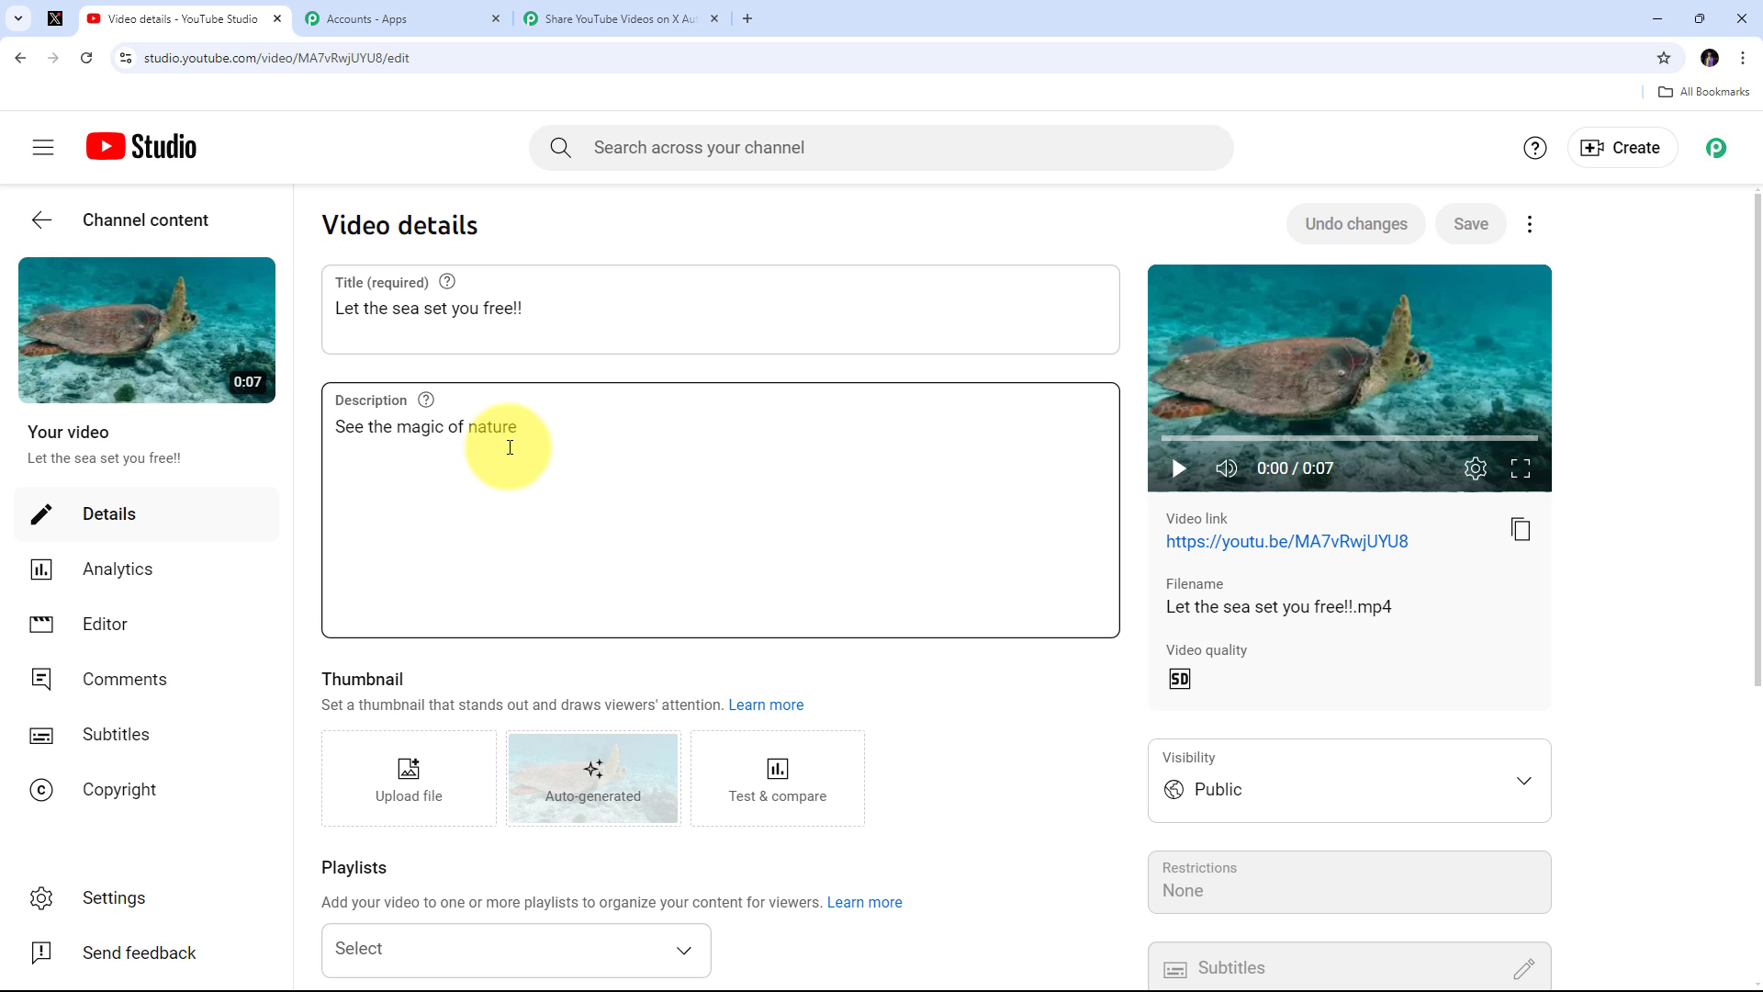
left_click(575, 11)
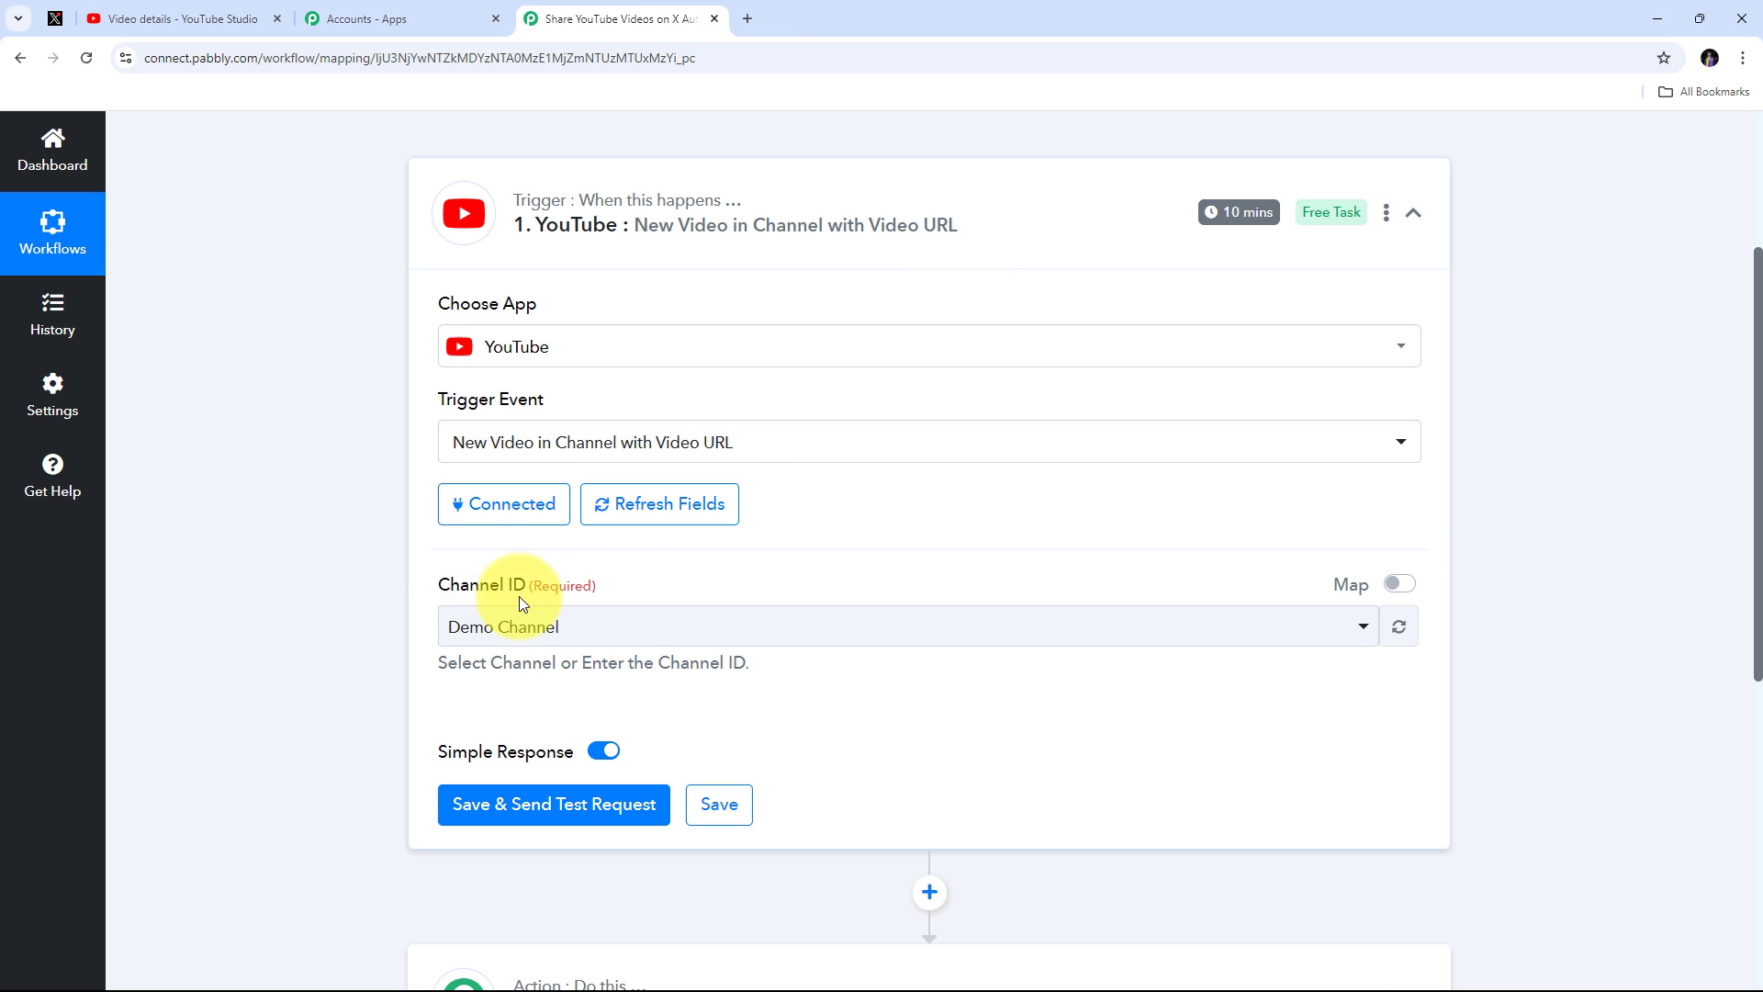
Step: Choose Demo Channel as the trigger's Channel ID and send a test request
left_click(976, 631)
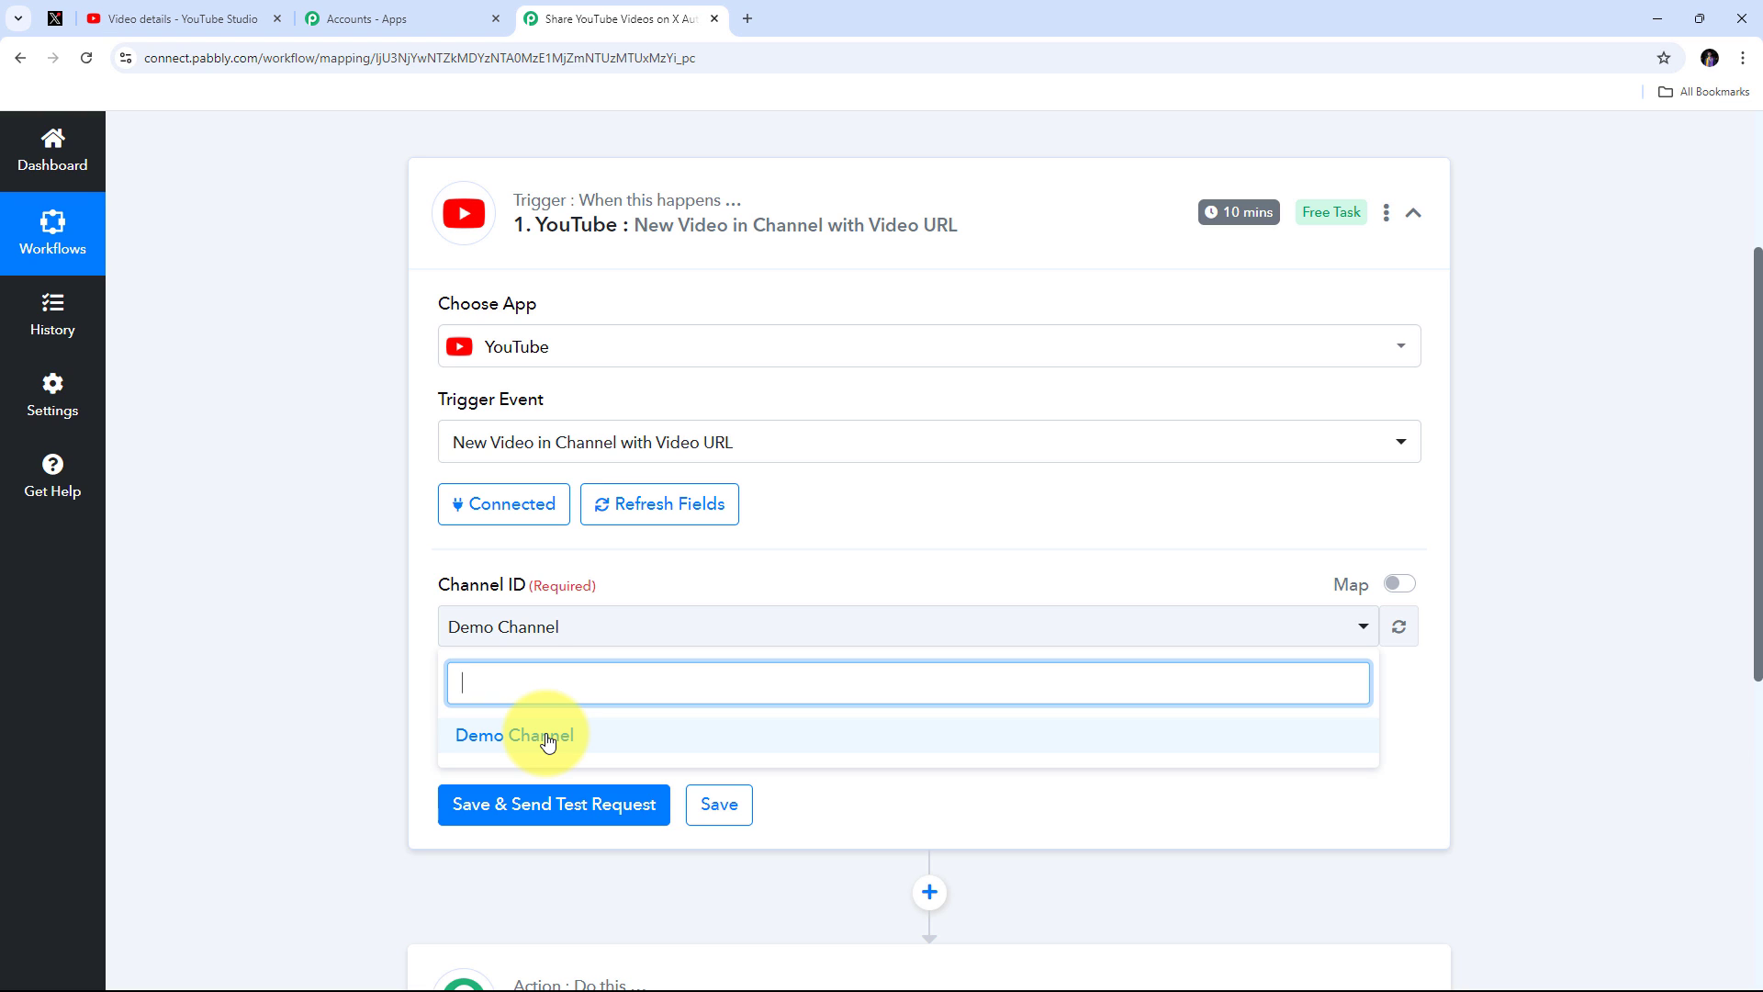
left_click(548, 740)
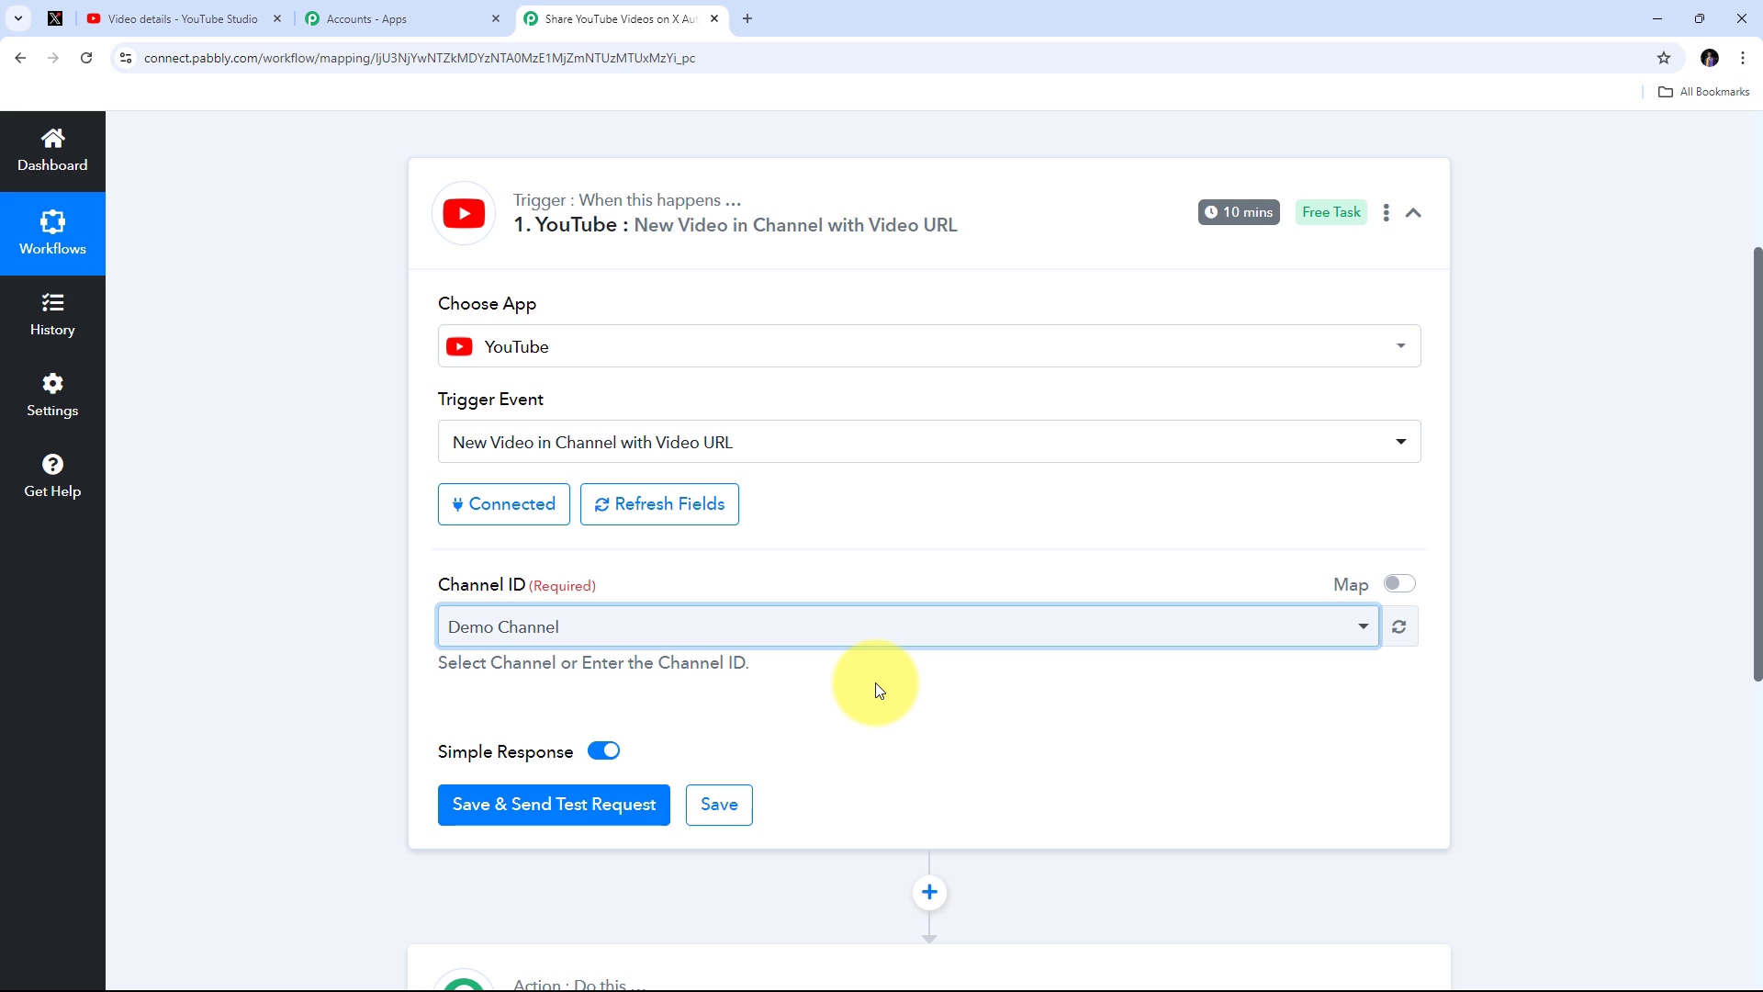
scroll(873, 464, "down", 3)
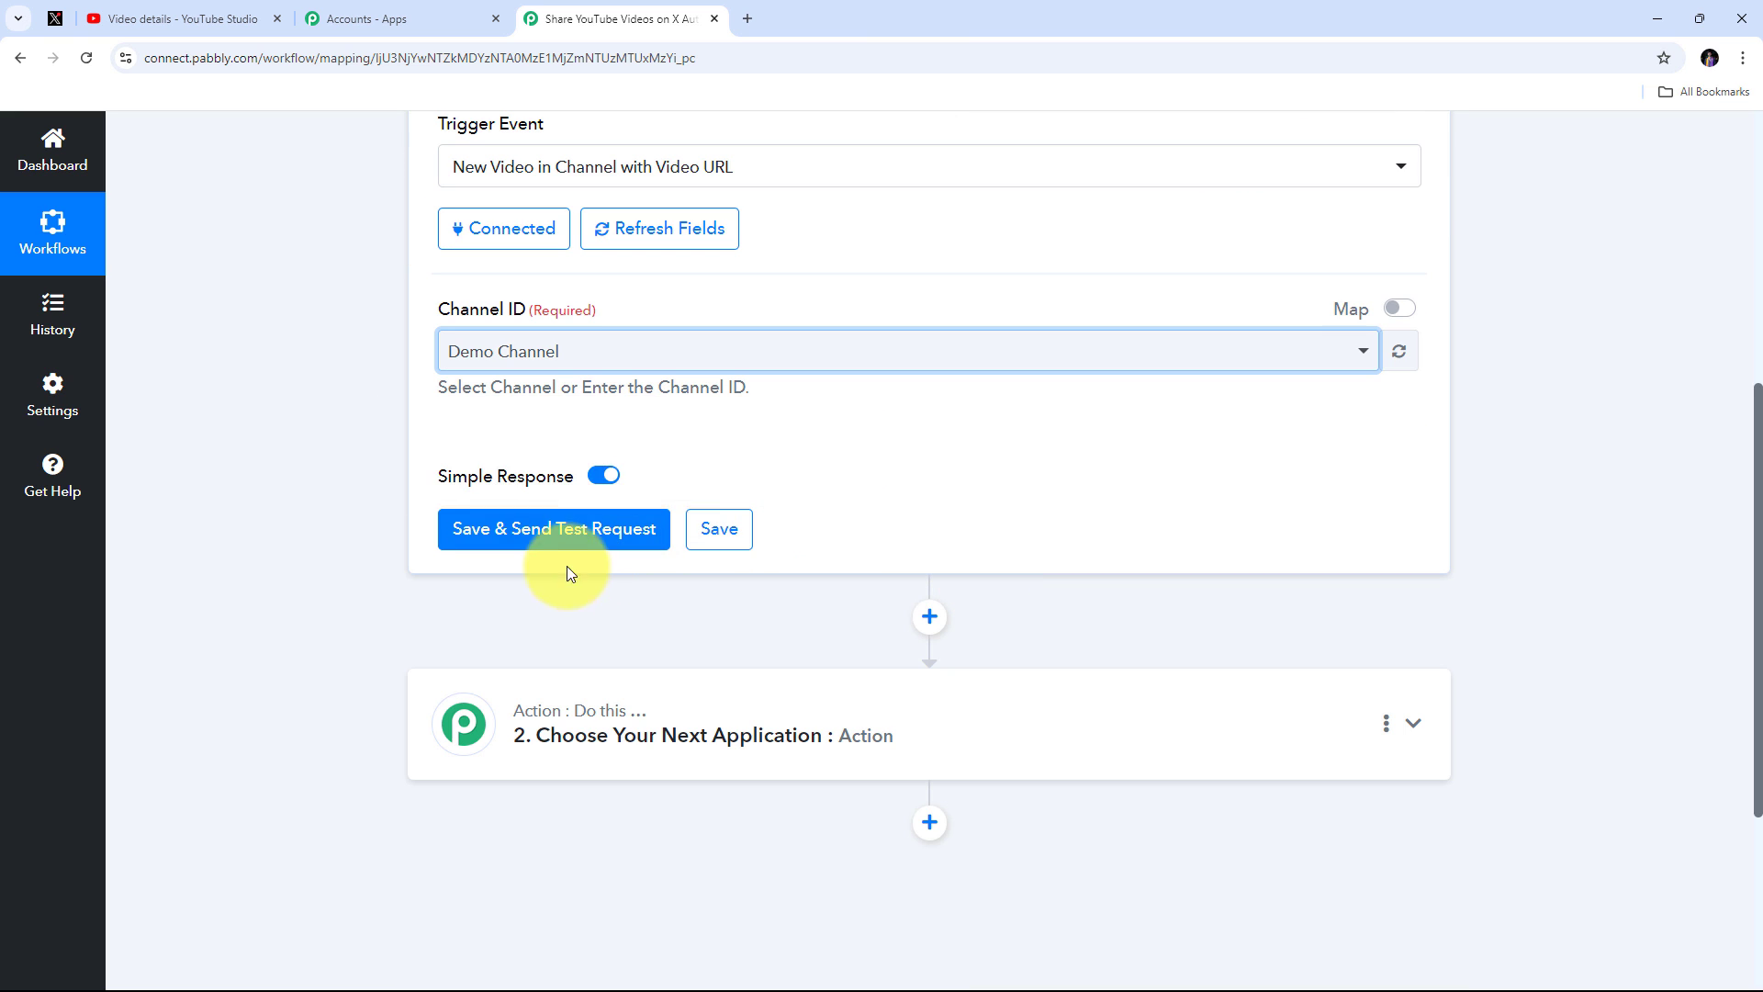
left_click(554, 541)
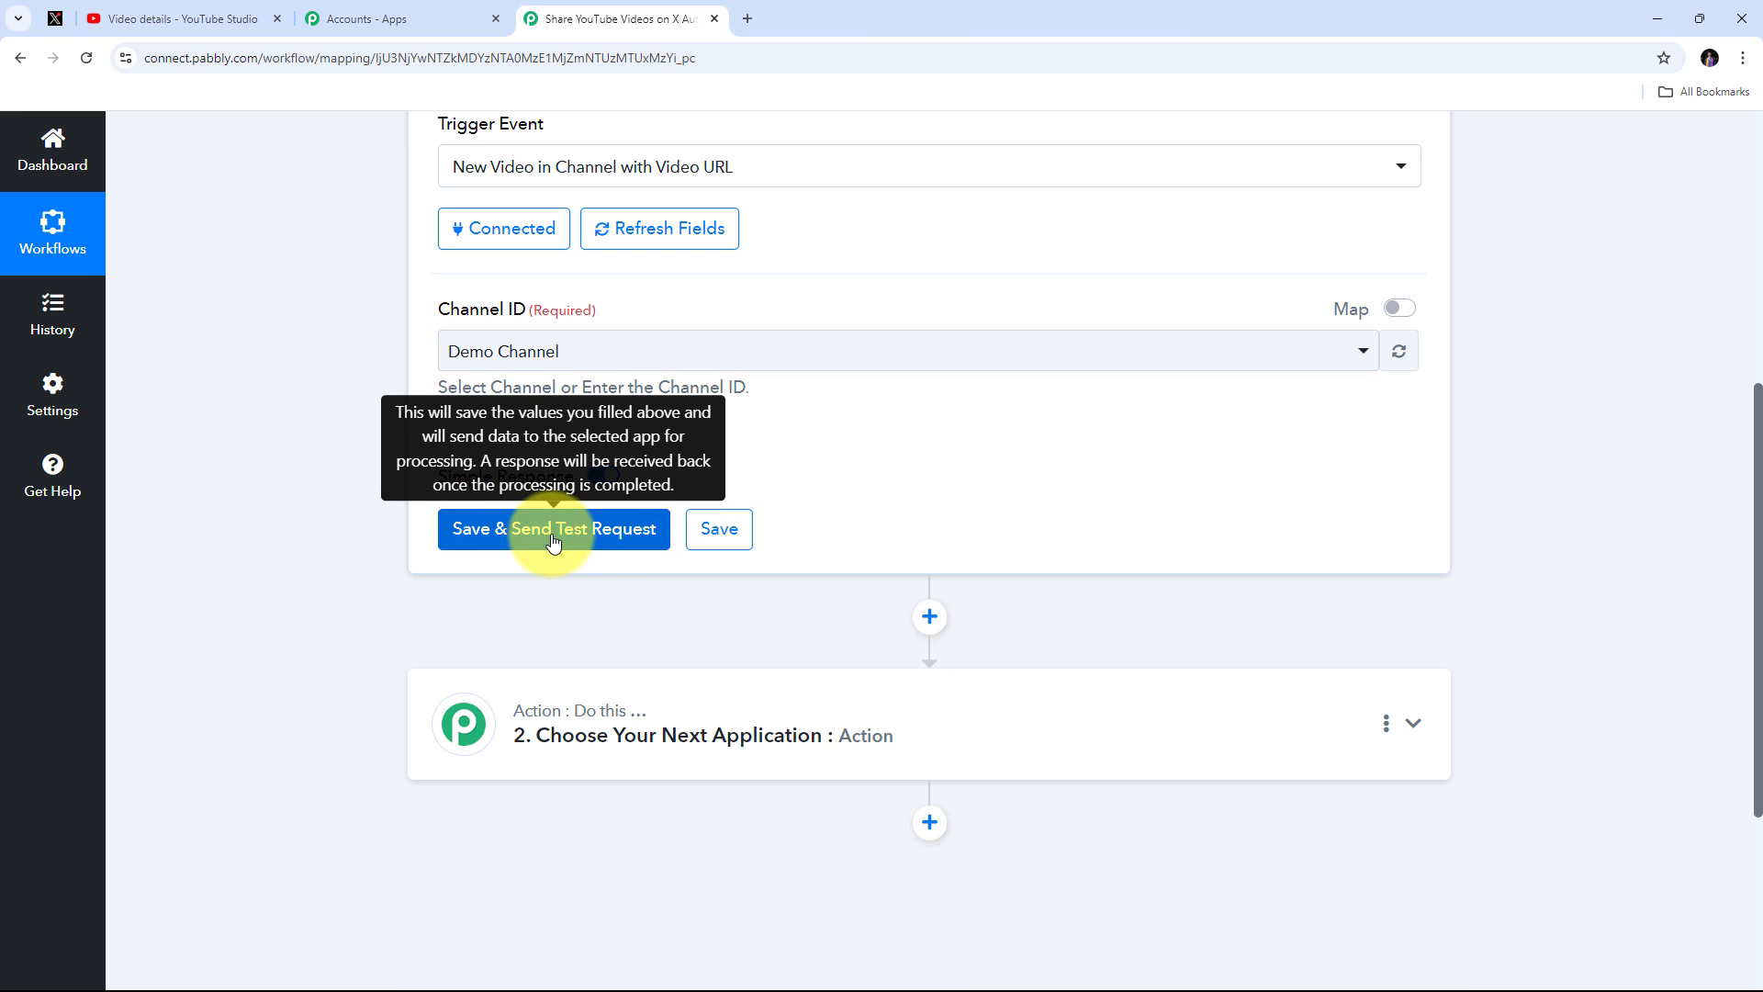
Step: Review the test response, highlighting the 'Let the sea set you free!!' video description
scroll(1602, 441, "down", 5)
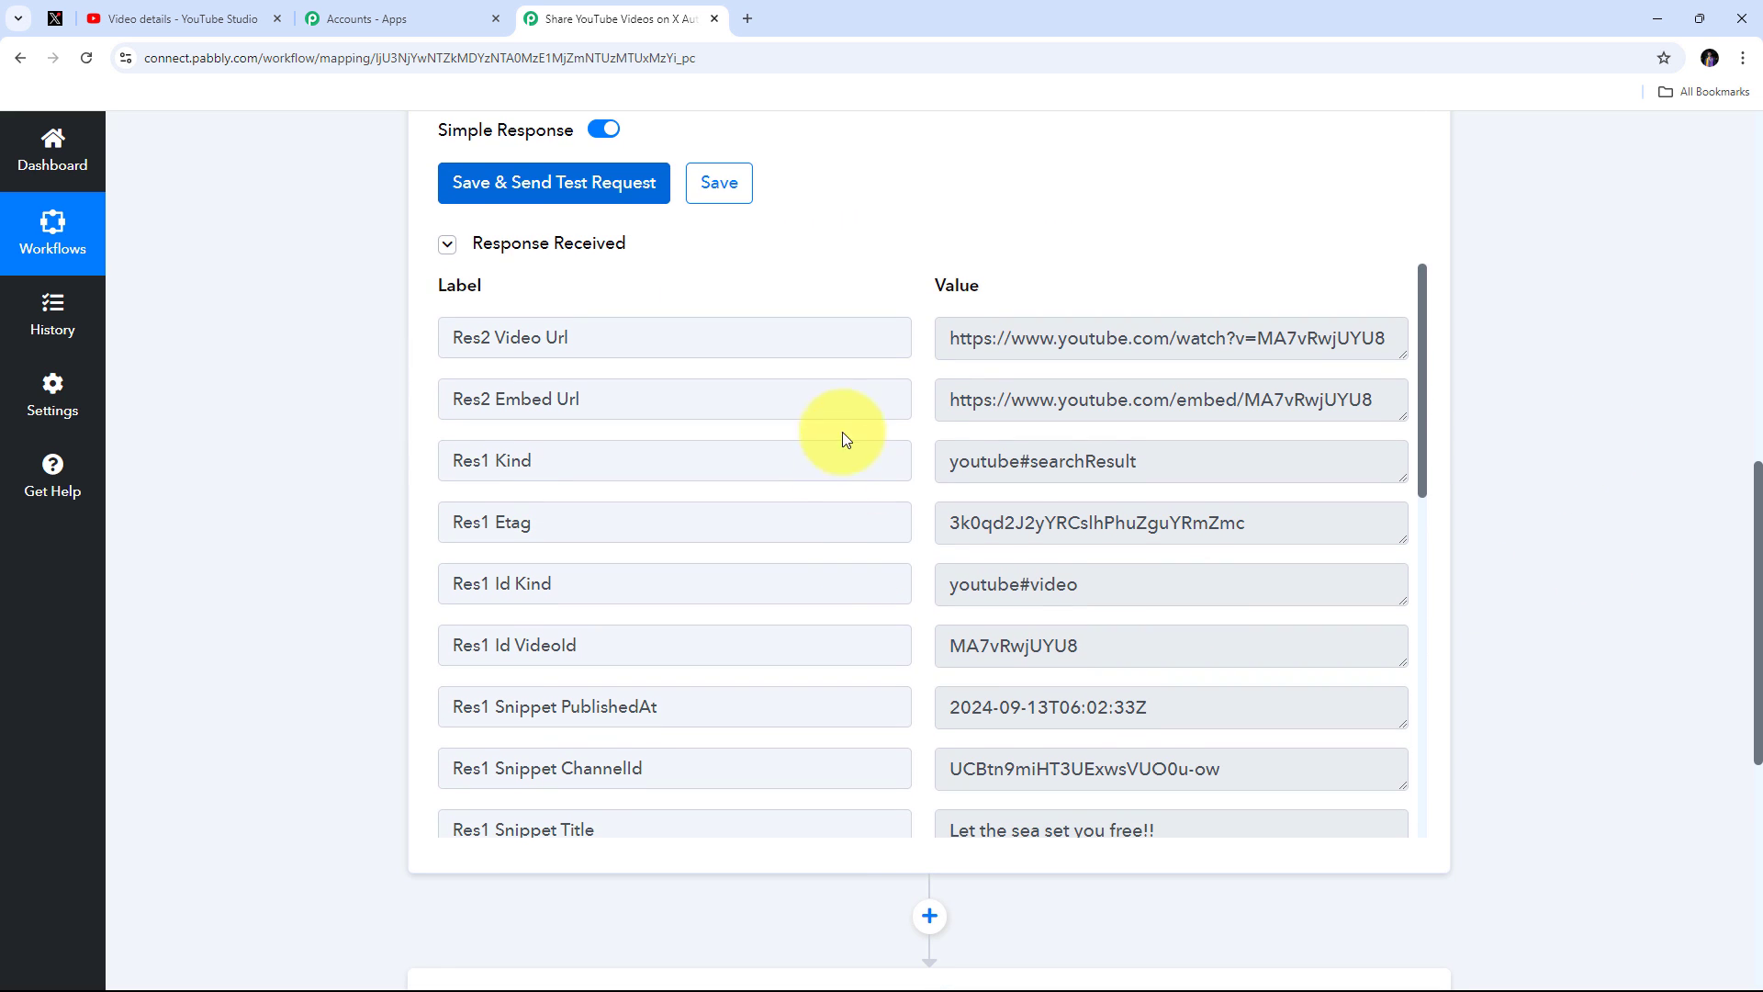
scroll(920, 404, "down", 2)
scroll(920, 404, "up", 2)
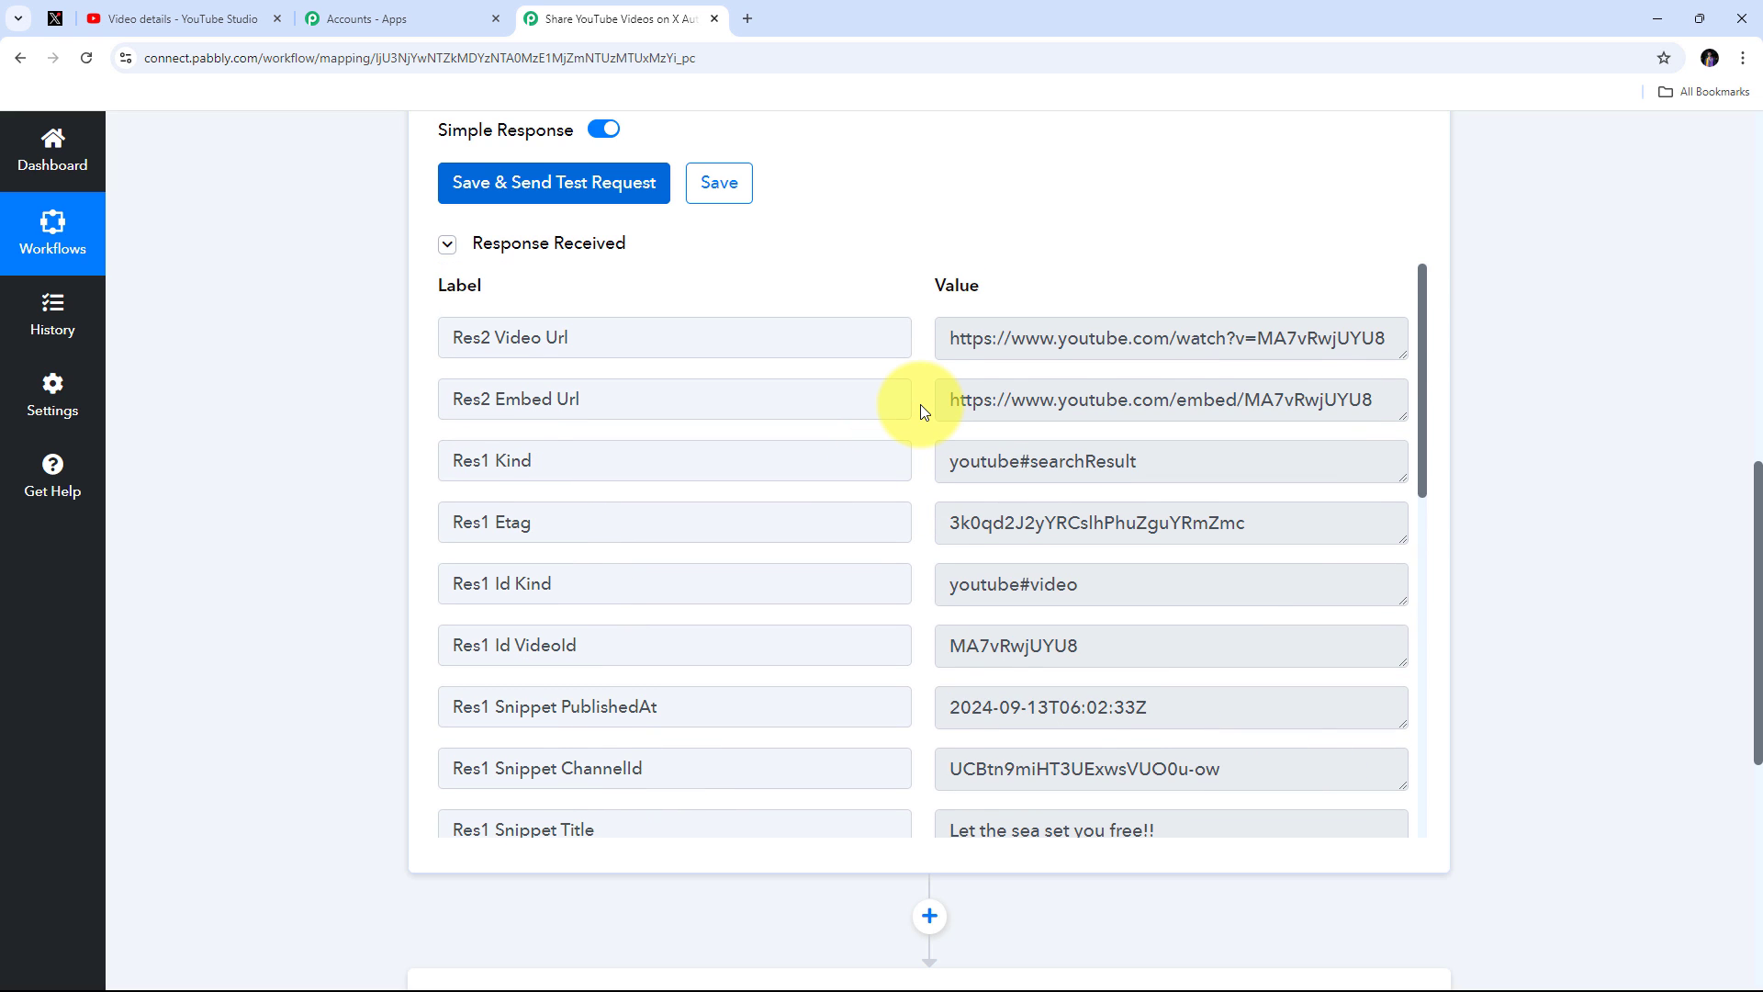
scroll(920, 404, "down", 6)
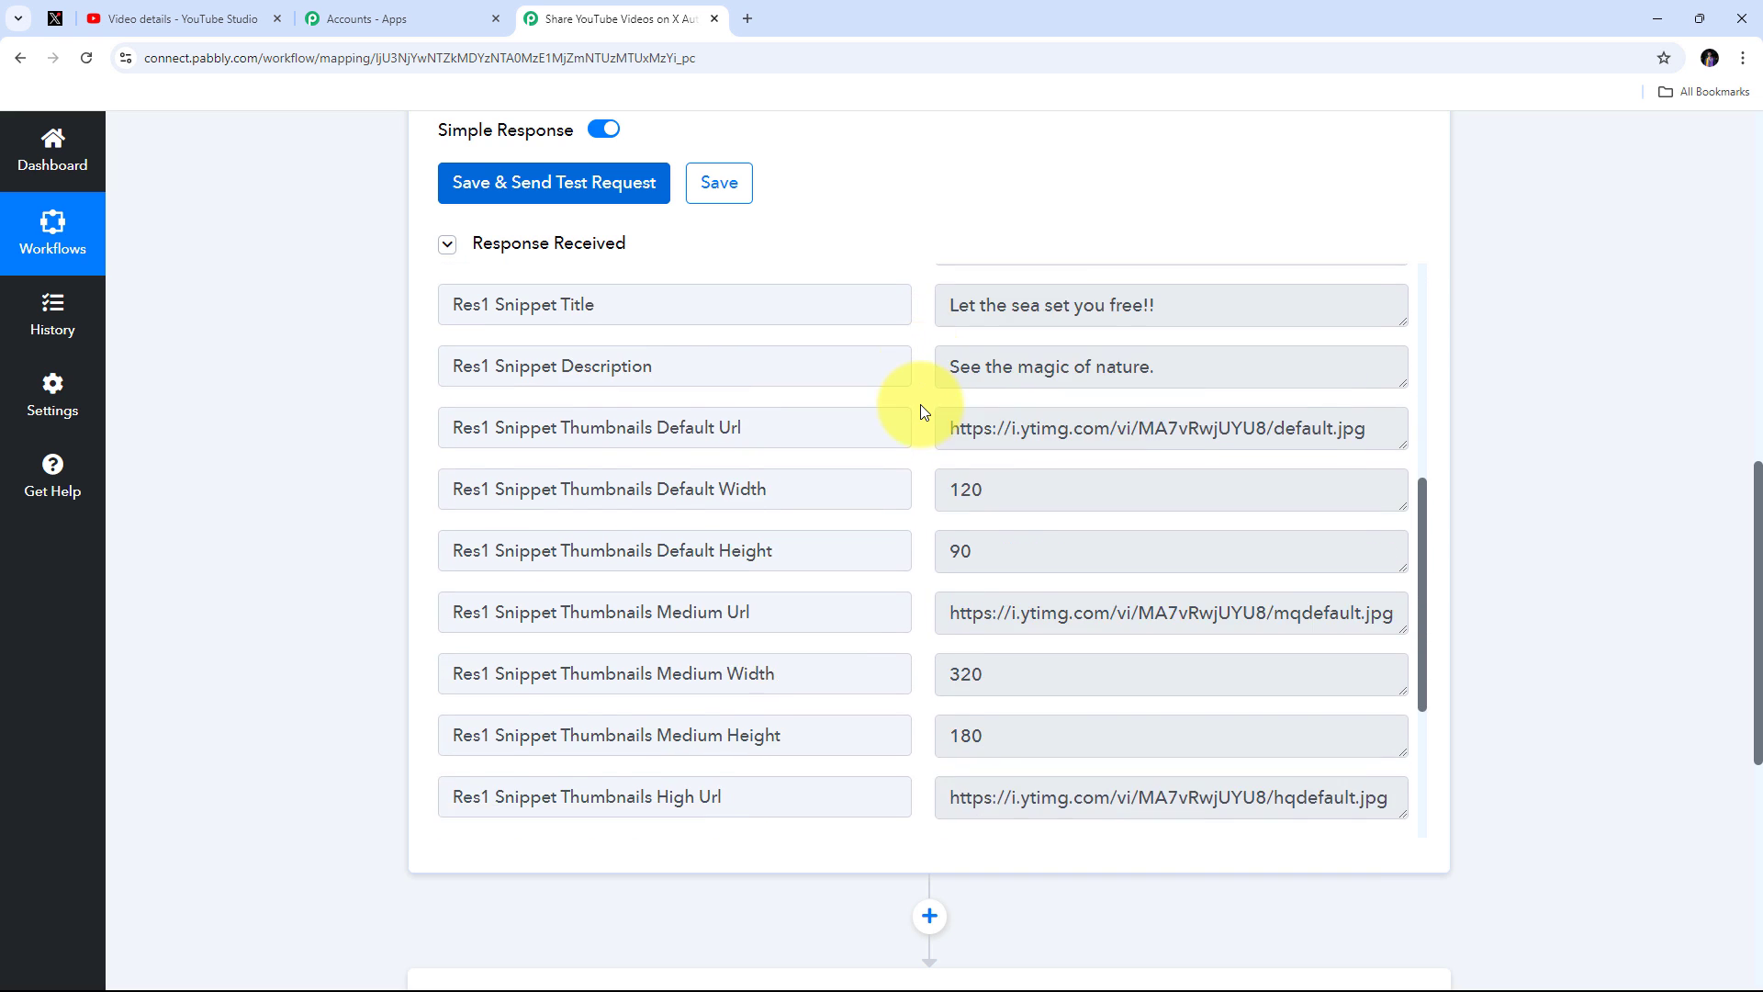
scroll(920, 411, "up", 2)
left_click_drag(1165, 463, 940, 470)
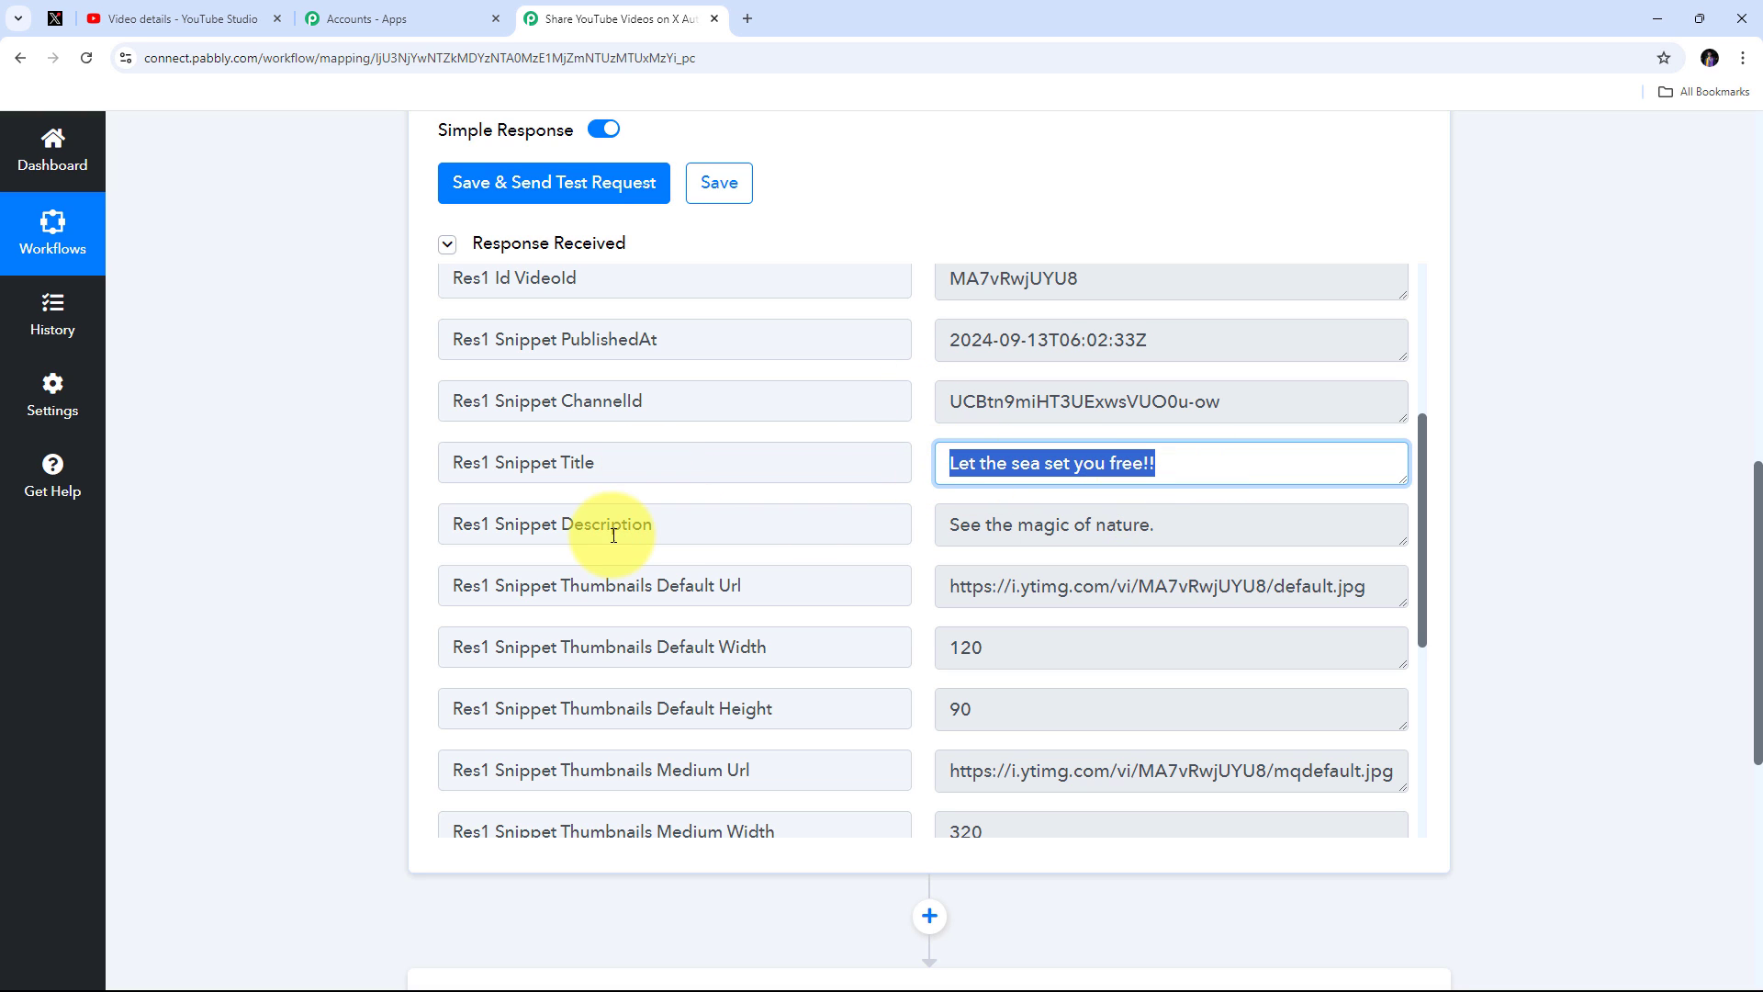
left_click_drag(1251, 528, 819, 527)
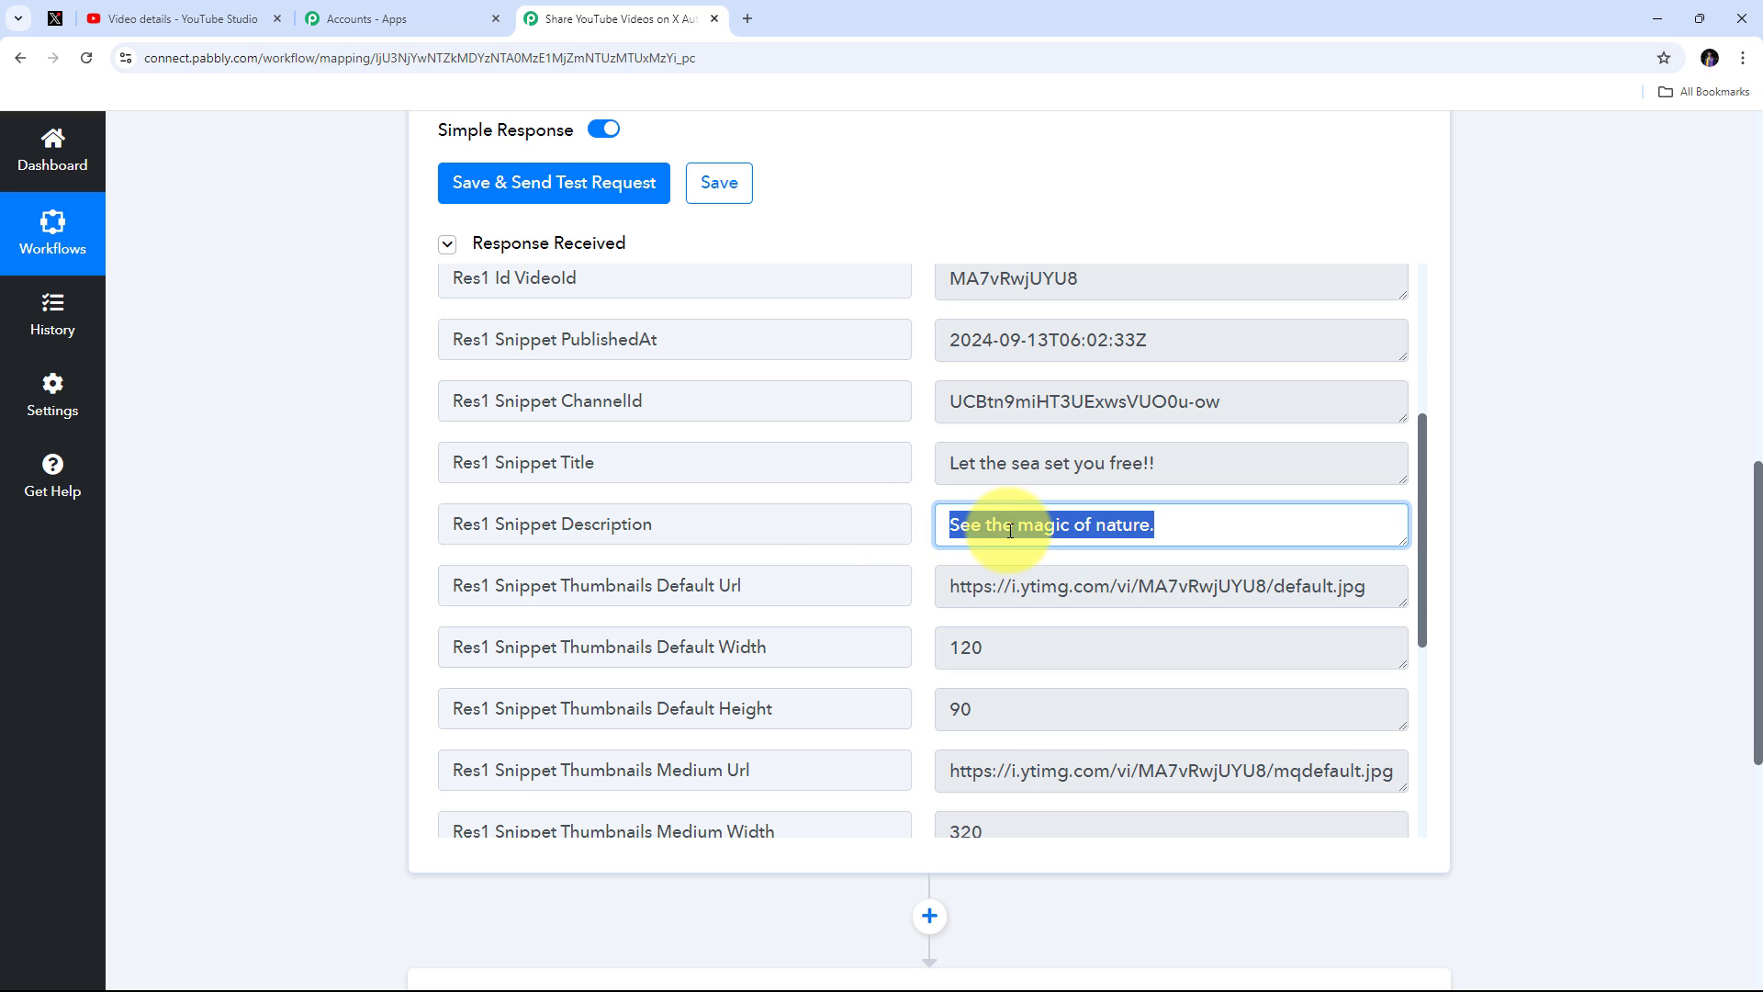
left_click(747, 503)
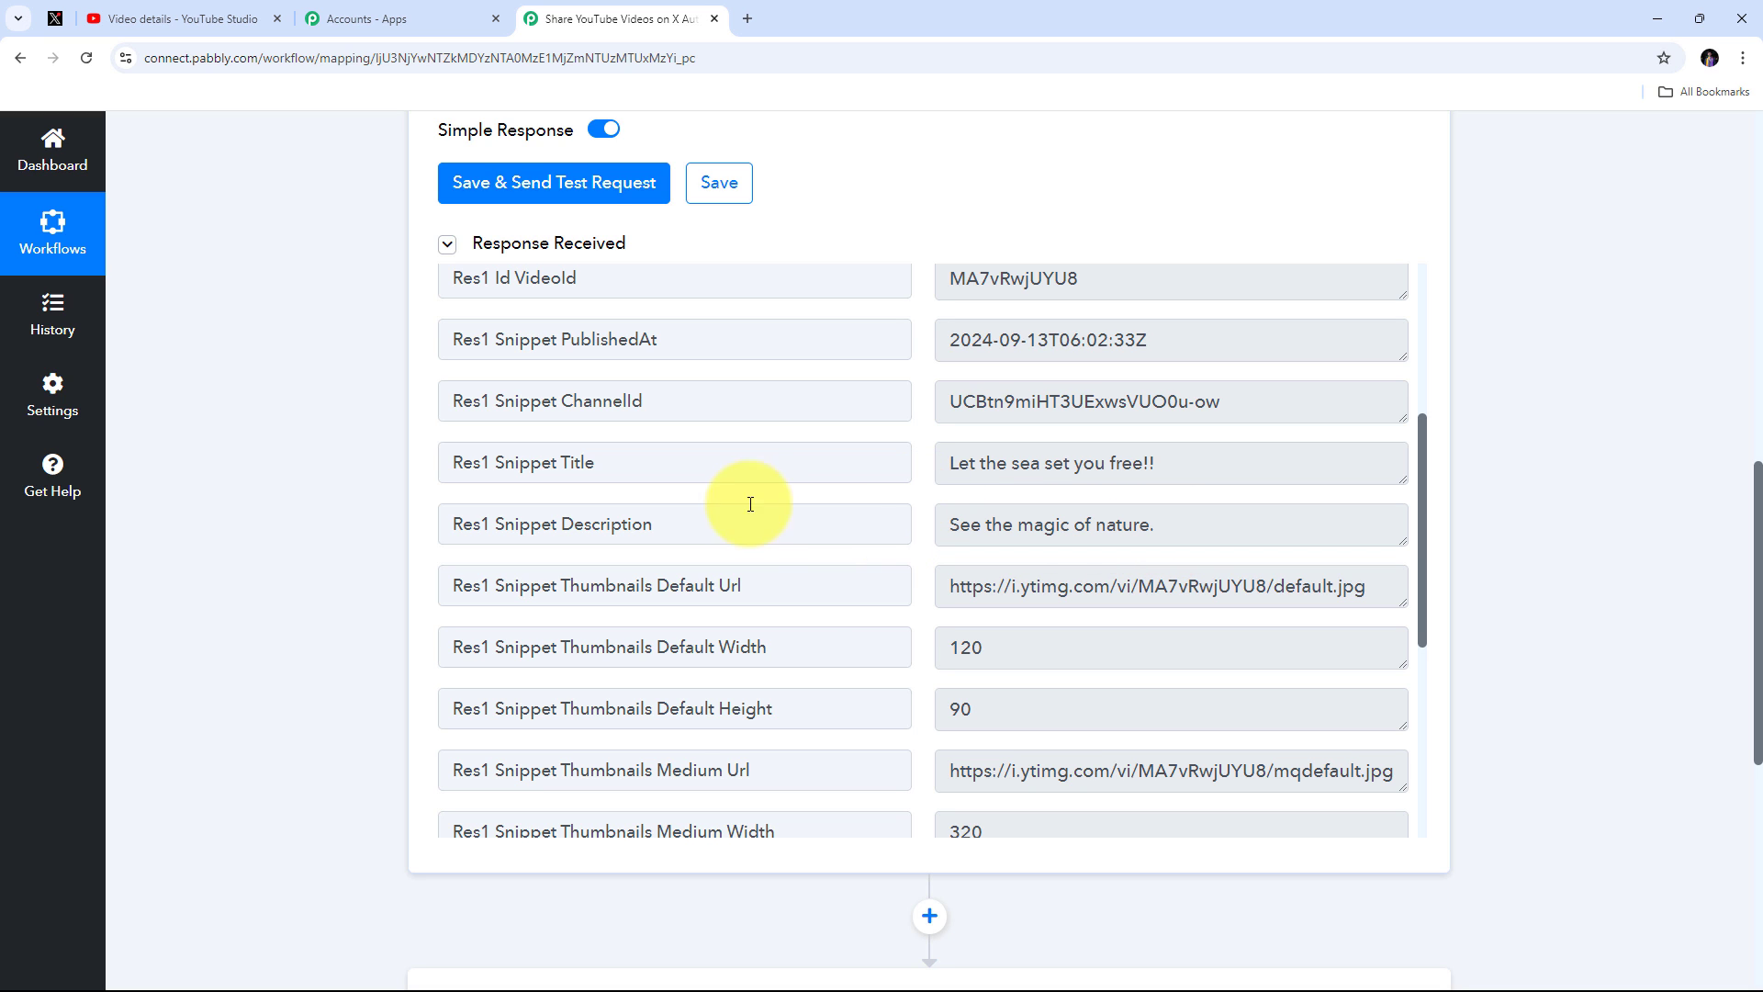
Step: Scroll the response to the channel title Demo Channel and highlight it, then continue down
scroll(911, 506, "up", 5)
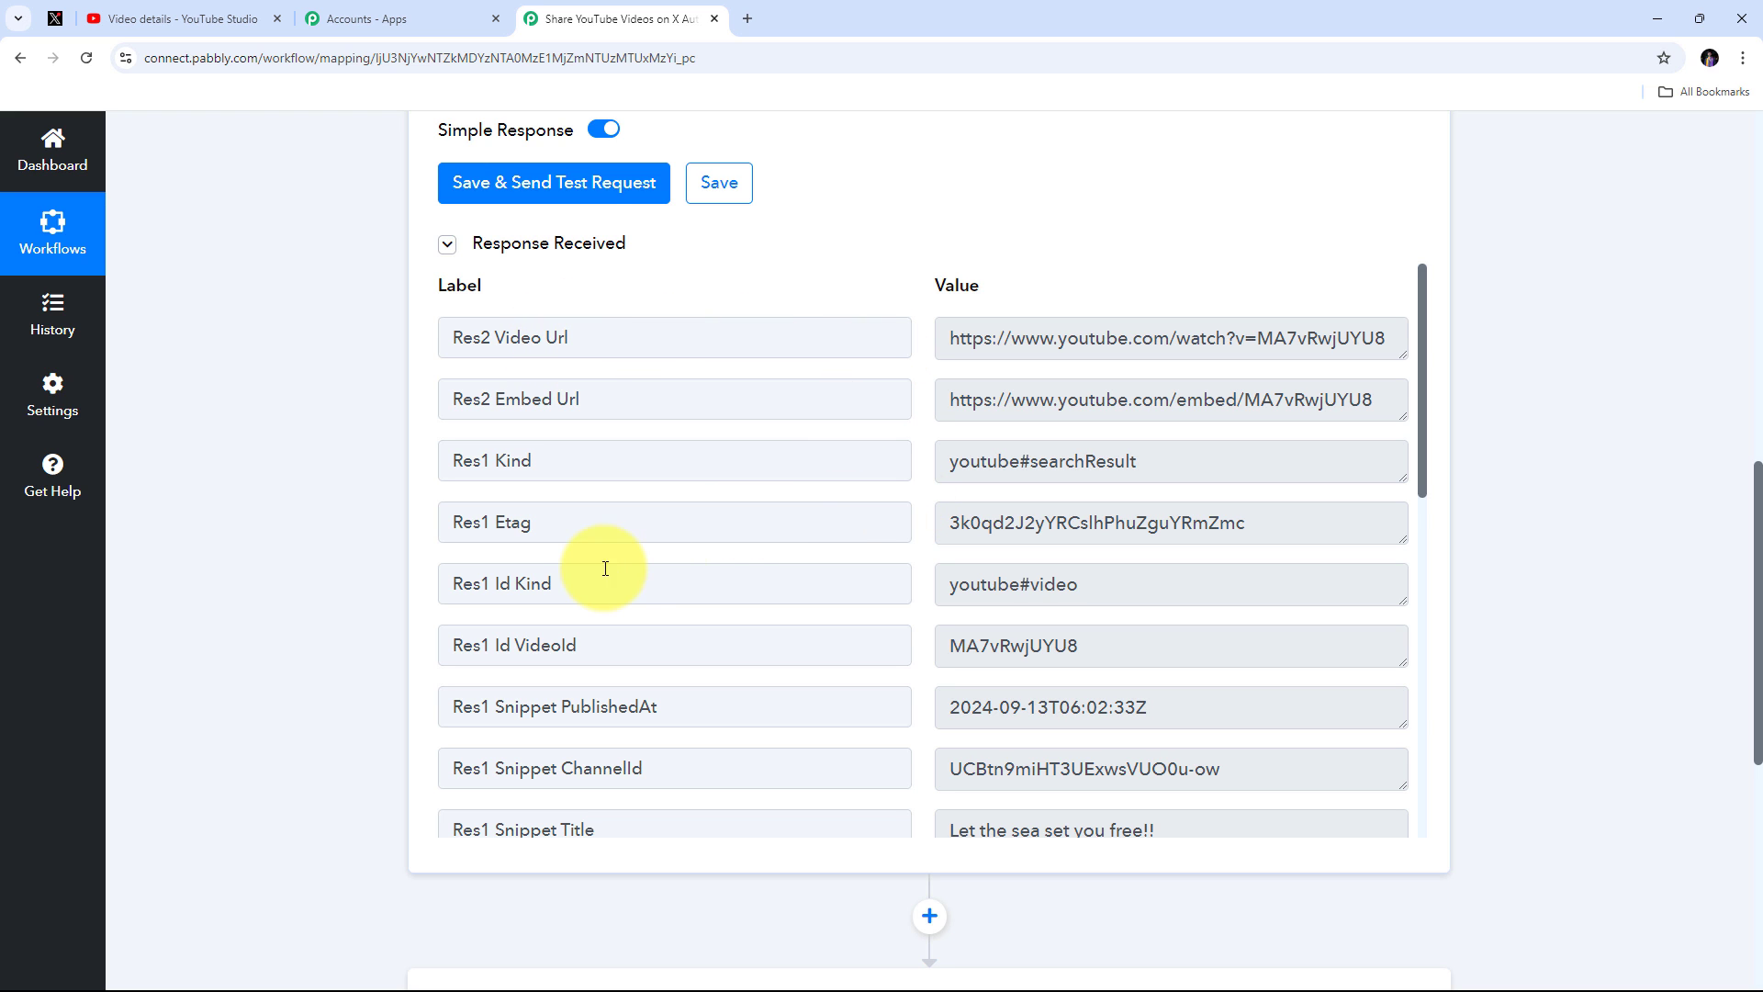
scroll(575, 579, "down", 5)
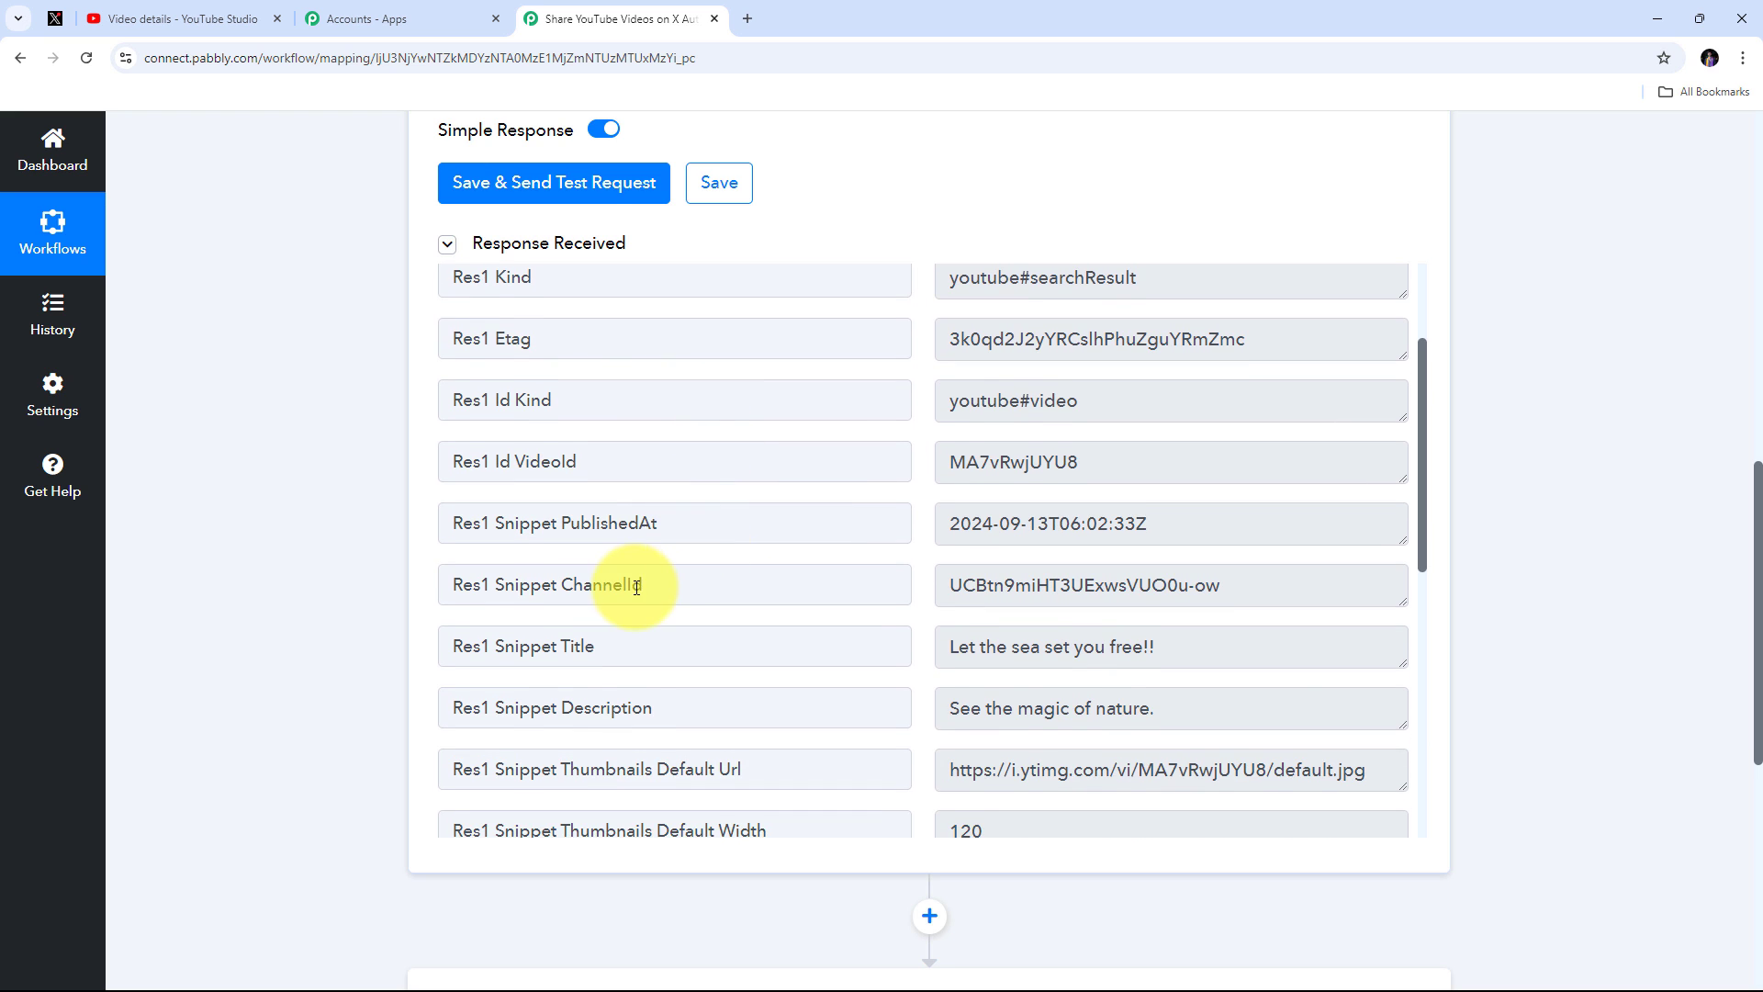
scroll(561, 506, "down", 3)
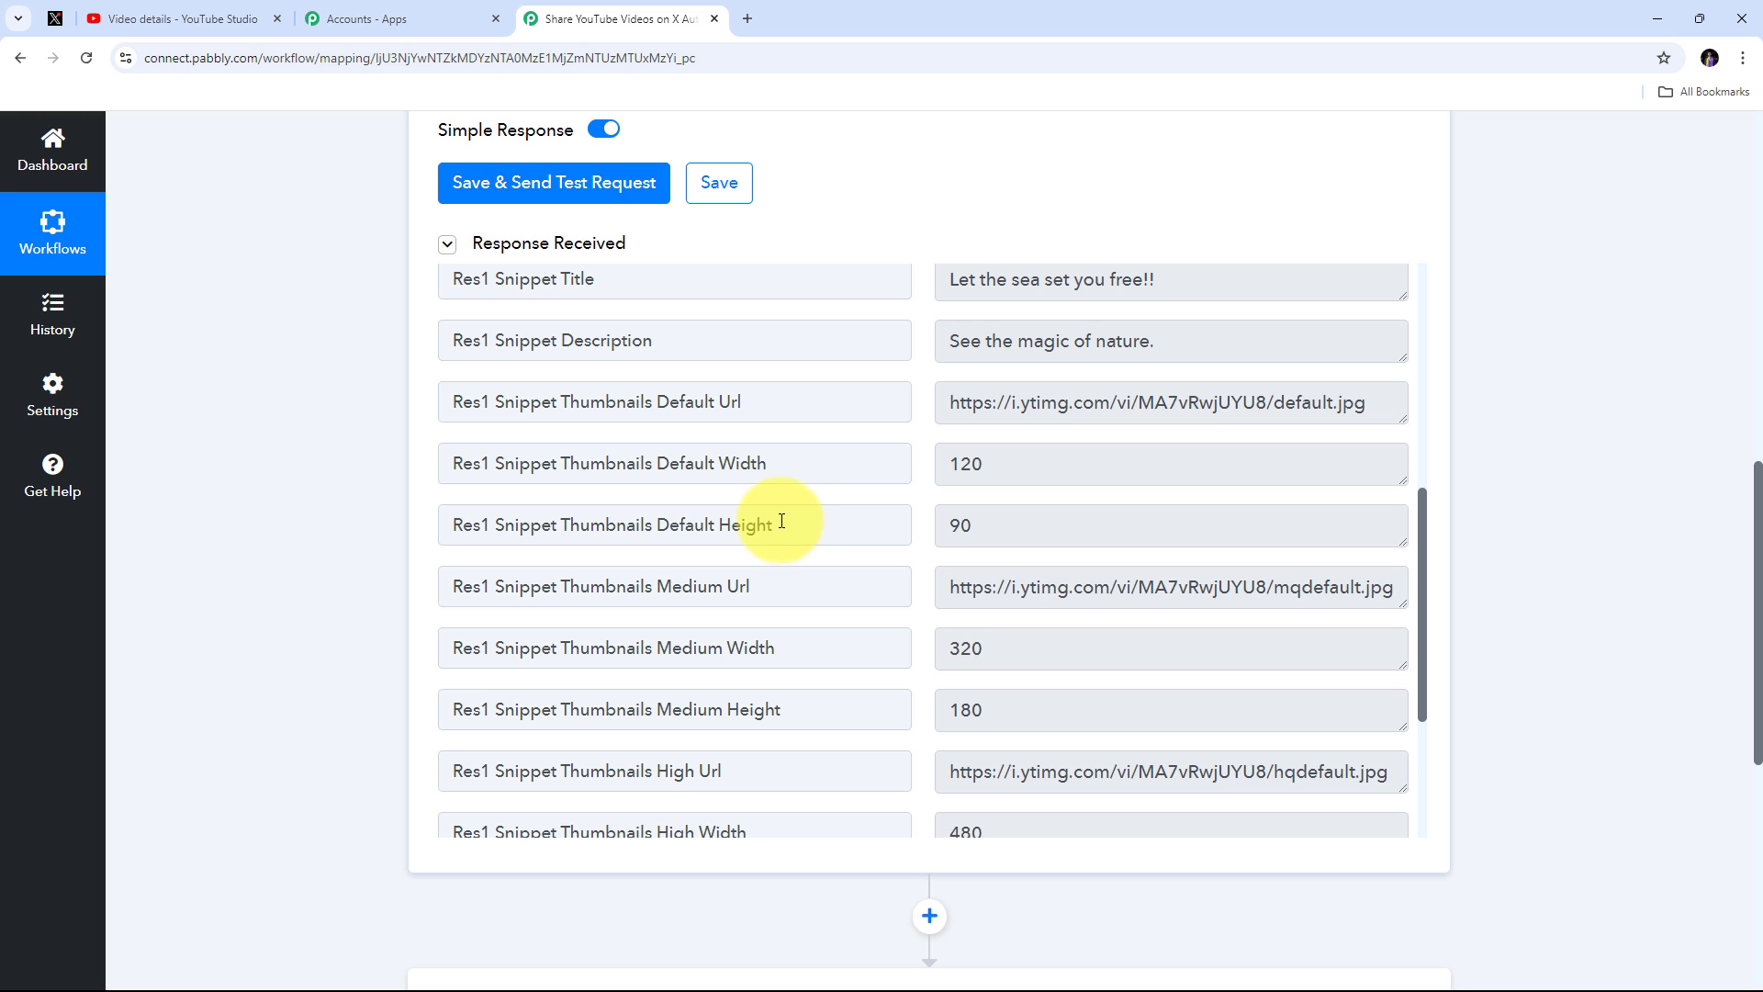
scroll(788, 512, "down", 3)
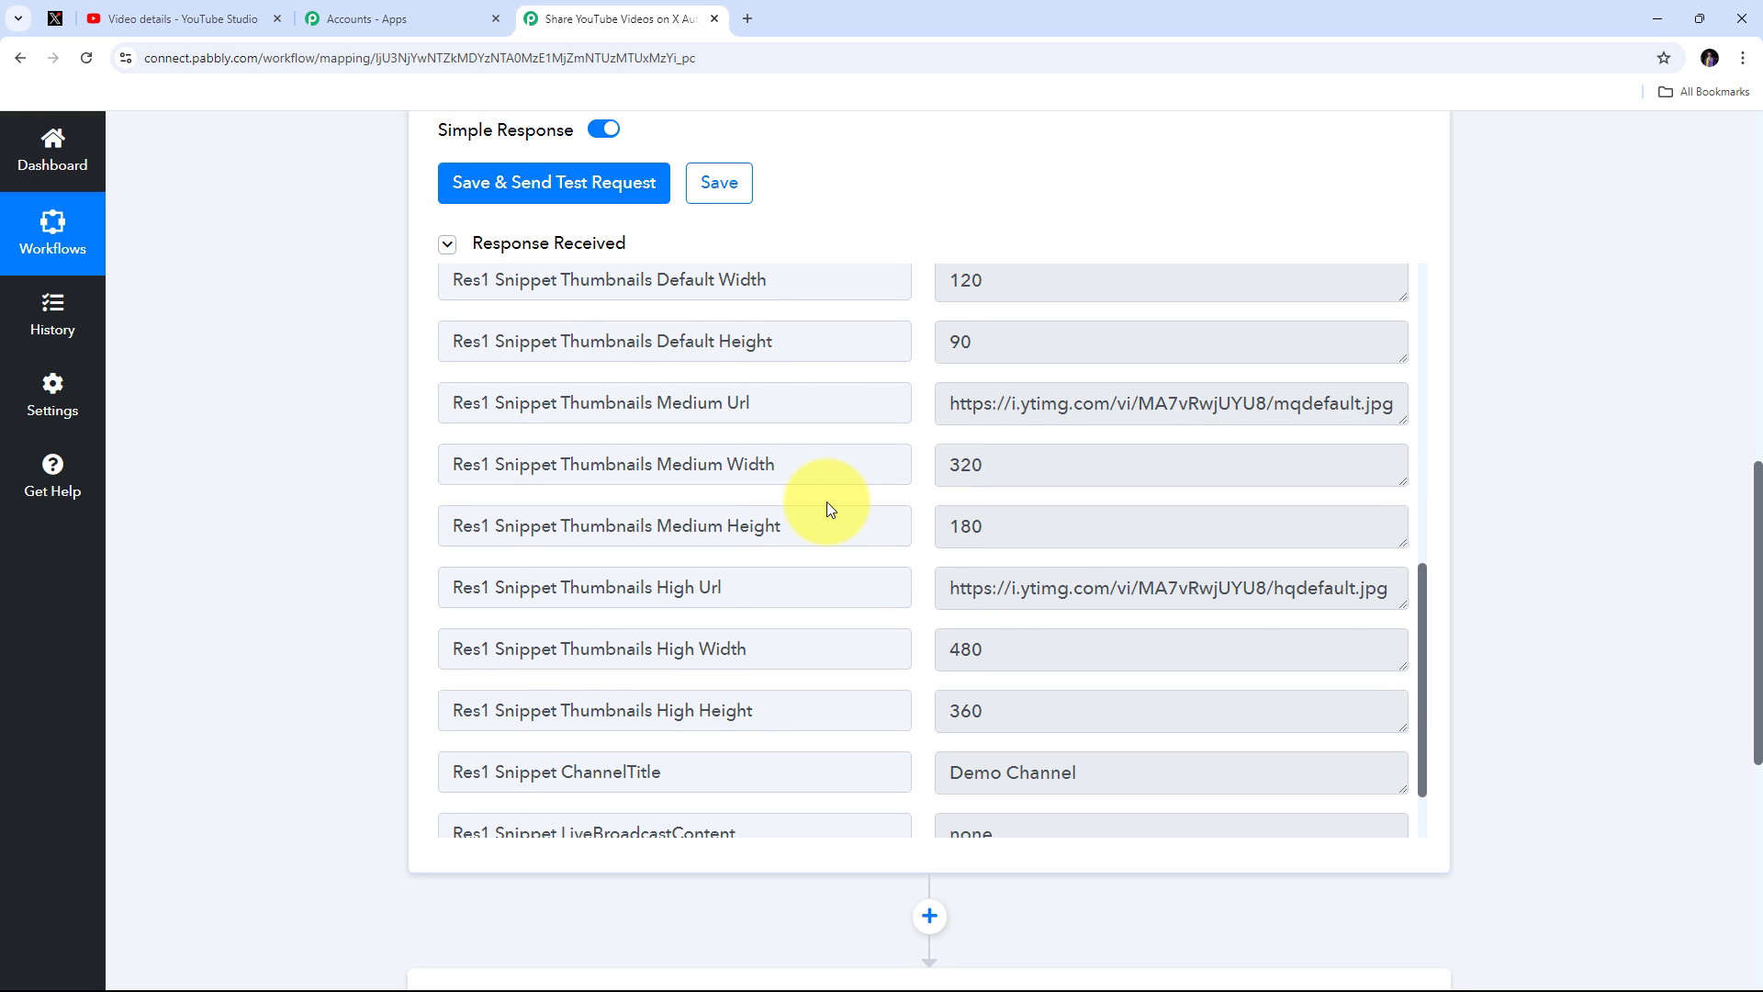
scroll(827, 501, "down", 2)
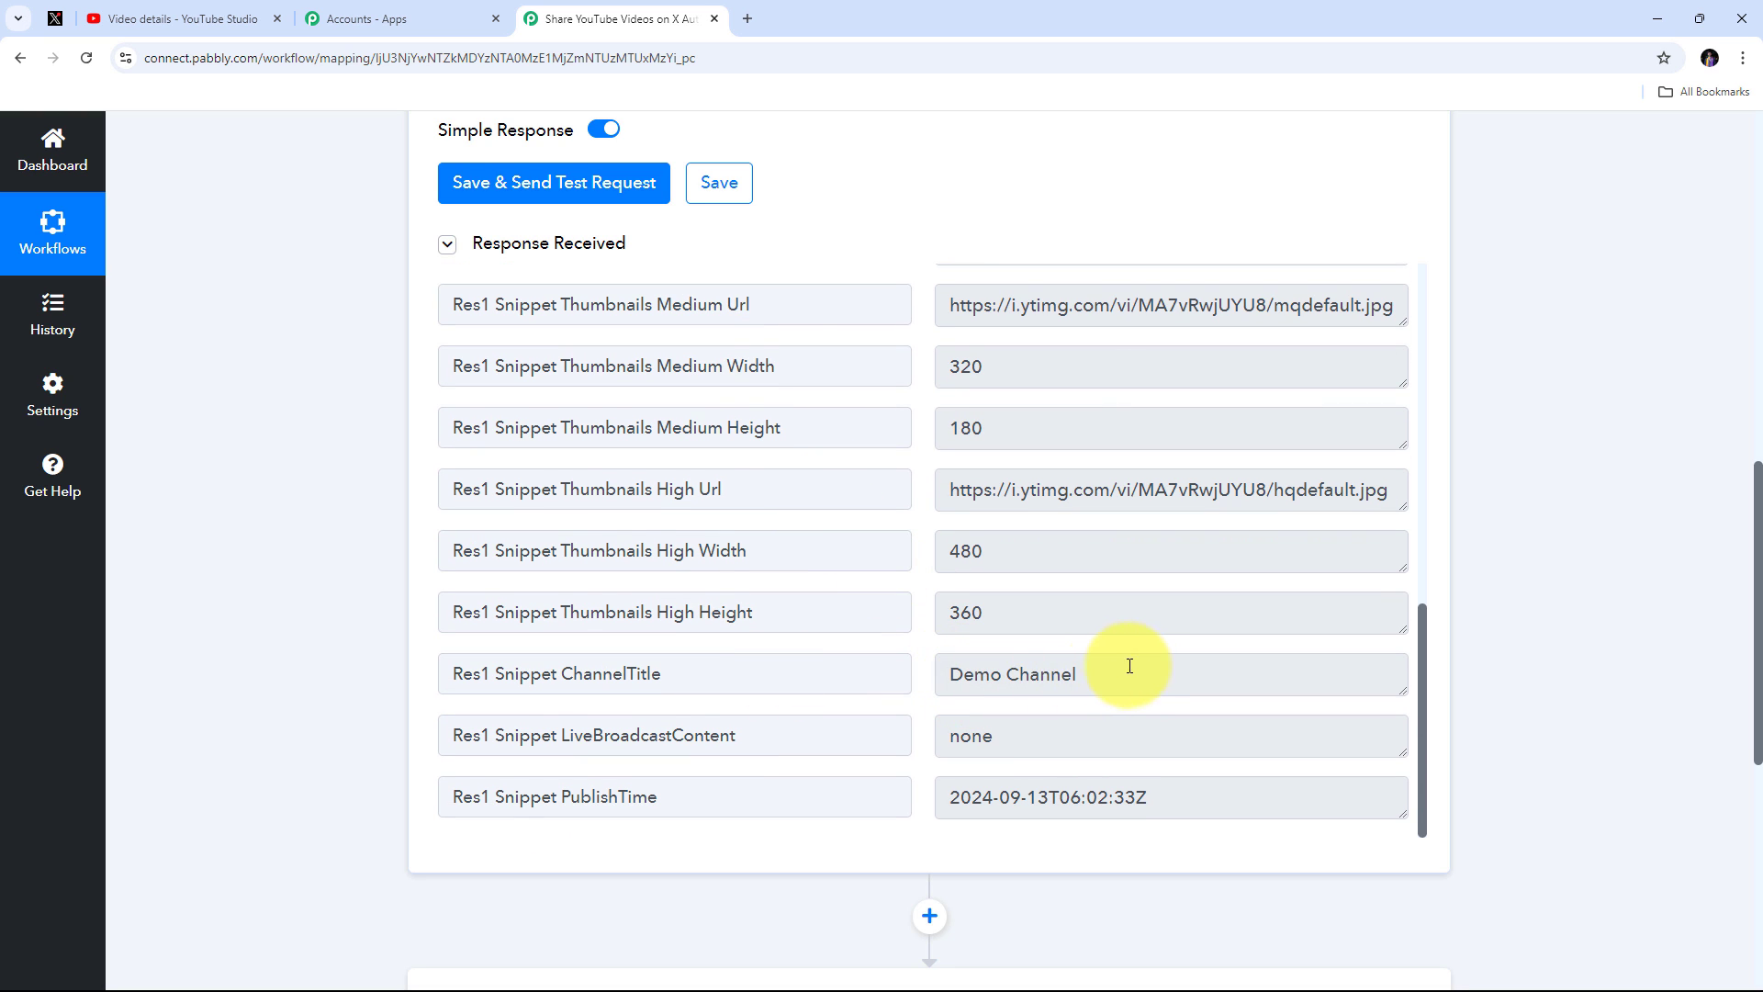
left_click(996, 673)
triple_click(996, 673)
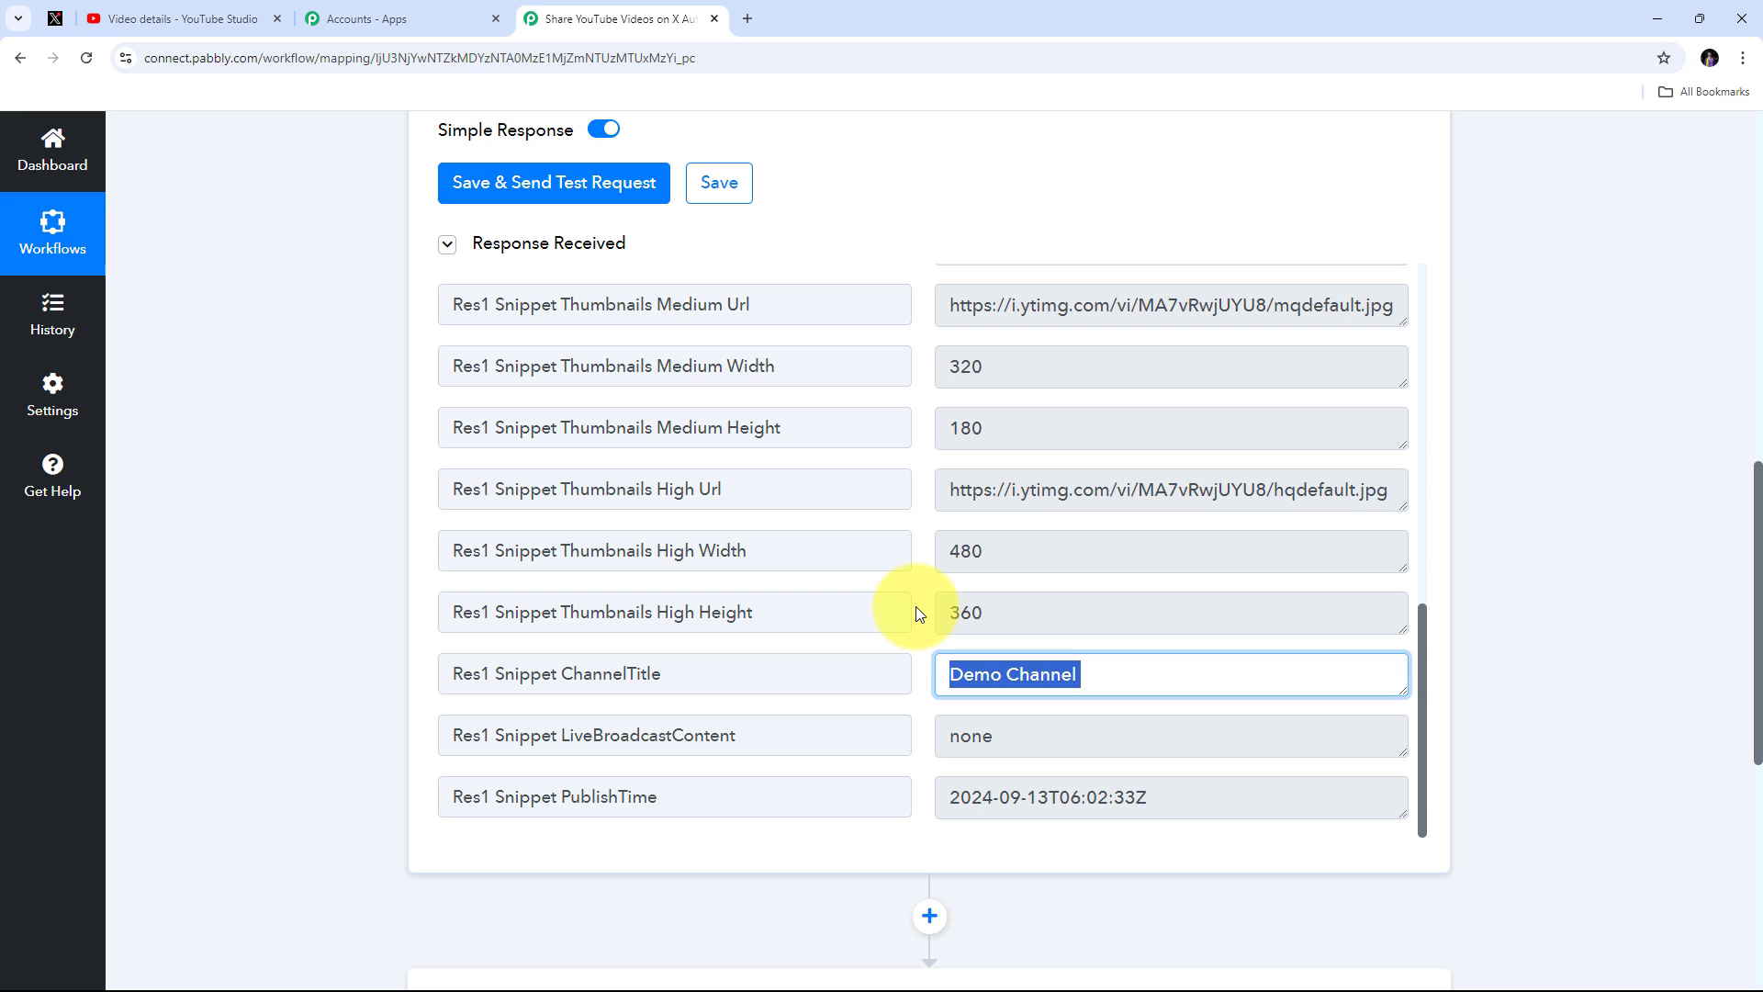
scroll(1539, 383, "up", 10)
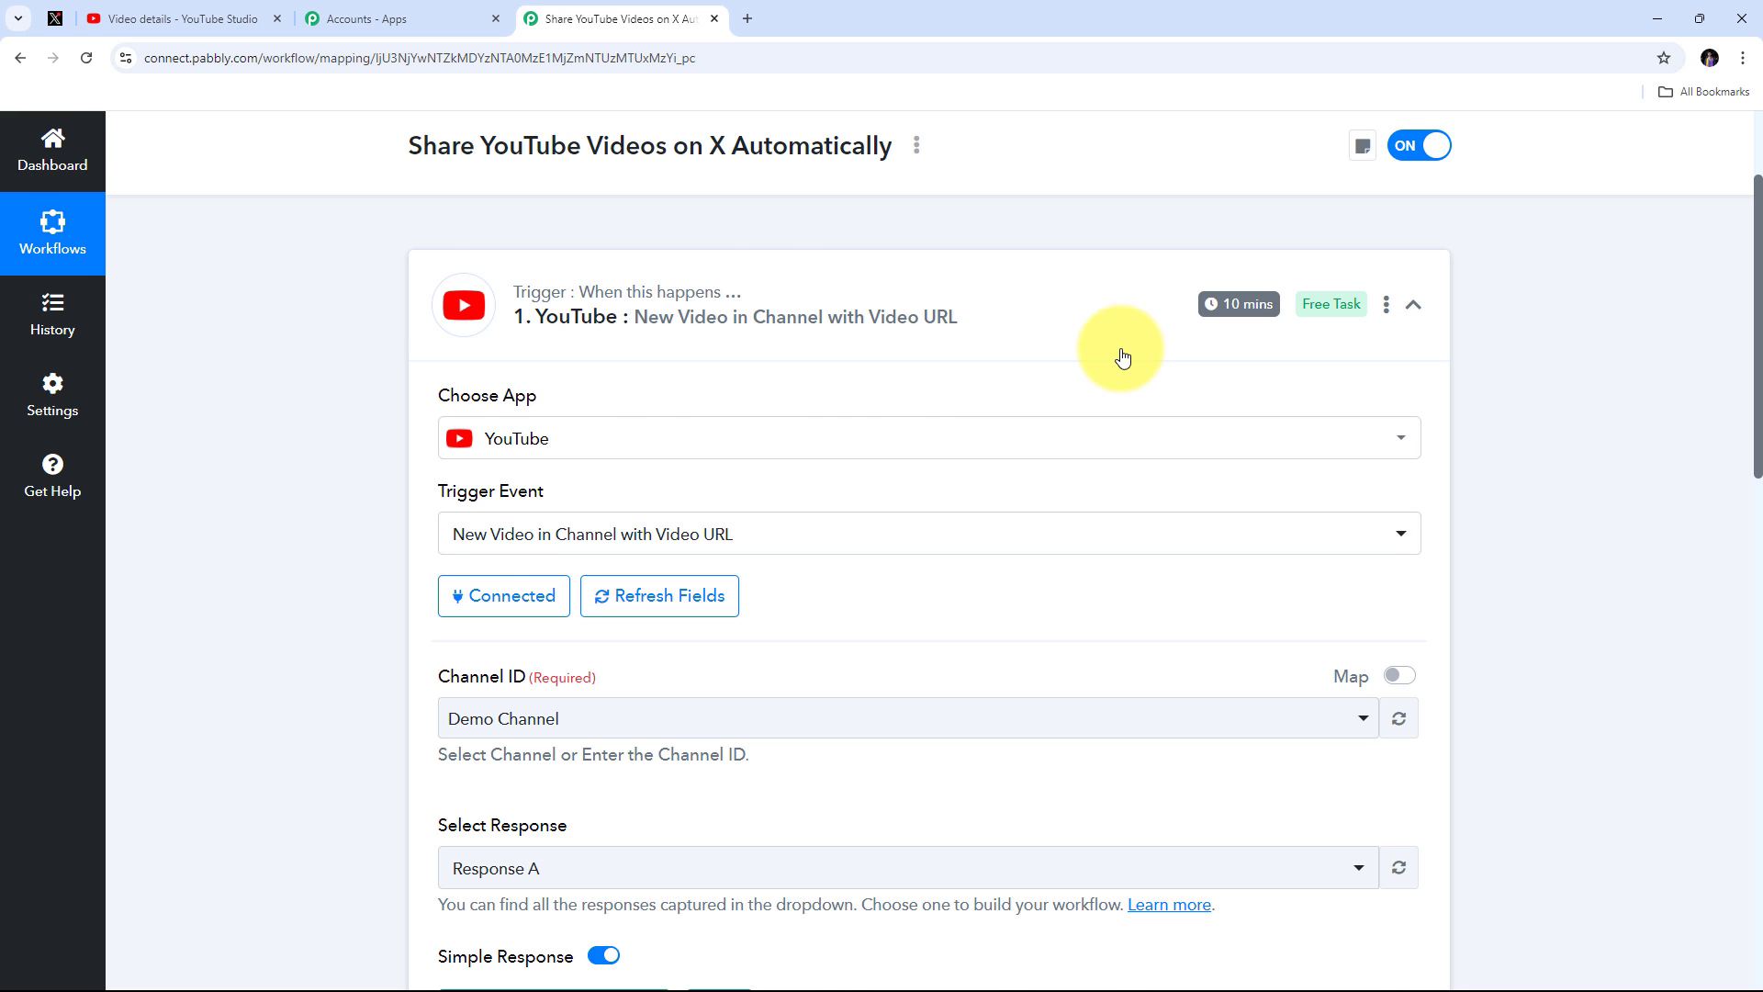
scroll(1121, 354, "down", 9)
scroll(923, 503, "up", 2)
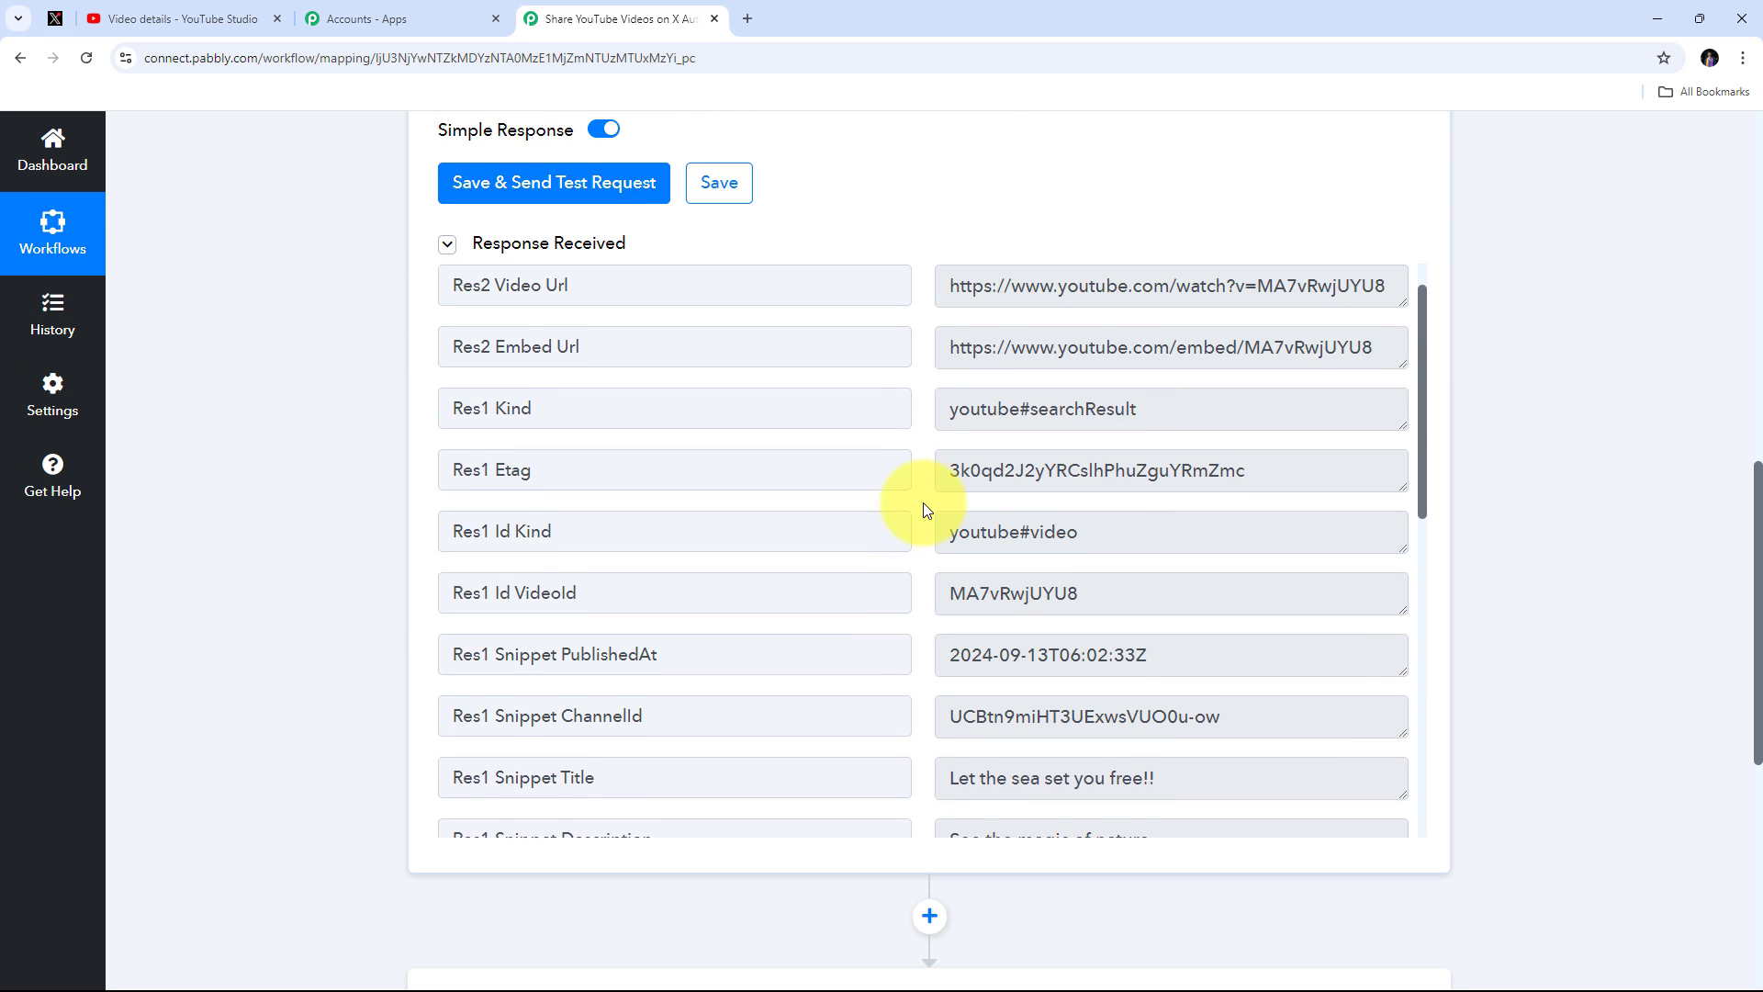
scroll(907, 485, "down", 7)
scroll(907, 485, "down", 3)
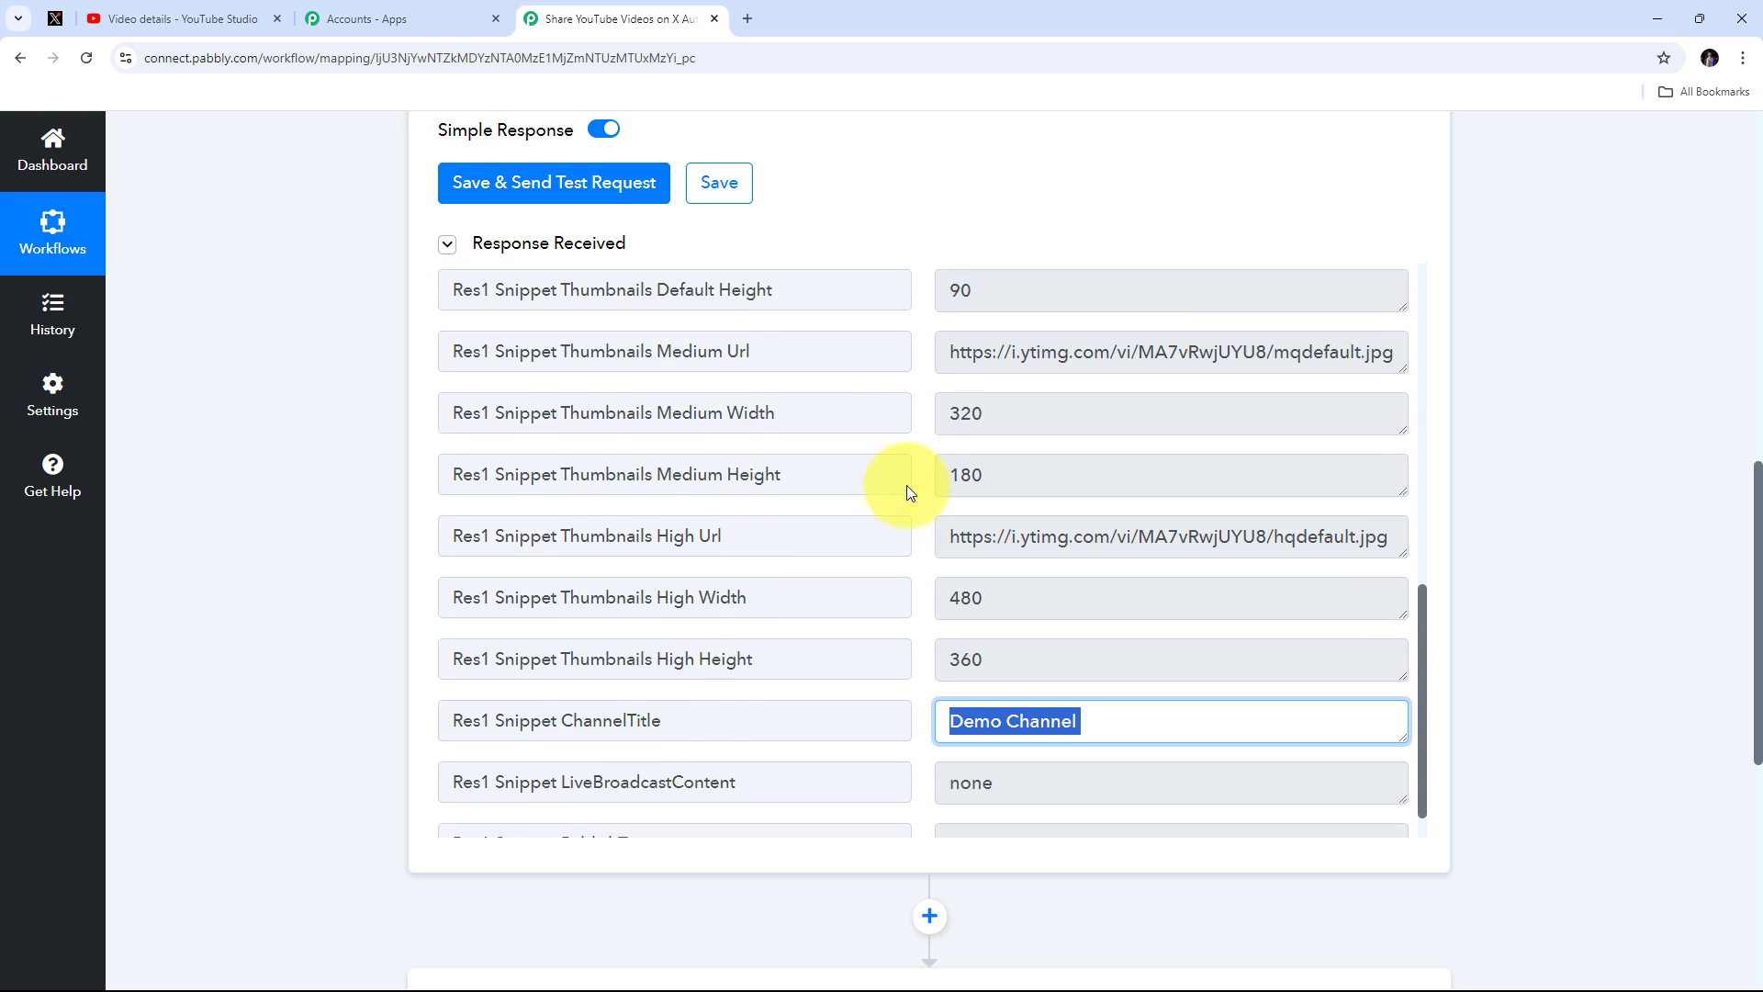
left_click(918, 487)
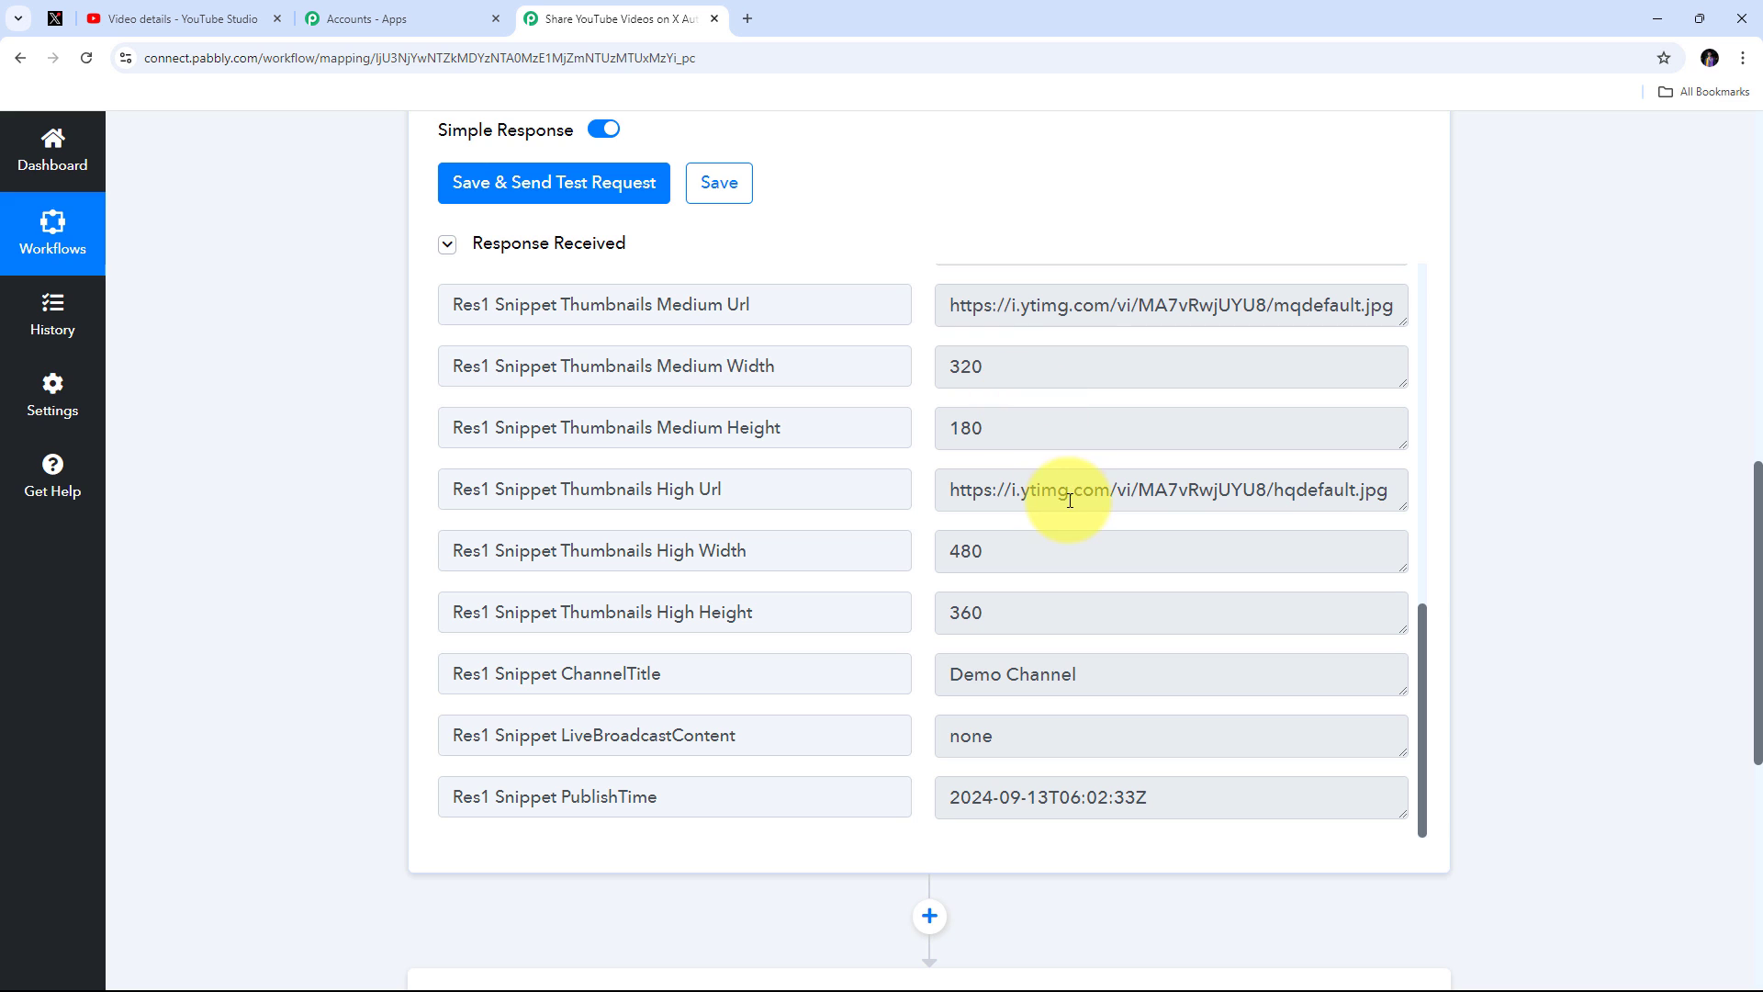
scroll(1515, 459, "down", 1)
scroll(1513, 455, "down", 3)
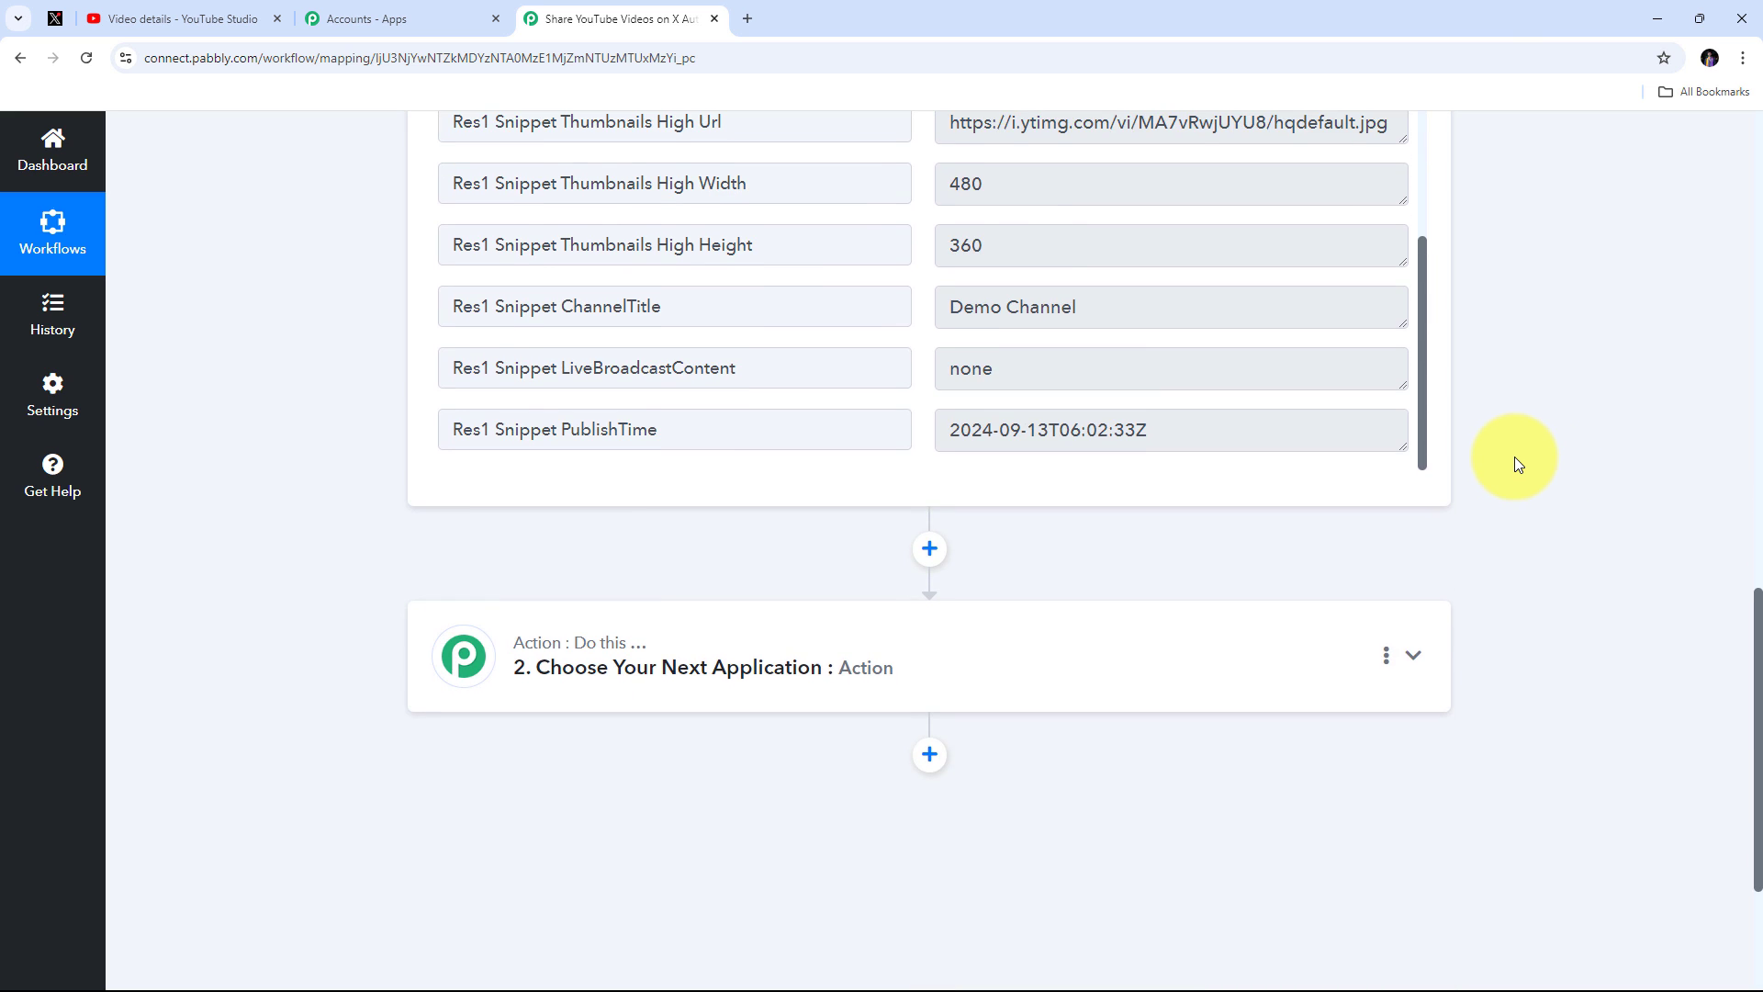
Step: Search 'Twitter' to make X (Formerly Twitter) the action app, with Create Tweet as event
left_click(1311, 651)
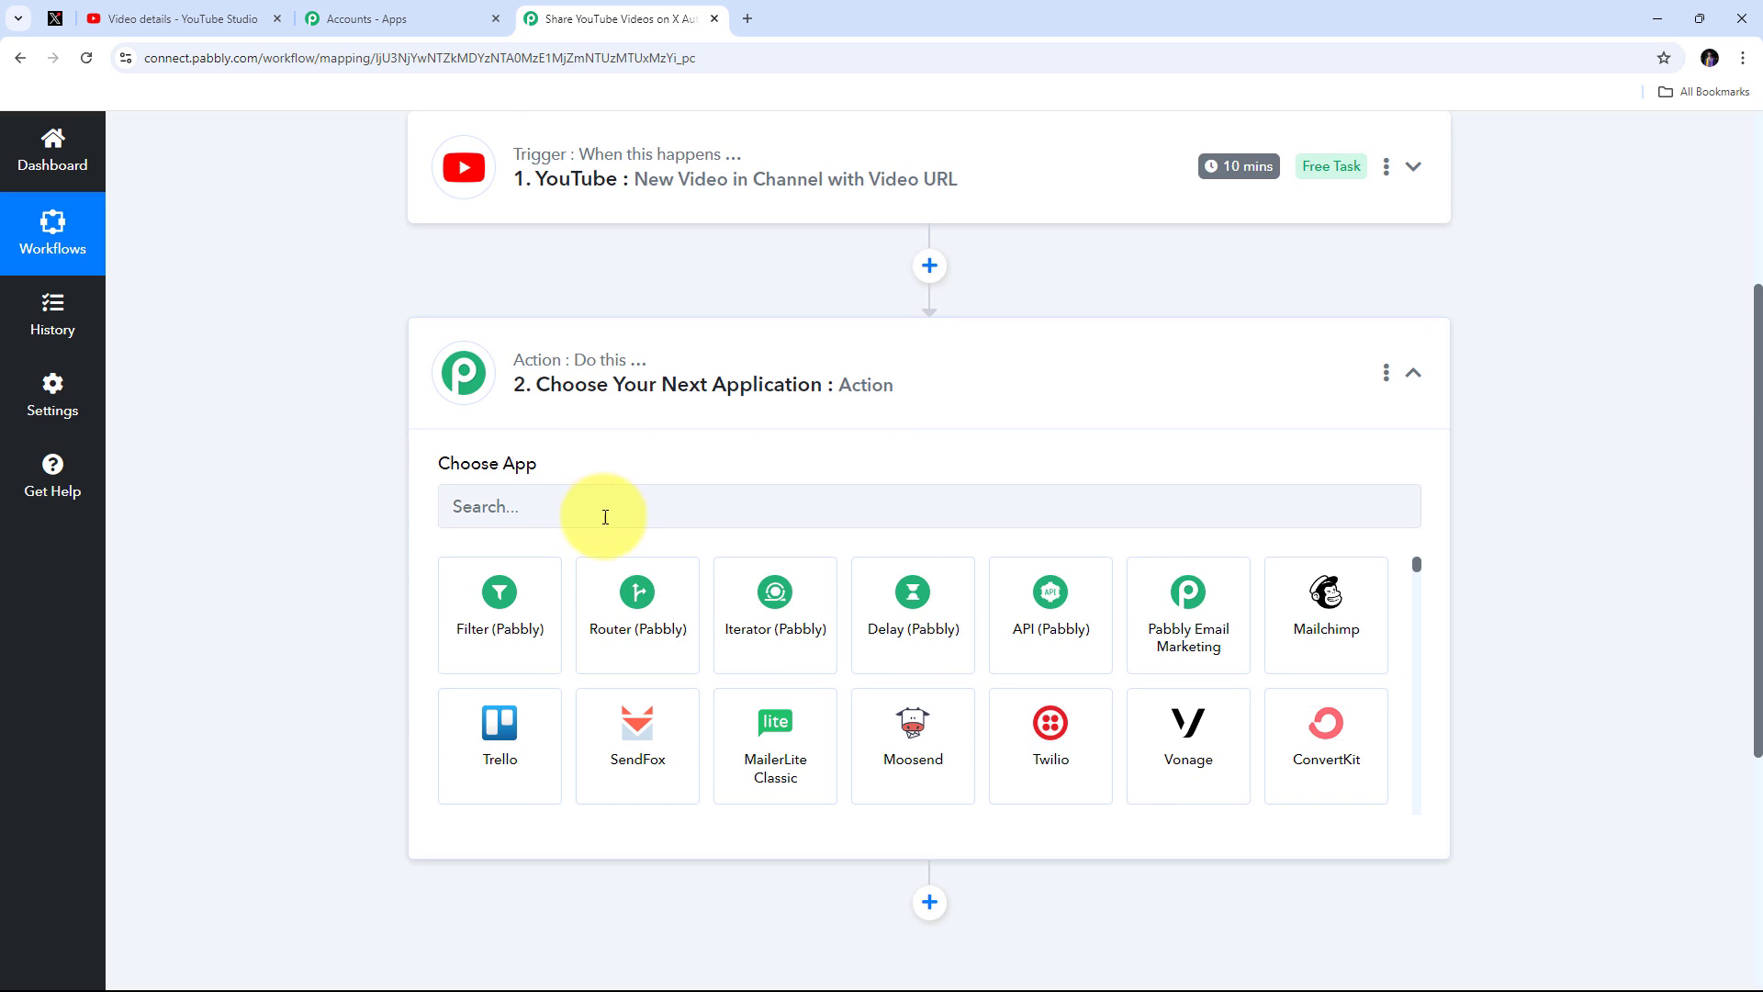
left_click(602, 509)
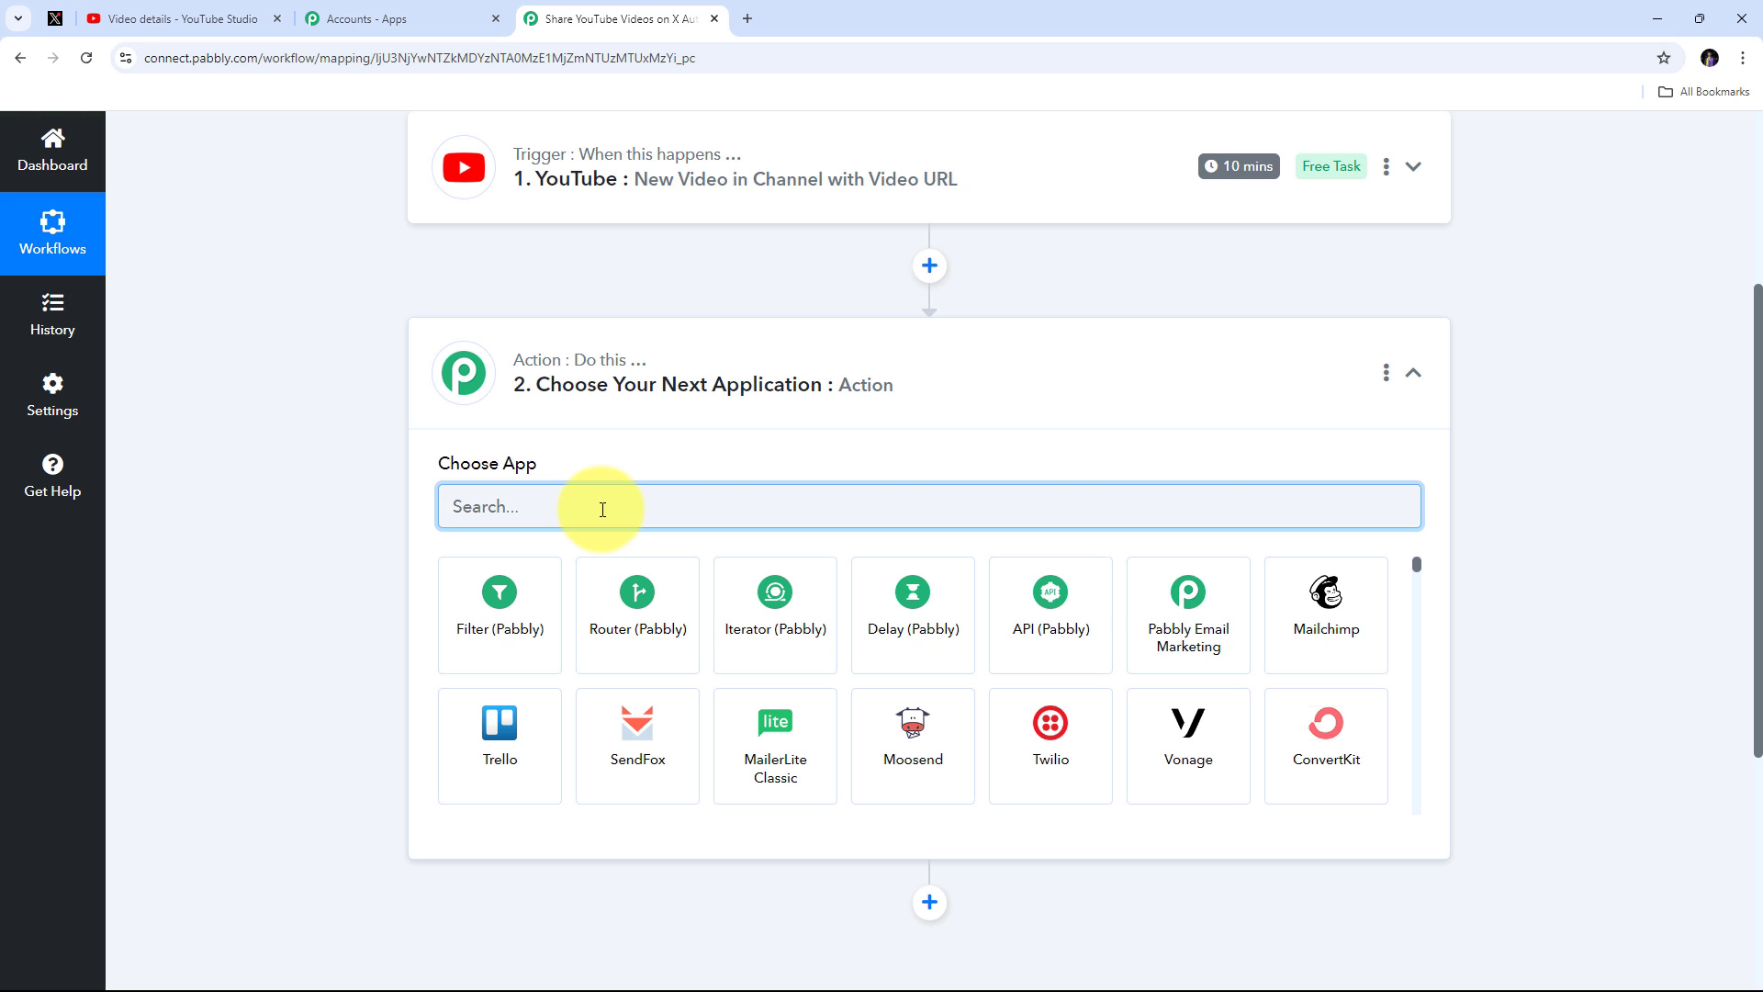
type("Twitter")
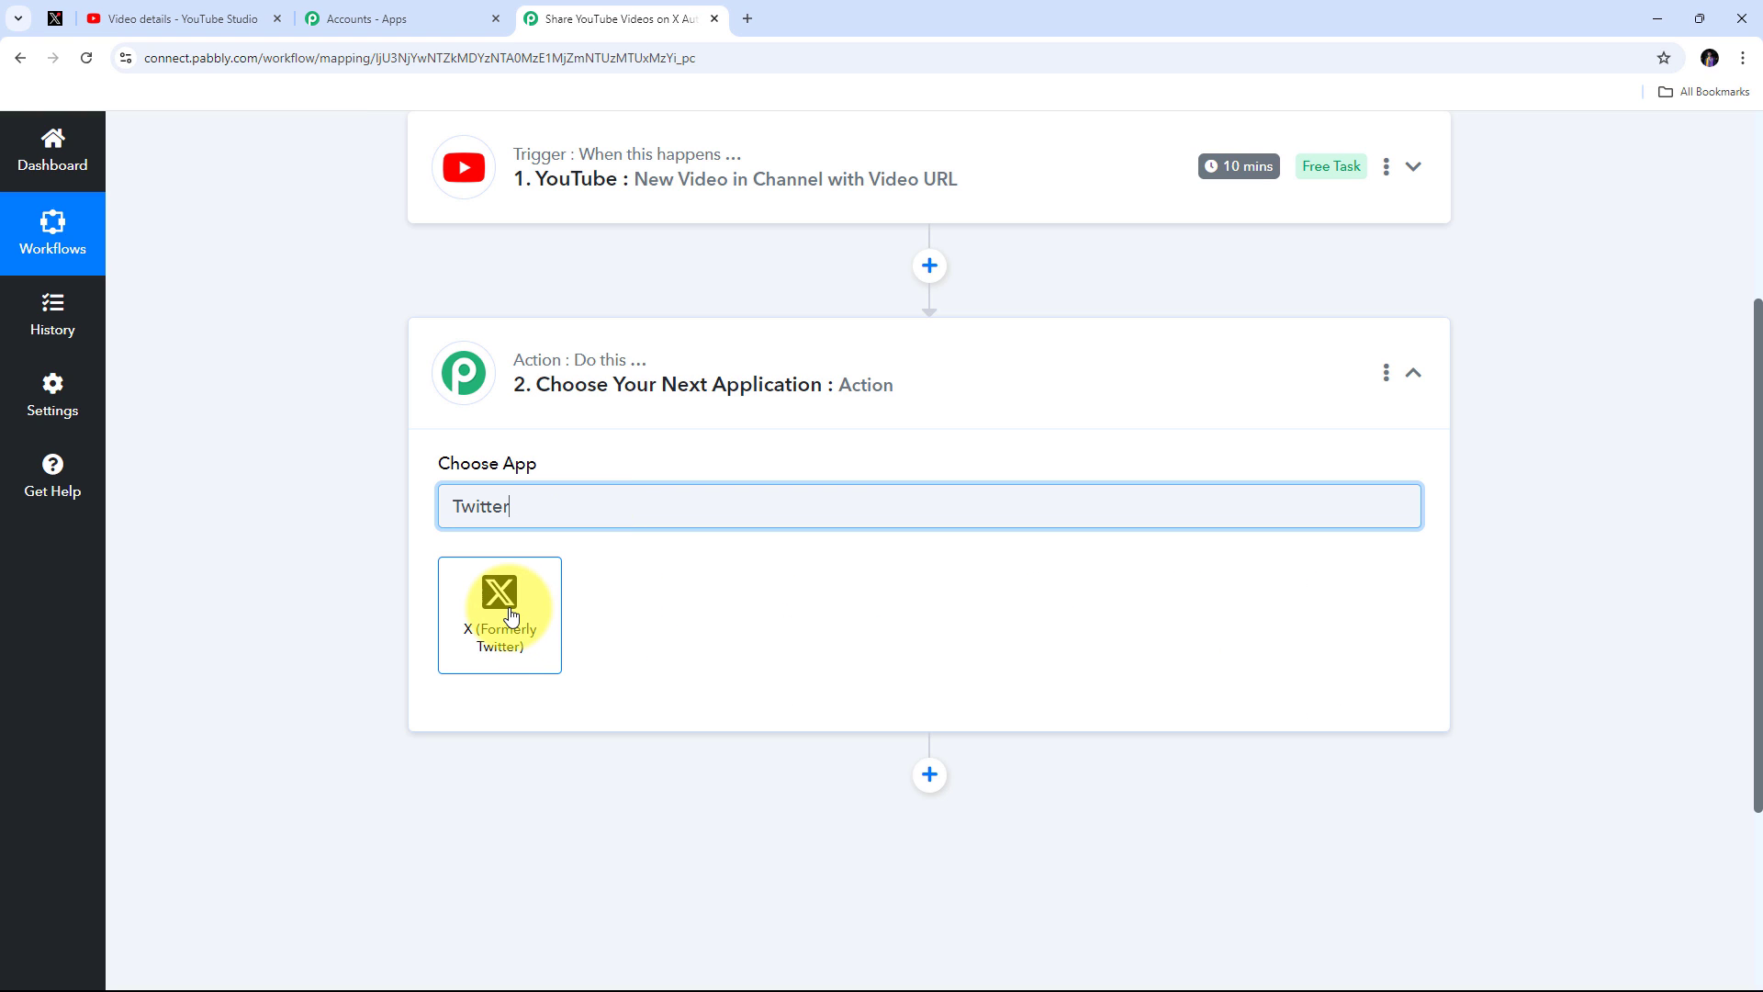
left_click(518, 625)
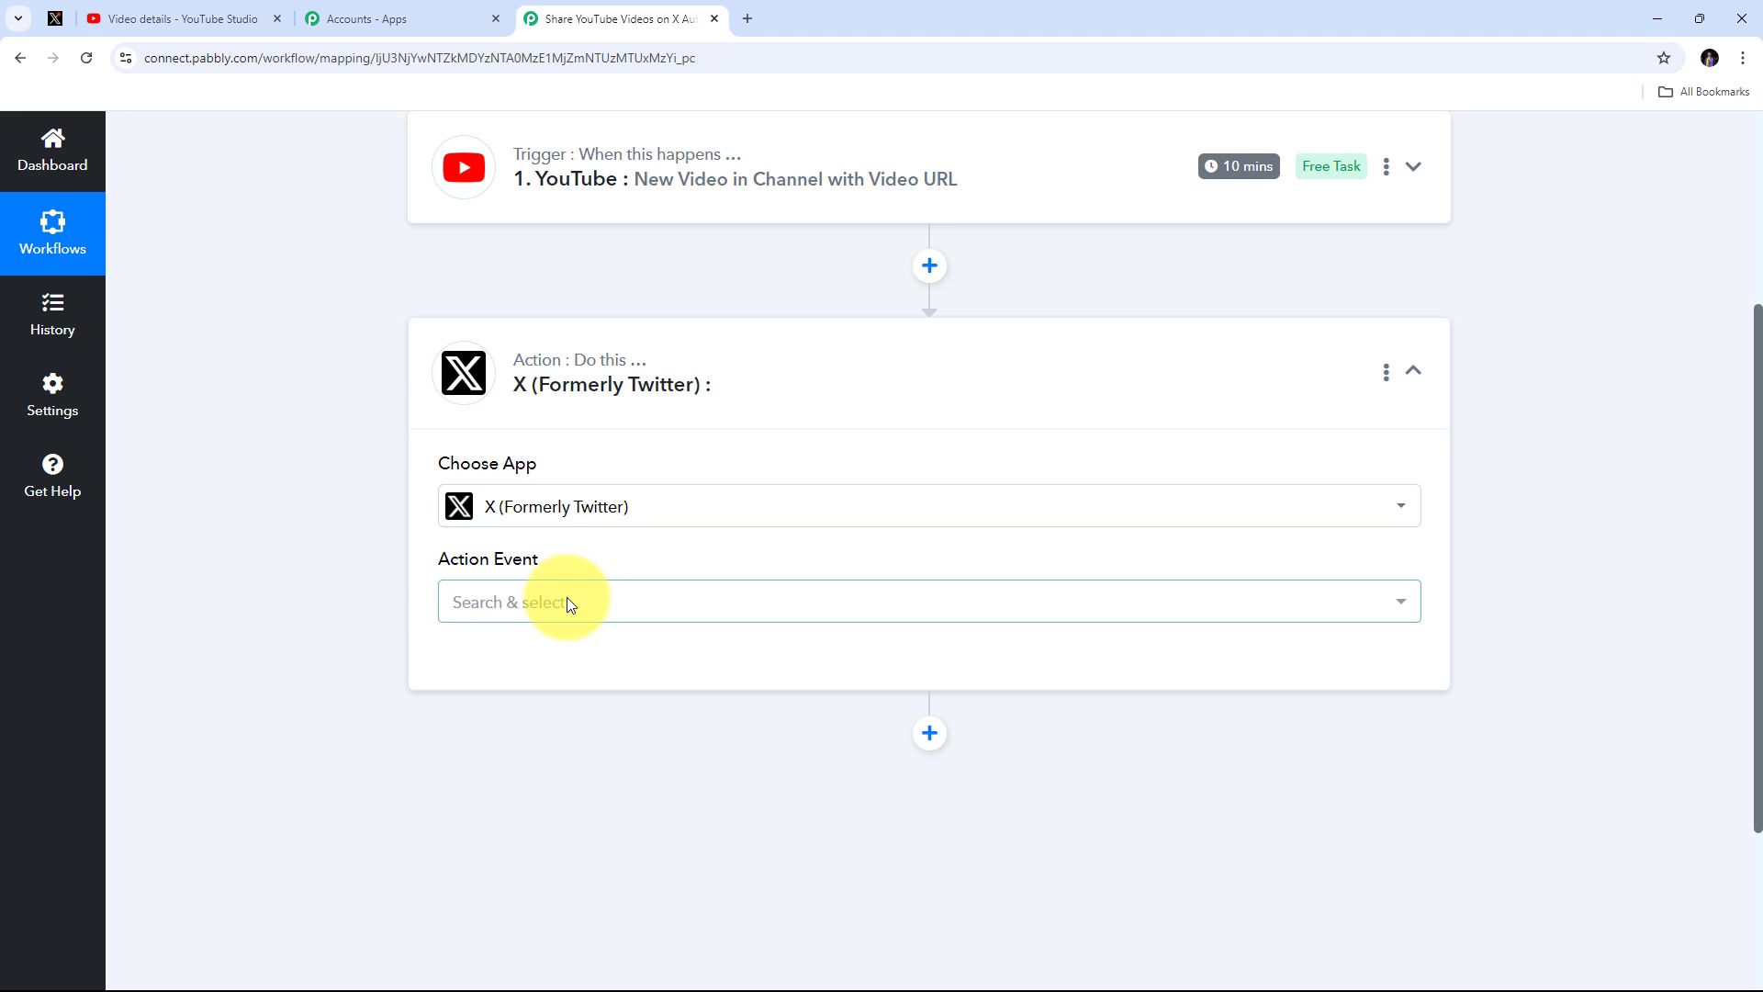
left_click(1087, 602)
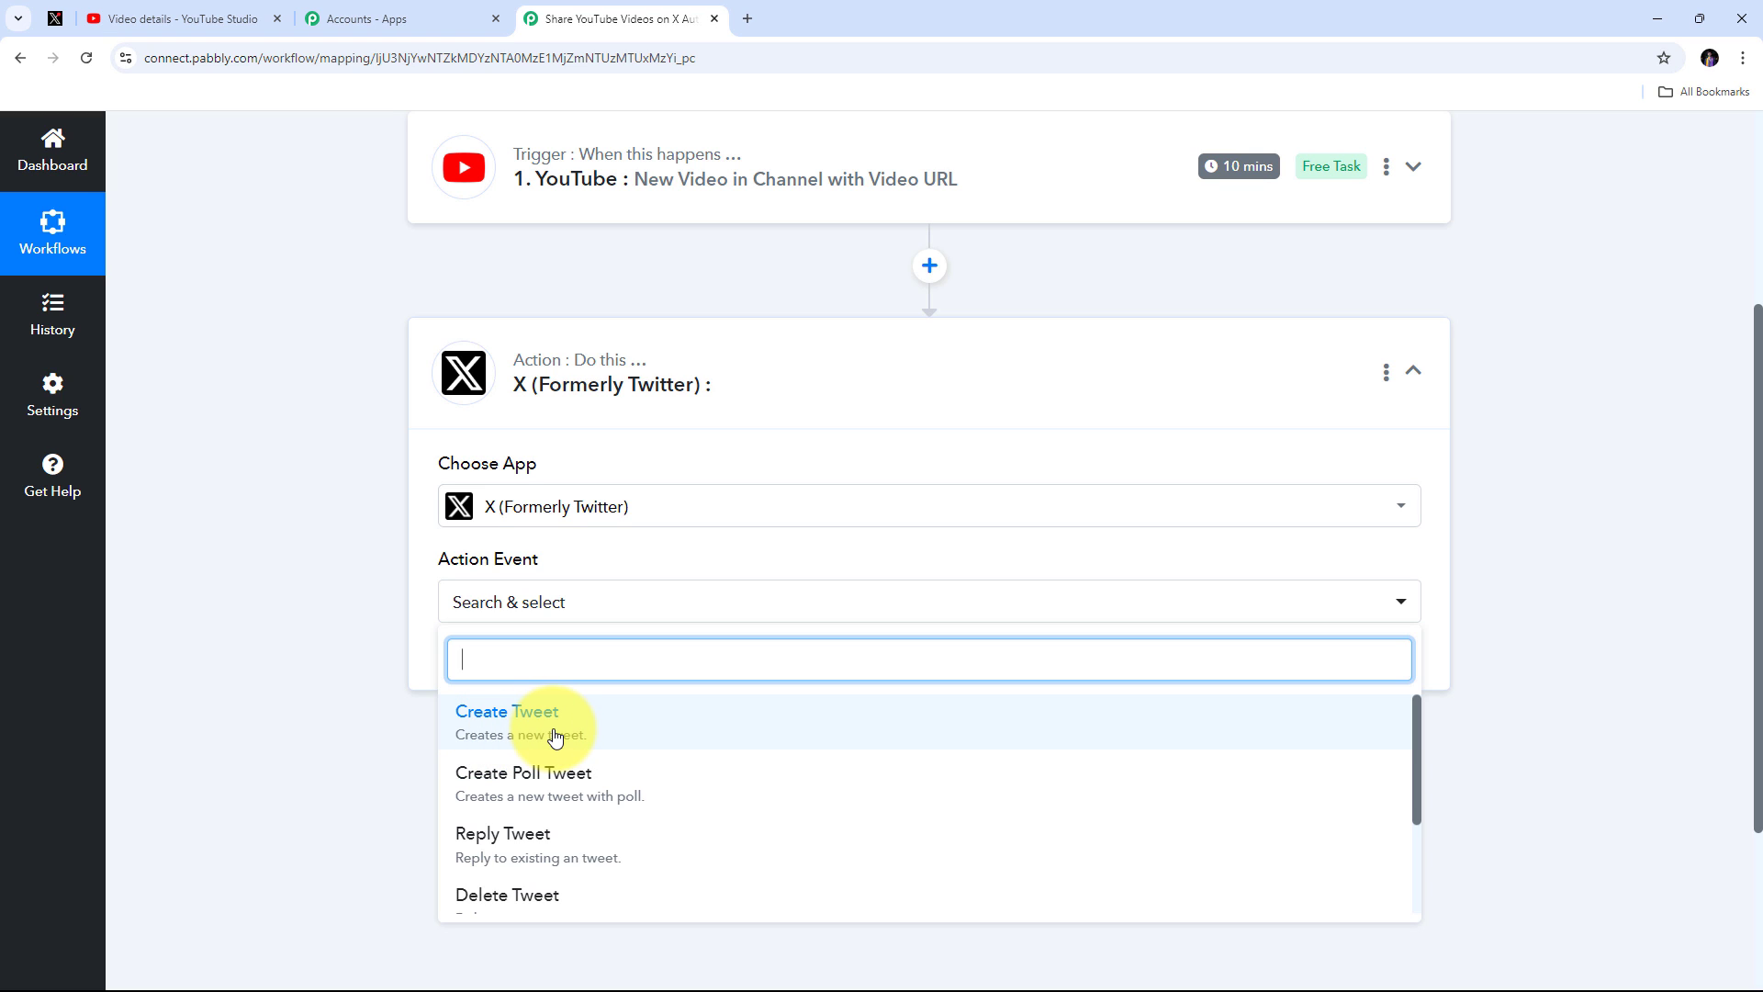
left_click(556, 735)
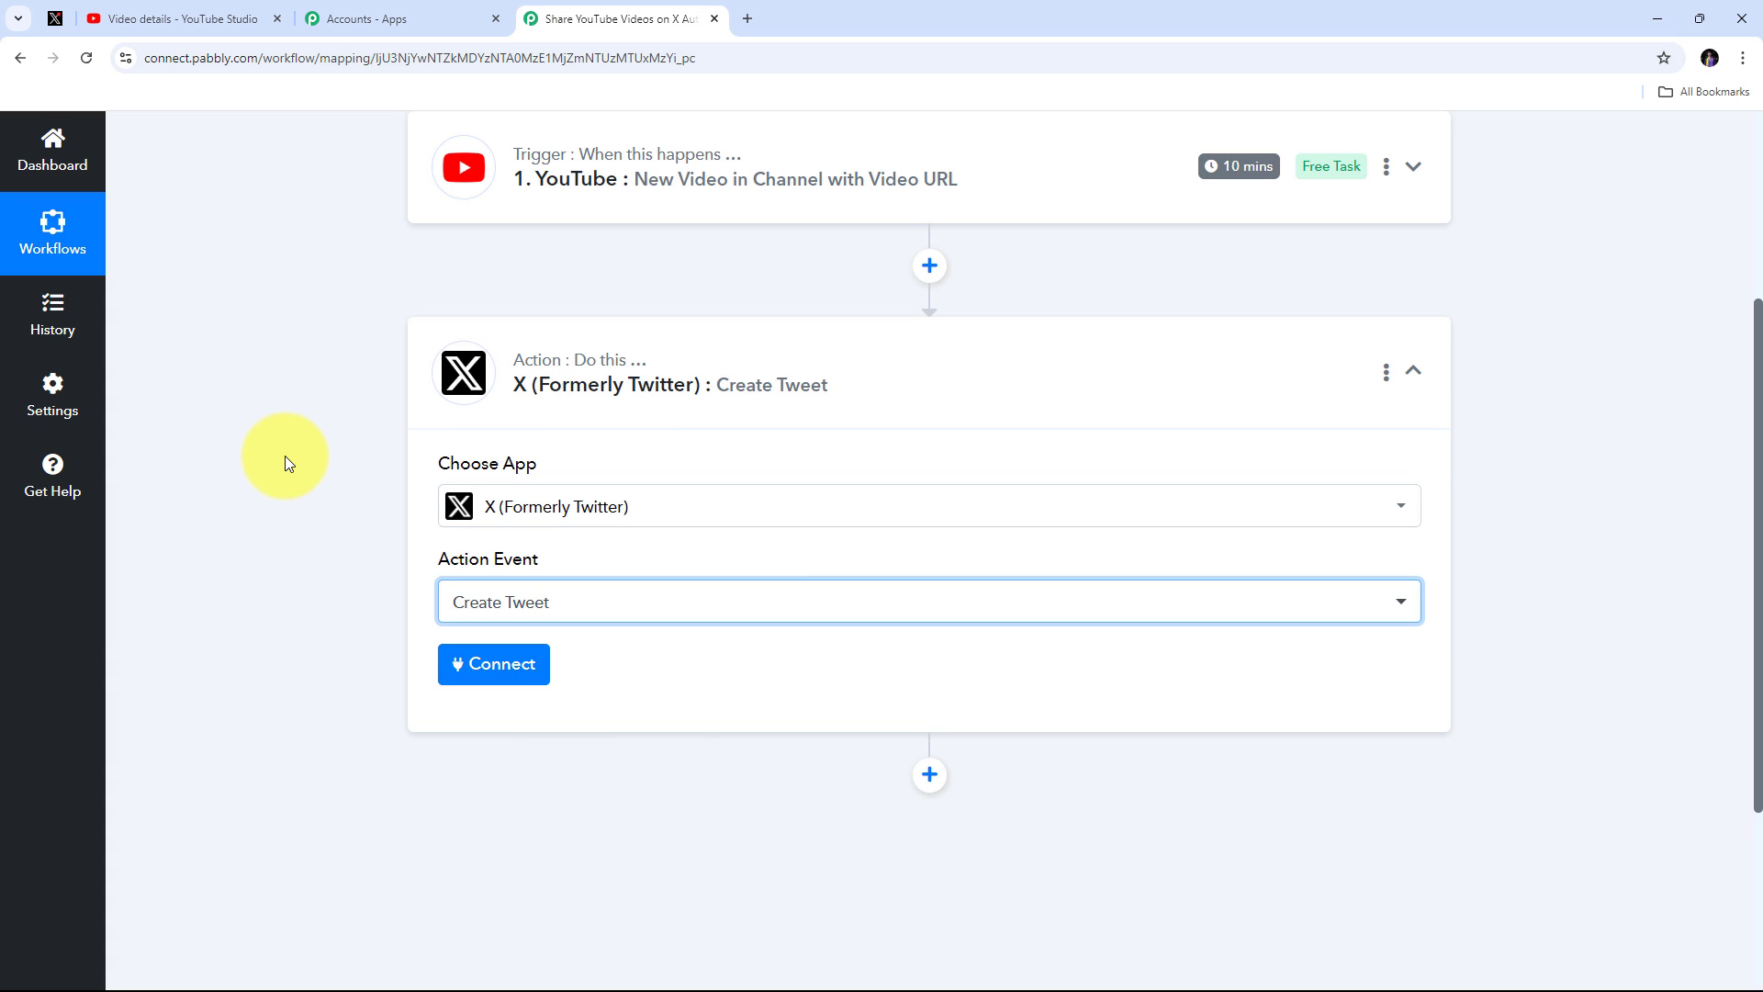
Step: Add a new X connection via Connect With X and open the Client ID/Secret guide
left_click(496, 678)
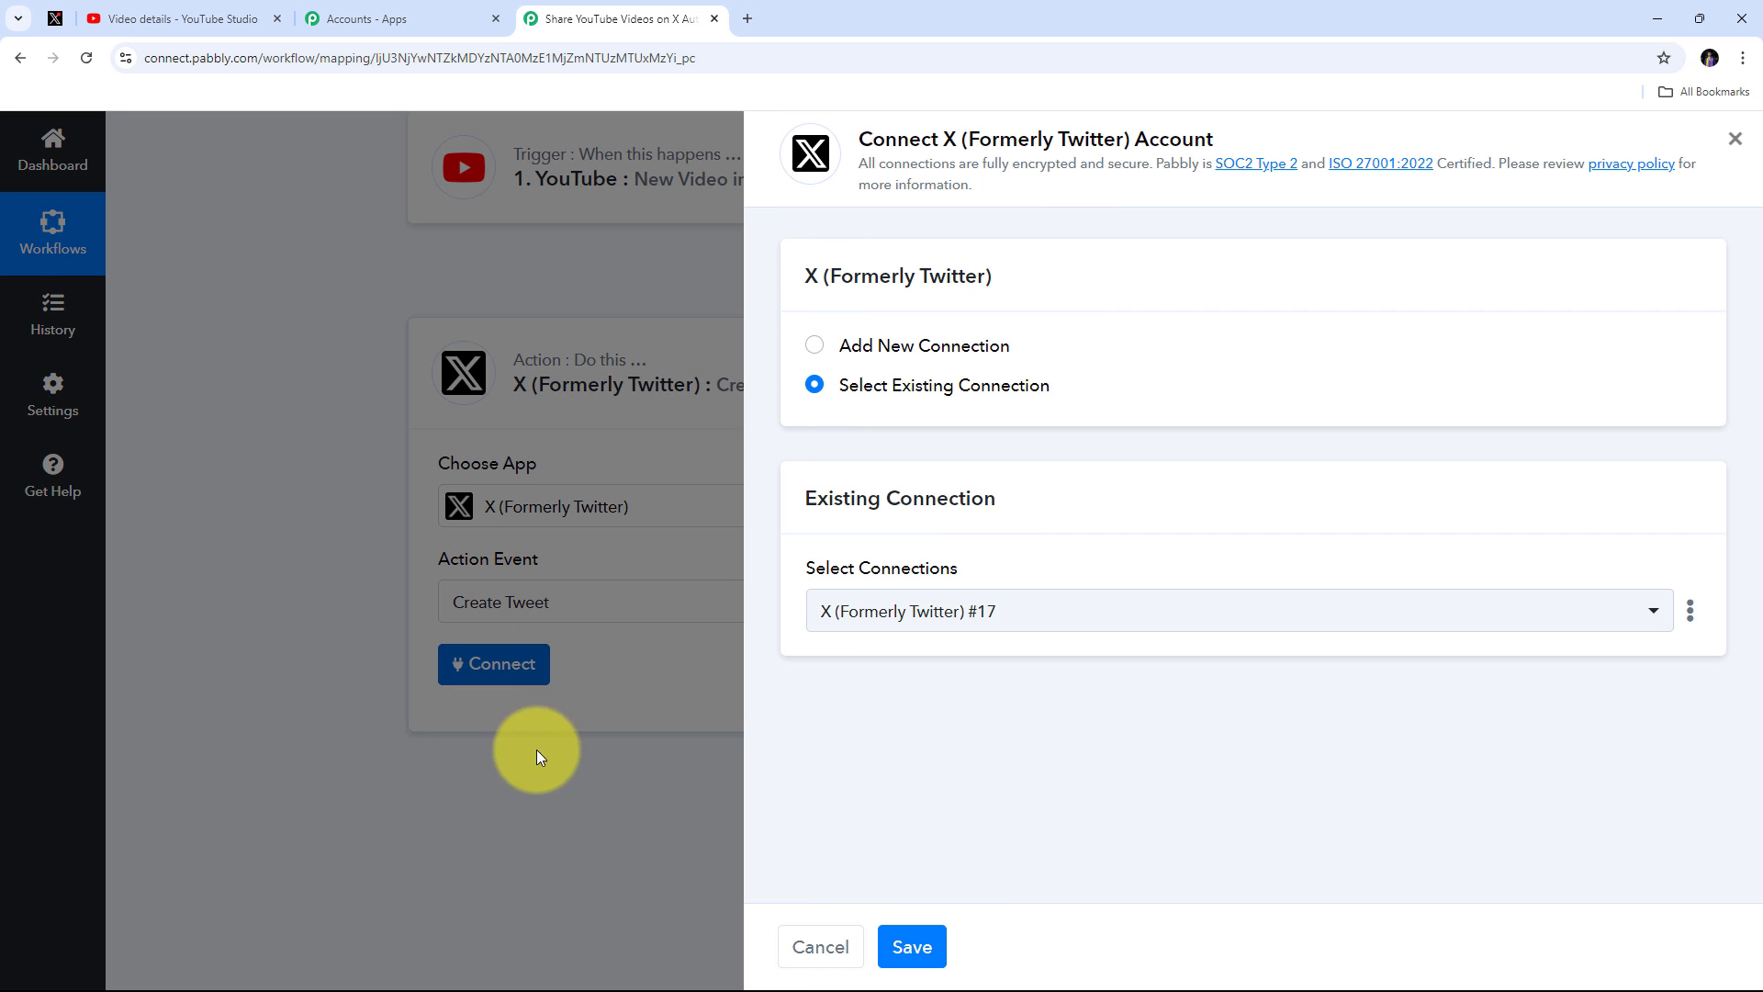
left_click(885, 345)
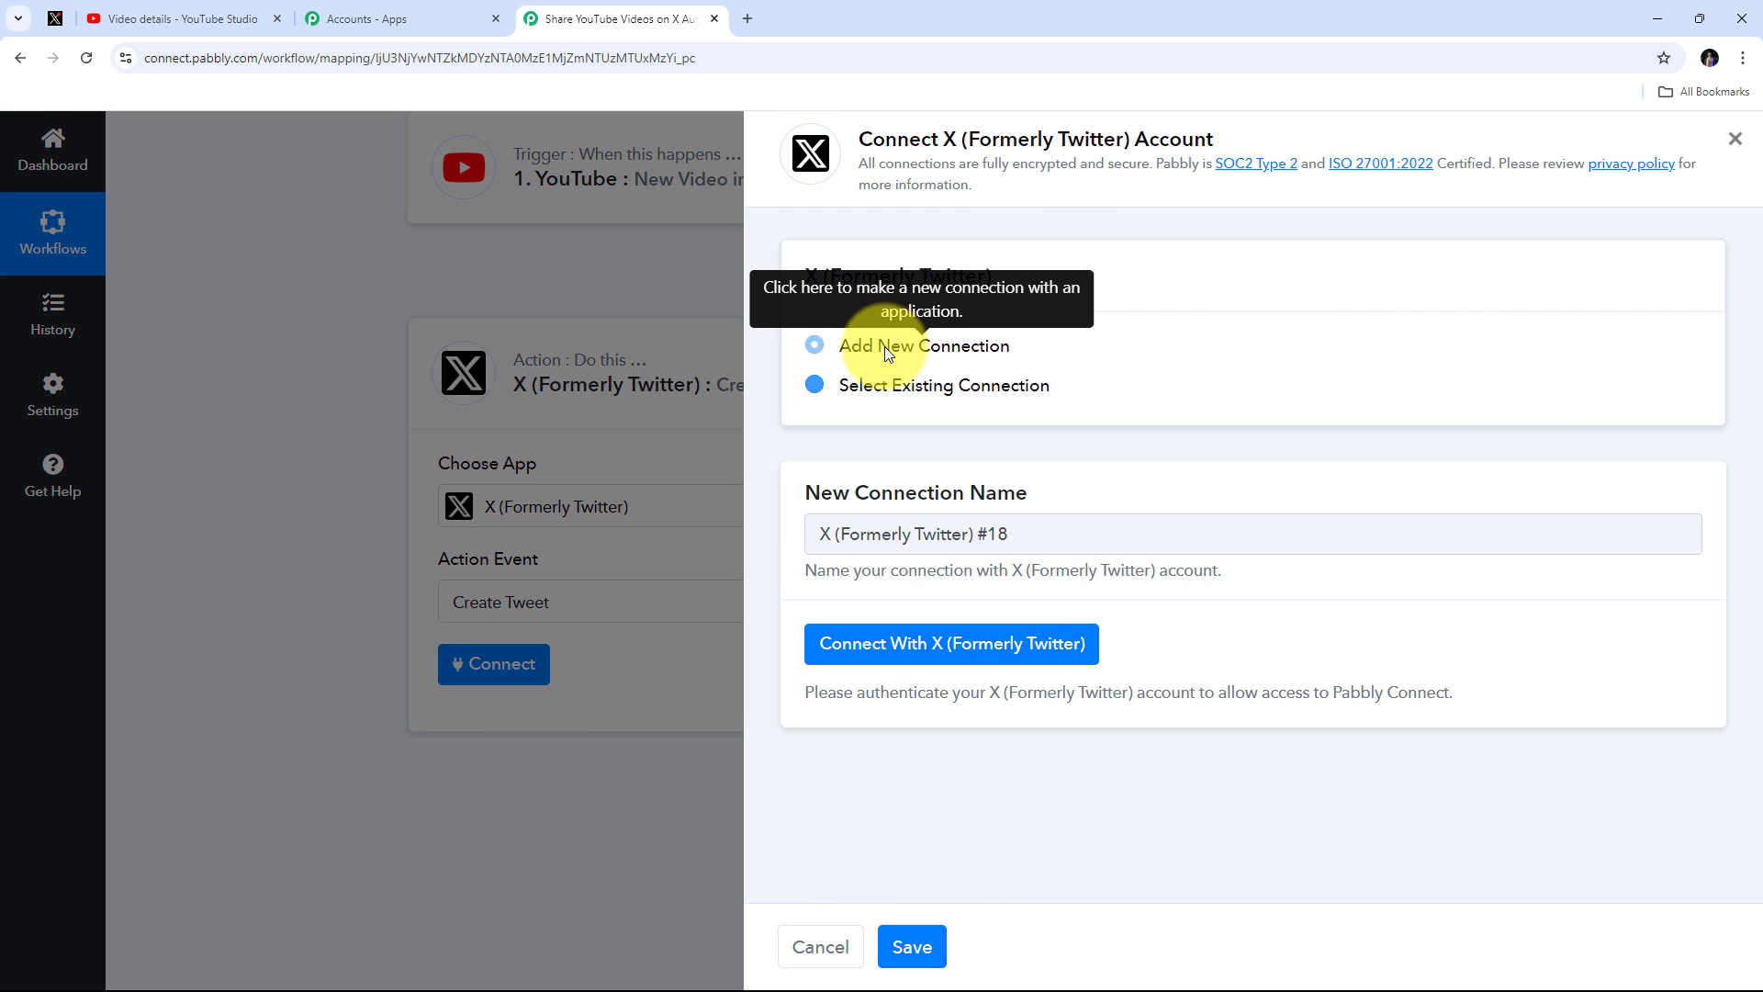
left_click(921, 659)
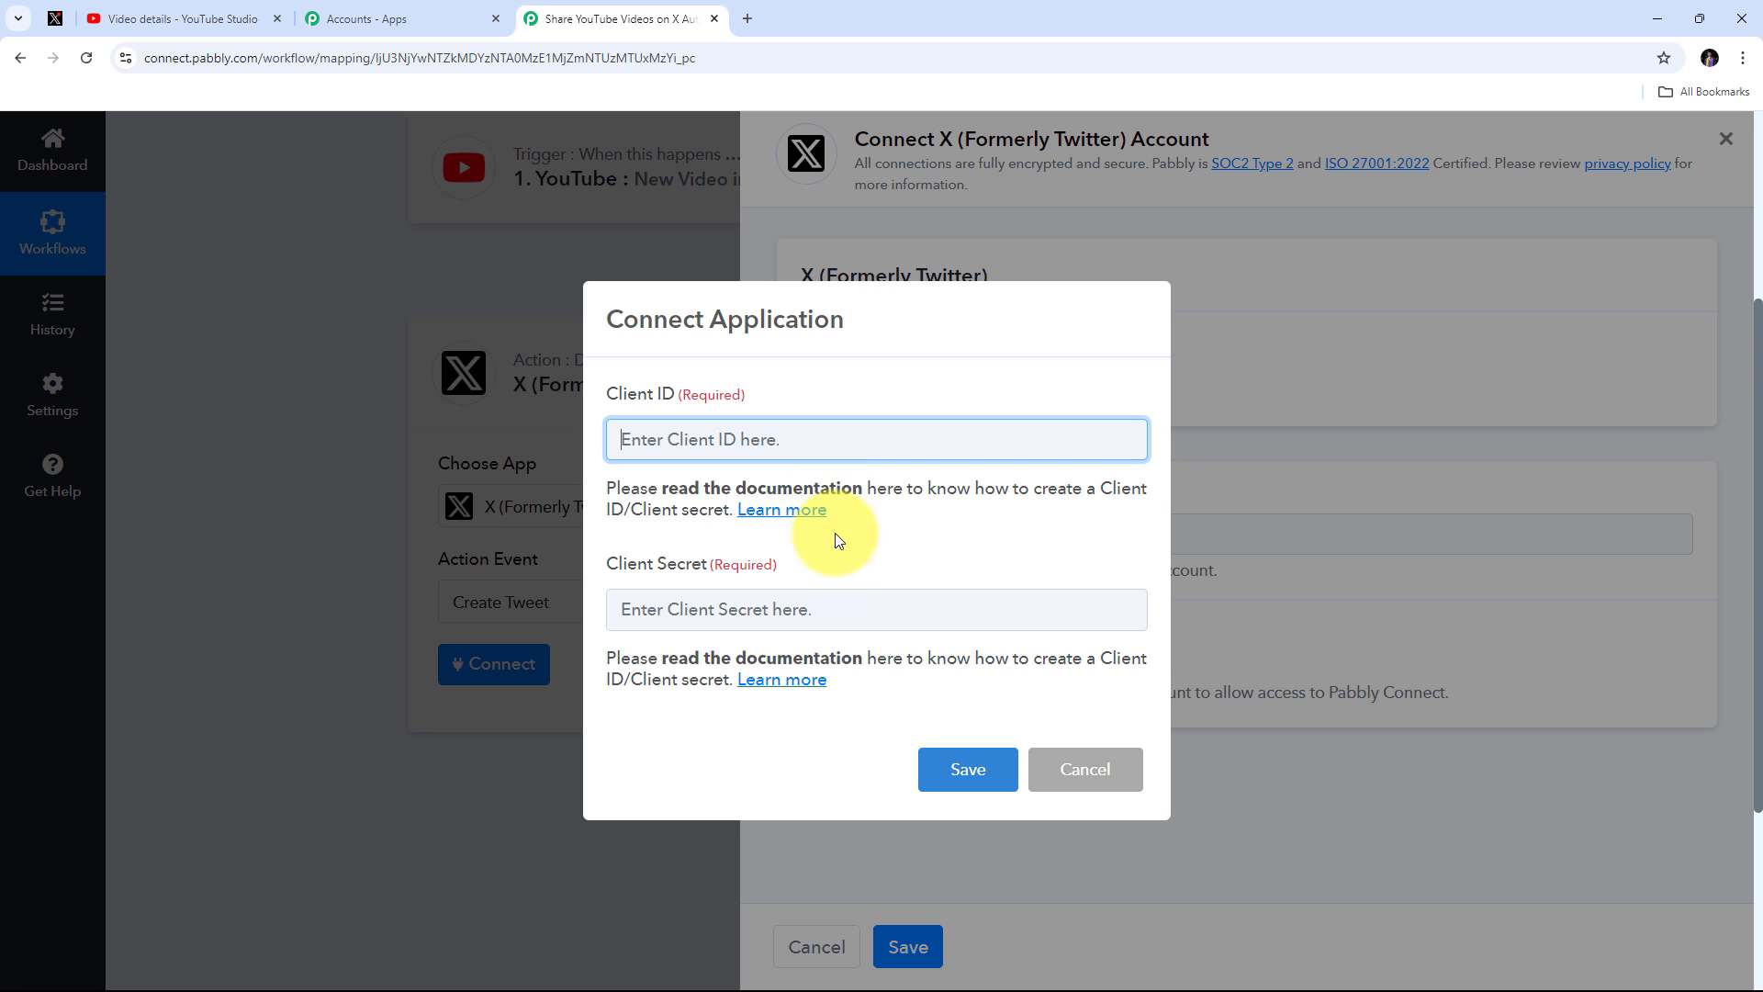
left_click(780, 510)
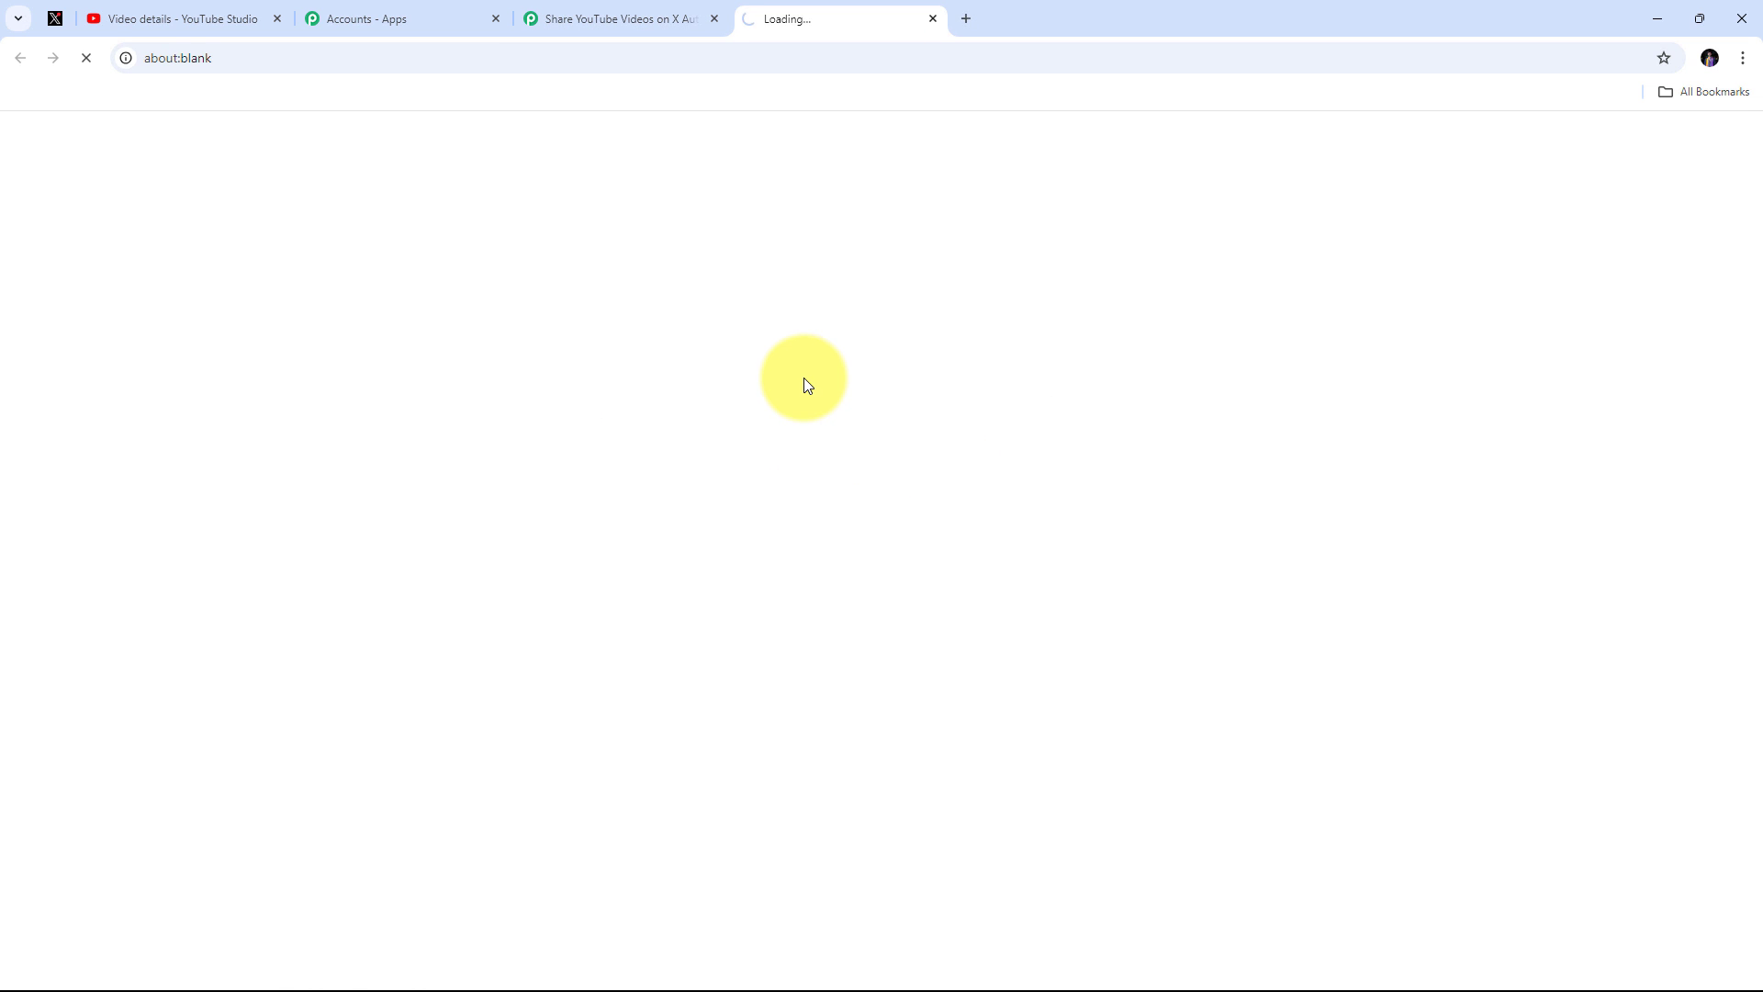
Step: Scroll the Twitter forum thread to the 'Create a Twitter Developer account' section and its developer.twitter.com link
scroll(888, 358, "down", 9)
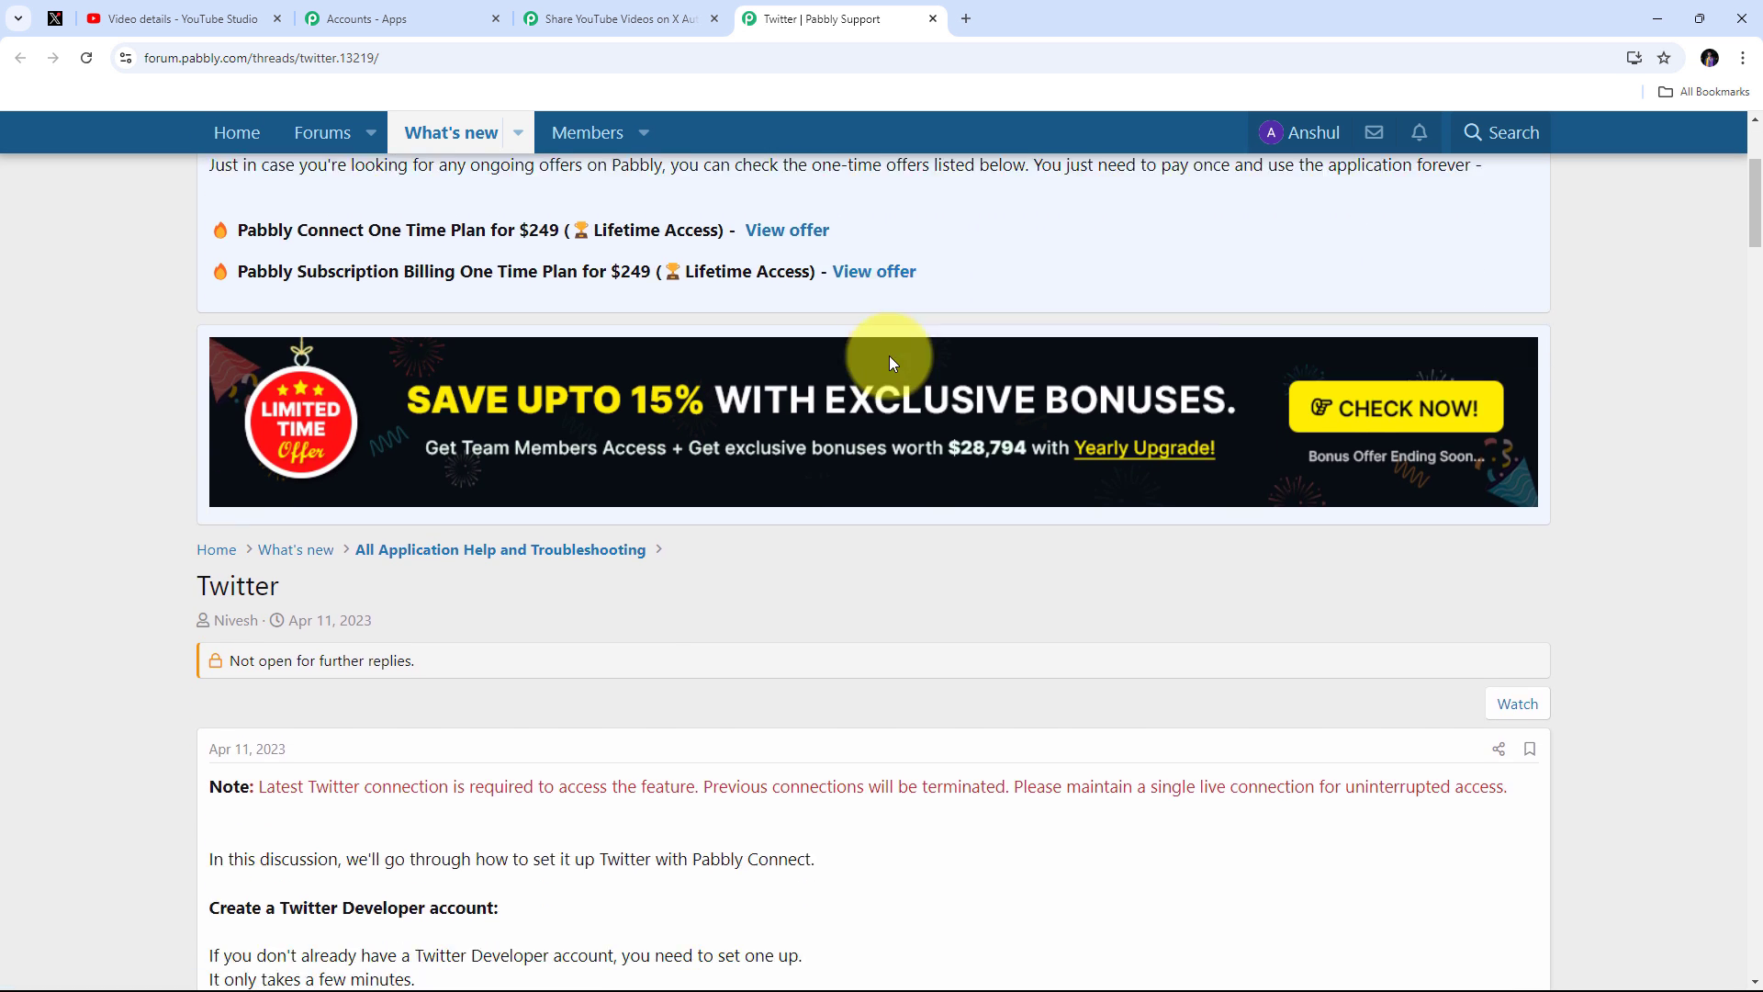
scroll(1059, 459, "up", 1)
scroll(1060, 459, "down", 8)
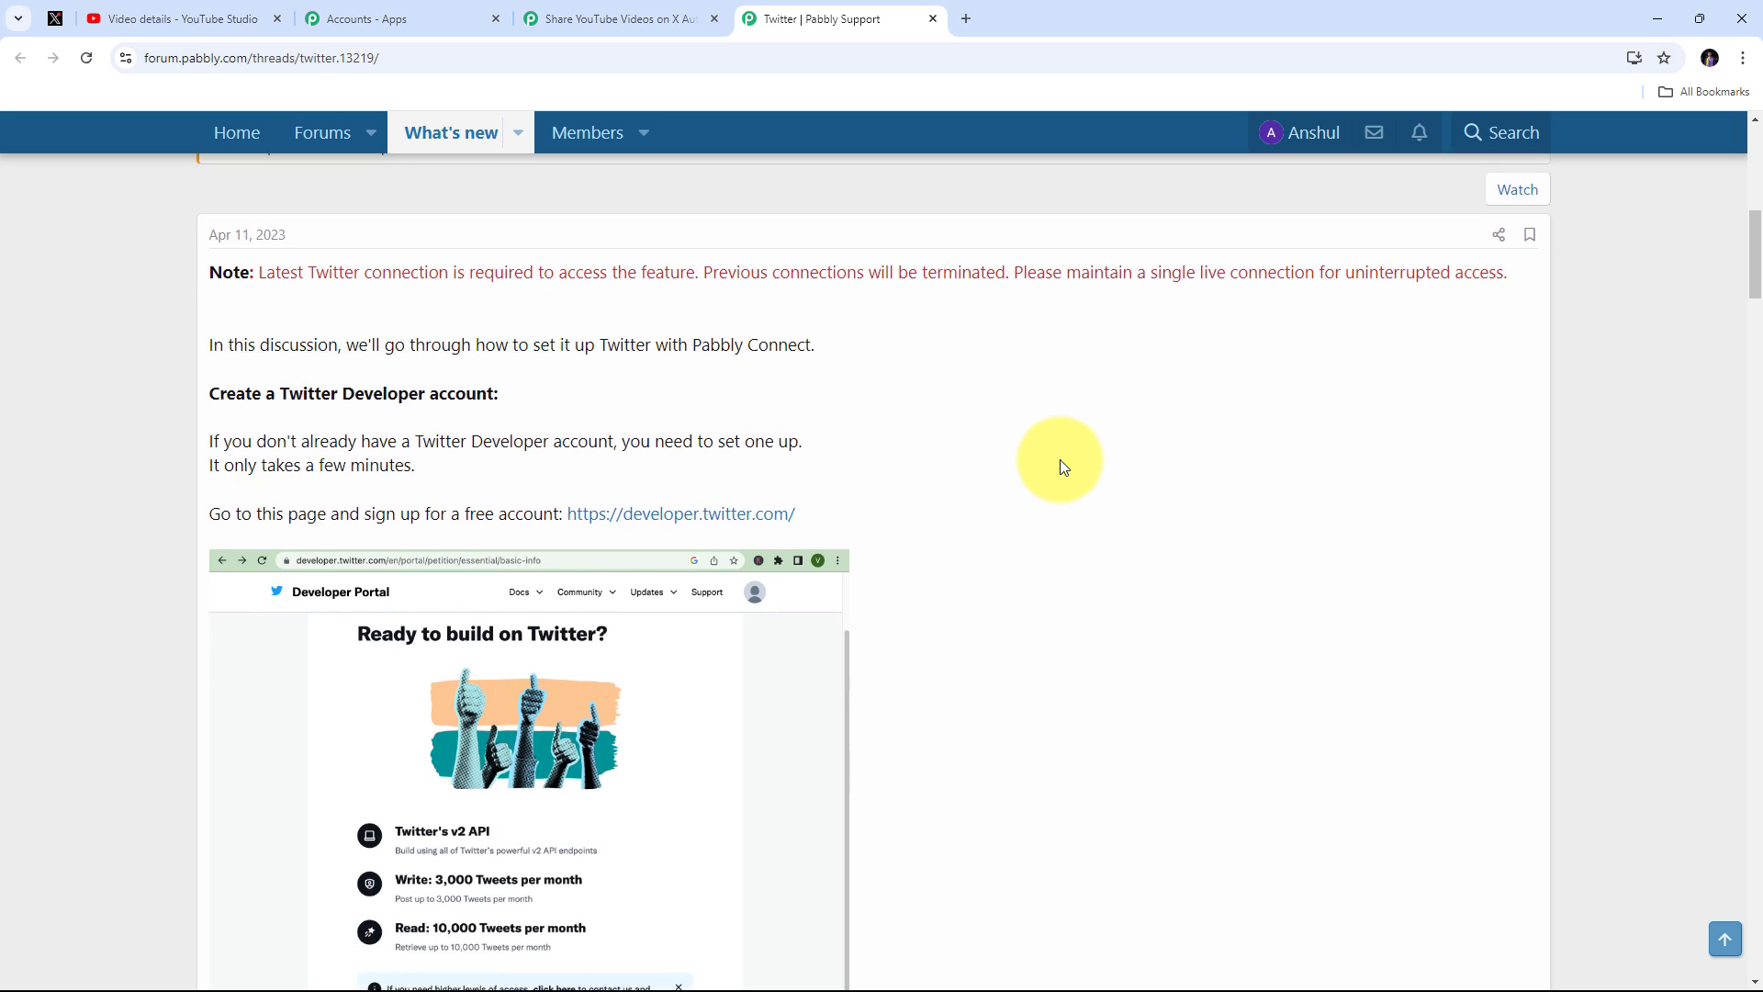
scroll(1060, 459, "down", 4)
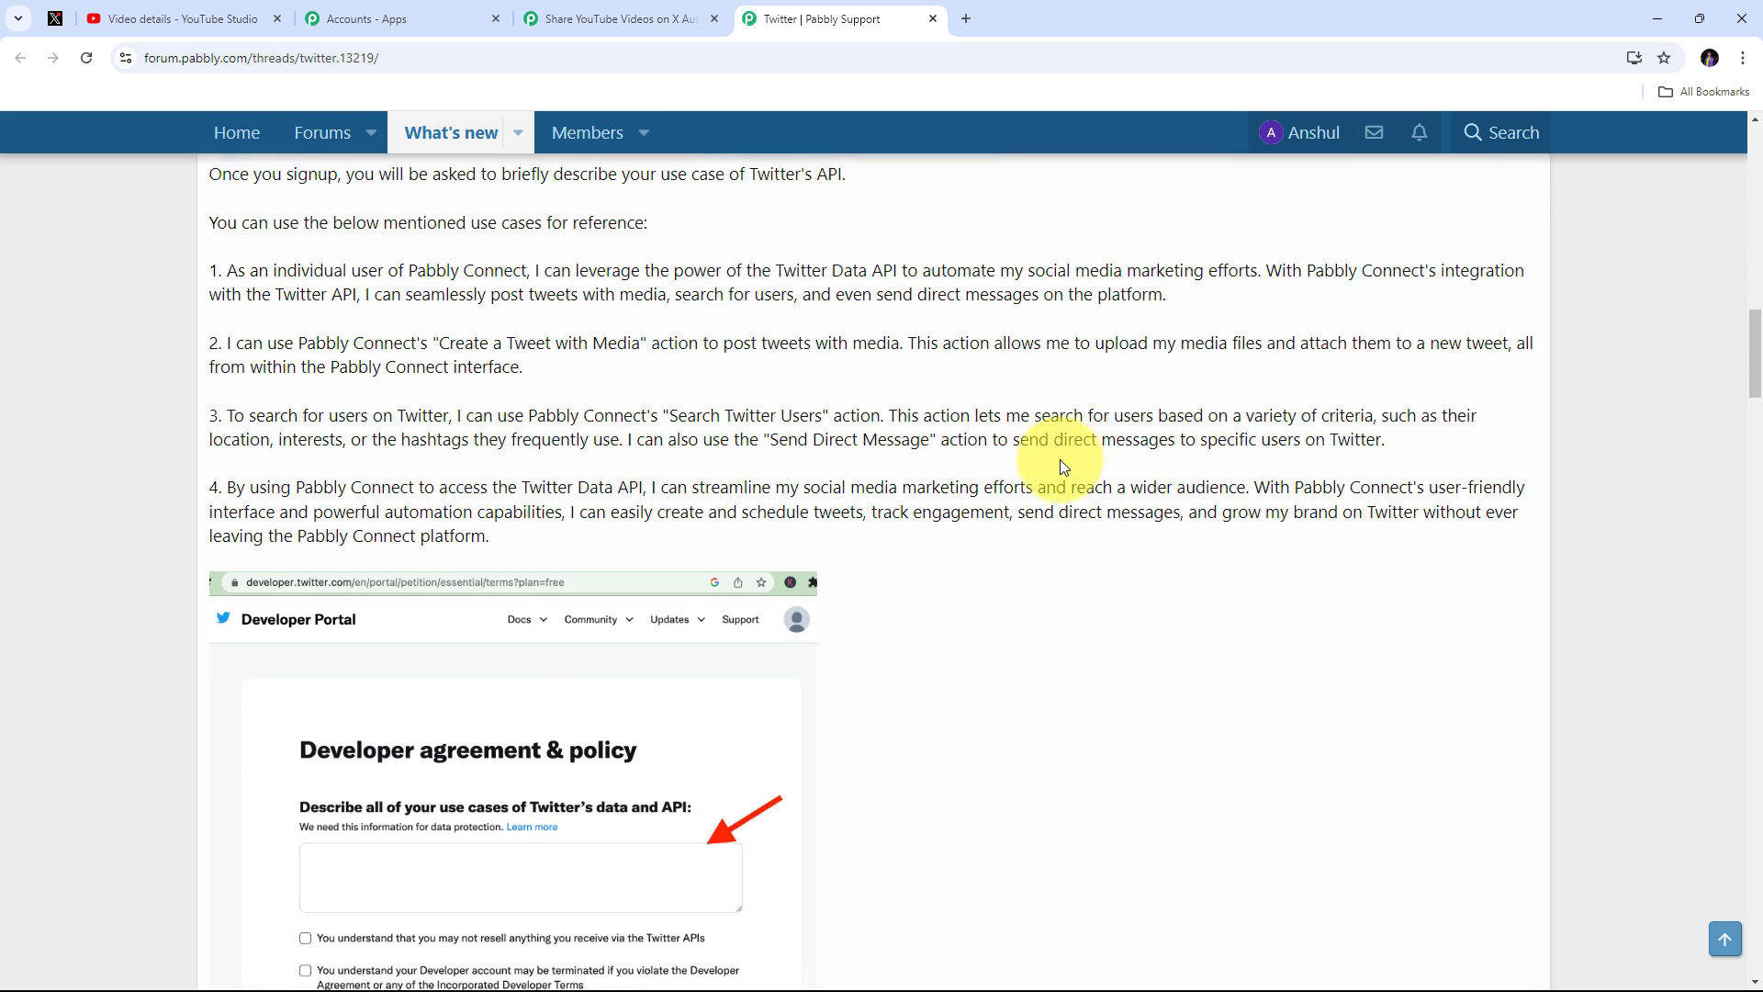
scroll(1060, 460, "up", 7)
scroll(1059, 459, "up", 2)
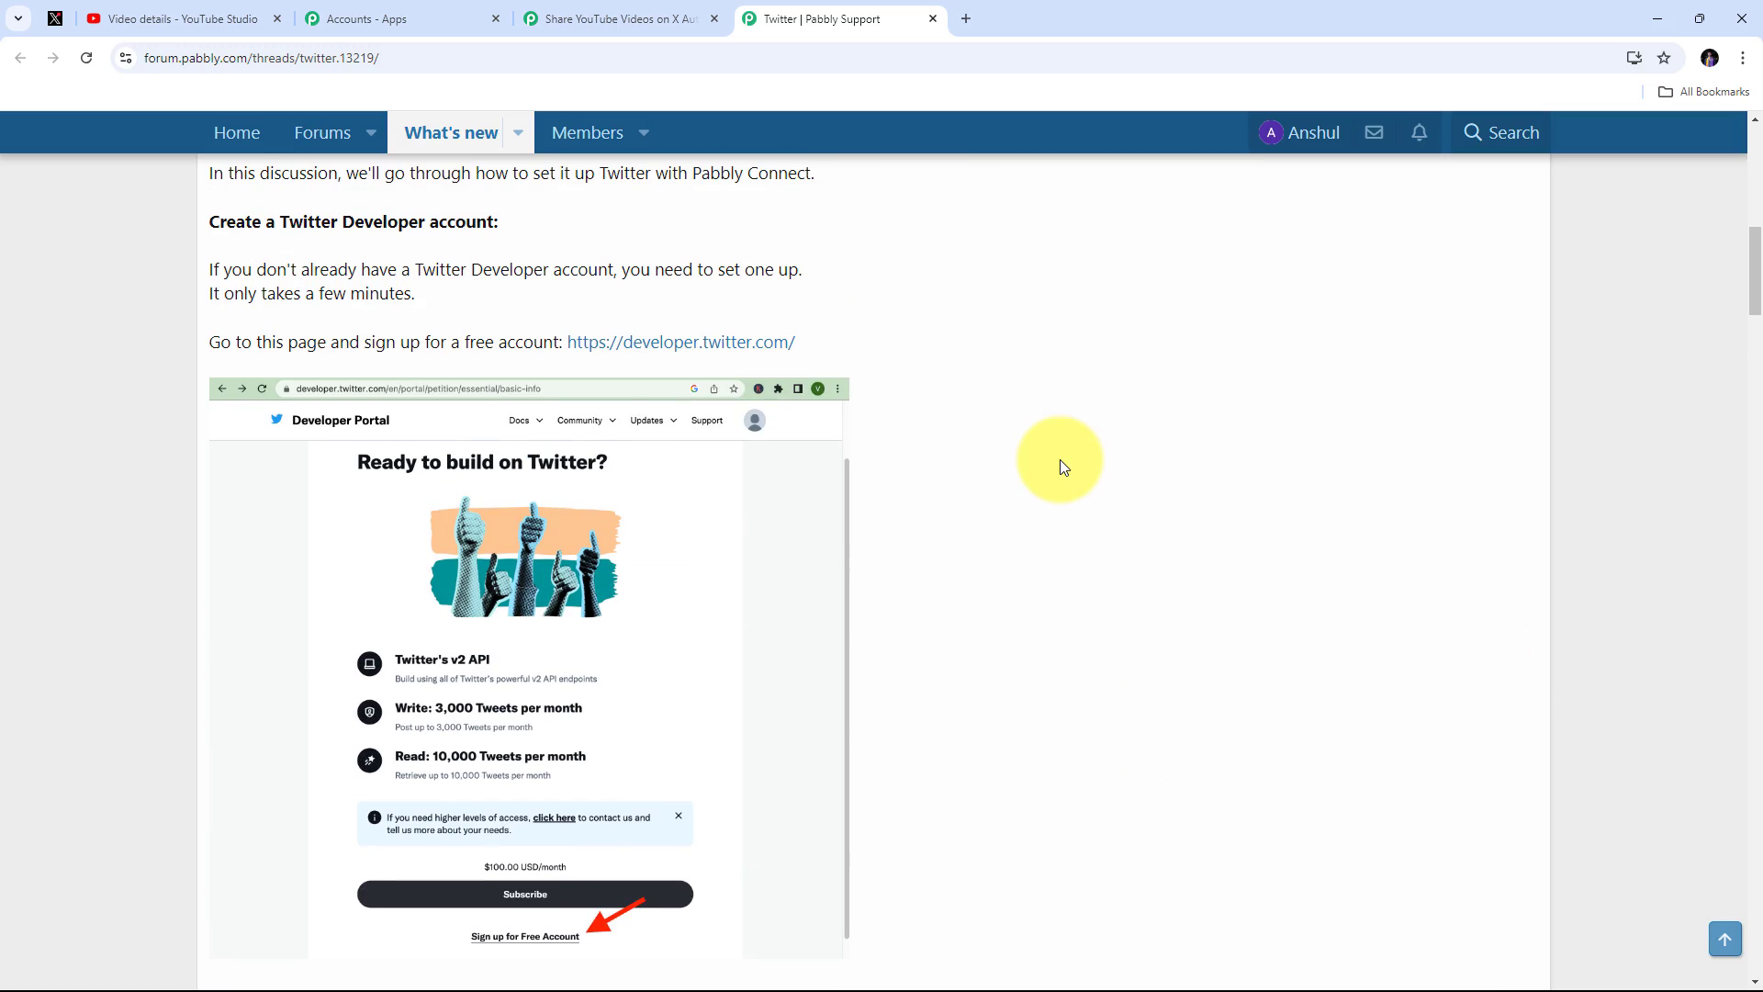
scroll(986, 428, "up", 5)
scroll(986, 428, "down", 4)
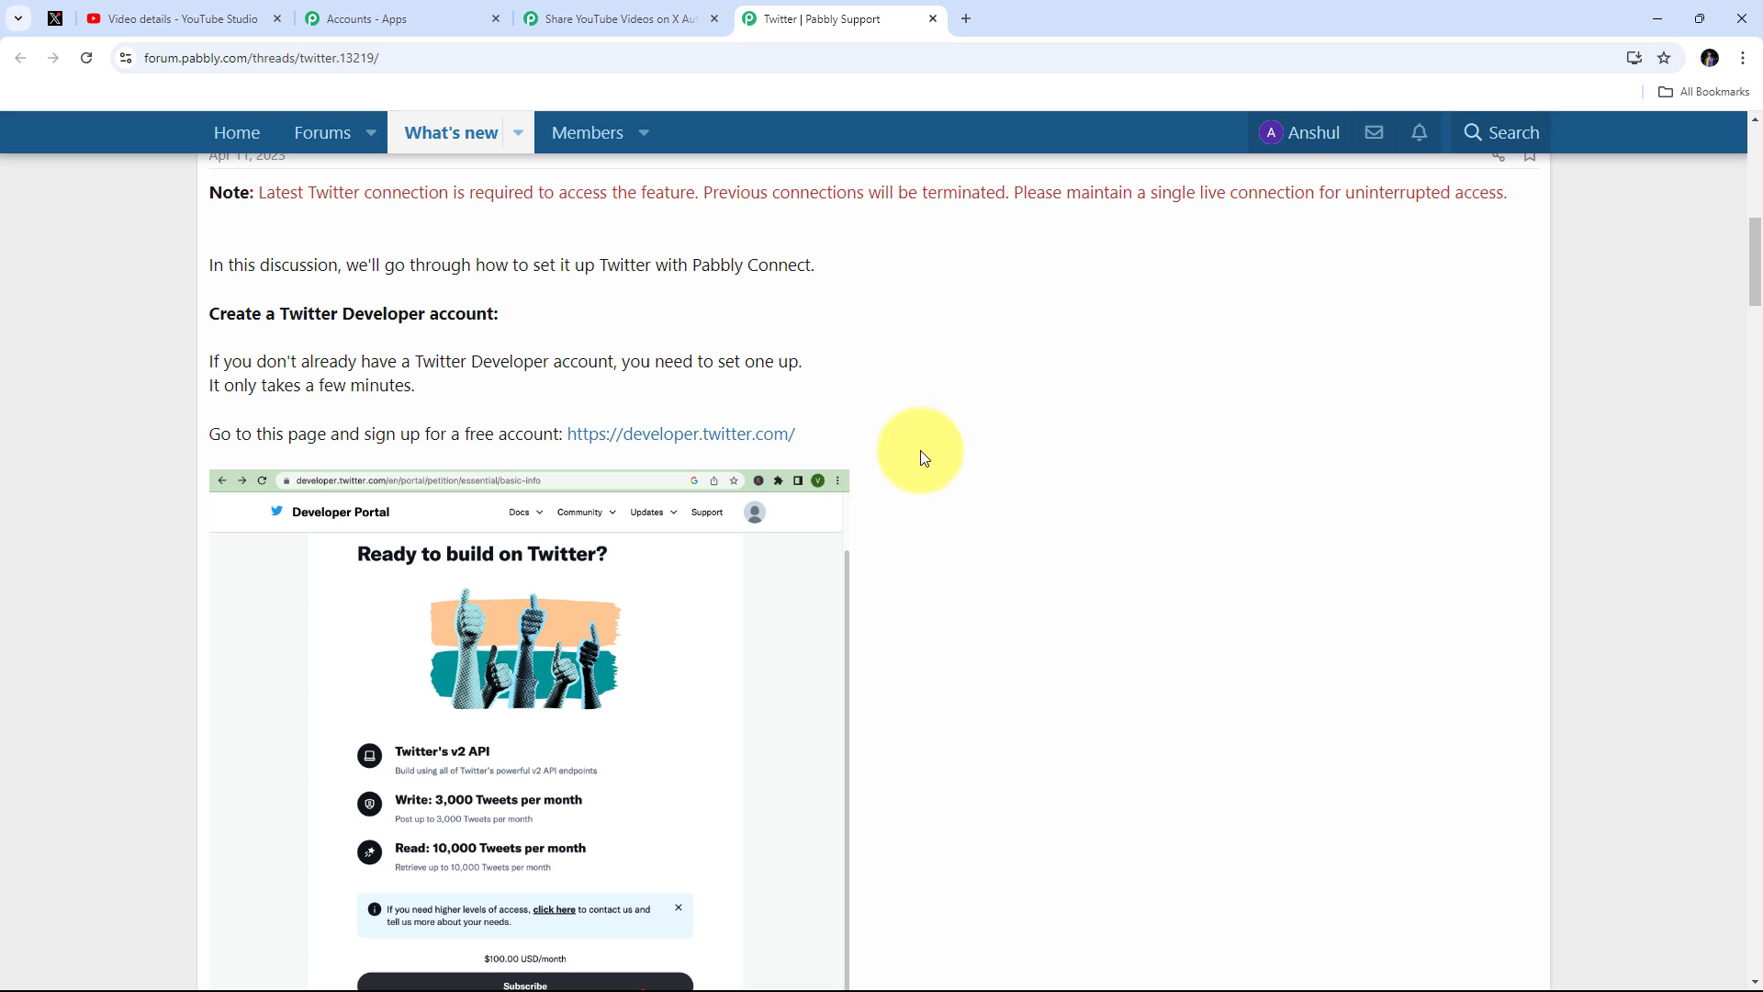
Step: Go from the guide's developer.twitter.com link to the ConnectApp project's new-app naming page
left_click(677, 440)
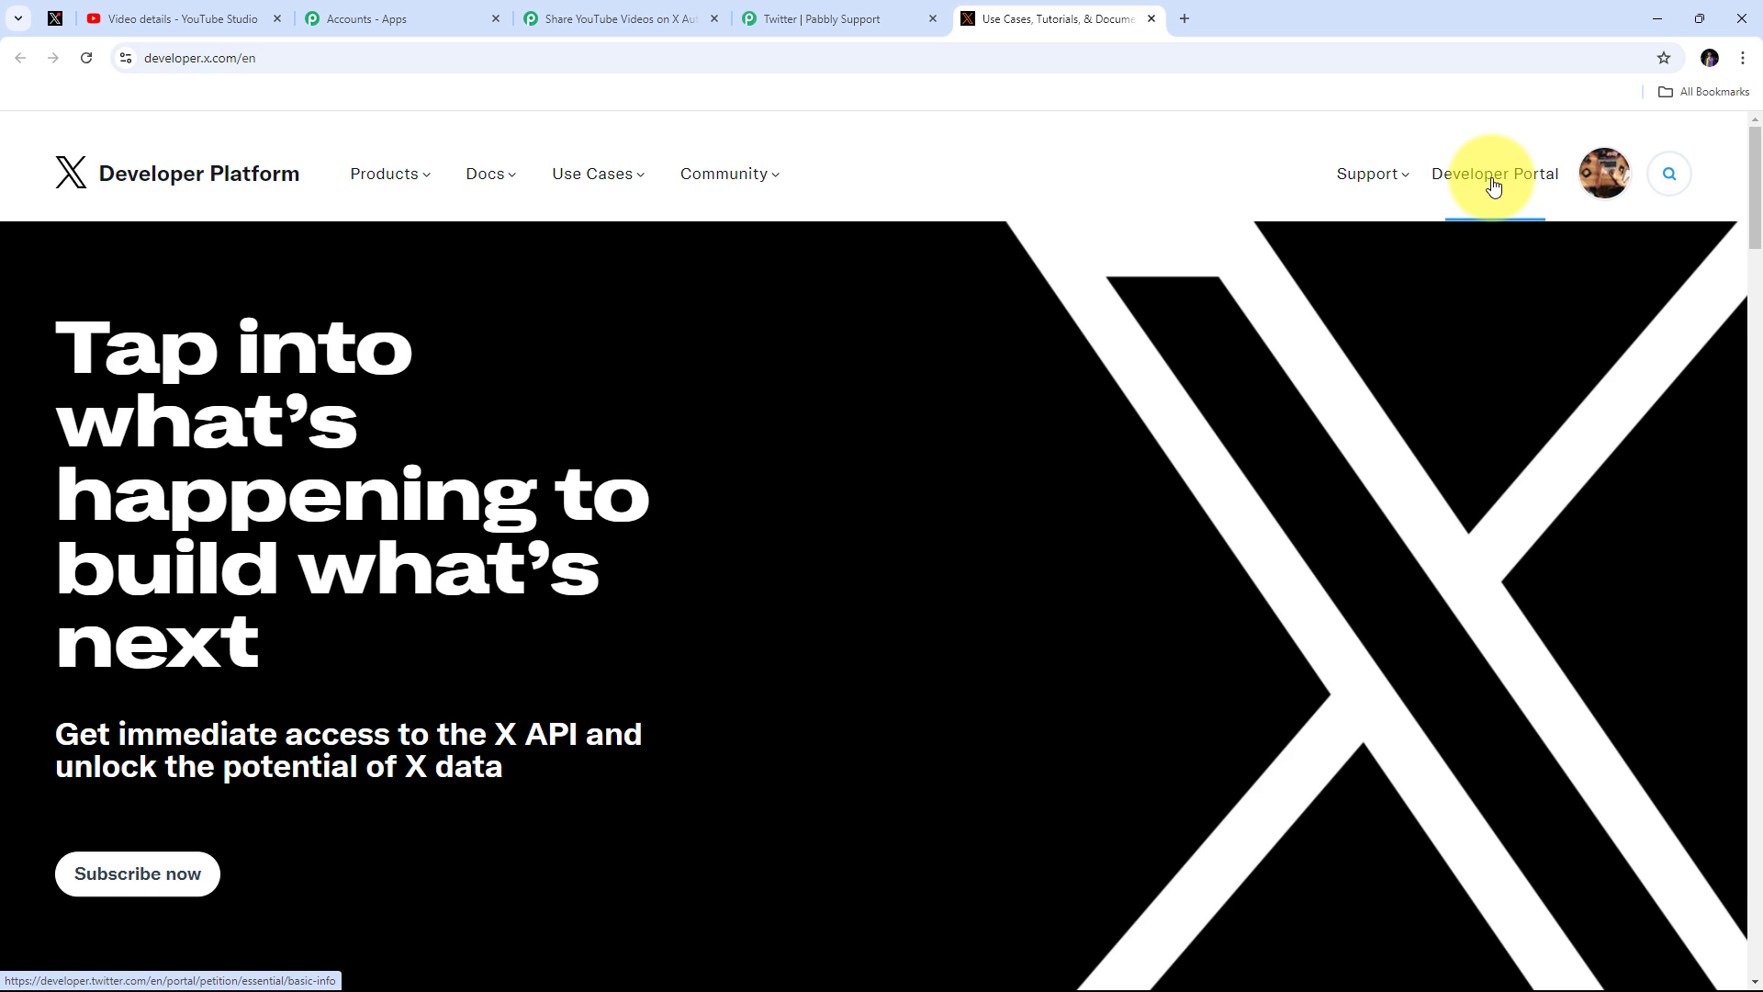
left_click(1494, 185)
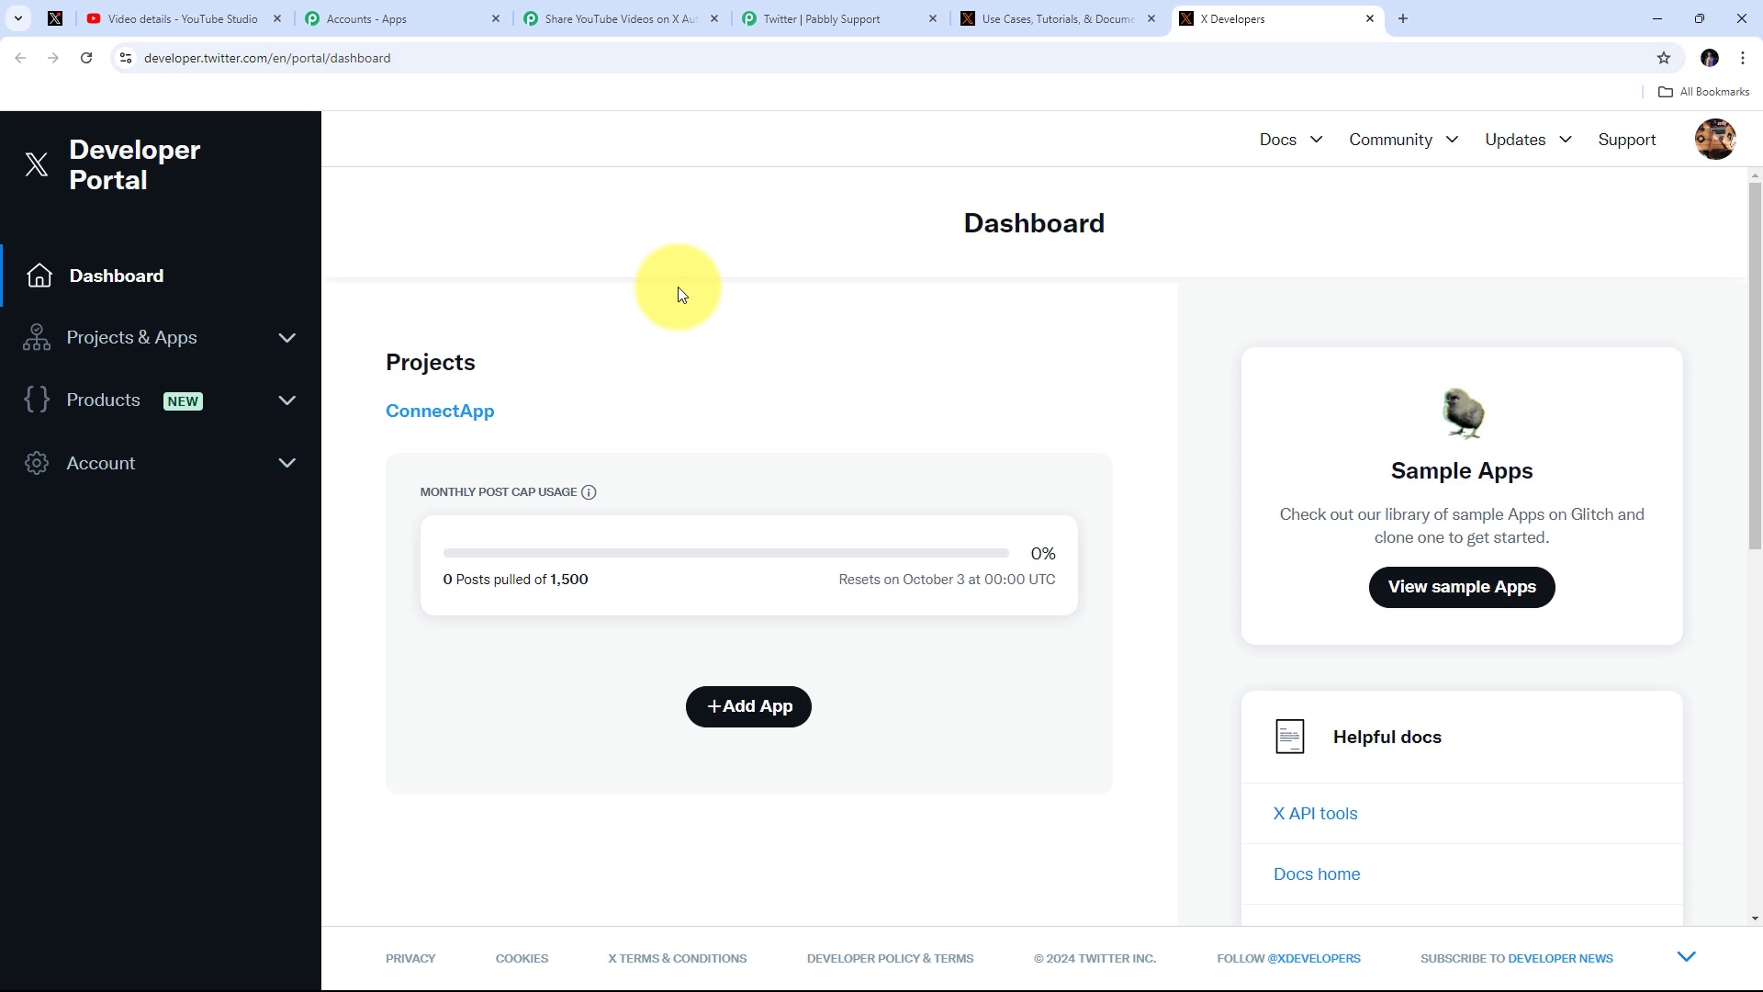
left_click(154, 340)
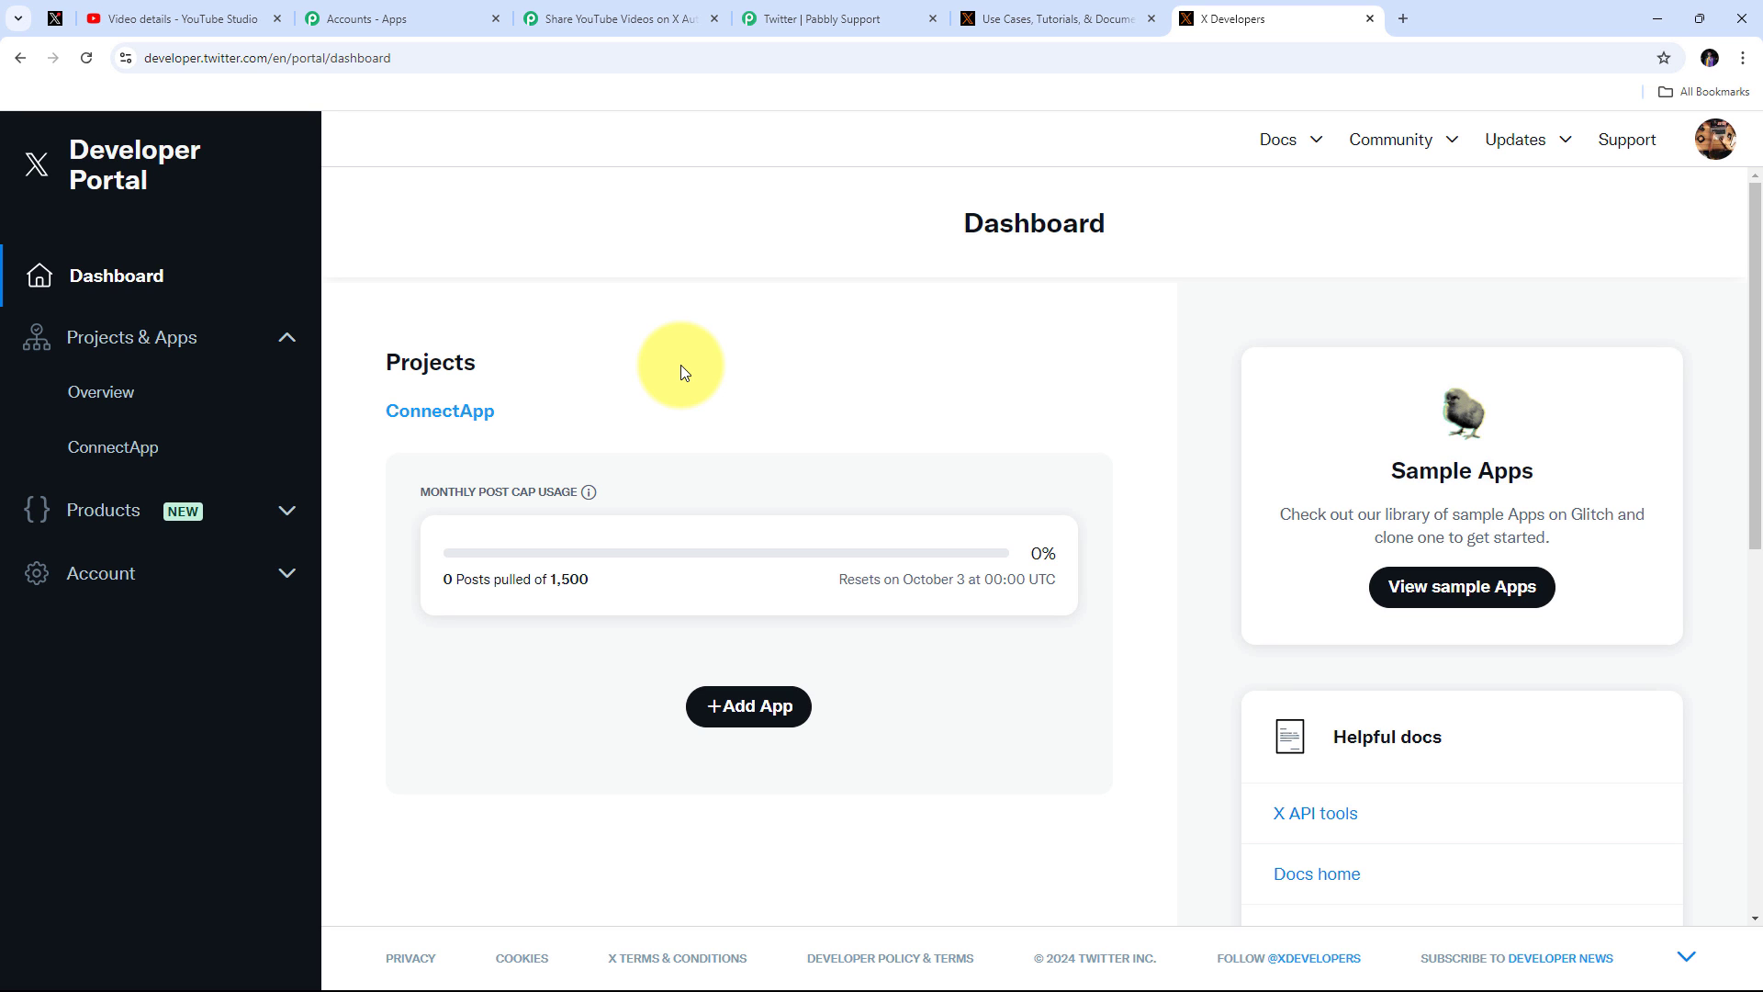
left_click(746, 710)
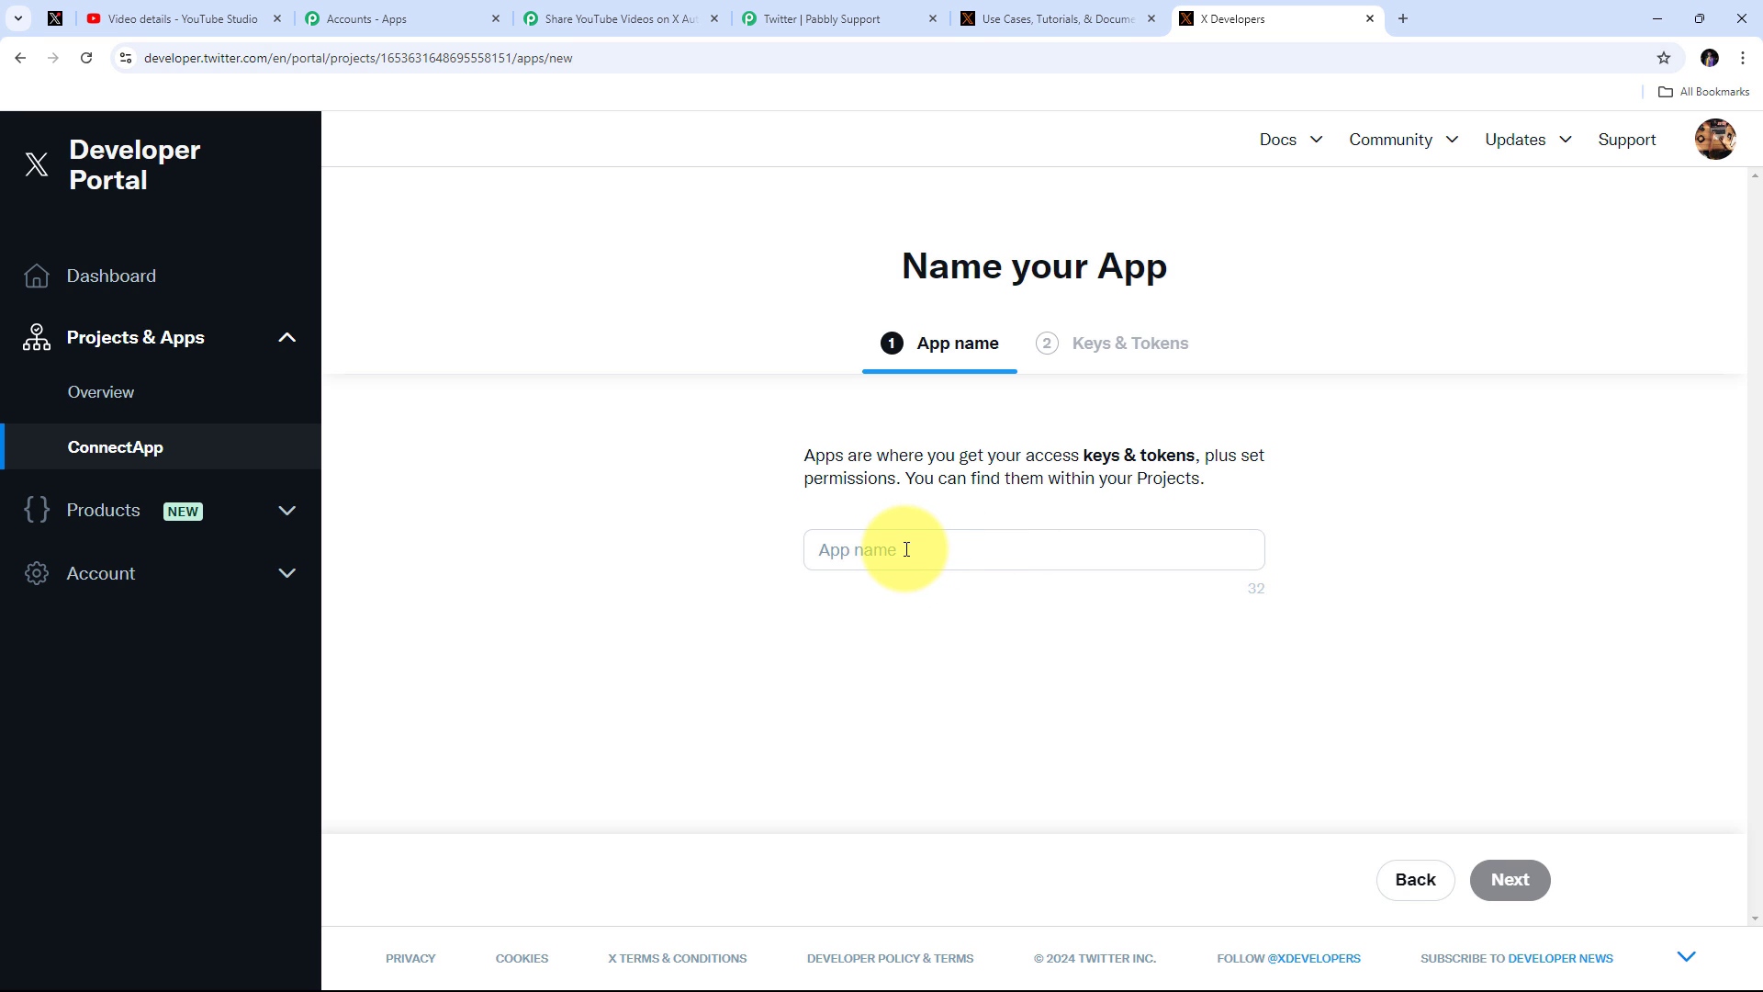
Step: Create a new app named 'Pabbly Key'
left_click(906, 549)
type("Pabbly Key")
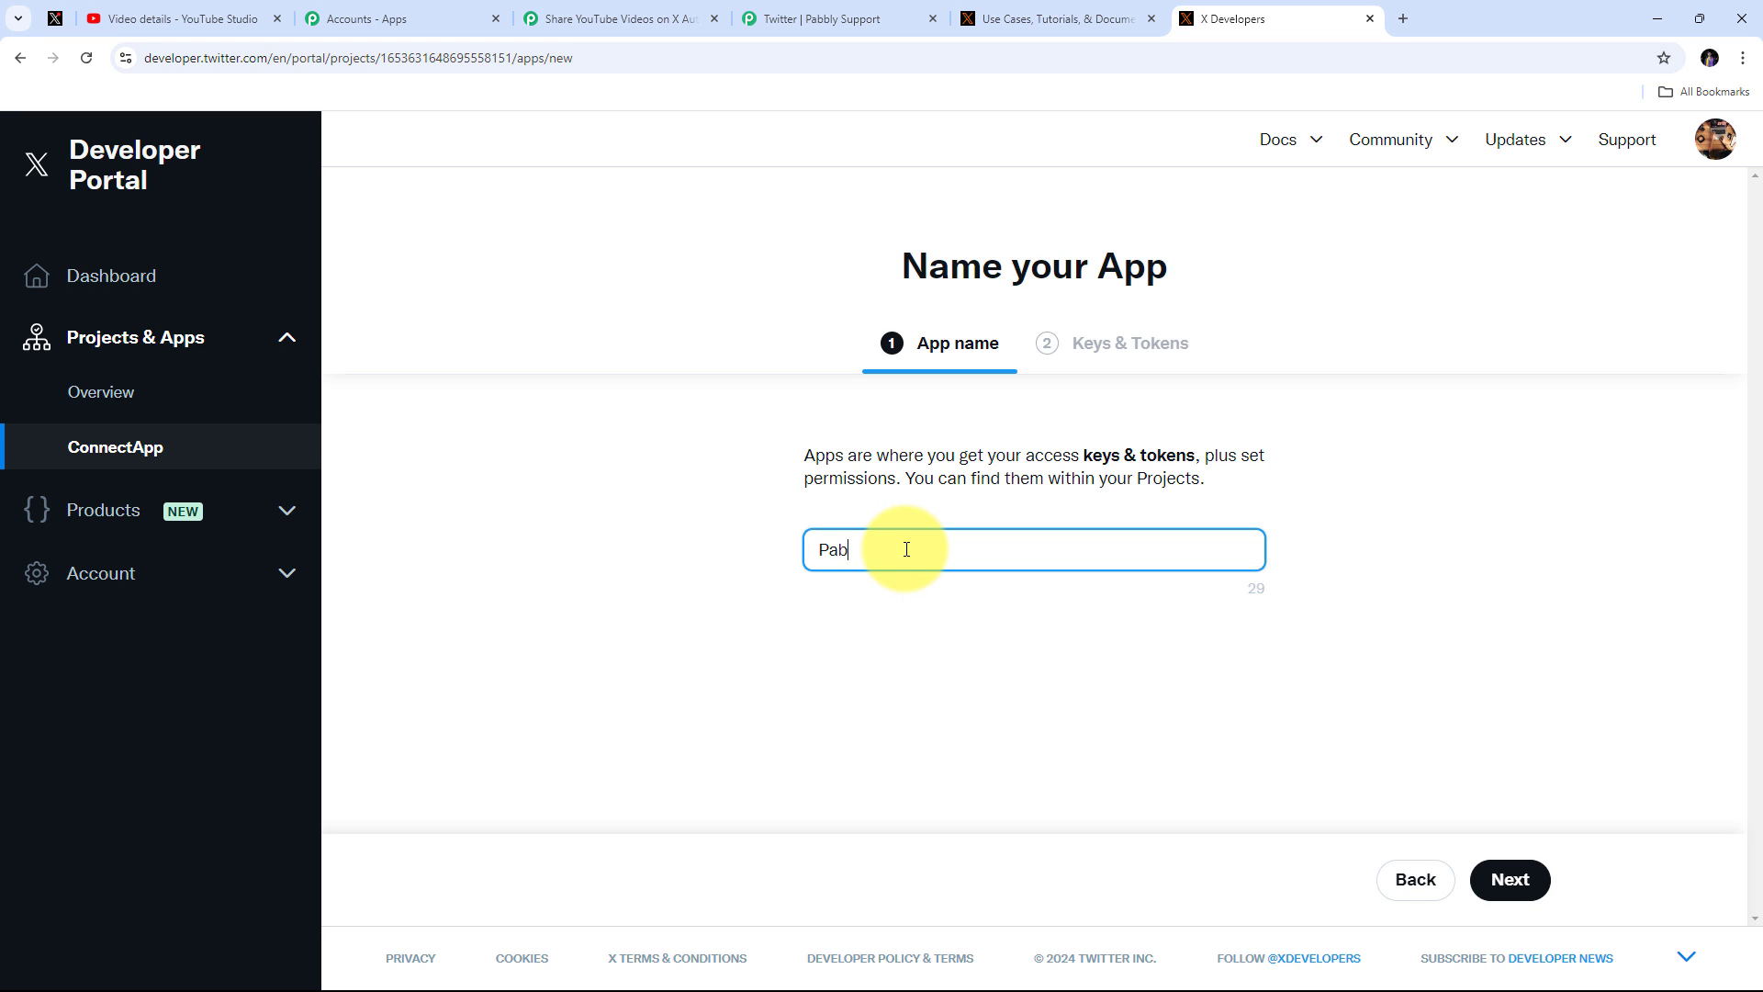
left_click(1508, 881)
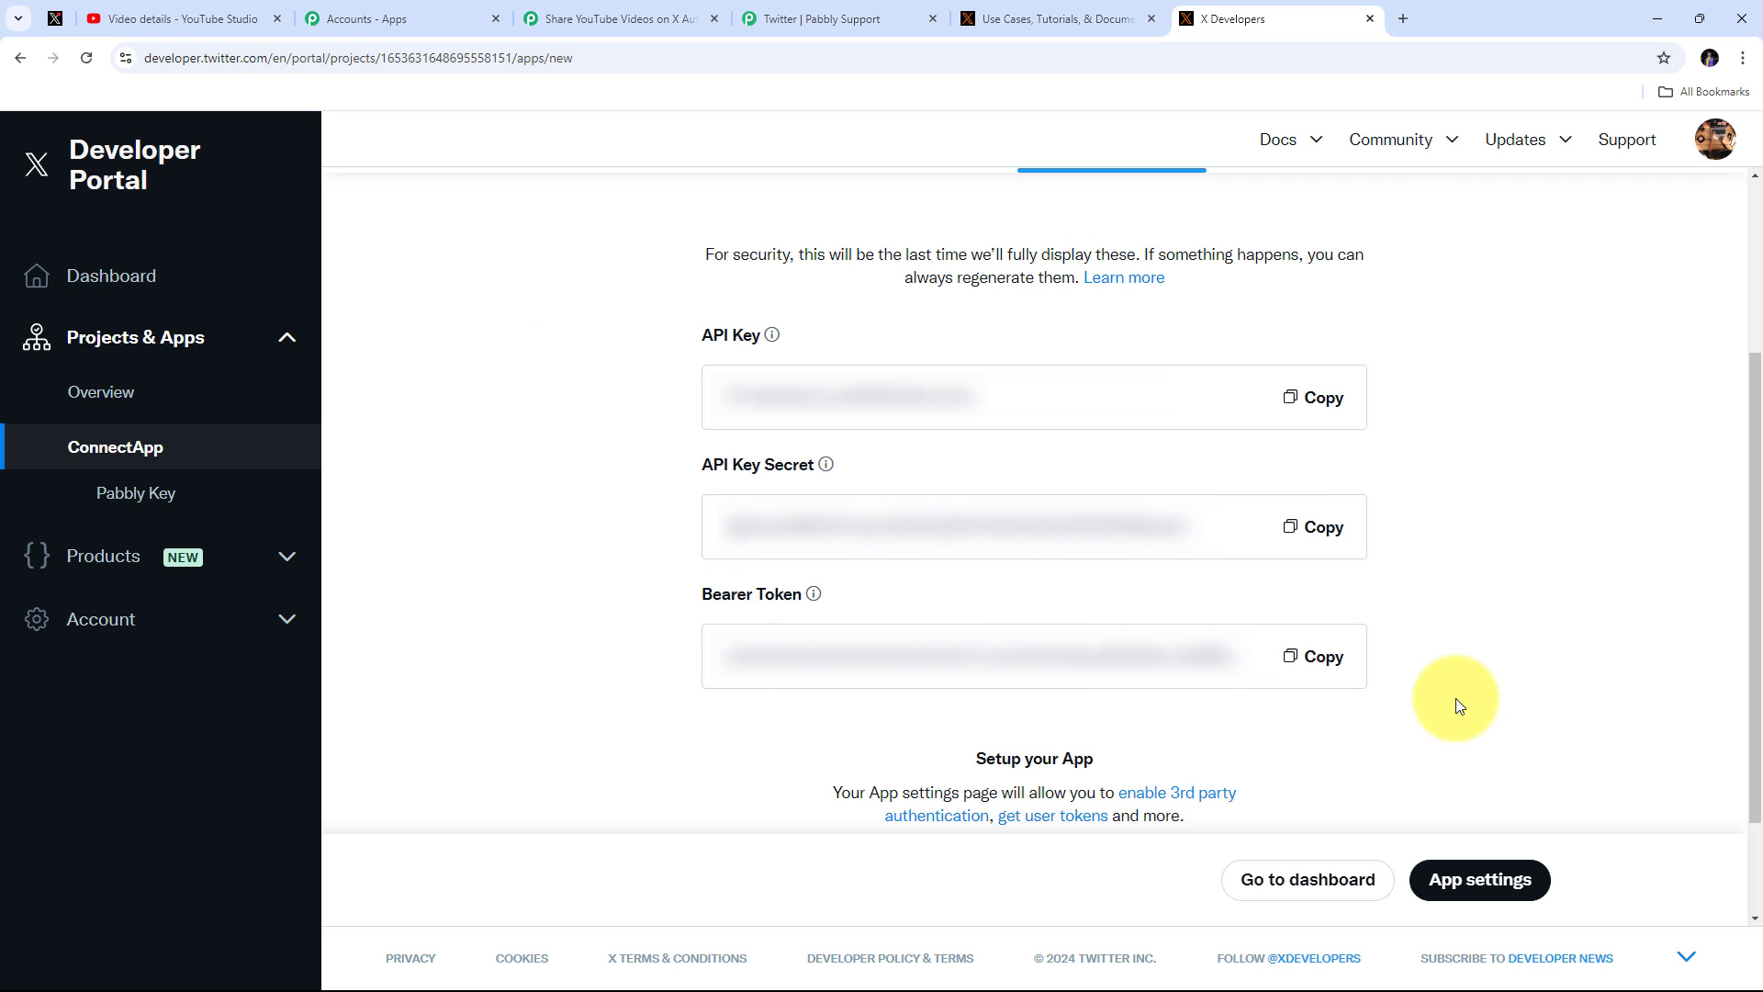
Step: Set up the app's user authentication with Read and write and Direct message permissions as a Web App
left_click(1478, 882)
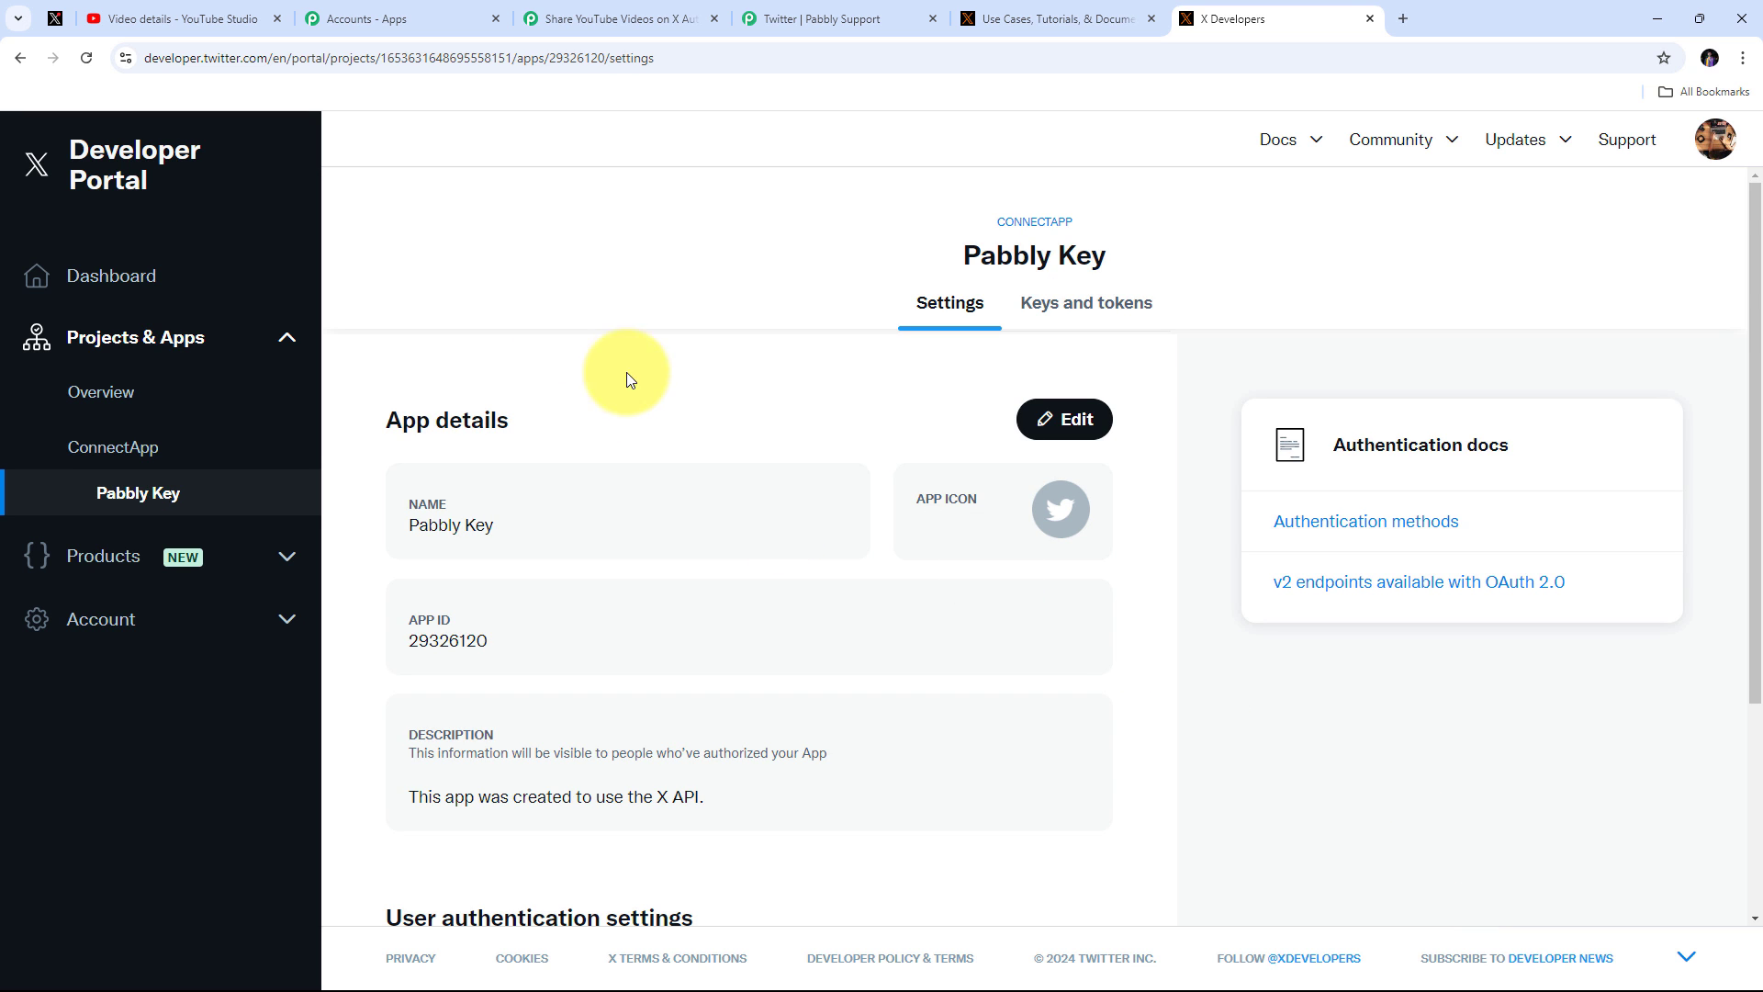
scroll(1023, 348, "down", 3)
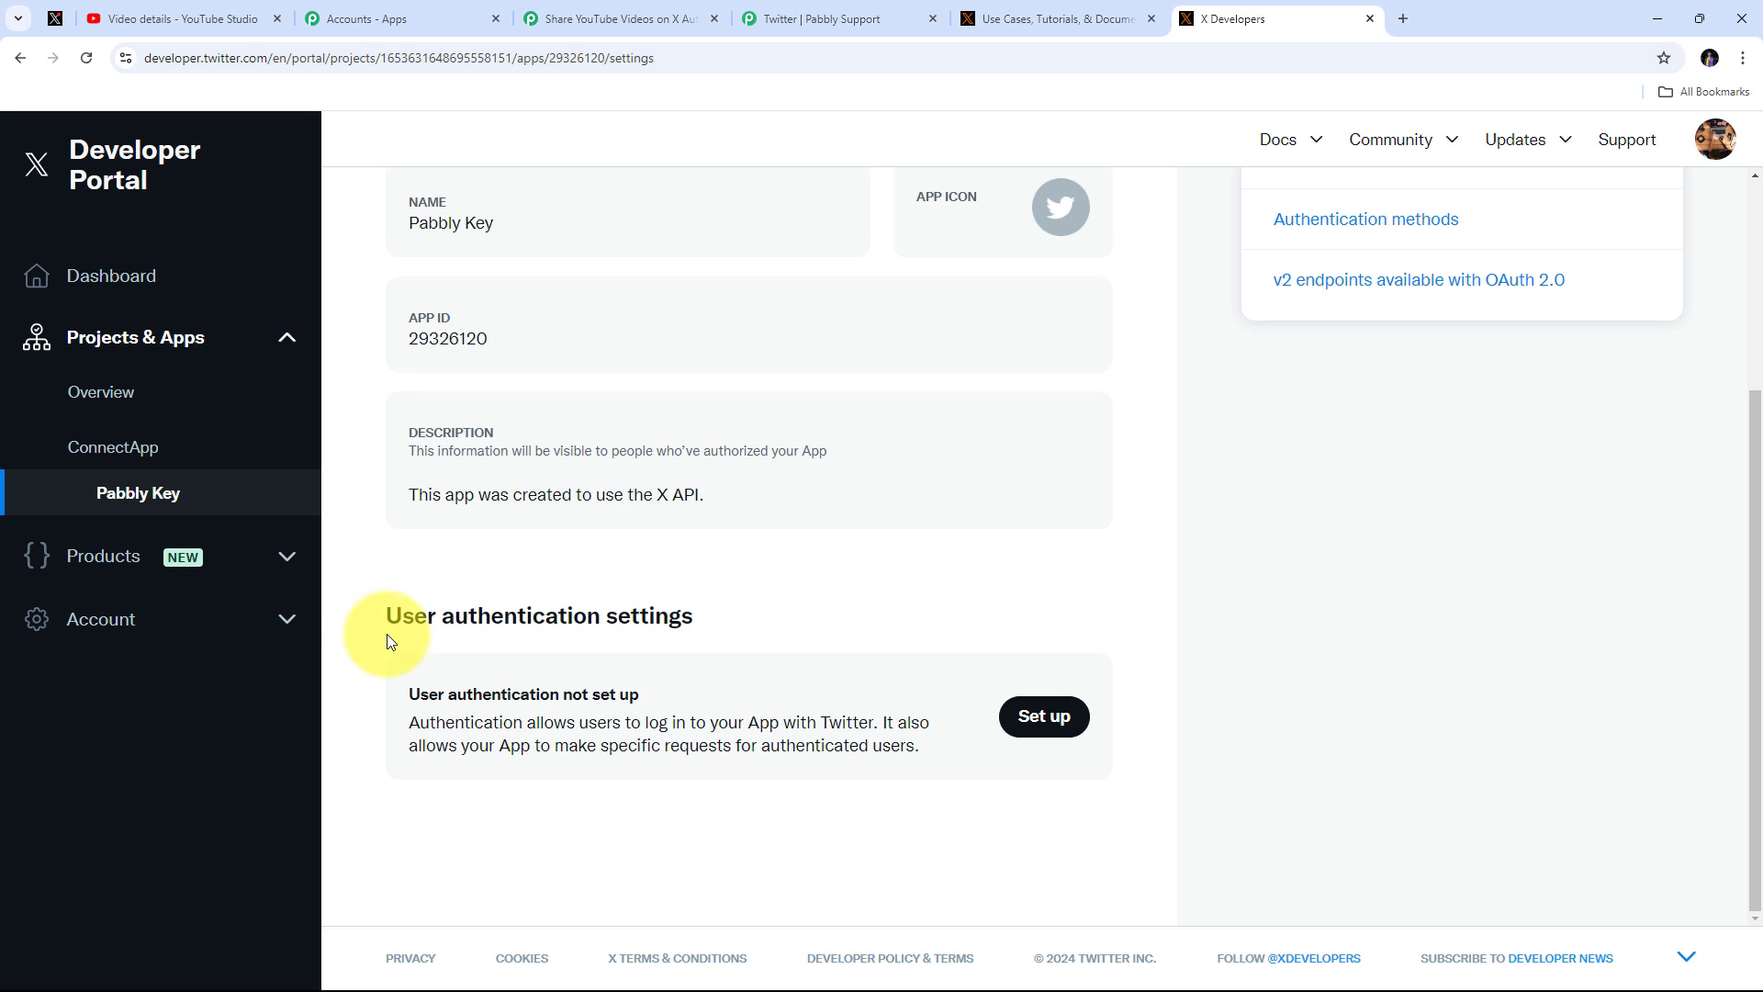
left_click(1048, 719)
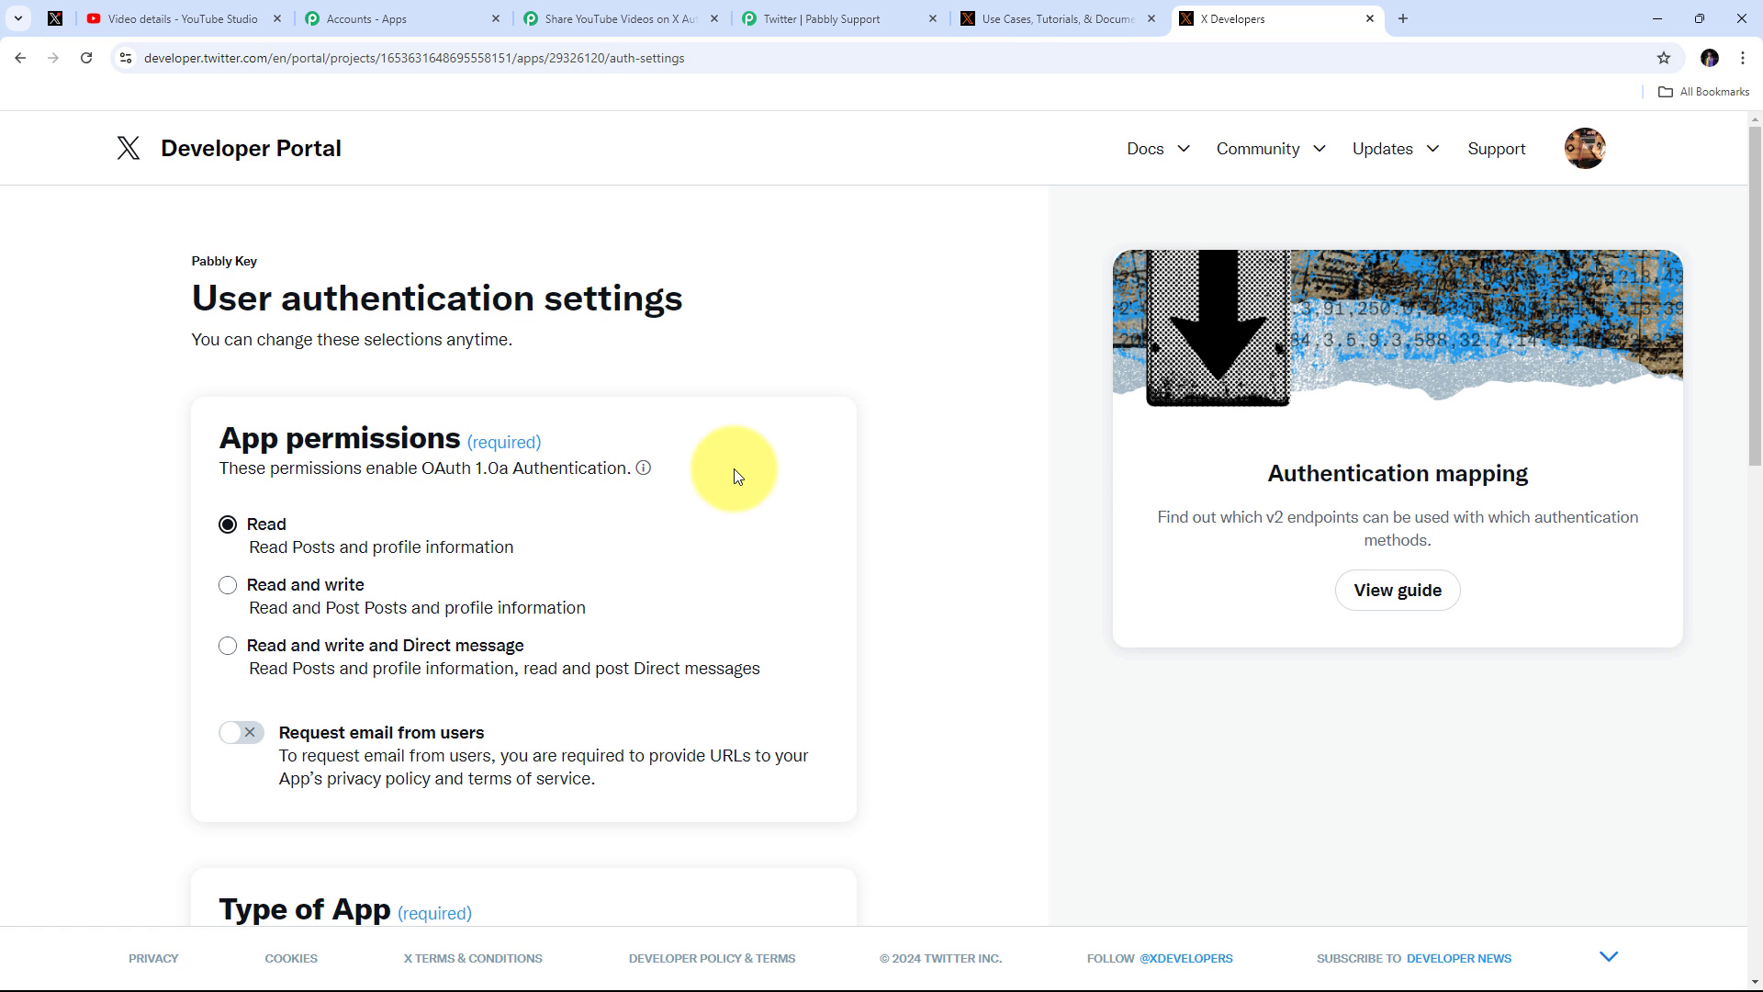
scroll(732, 472, "down", 1)
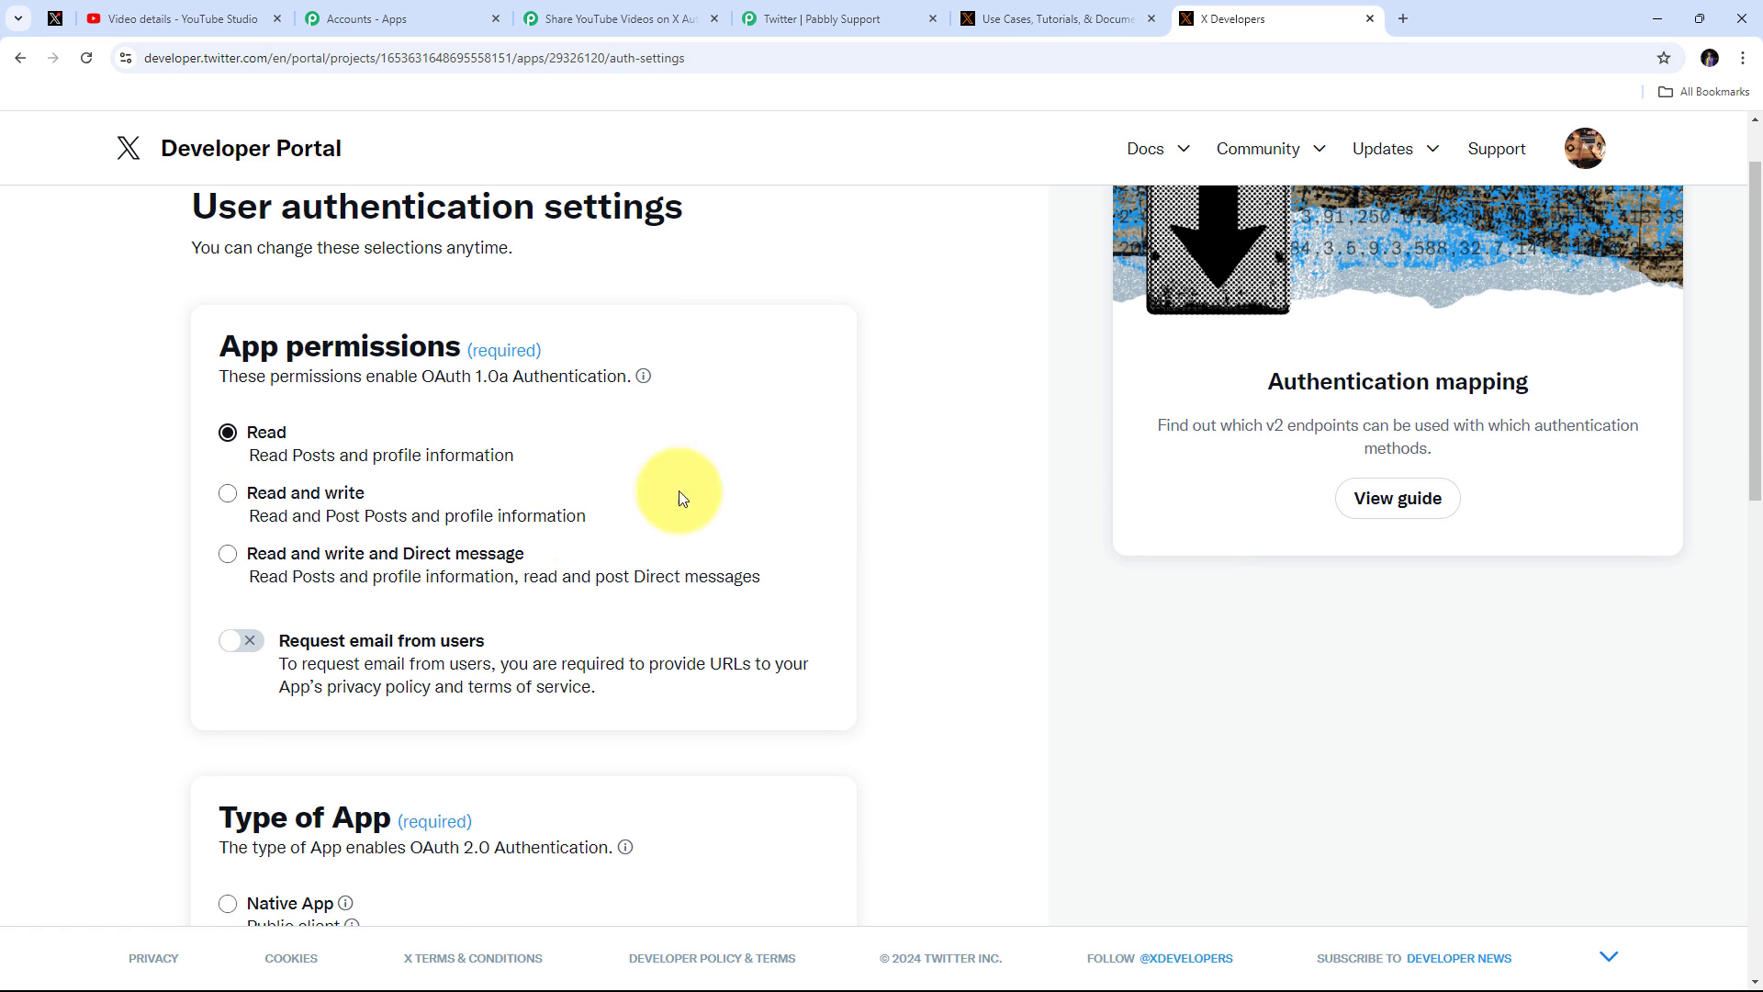
left_click(227, 552)
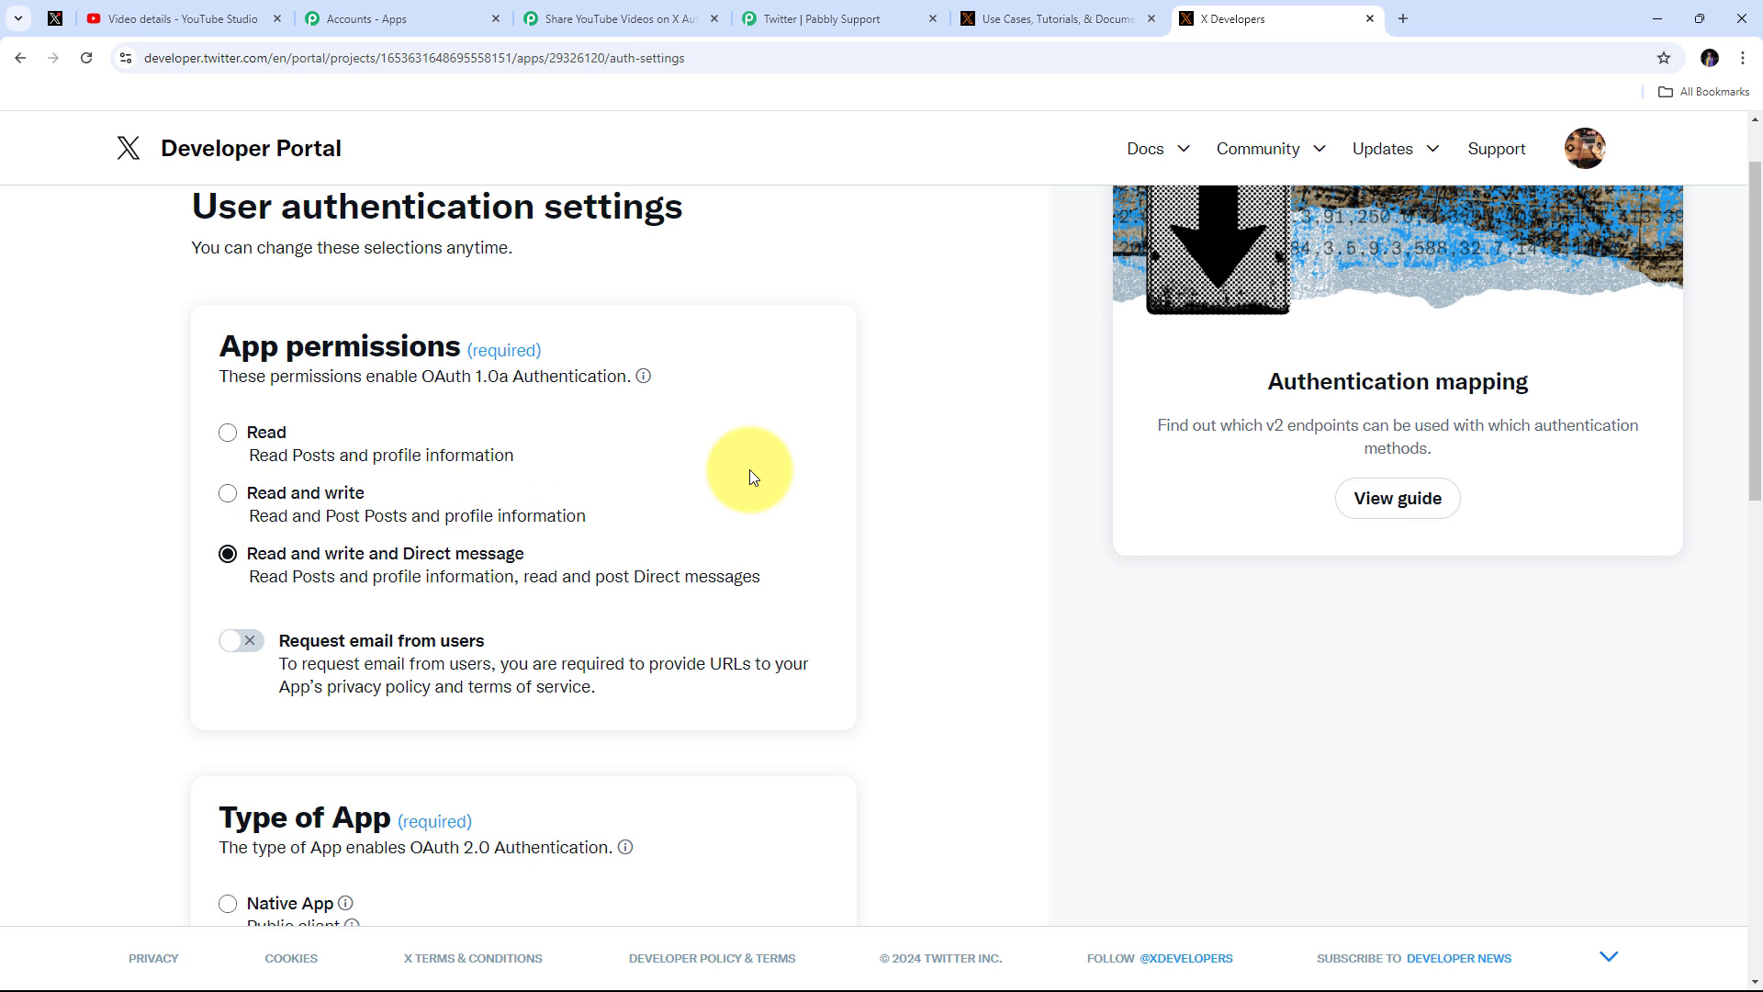
scroll(749, 470, "down", 4)
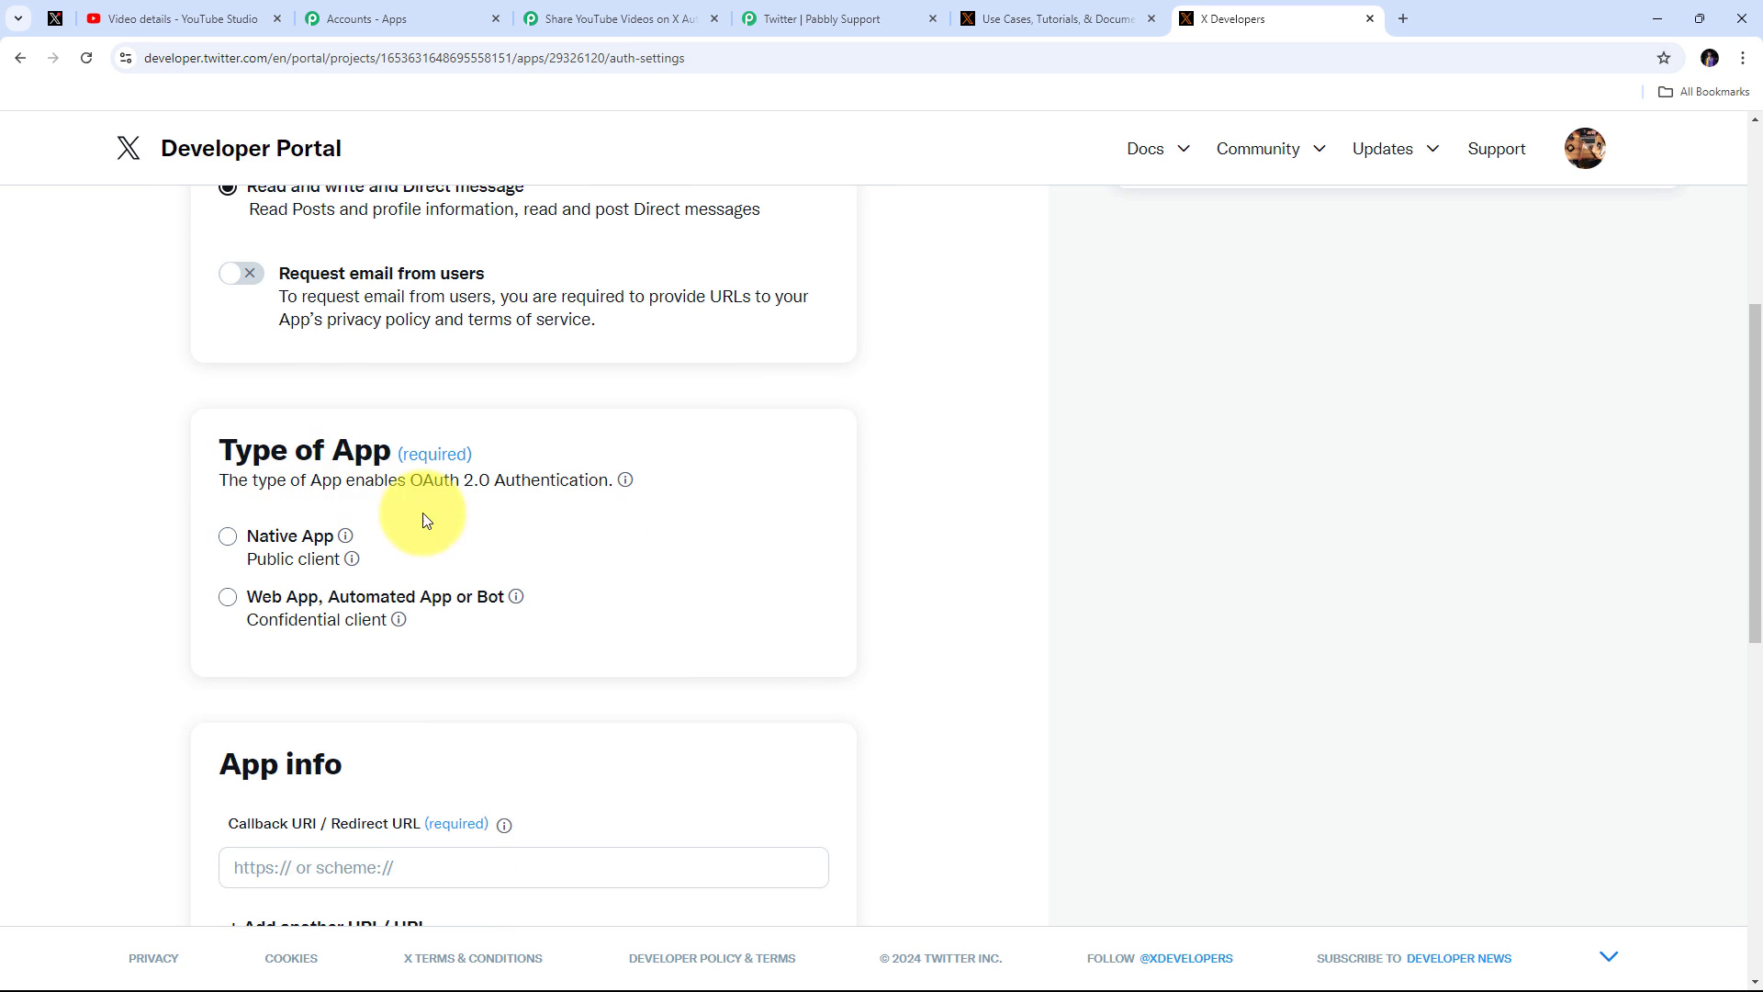
left_click(229, 599)
scroll(755, 531, "down", 4)
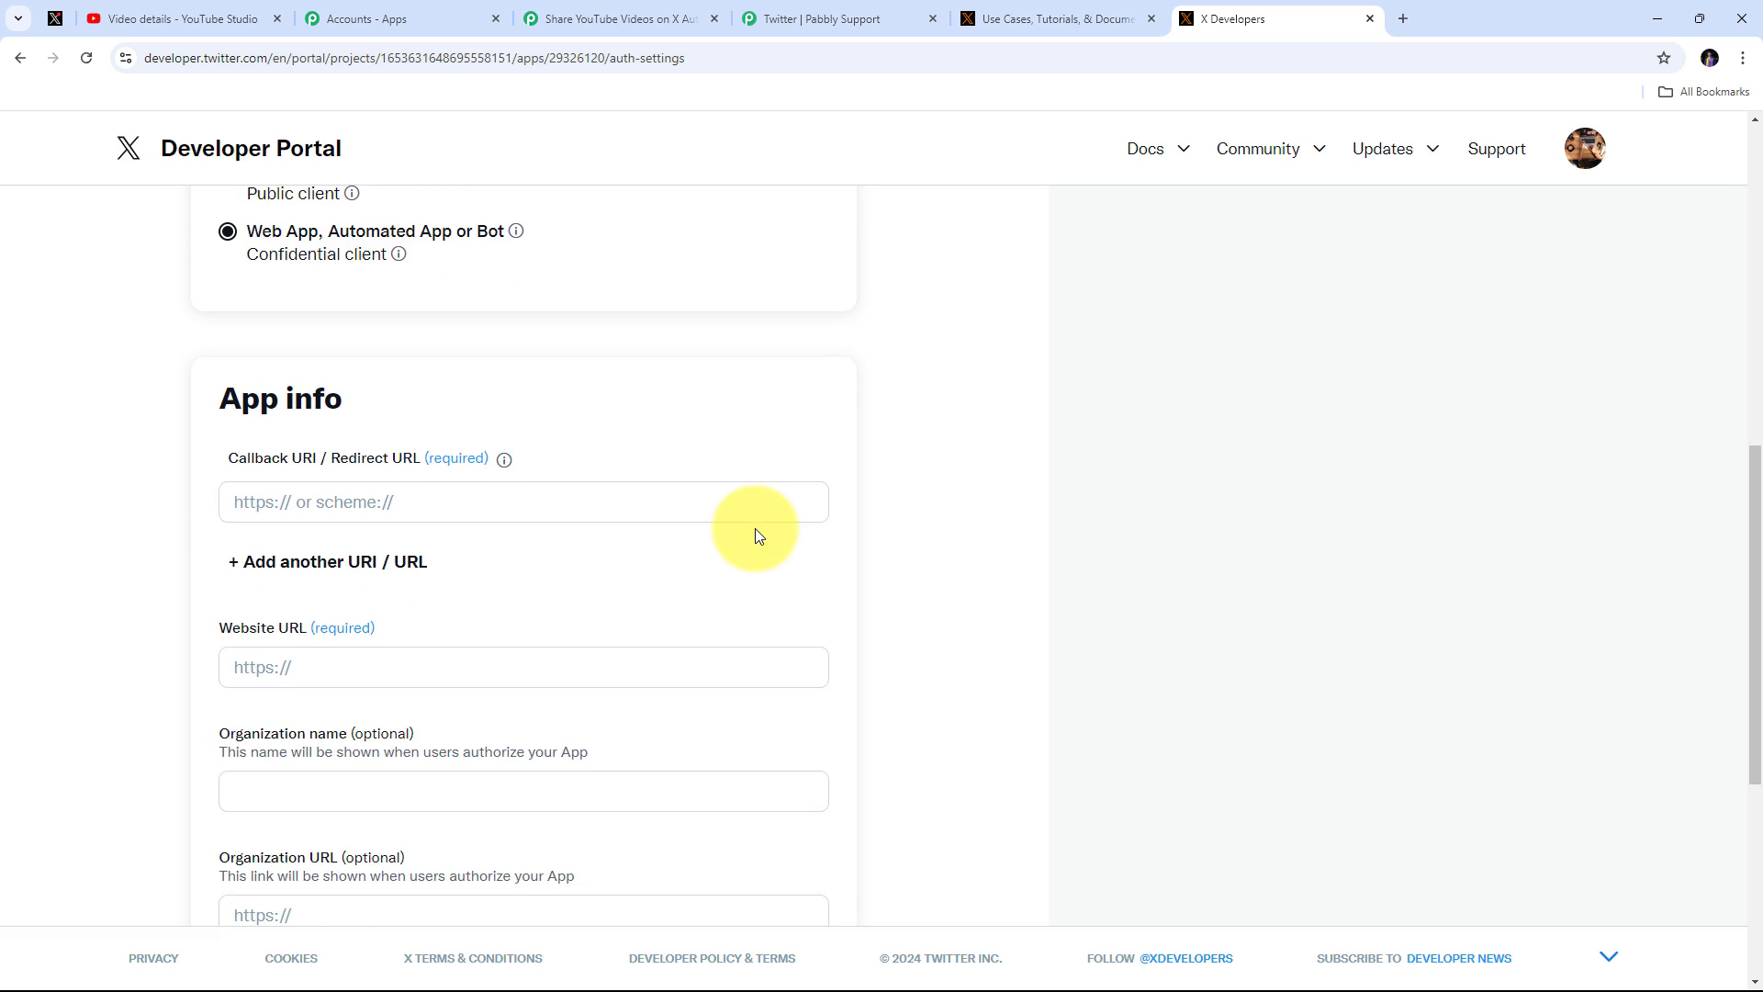
scroll(755, 527, "down", 1)
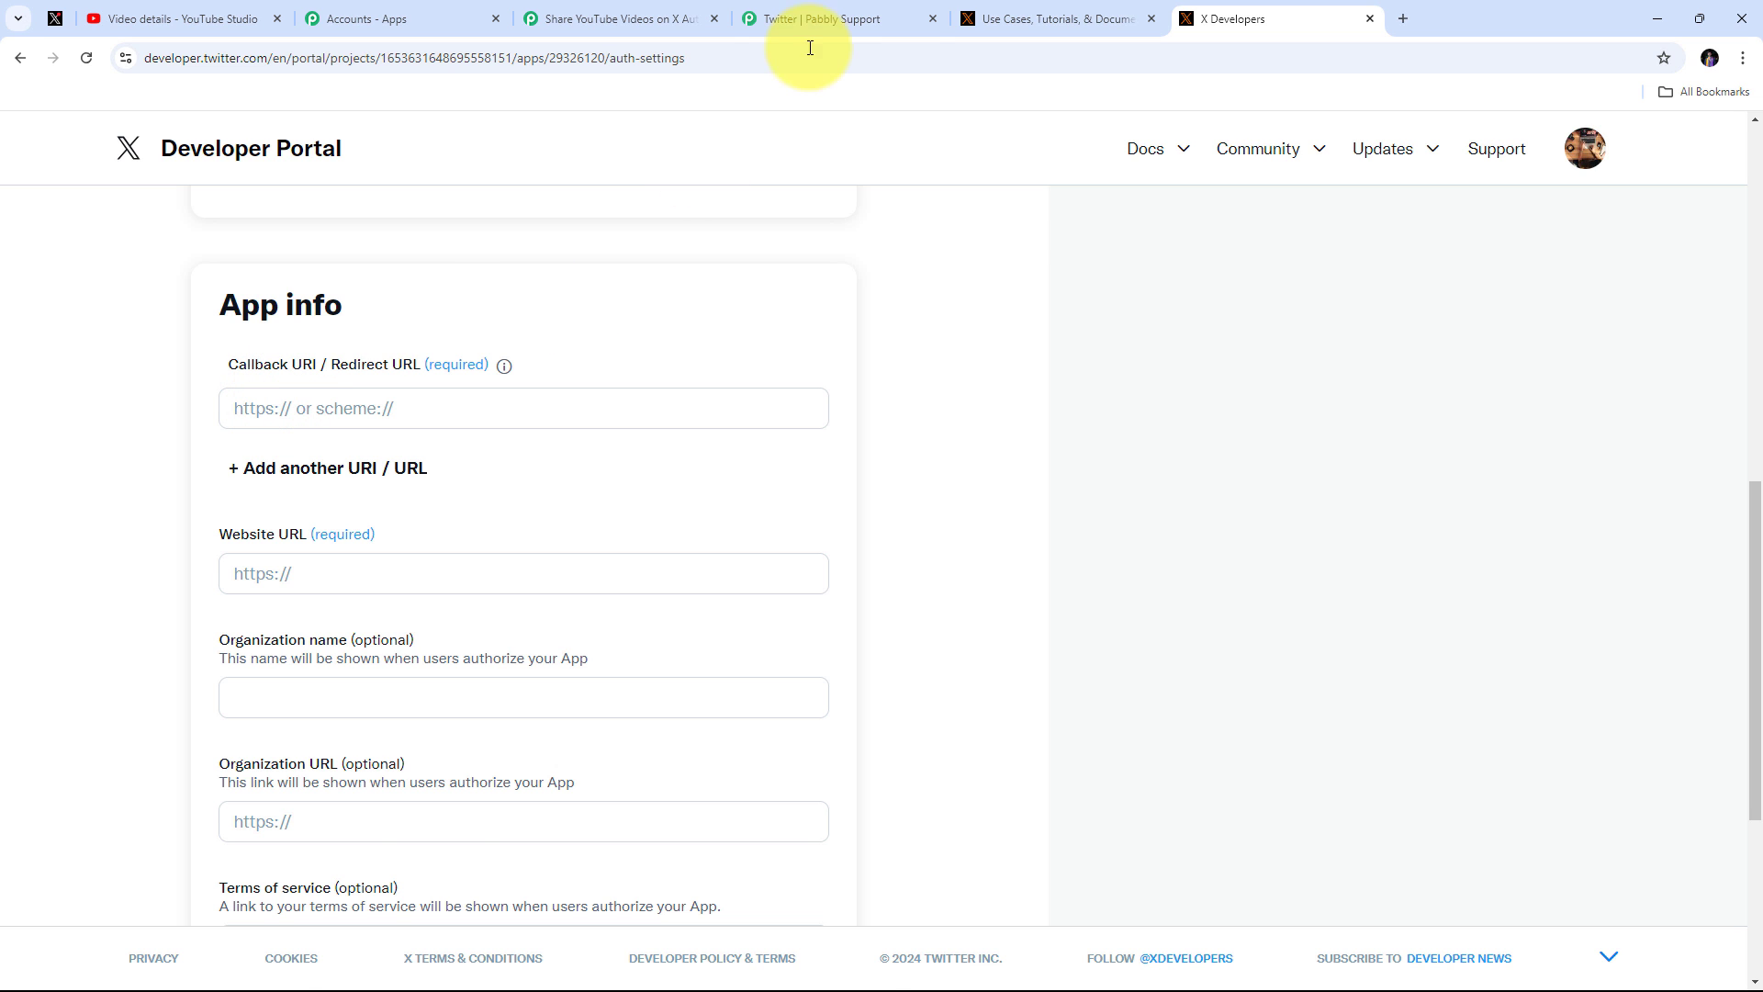
left_click(821, 20)
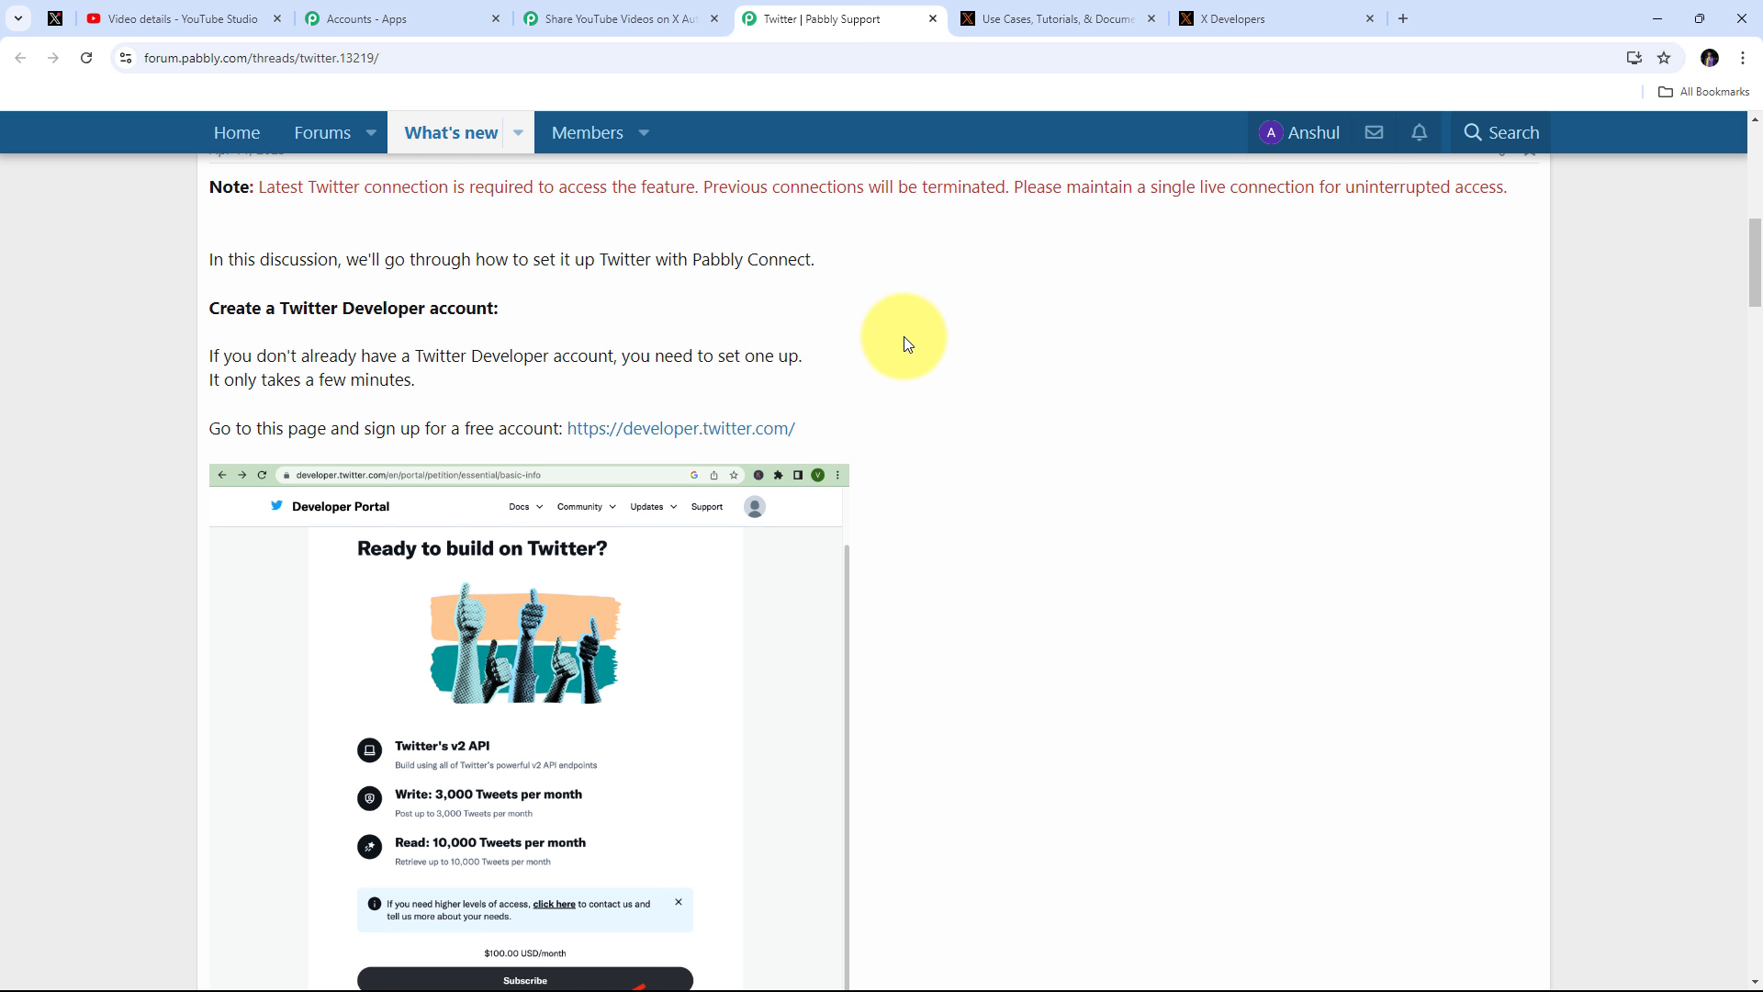
scroll(903, 339, "down", 3)
scroll(904, 340, "down", 20)
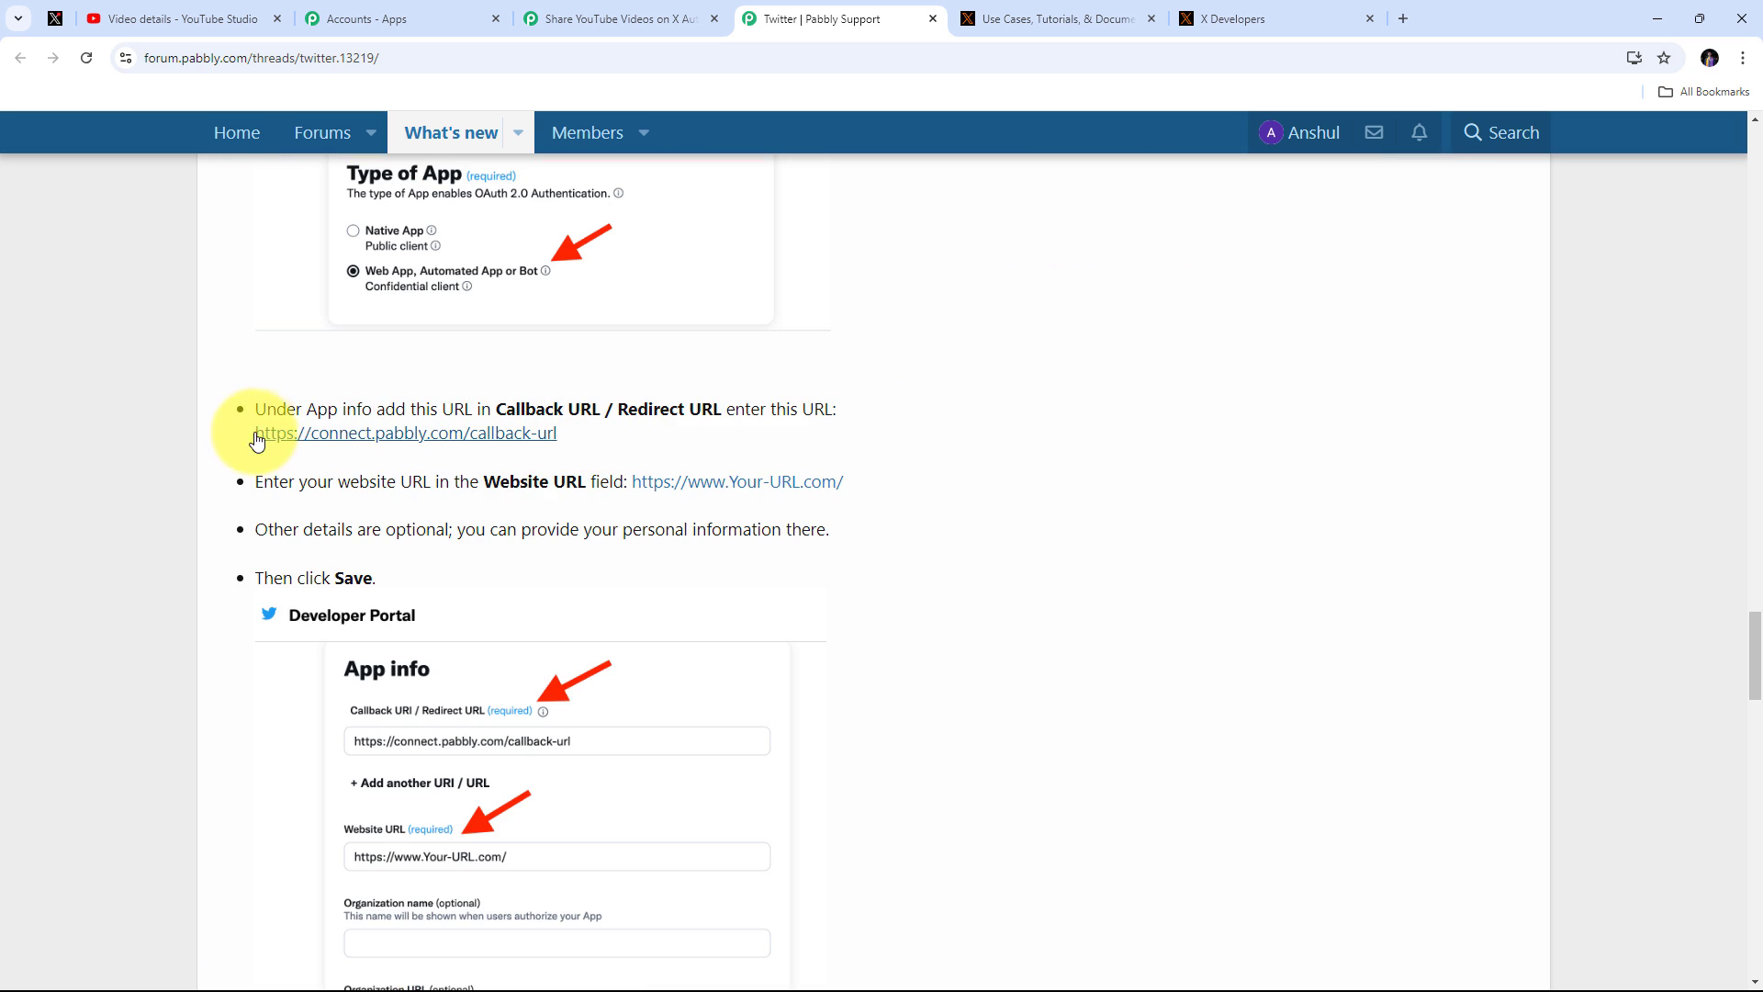
left_click_drag(249, 432, 580, 437)
key("ctrl+c")
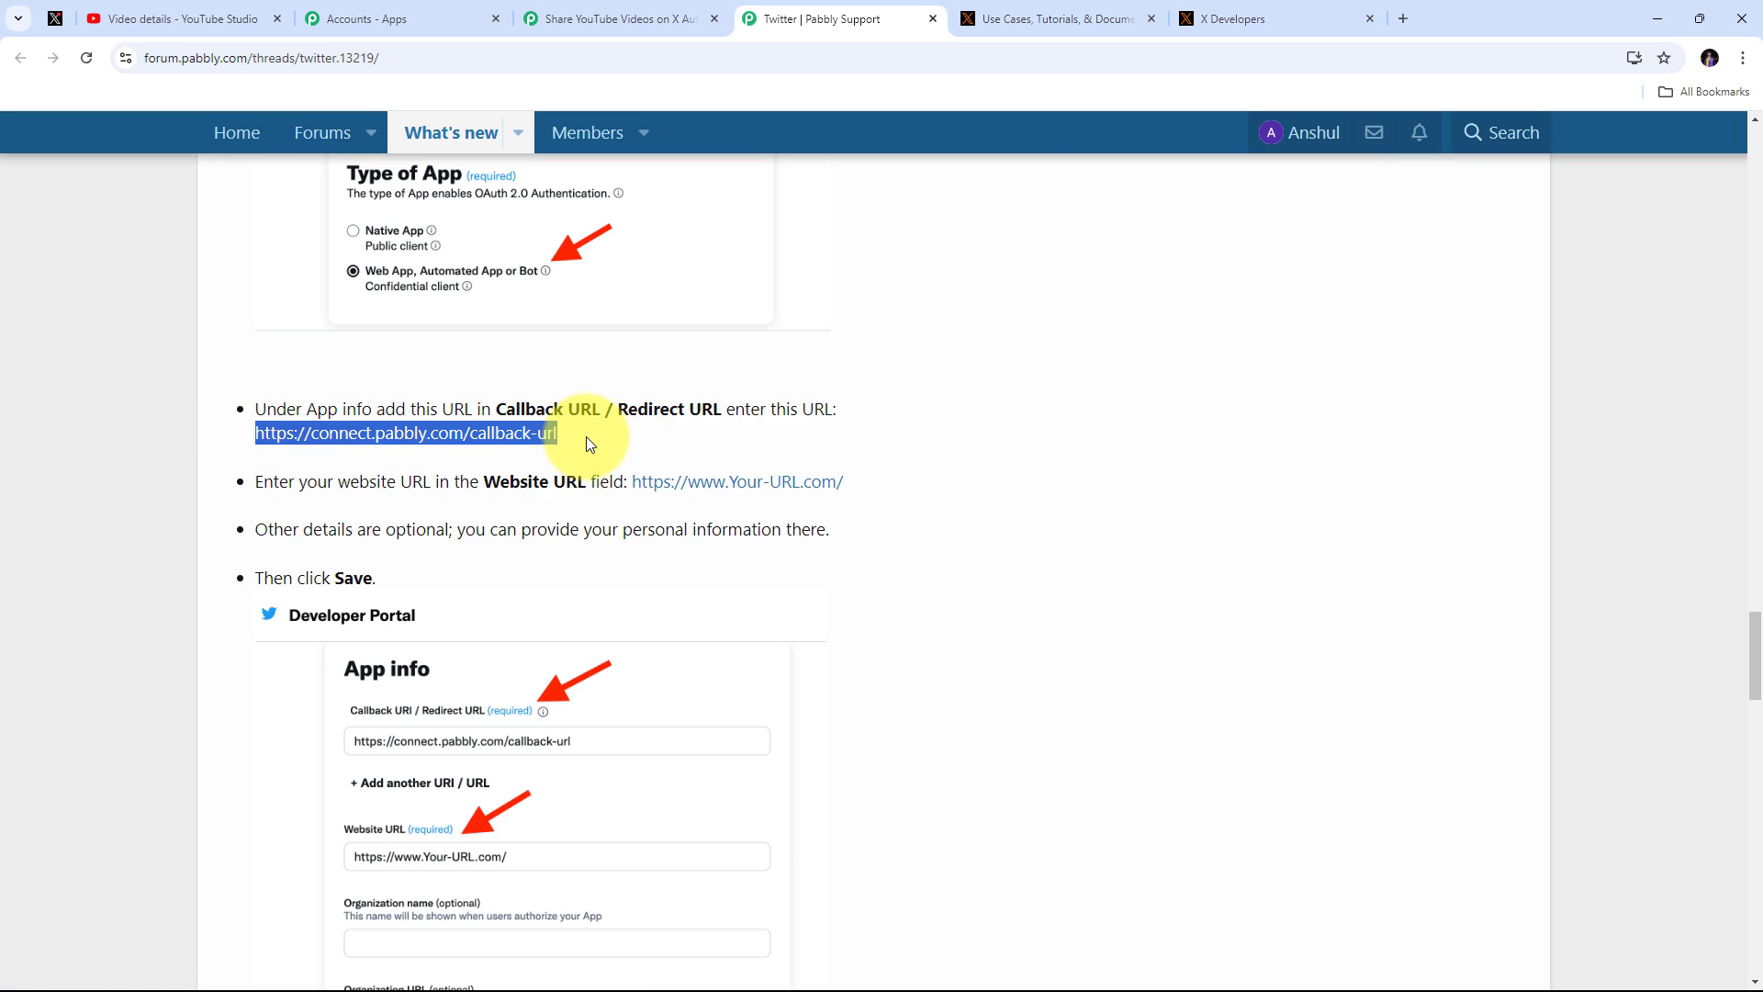
Step: Paste the Pabbly callback URL into Callback URL and the Pabbly website address into Website URL
left_click(1245, 18)
left_click(256, 400)
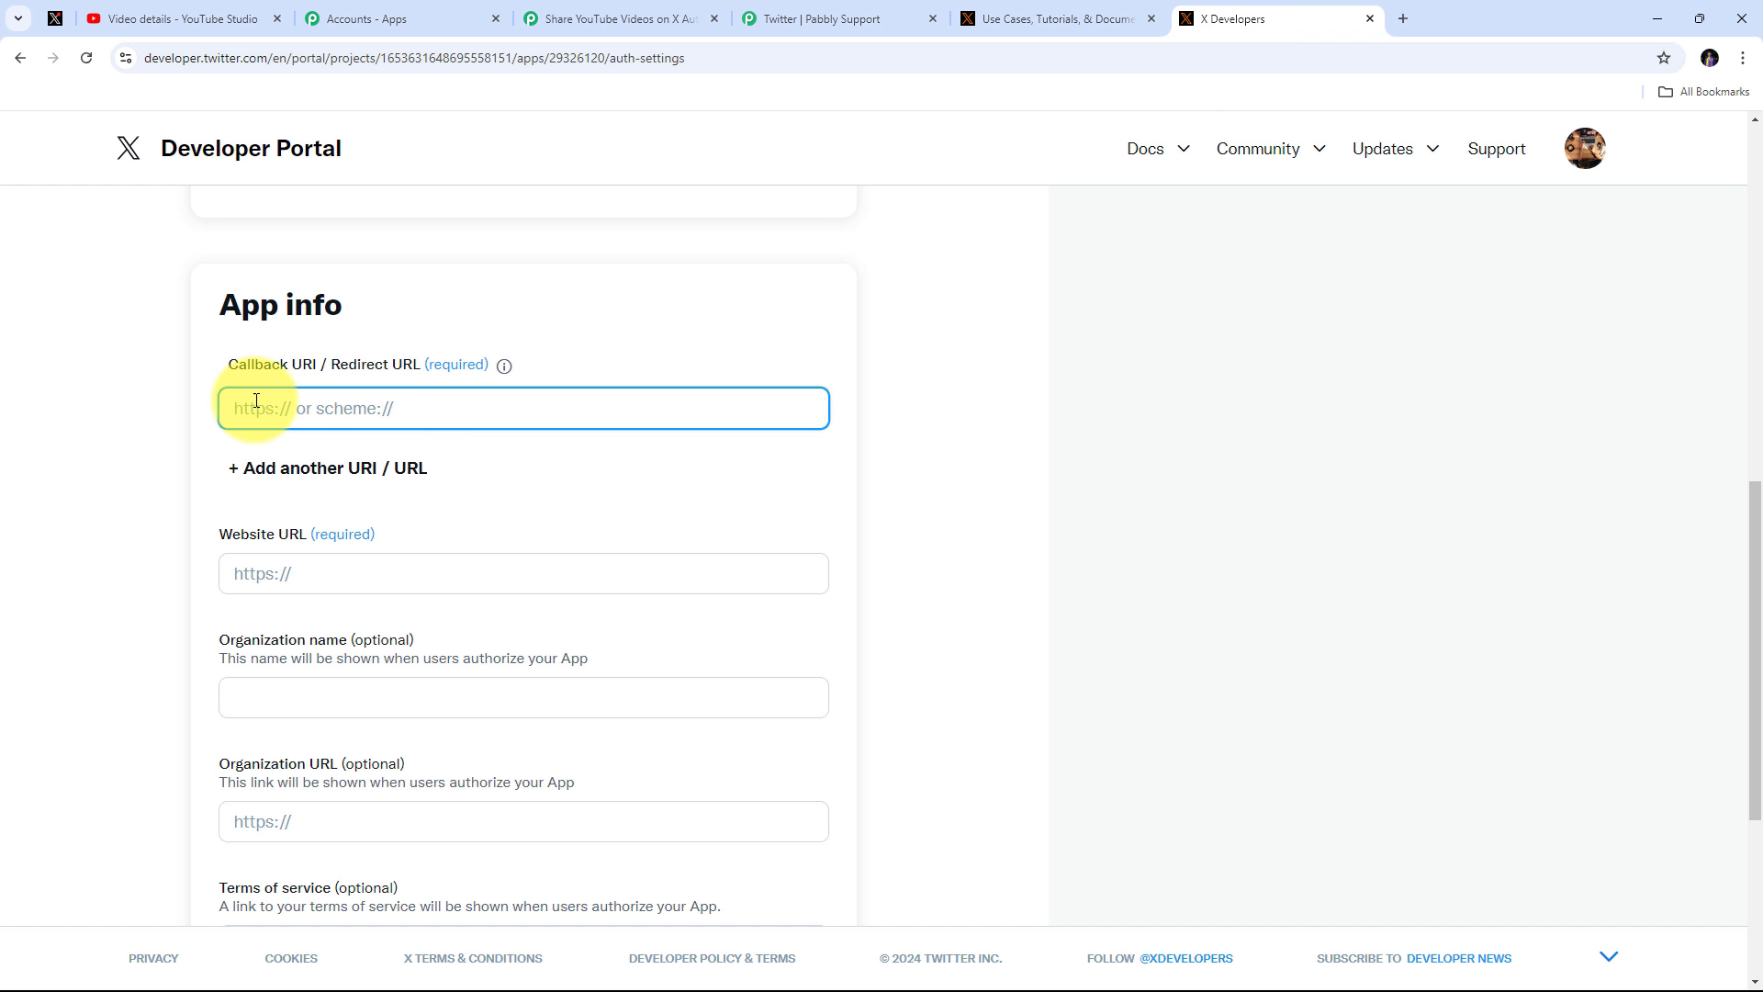
right_click(256, 401)
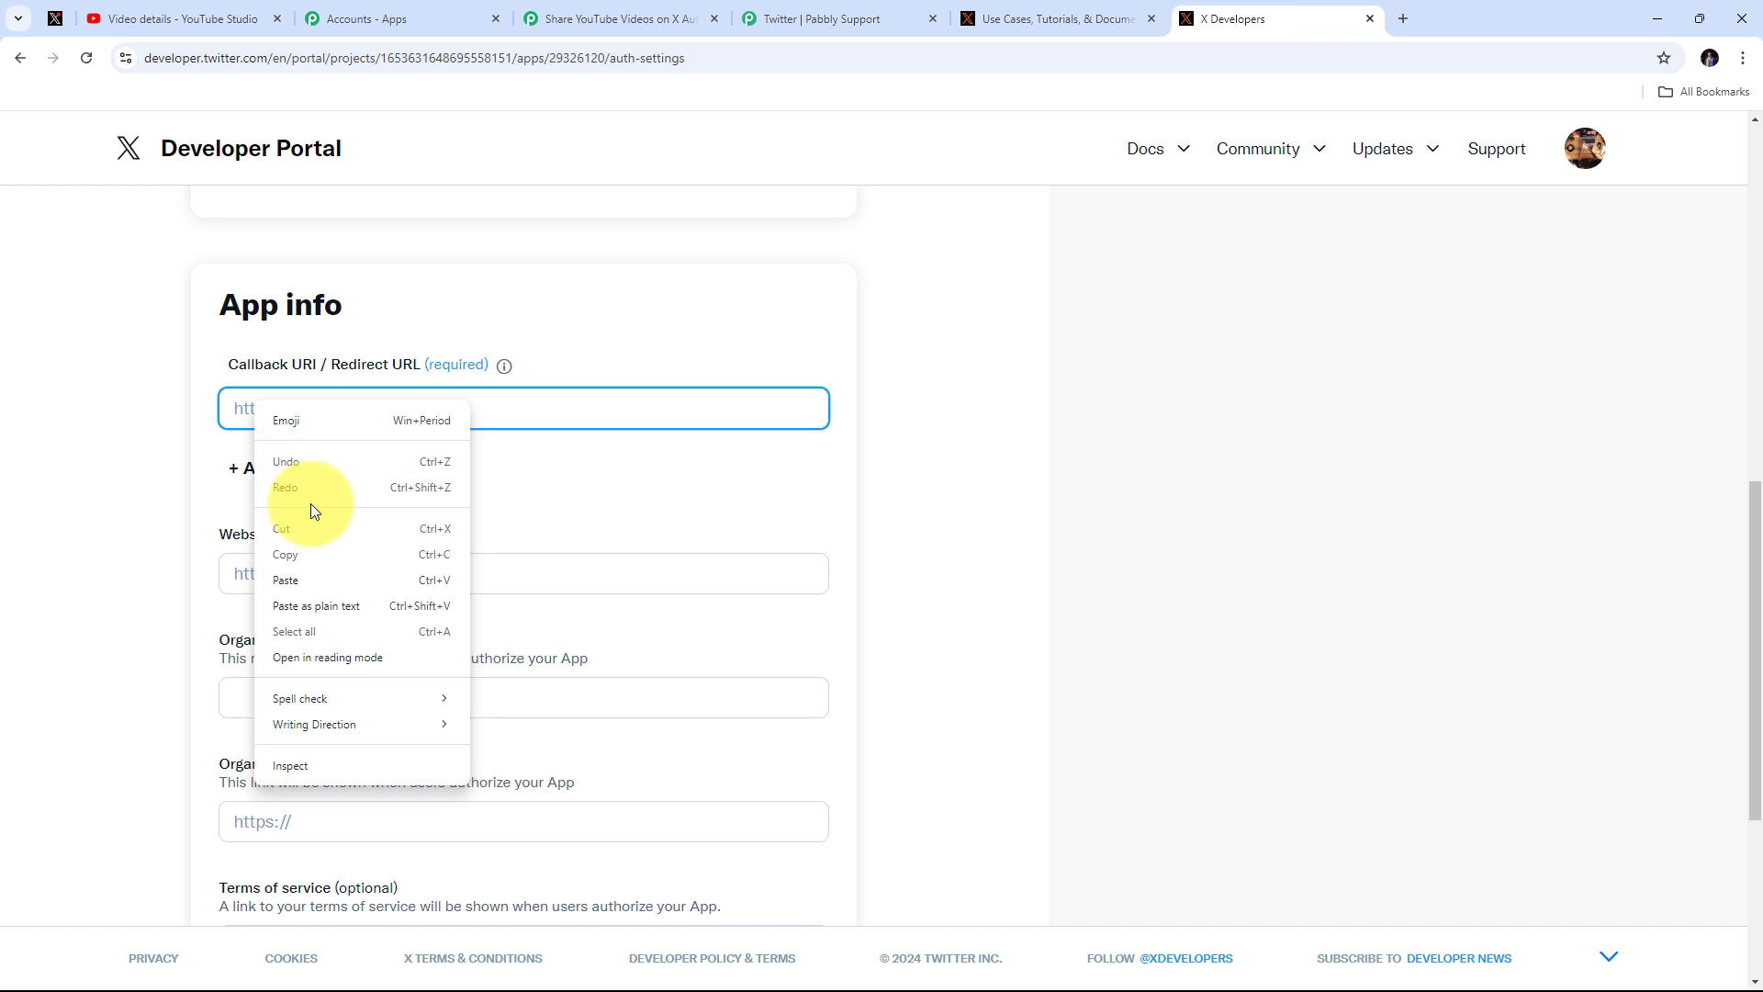
left_click(300, 581)
scroll(491, 492, "down", 1)
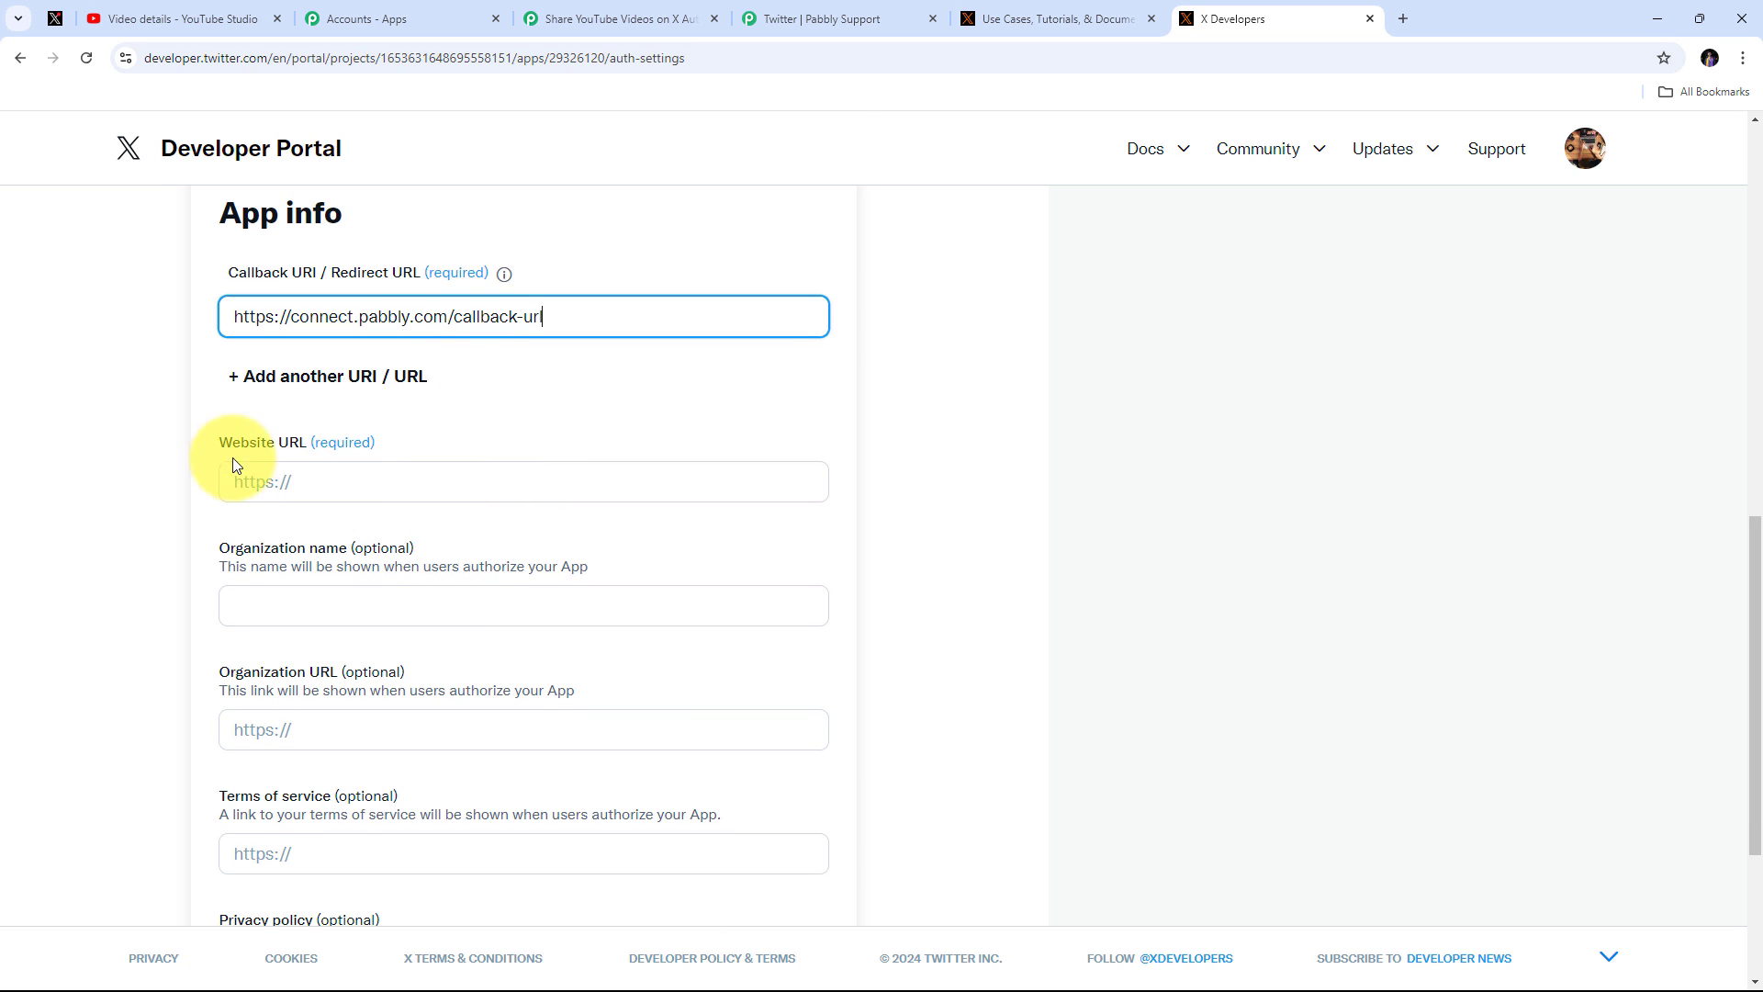
left_click(320, 480)
type("https://www.pabbly.com/")
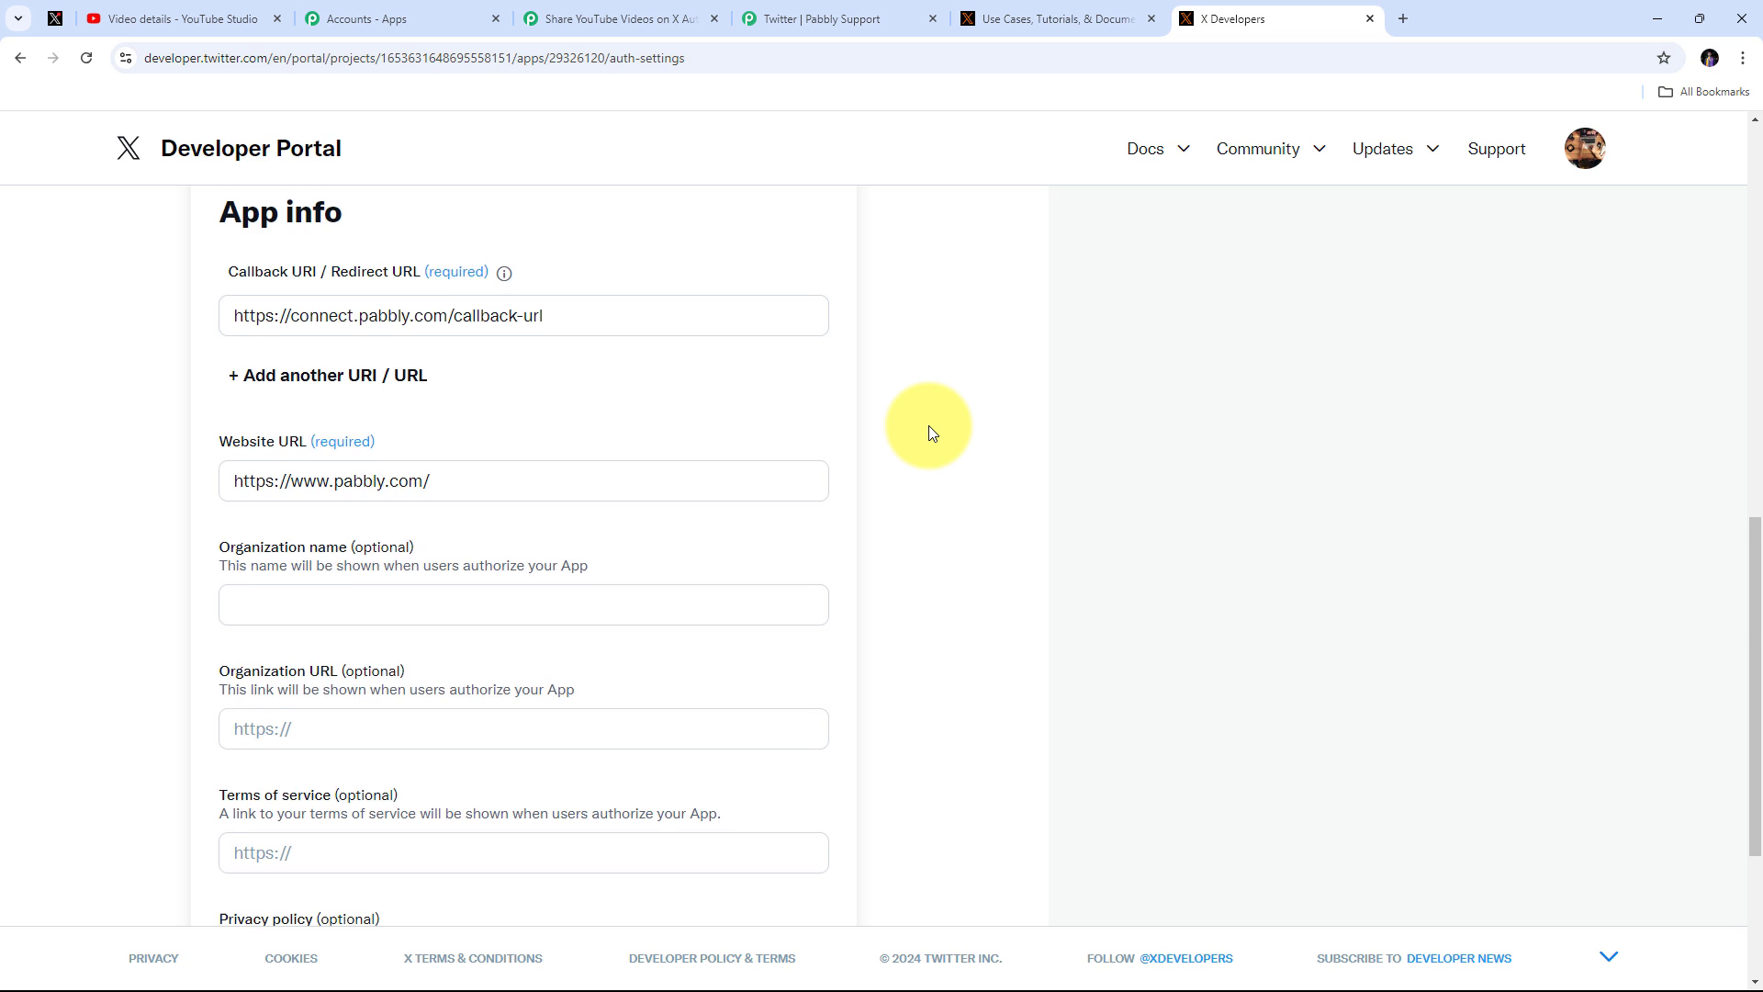
Step: Save the authentication settings and confirm the permission change
scroll(928, 426, "down", 3)
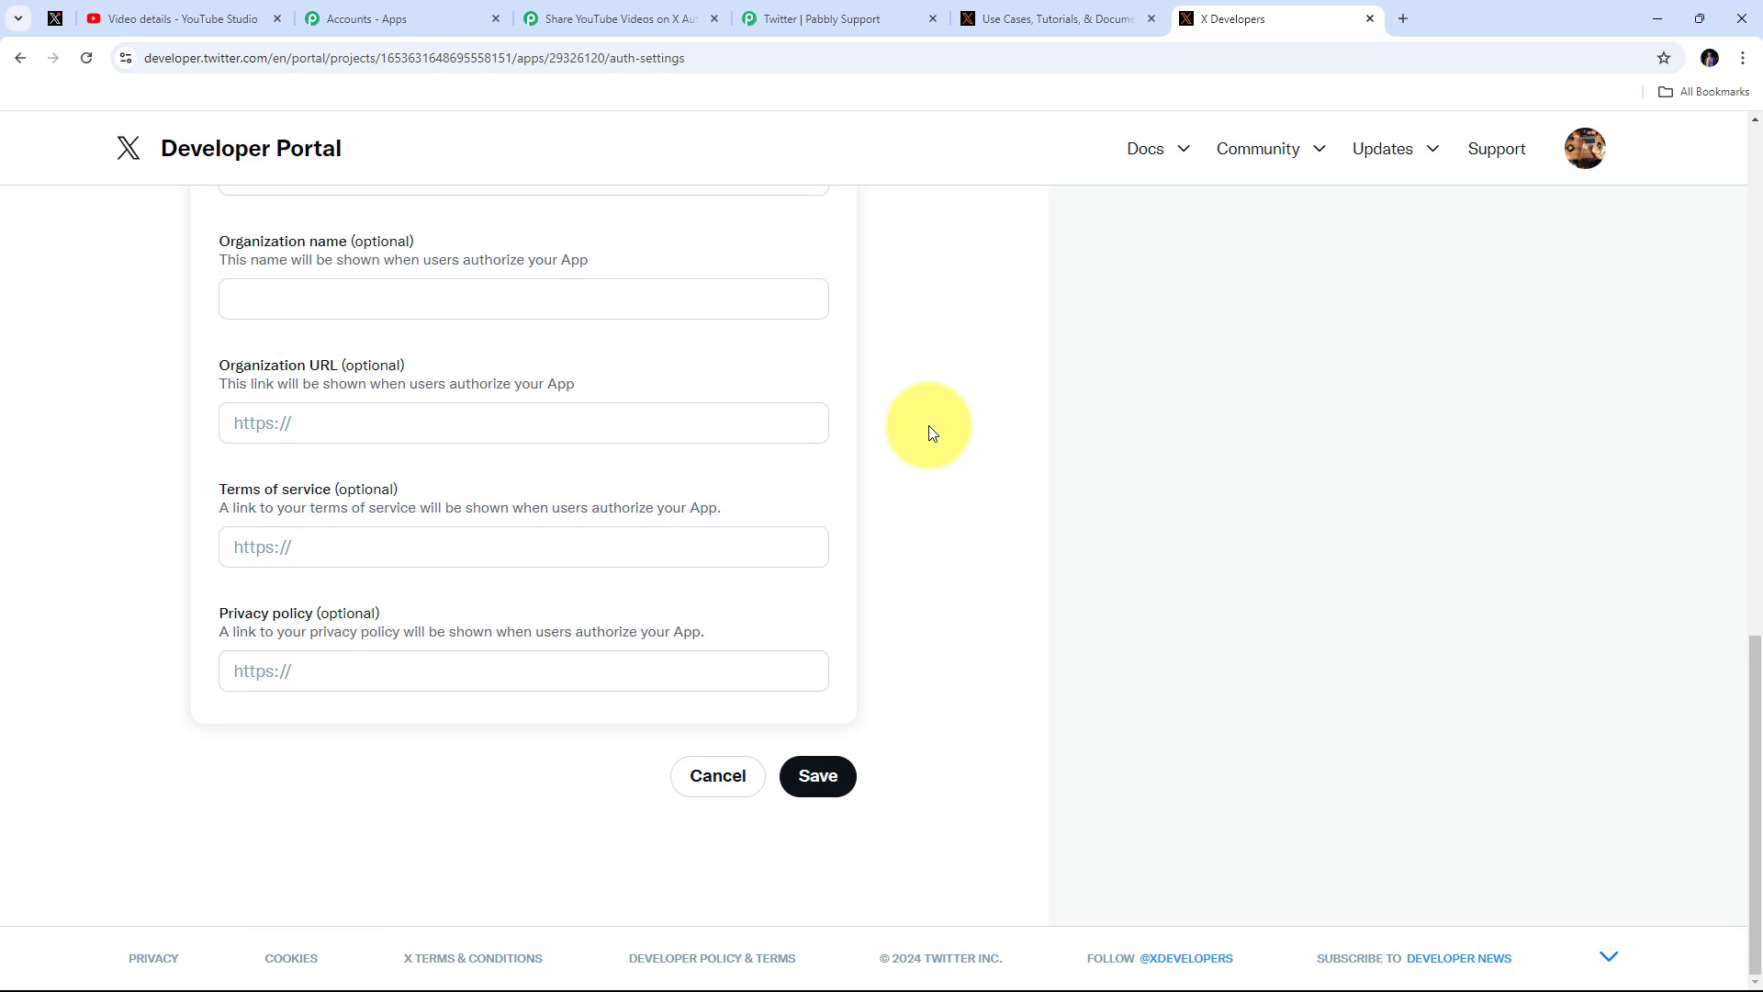
left_click(820, 776)
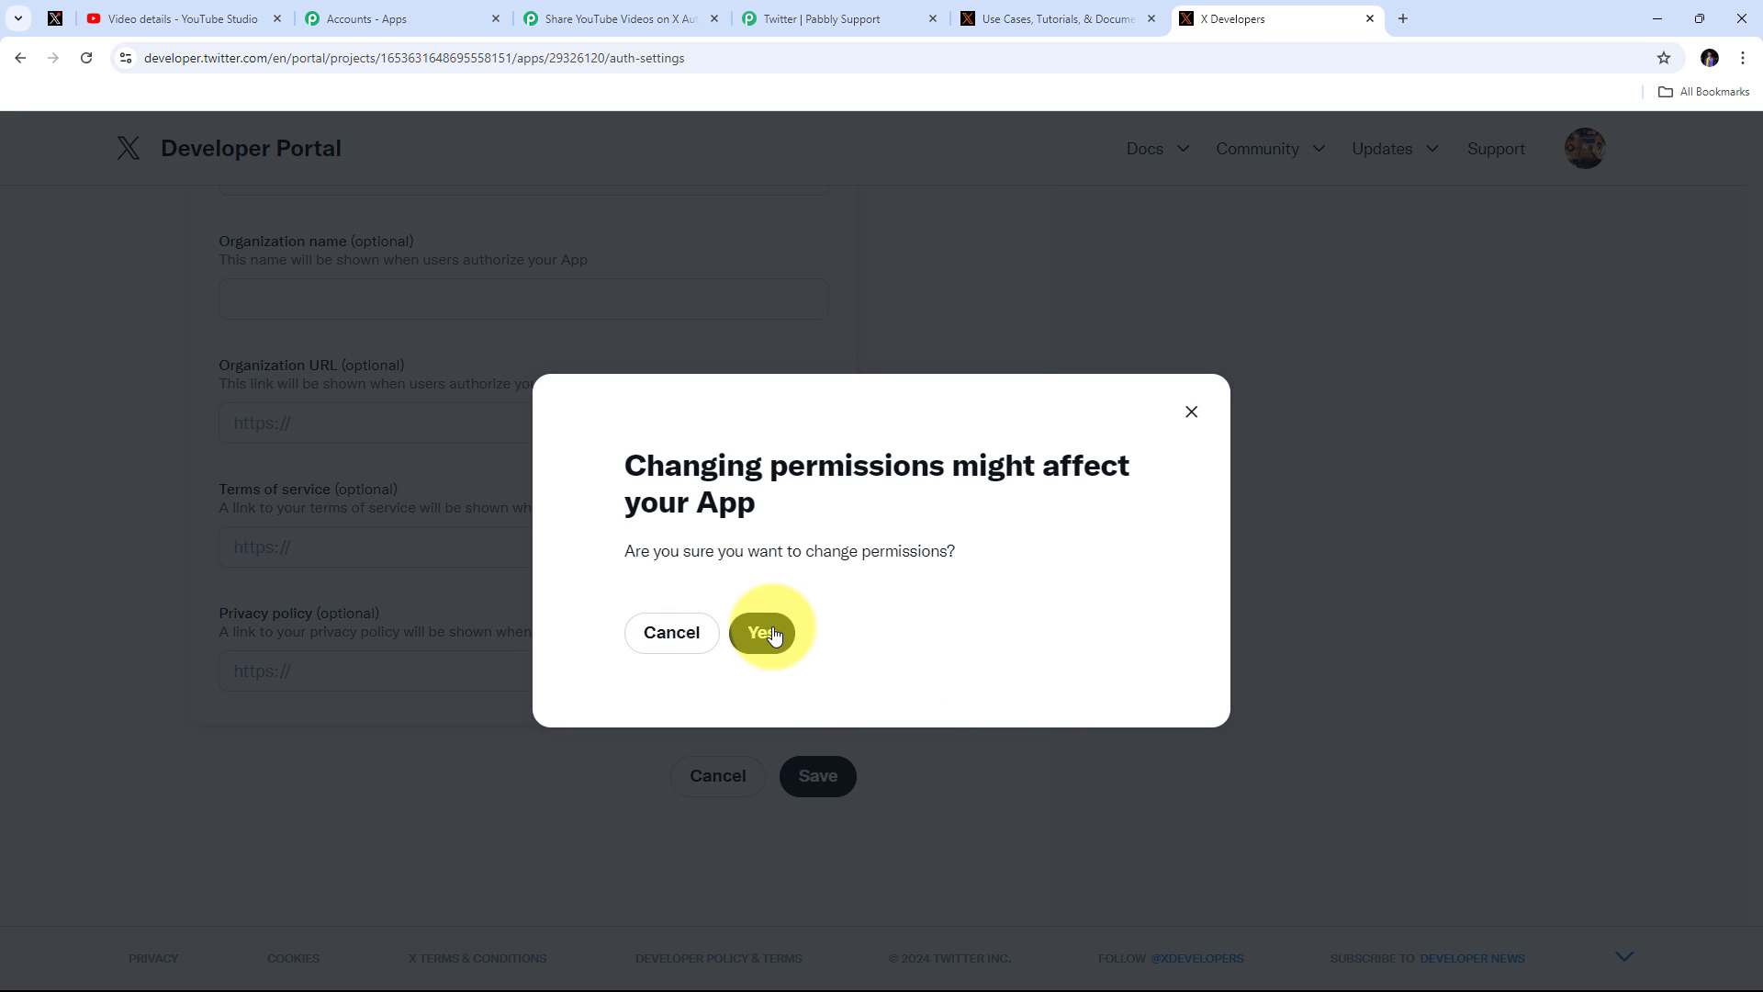
left_click(770, 632)
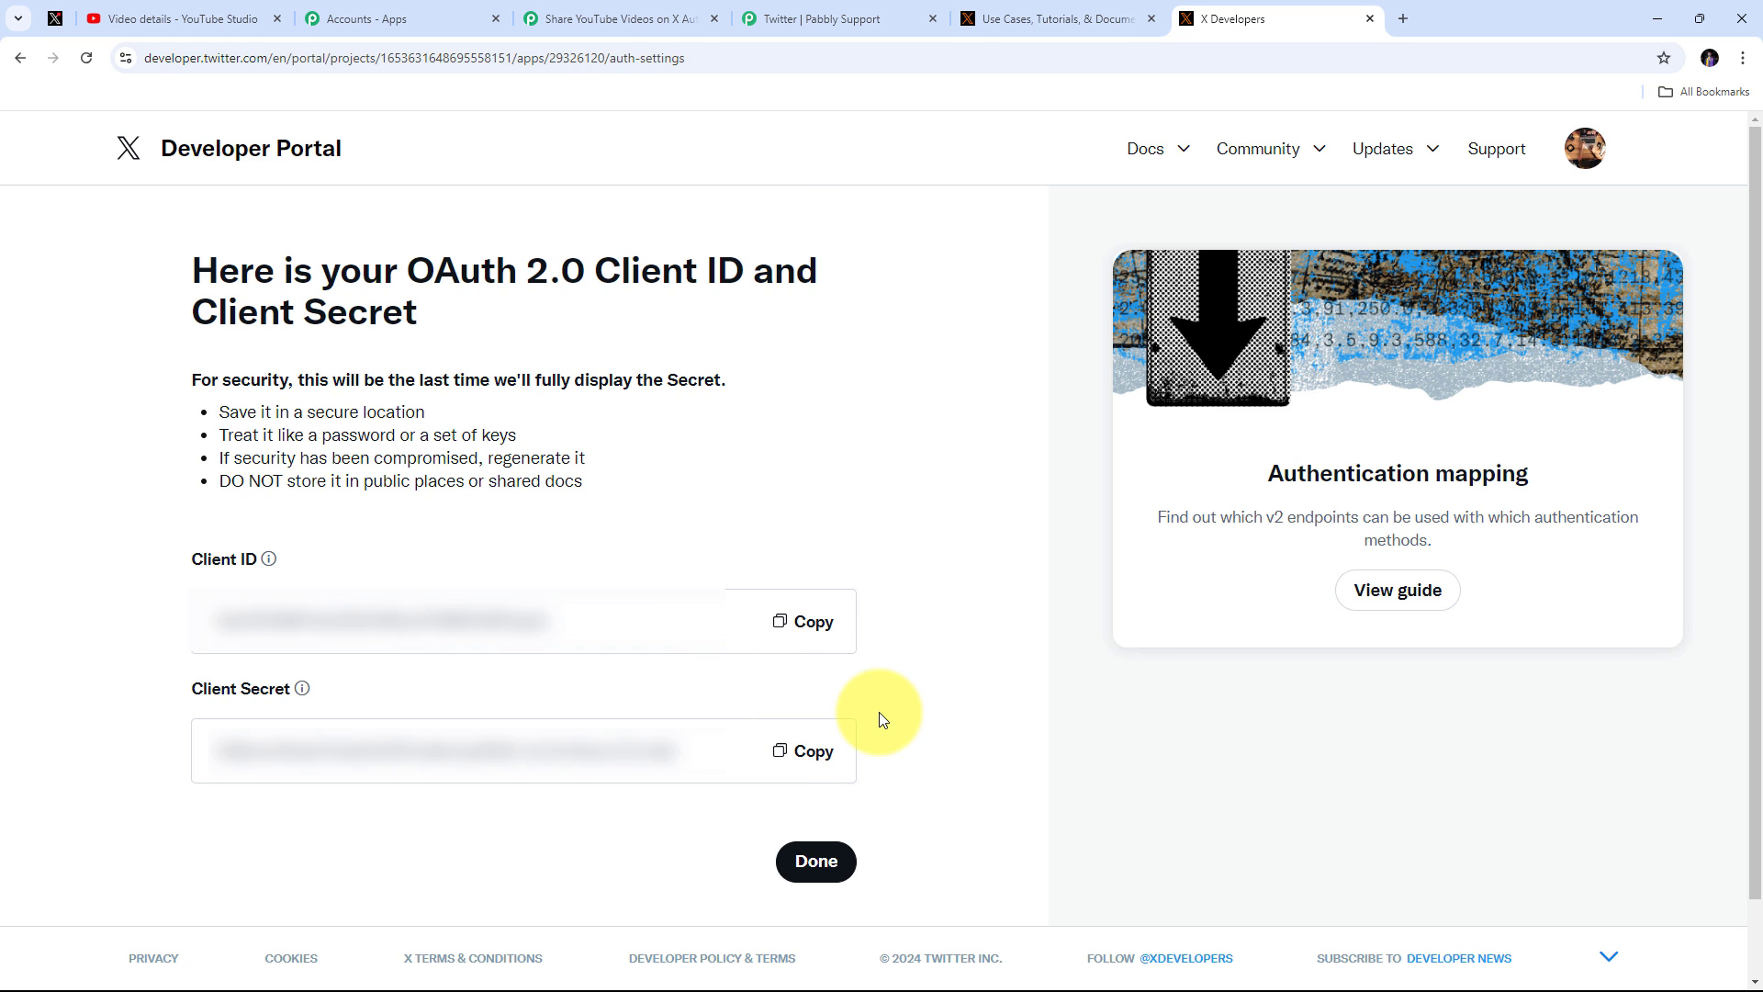
Step: Save the client ID and secret in Pabbly's Connect Application and authorize the Pabbly Key app on X
left_click(620, 18)
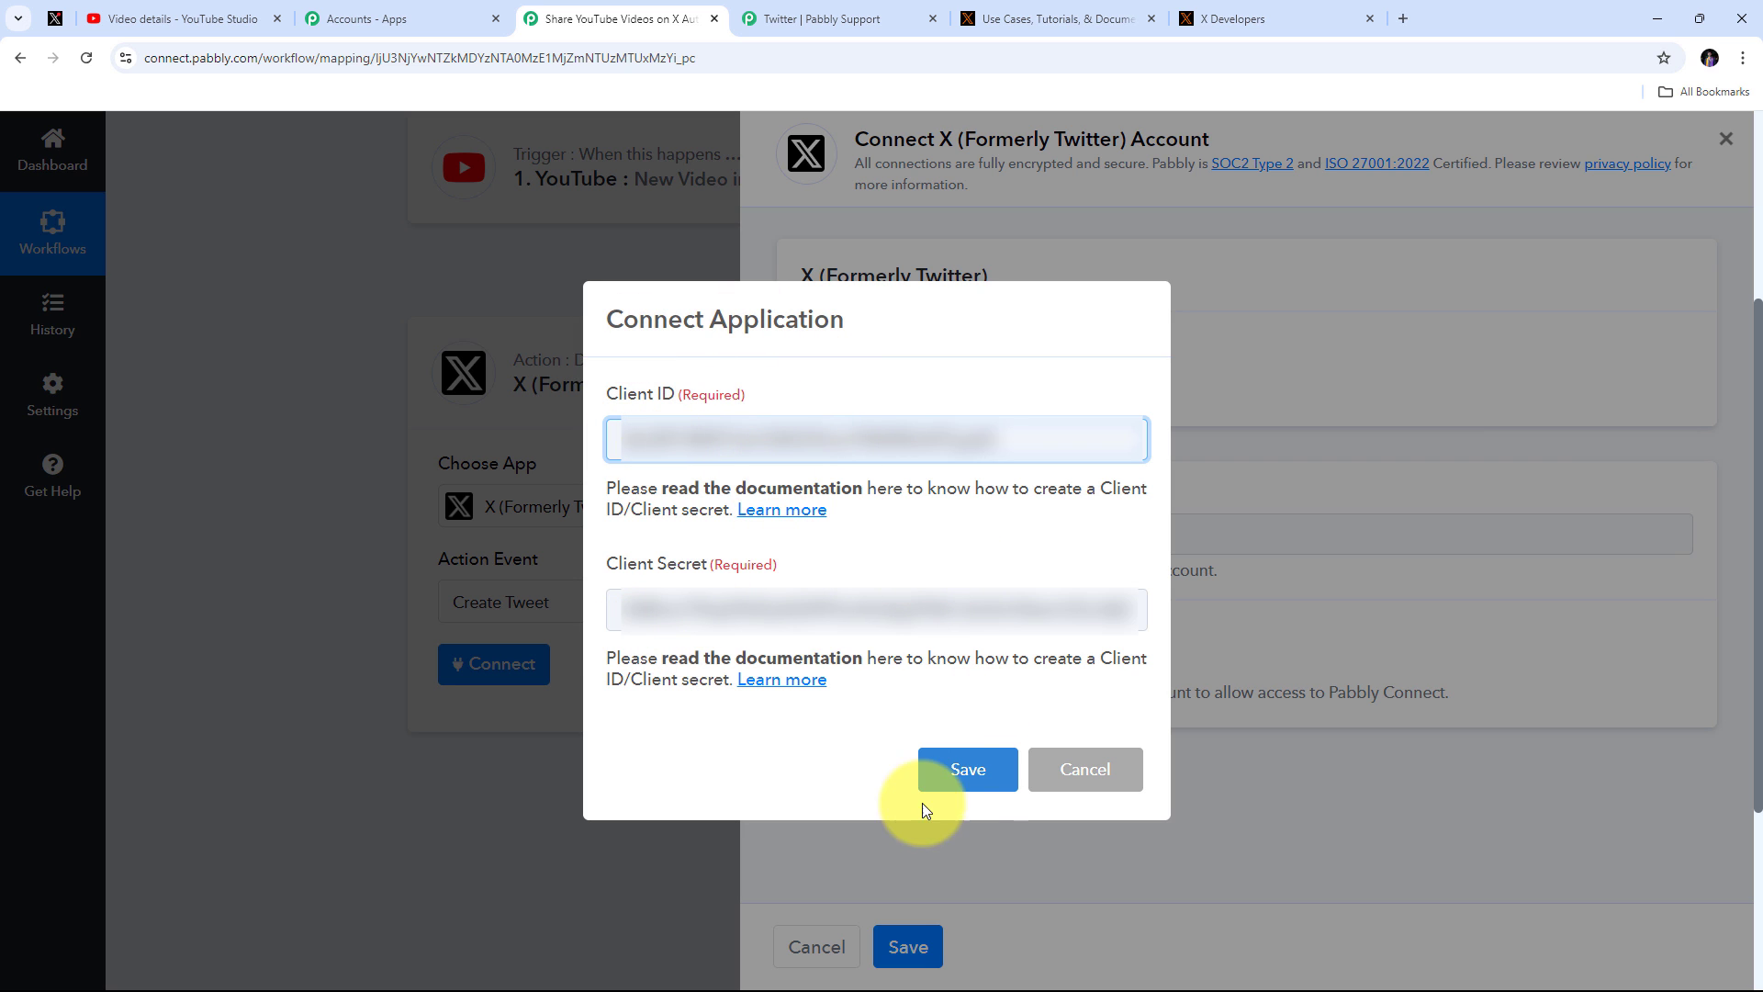
left_click(969, 773)
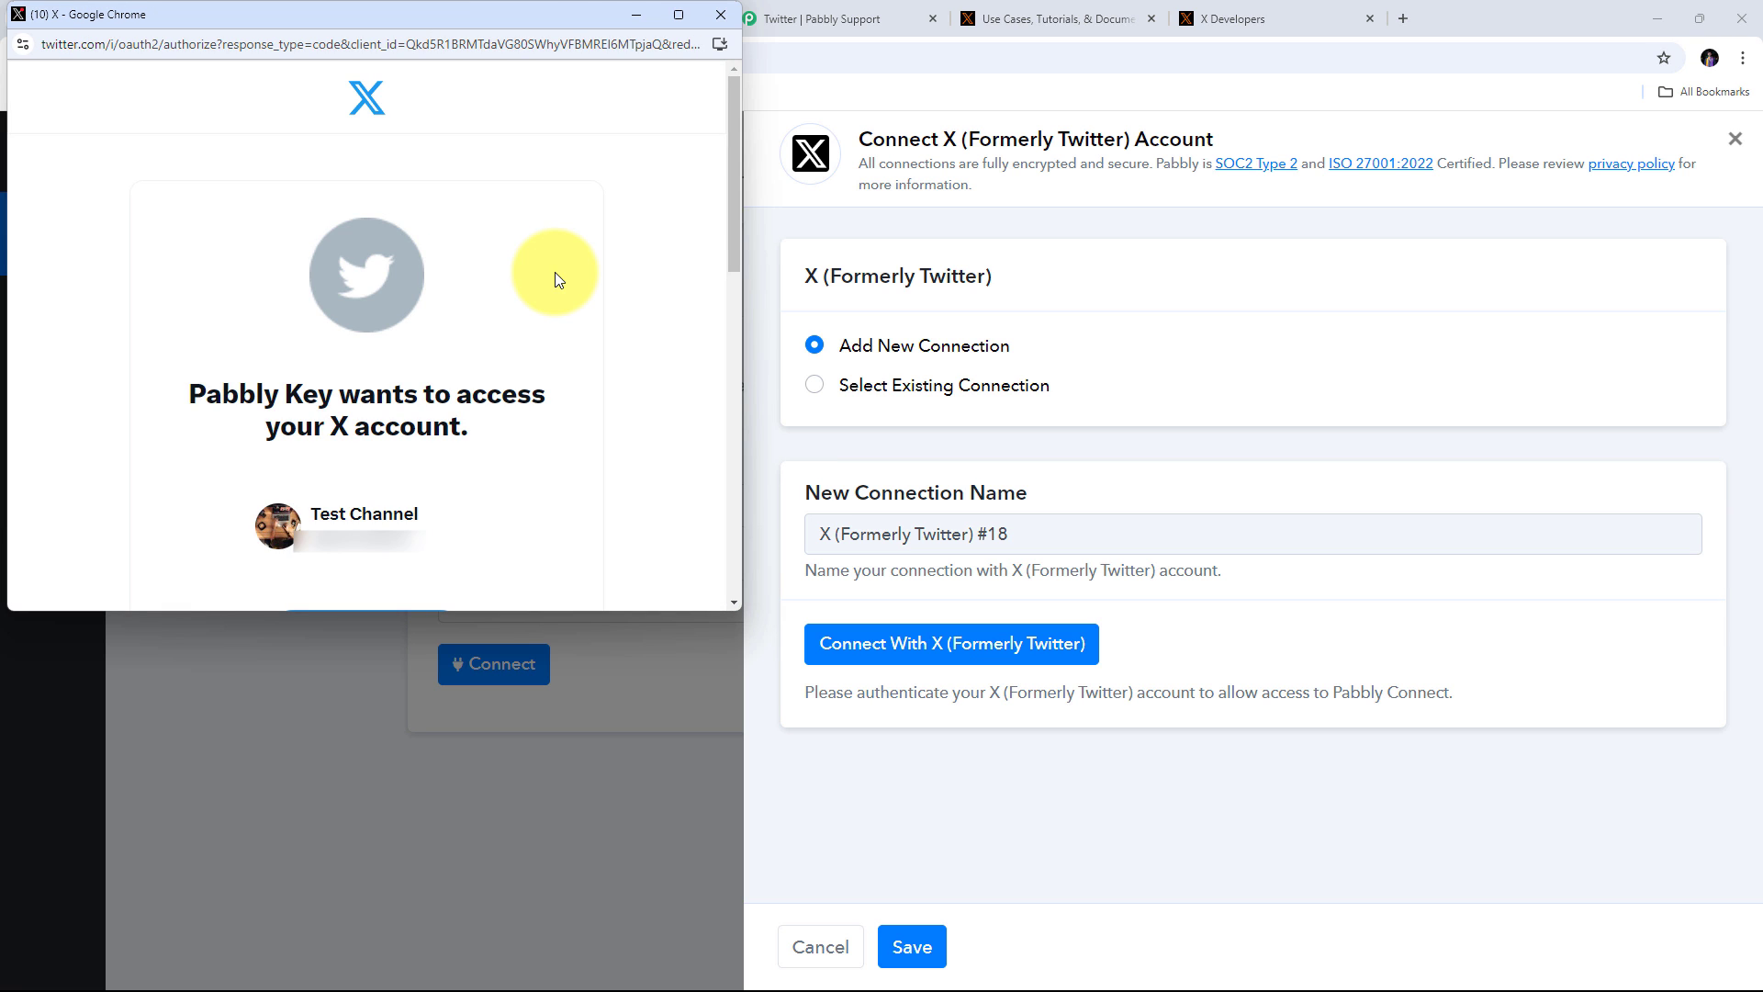
left_click_drag(731, 207, 730, 550)
scroll(401, 137, "up", 4)
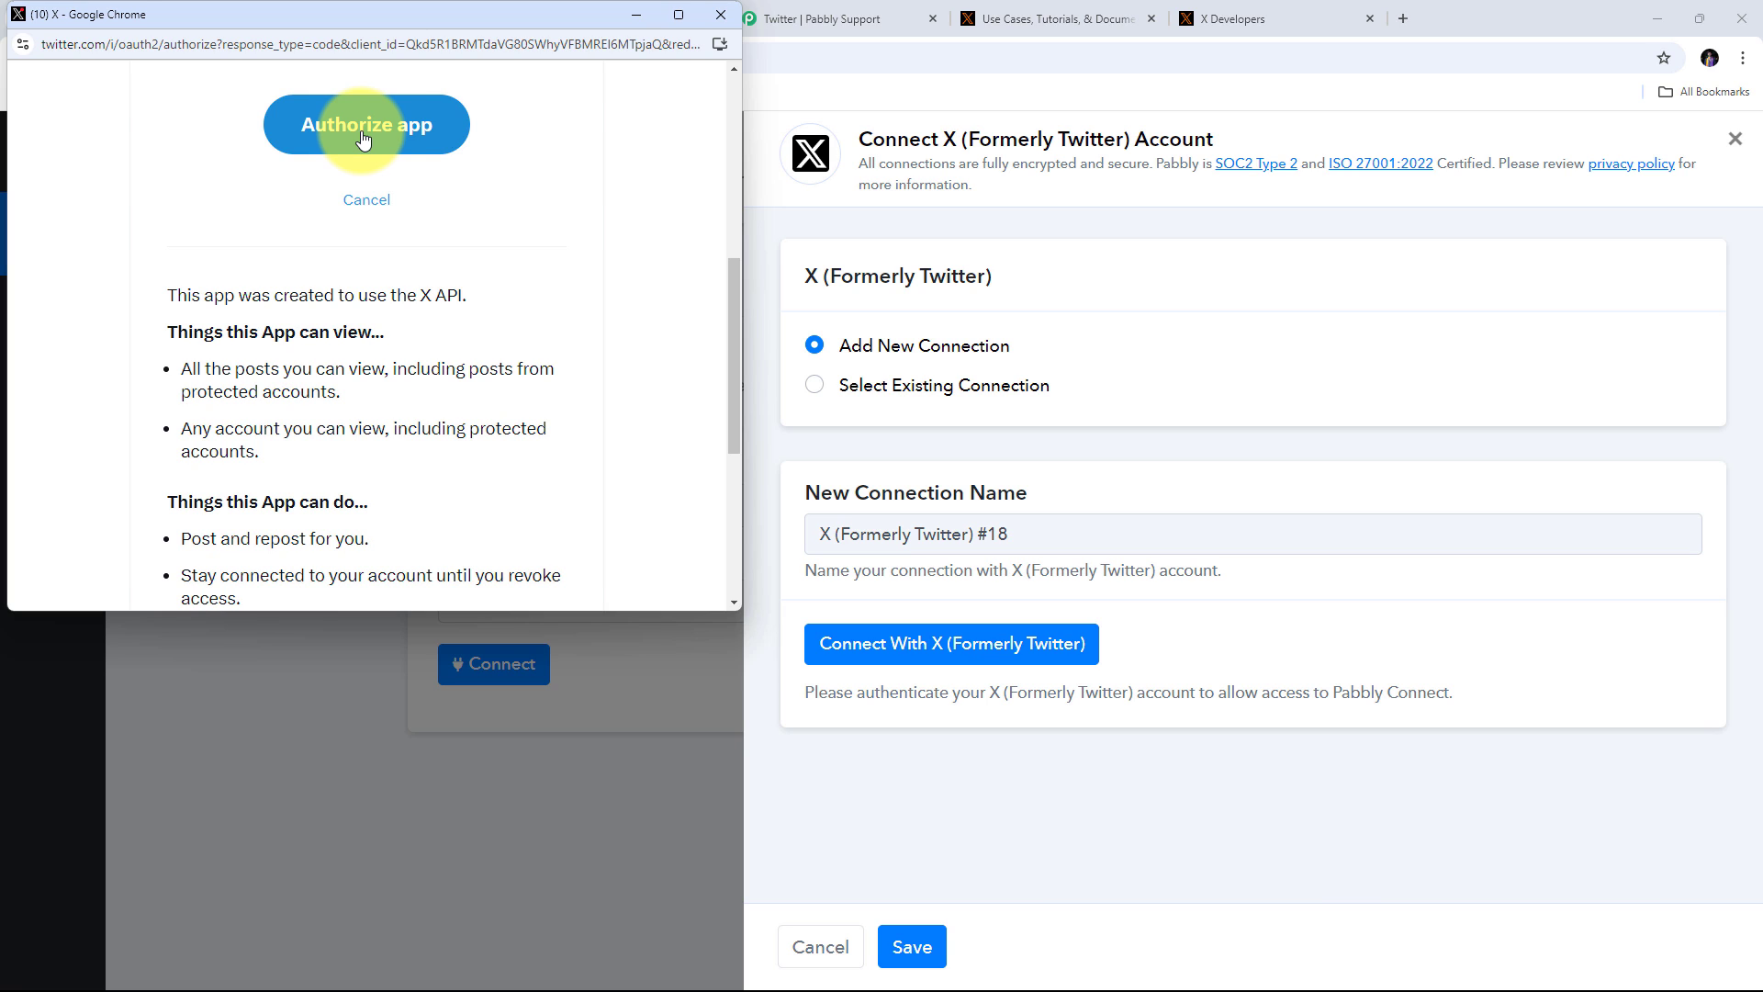
left_click(379, 135)
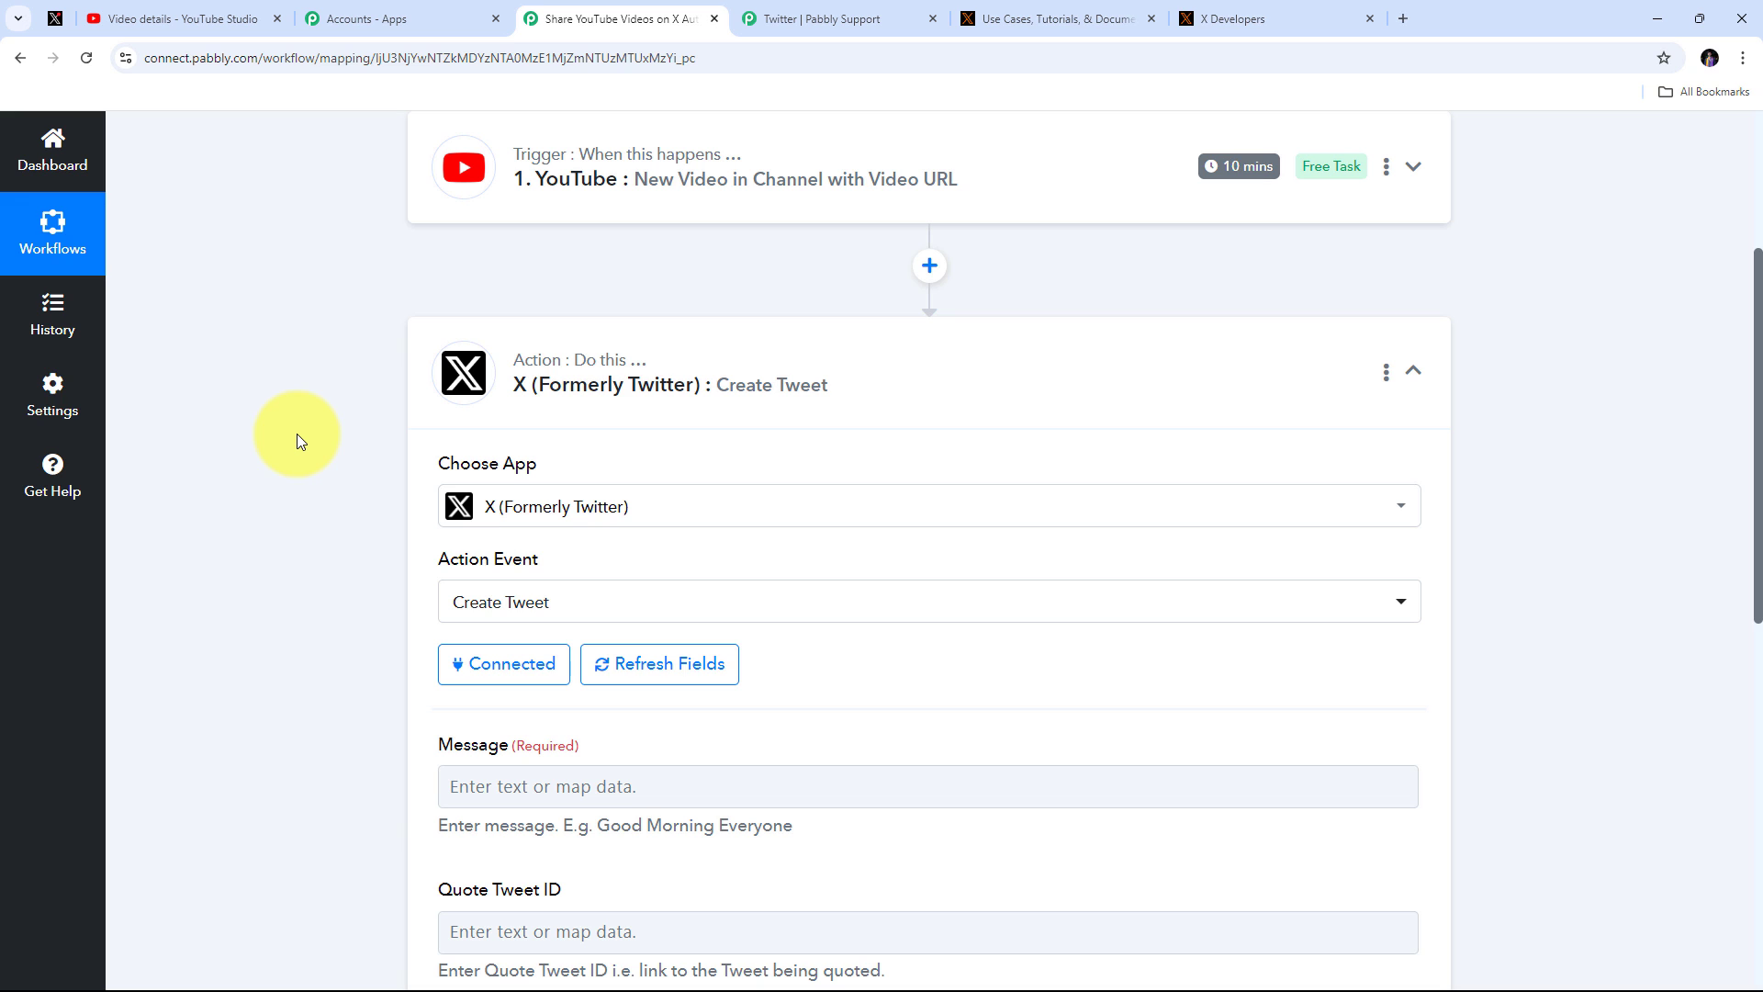
Step: Paste the 'New Video Alert!' tweet template into Message and break the 'here:' line onto its own line
scroll(777, 432, "down", 2)
scroll(777, 433, "down", 2)
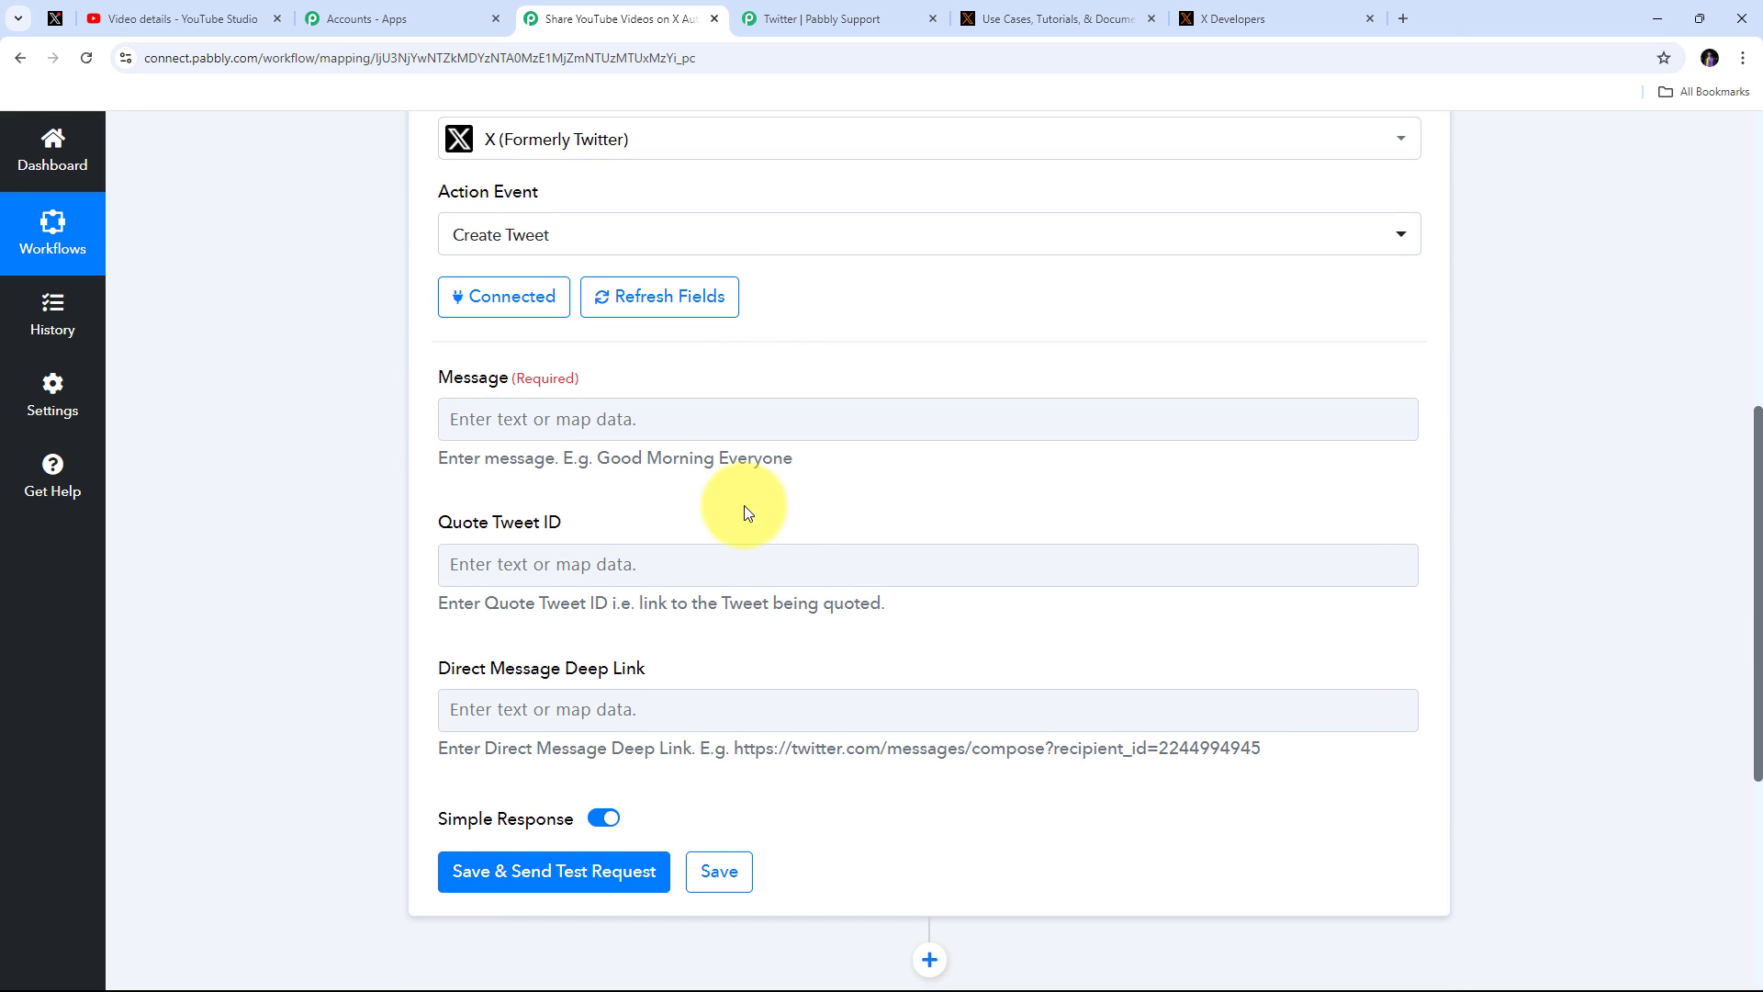
left_click(477, 420)
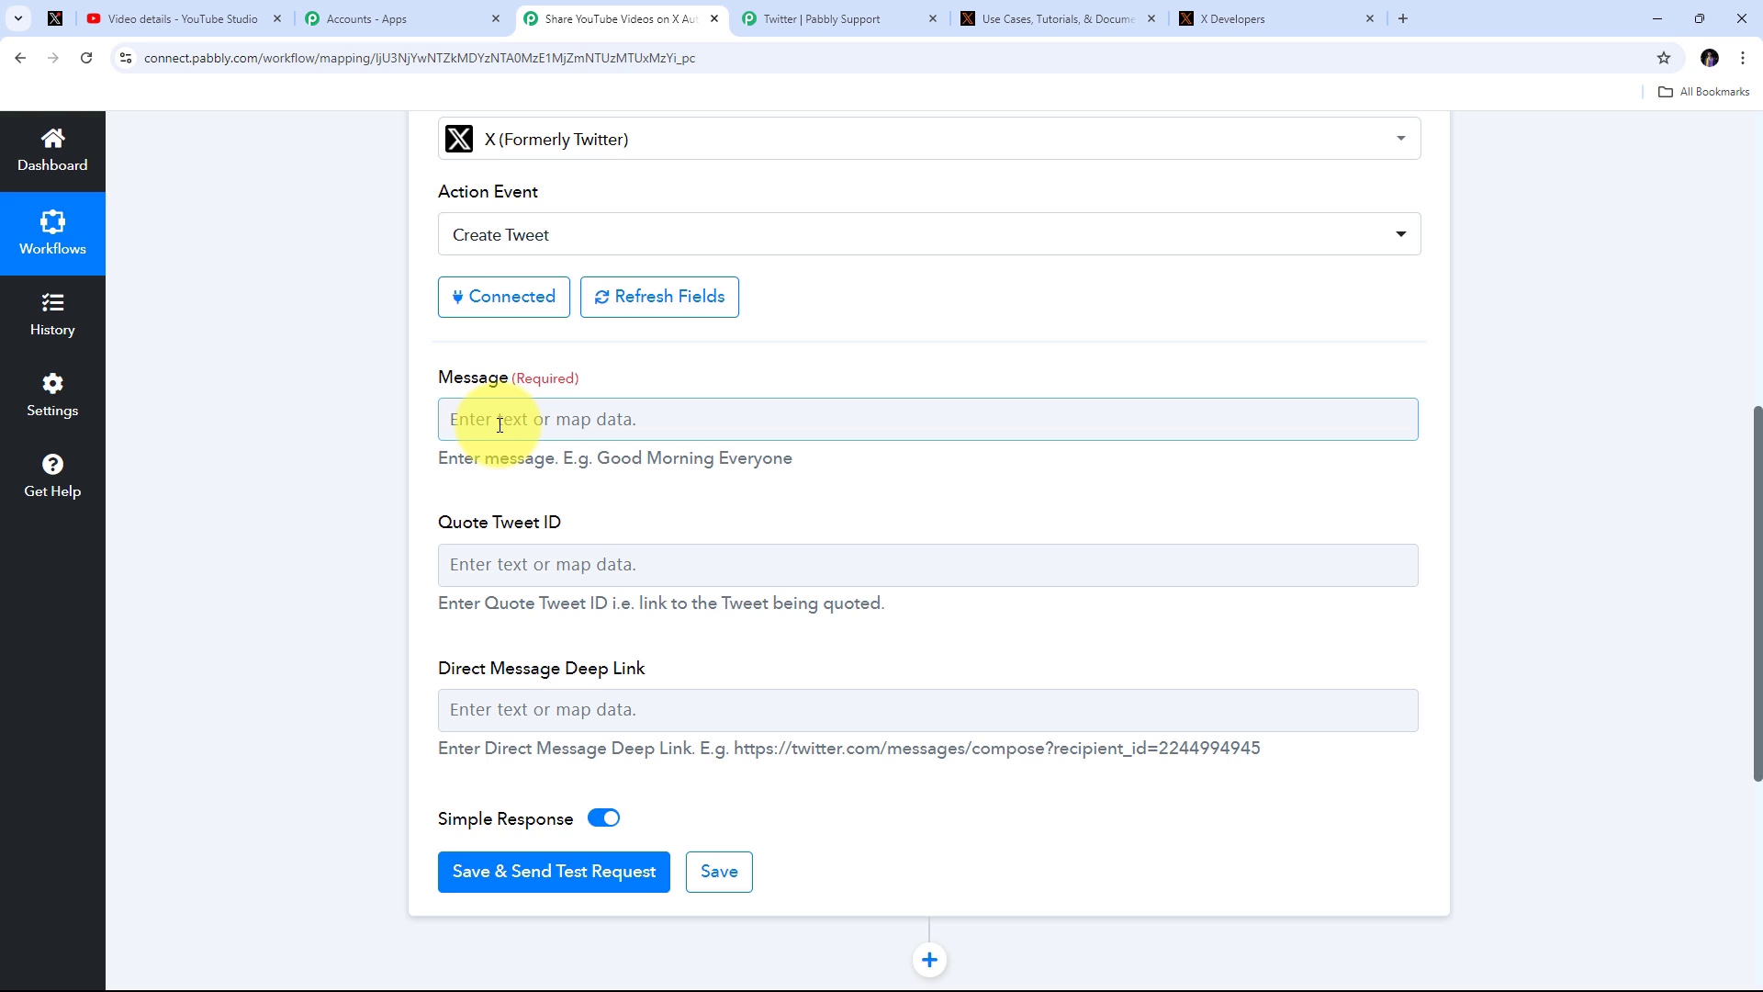
type("📢 New Video Alert! 🚀  Check out our latest video on [Video Title] here: [Video URL]  #NewVideo #YouTube #Pabbly")
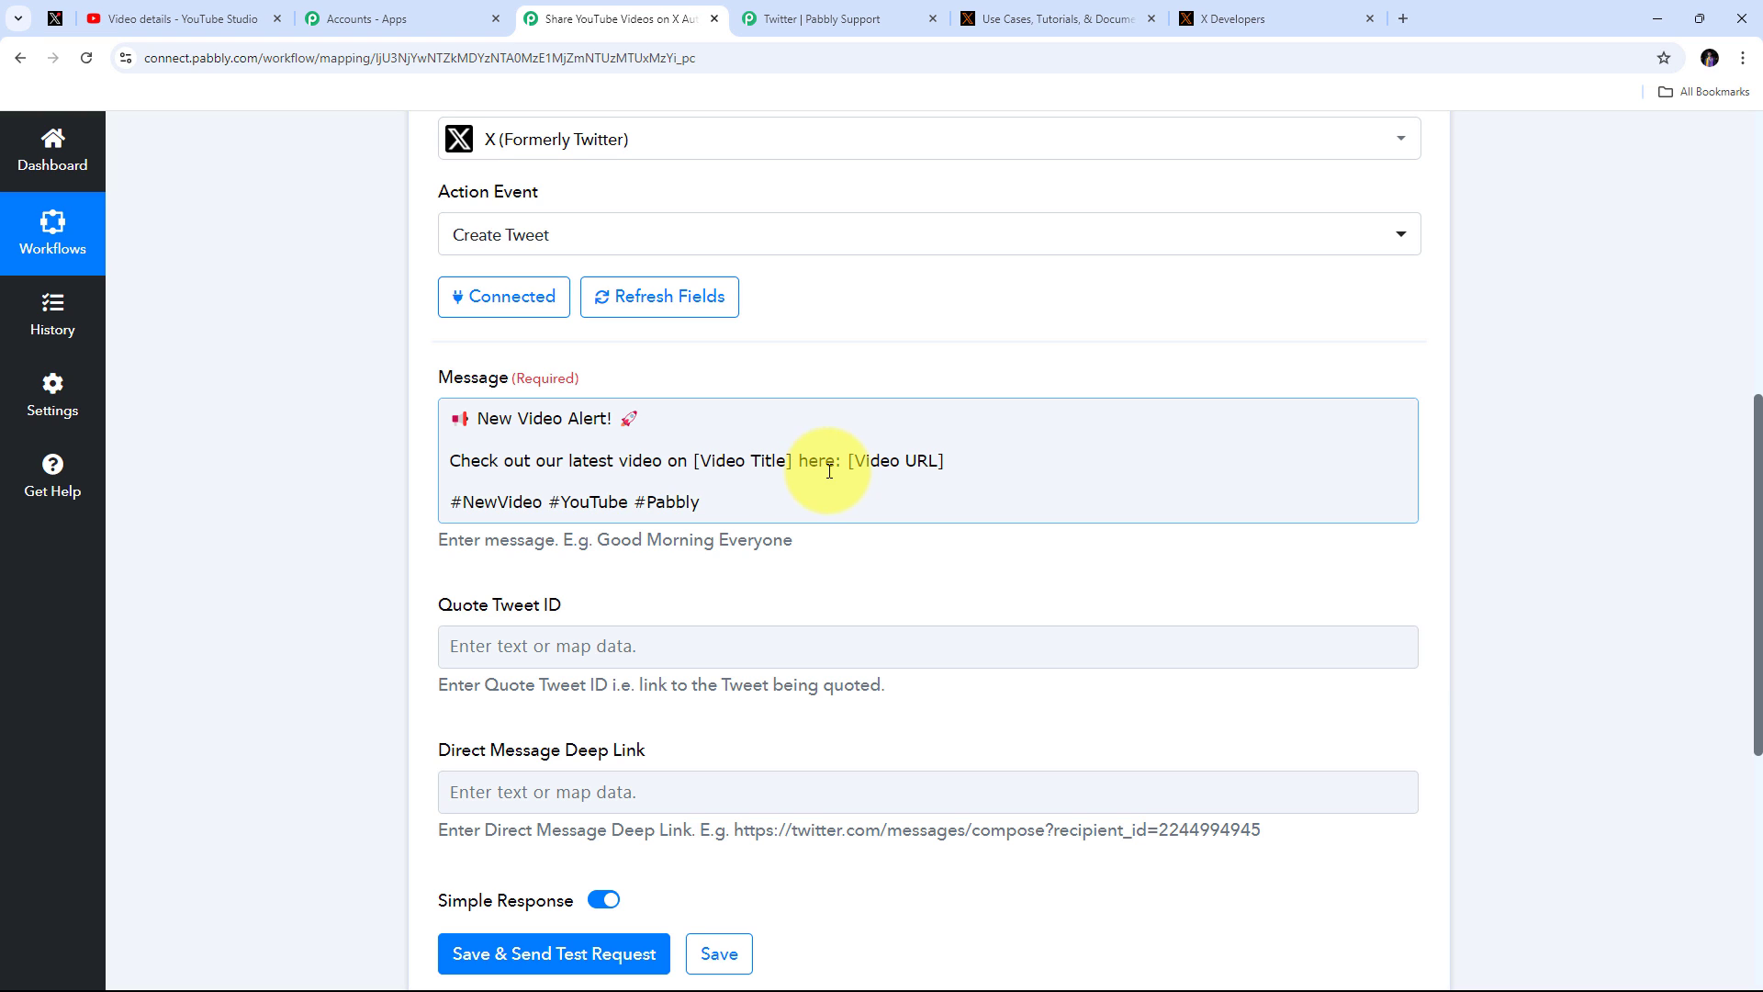
left_click(798, 460)
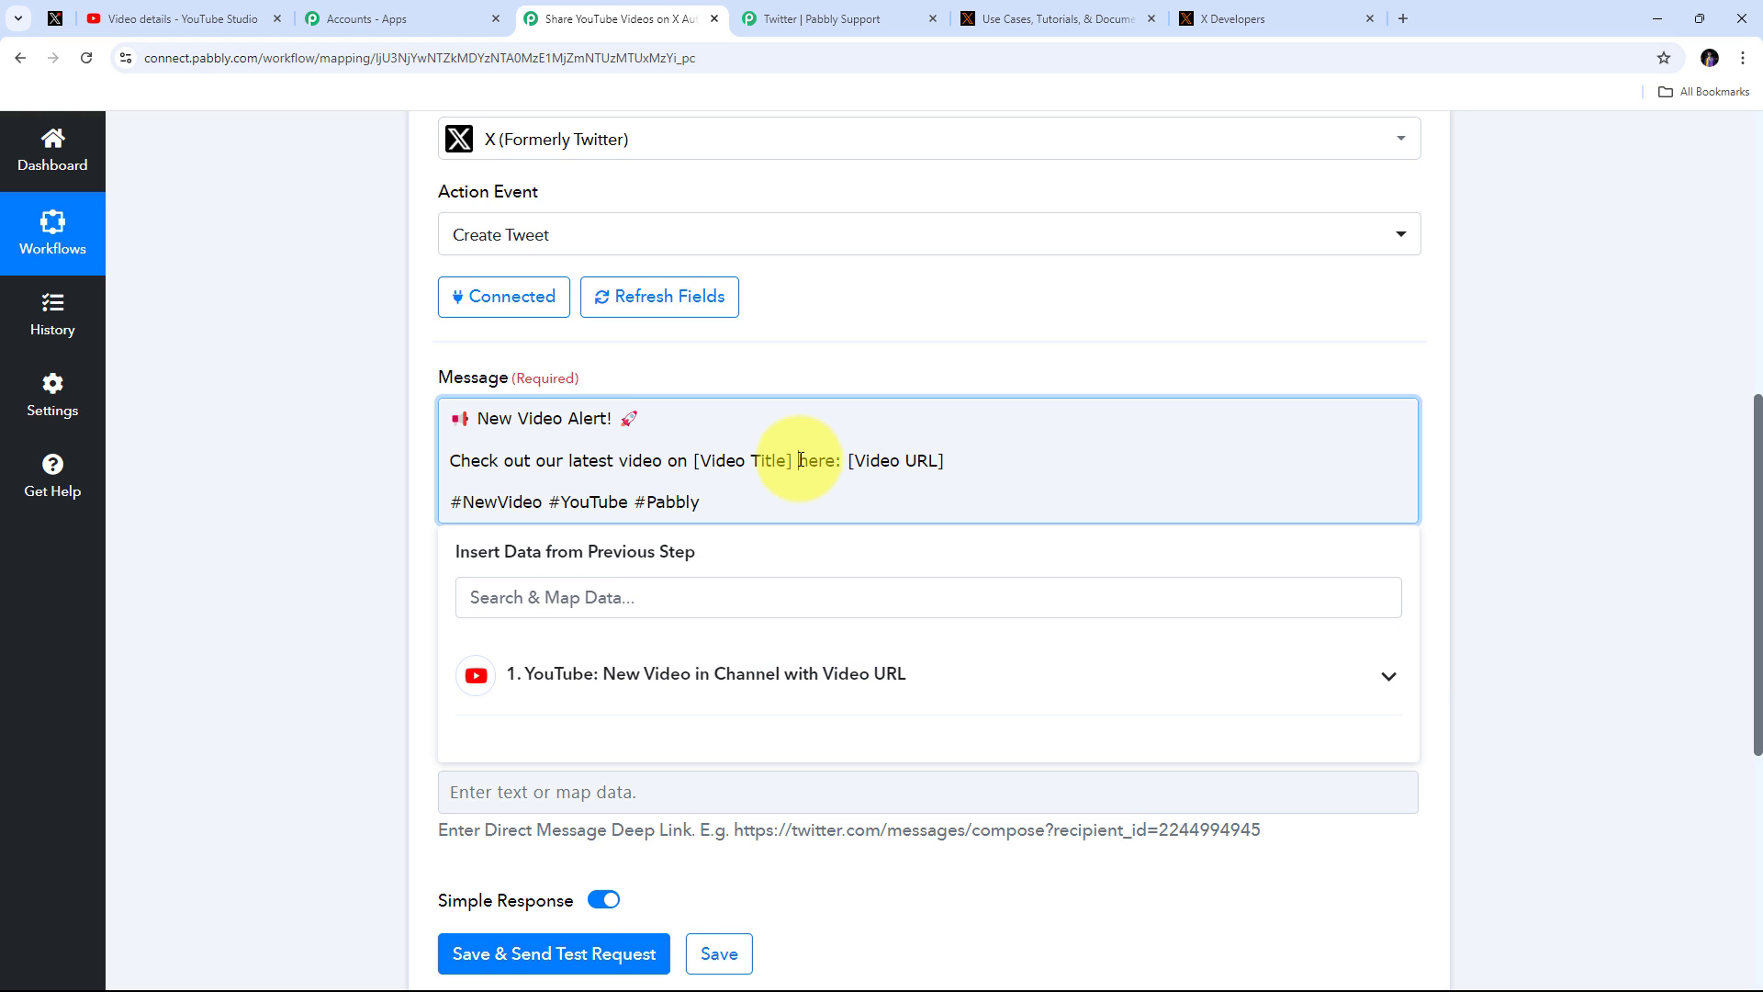
key("Return")
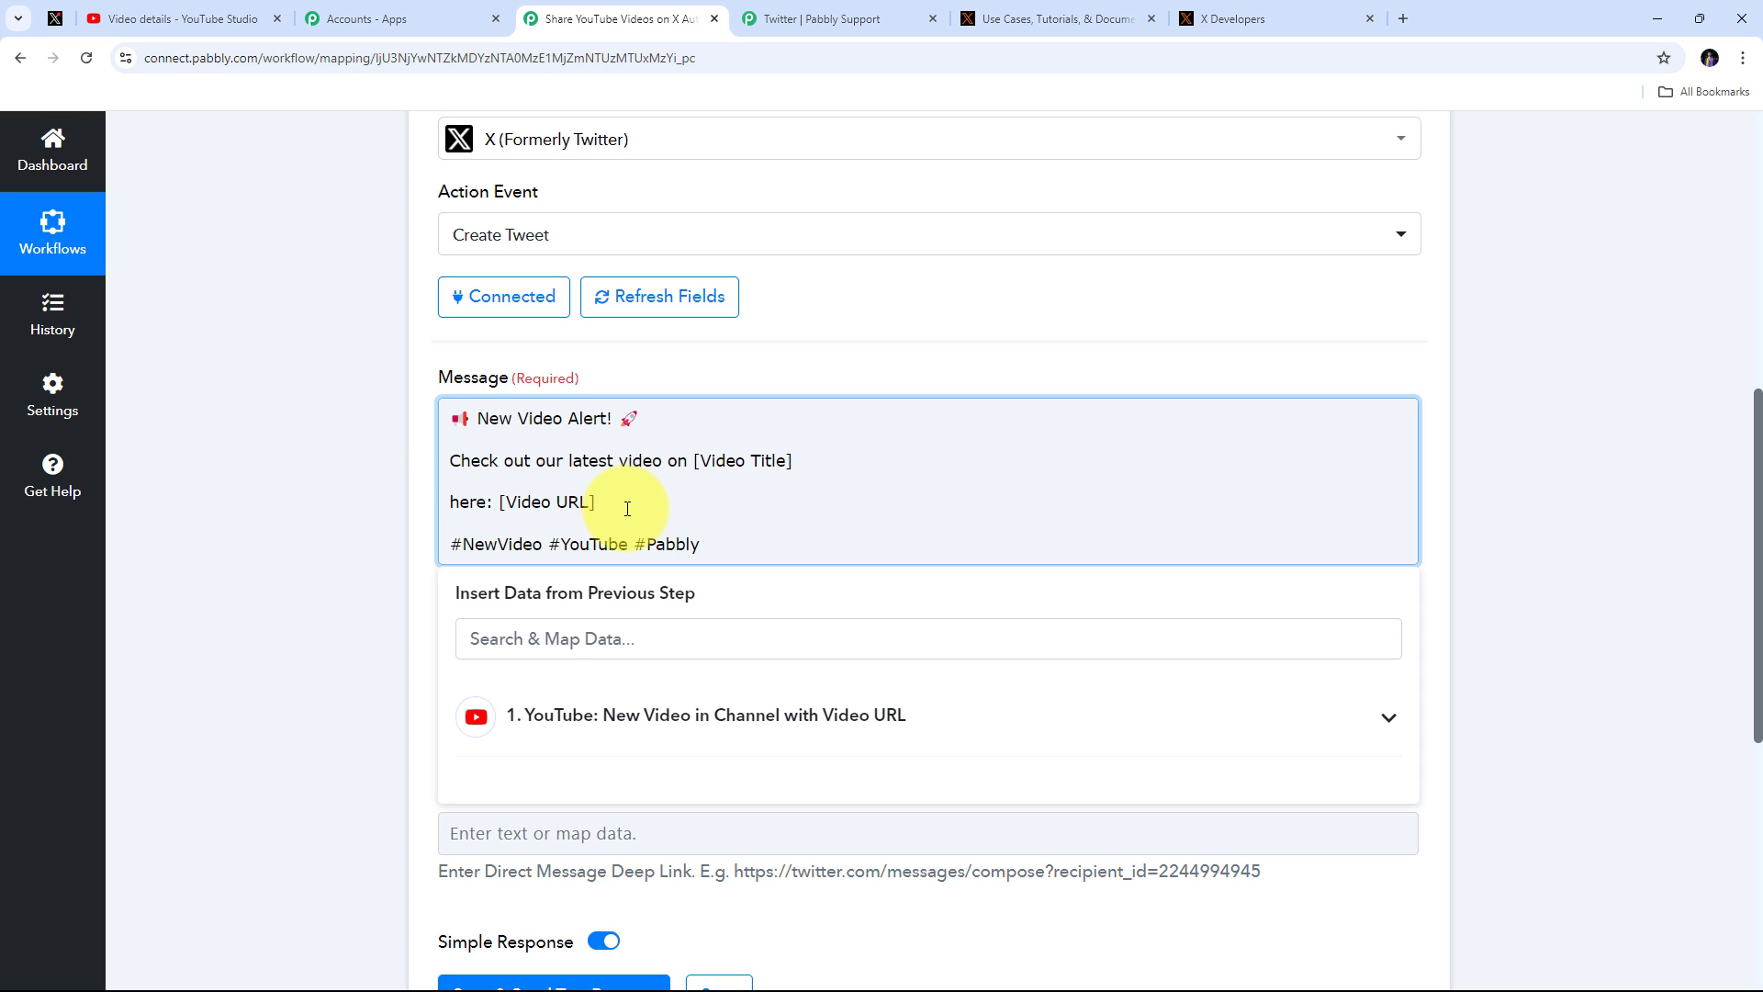
Step: Replace [Video Title] with the YouTube trigger's Res1 Snippet Title field
left_click_drag(692, 460, 885, 461)
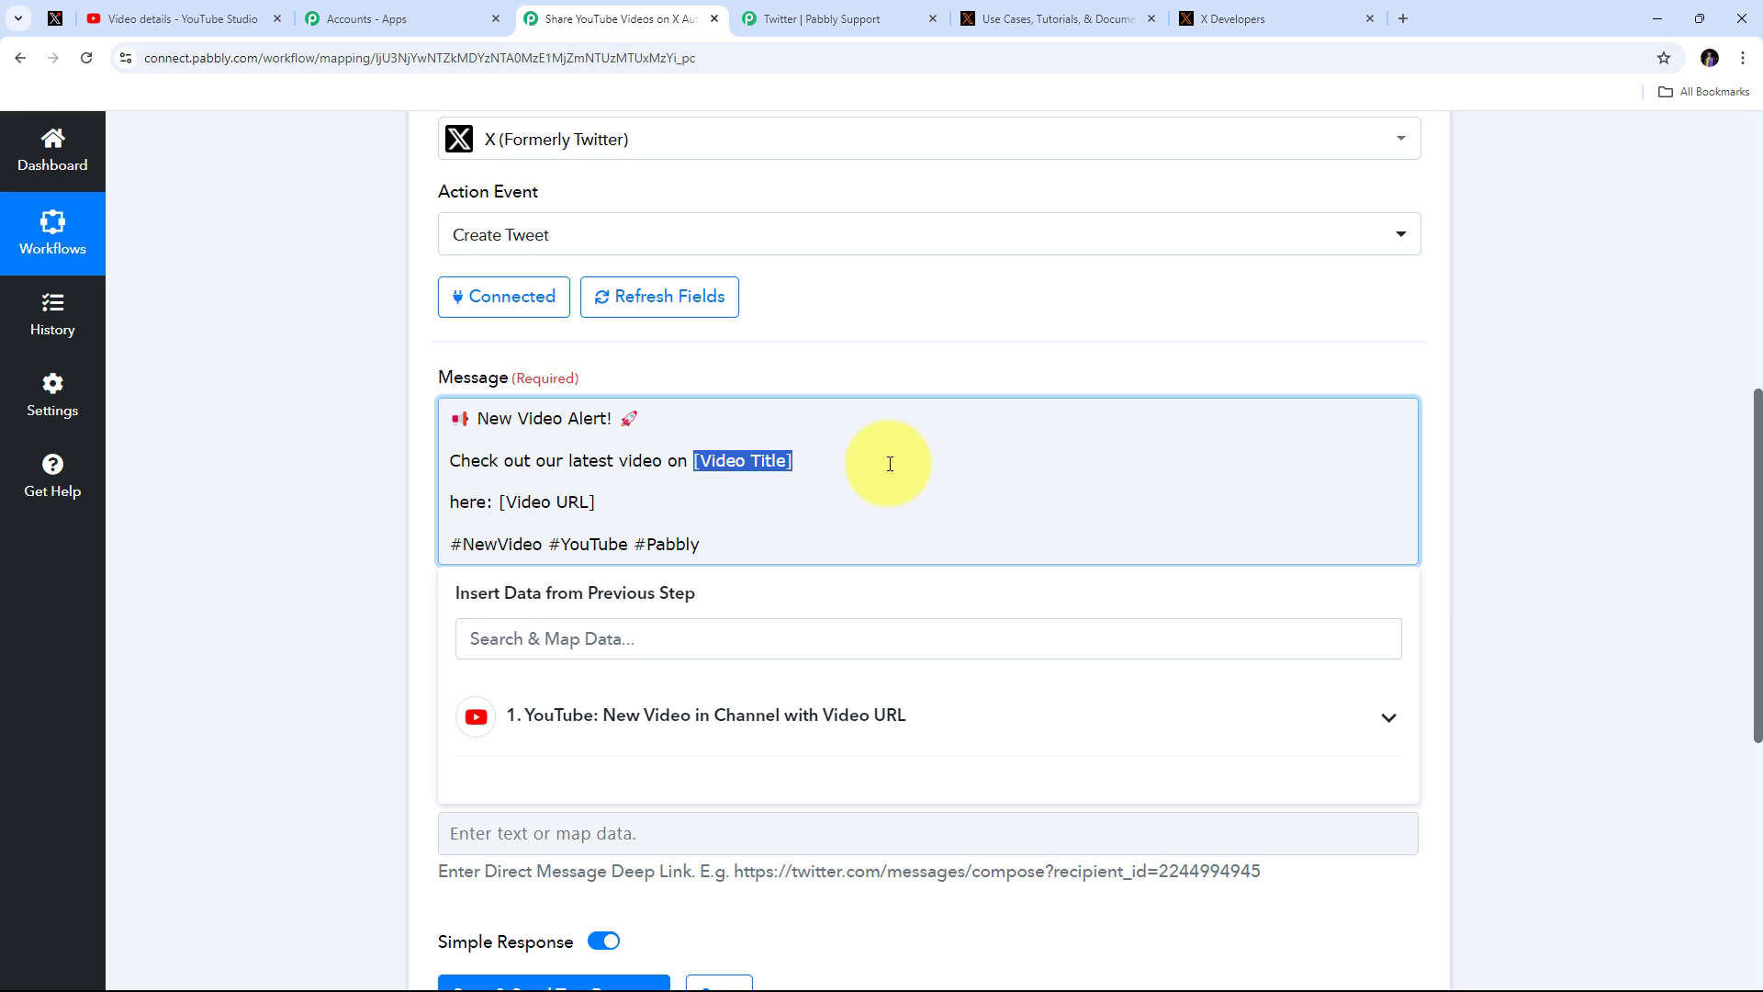
key("BackSpace")
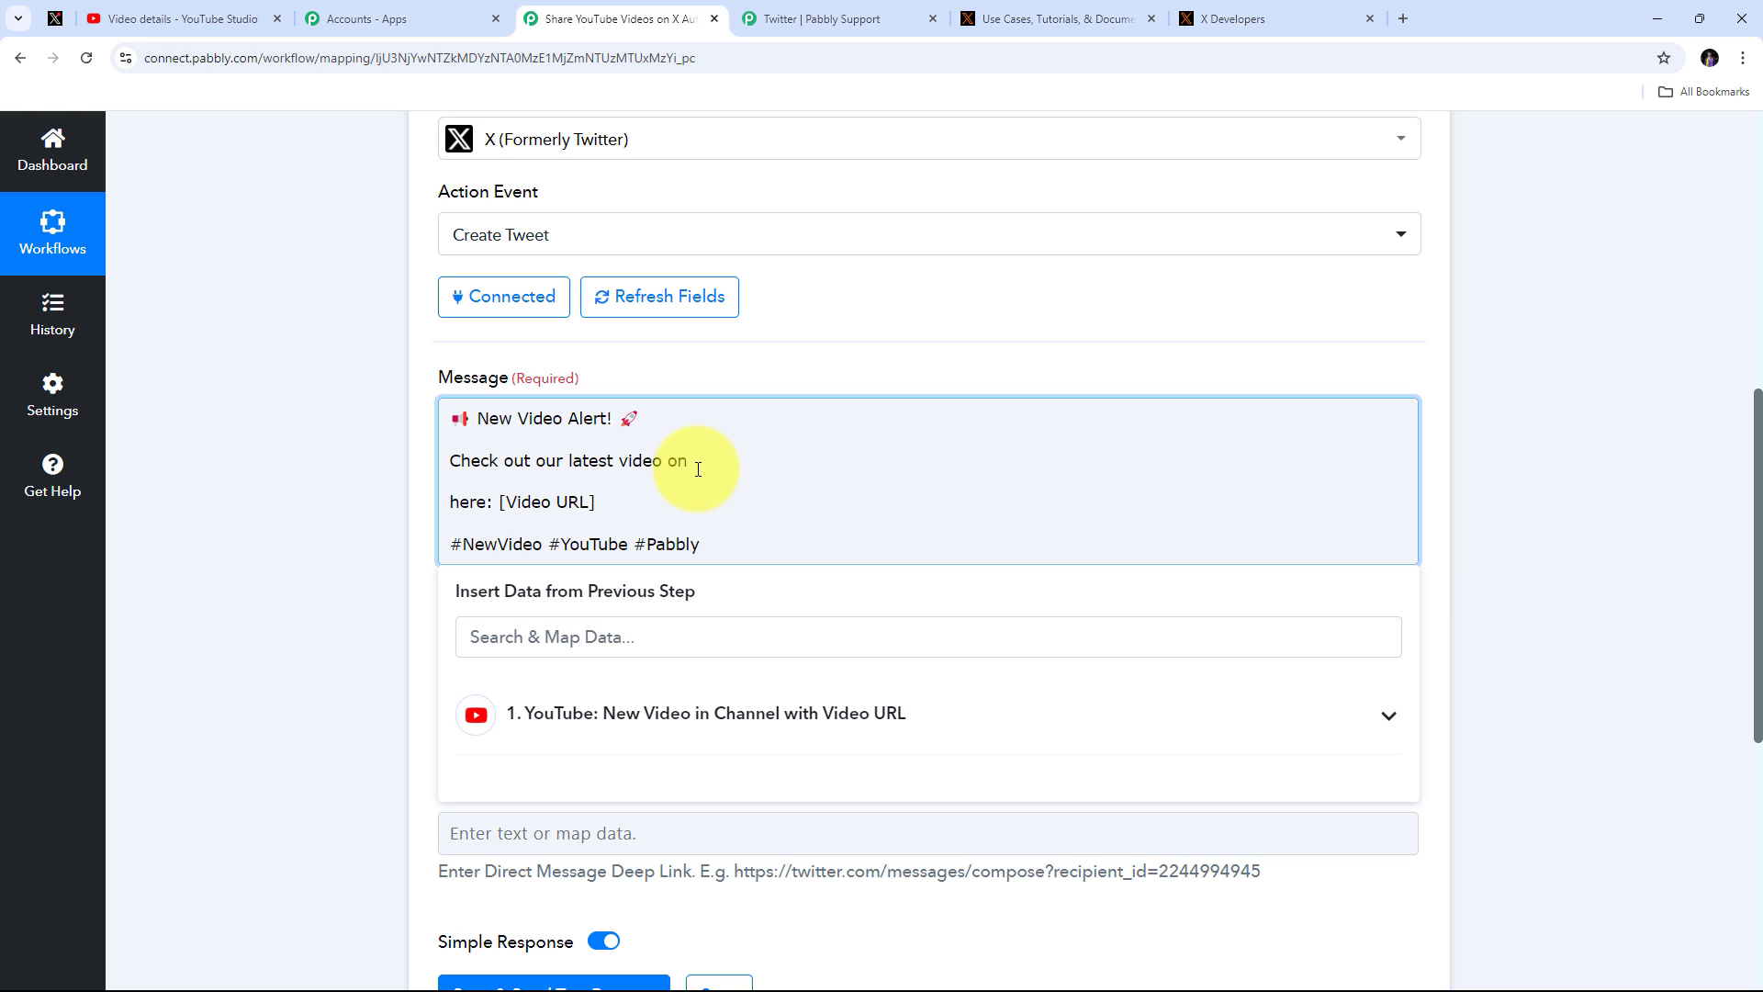
left_click(867, 726)
scroll(649, 781, "down", 4)
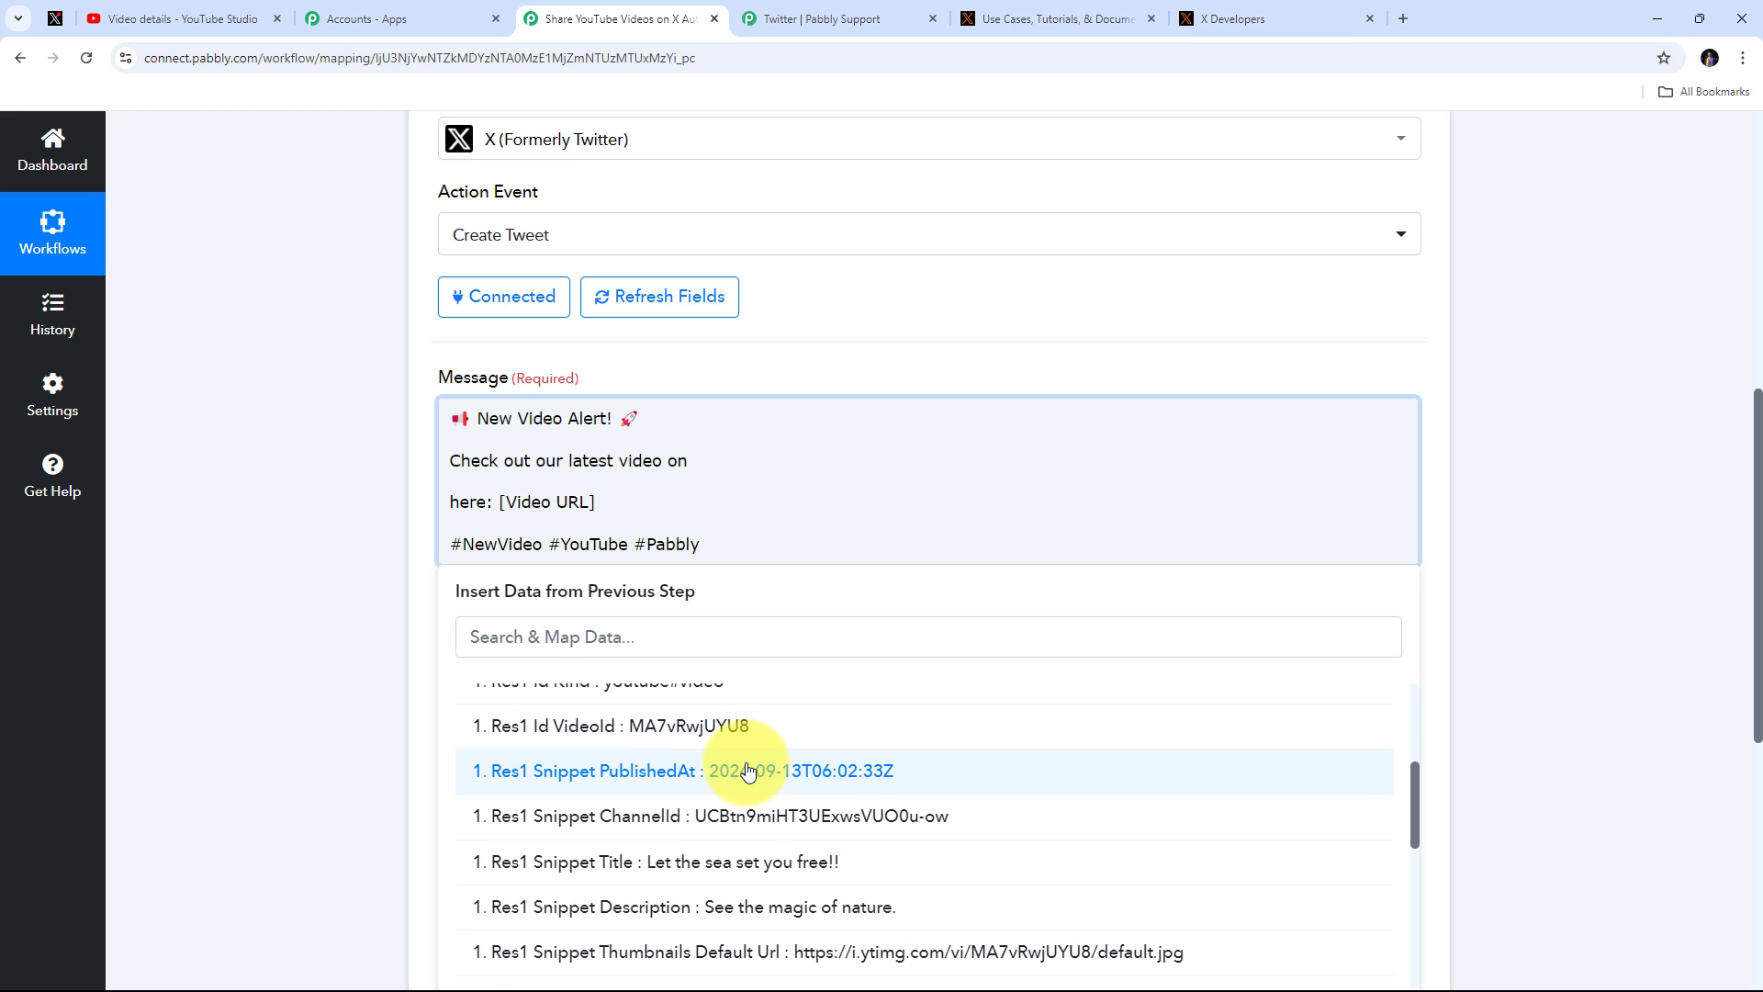
left_click(730, 870)
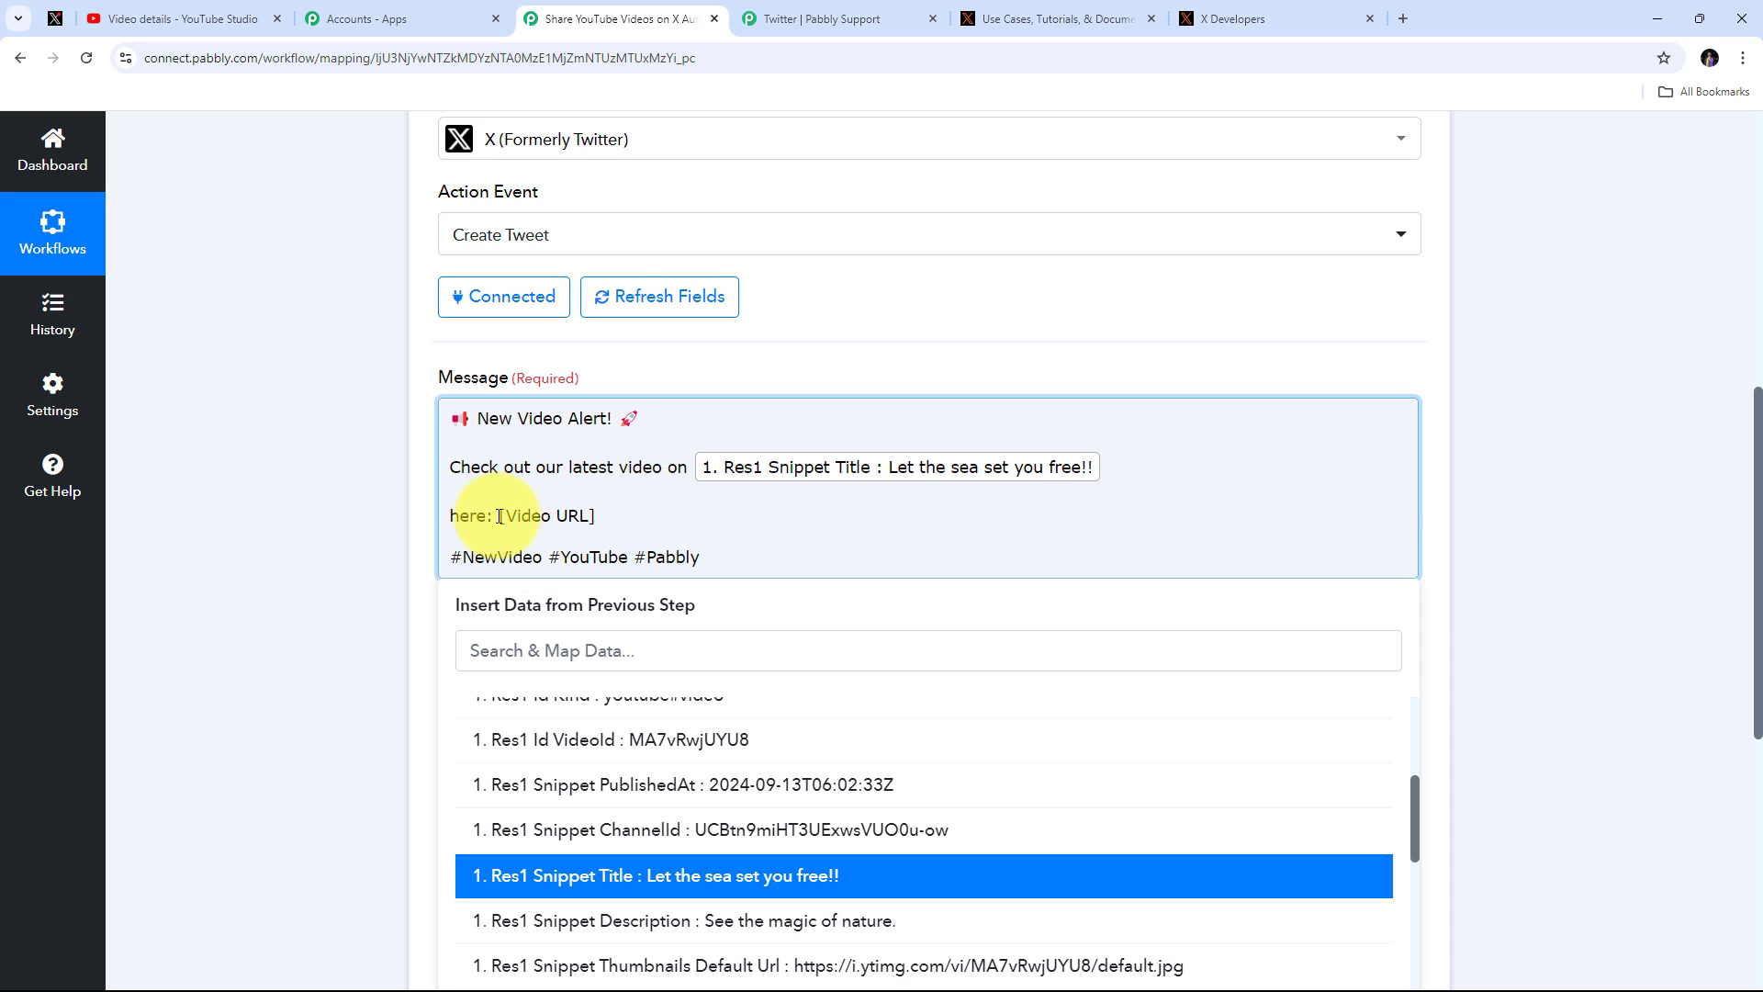
Step: Replace [Video URL] with the YouTube trigger's Res2 Video Url field
left_click_drag(498, 515, 629, 516)
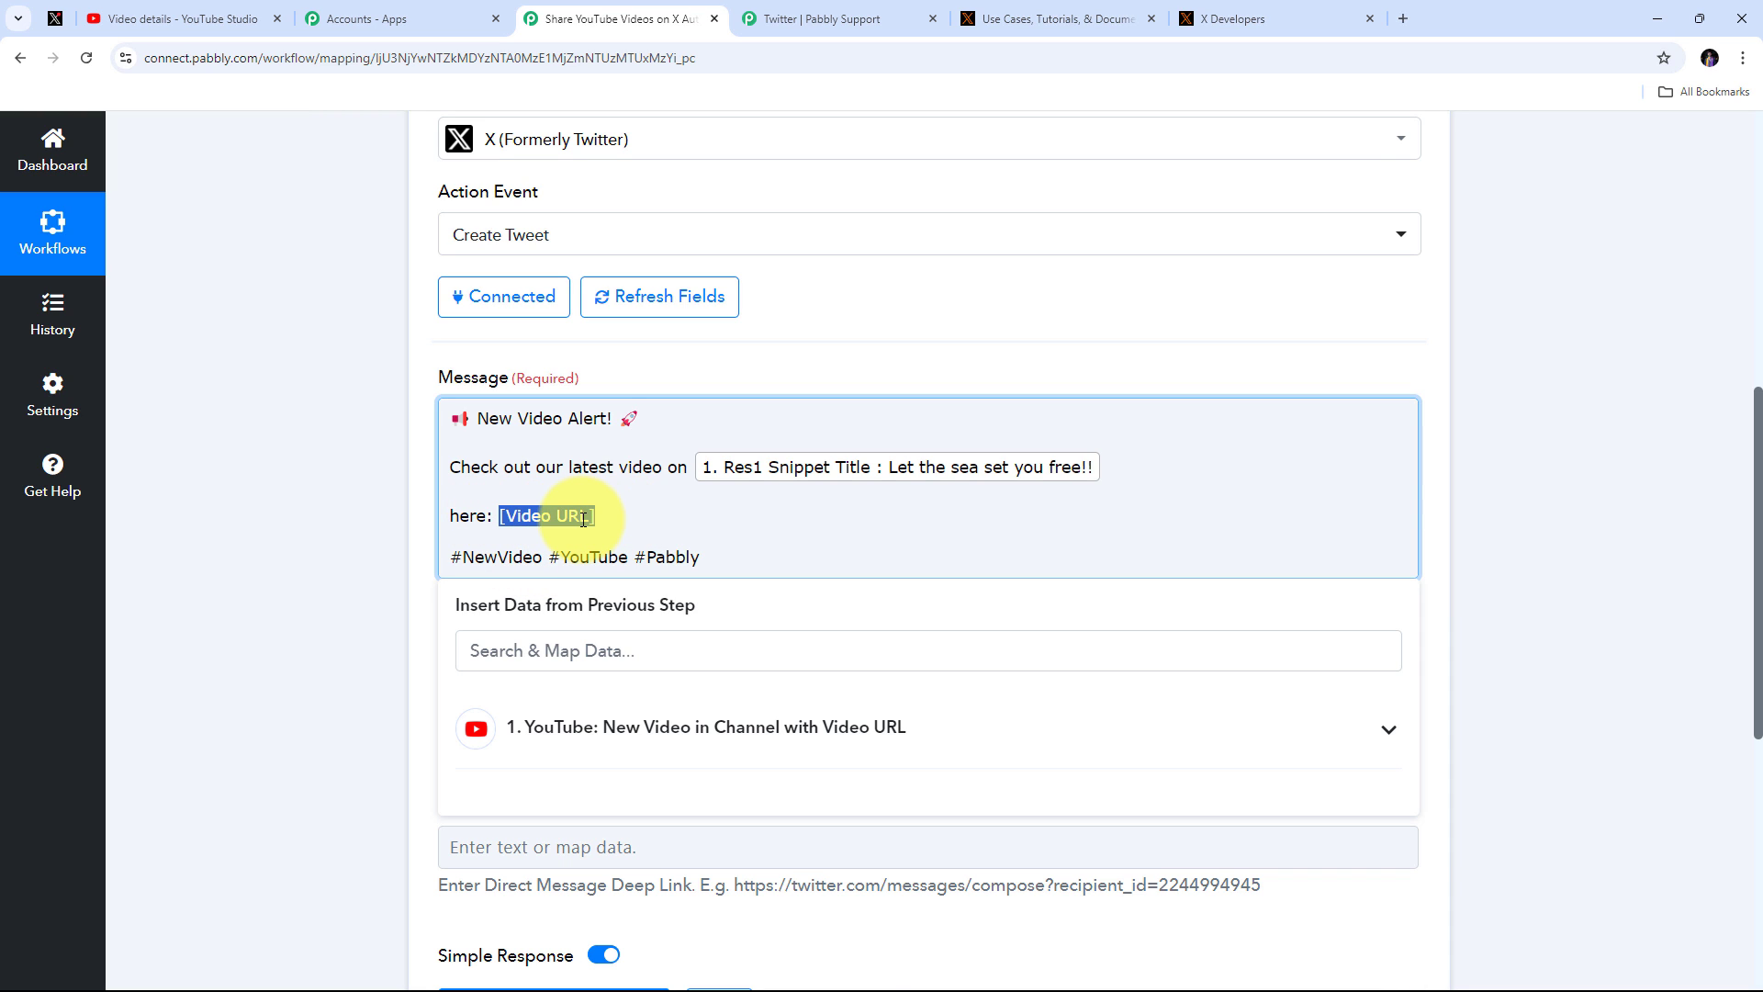
key("BackSpace")
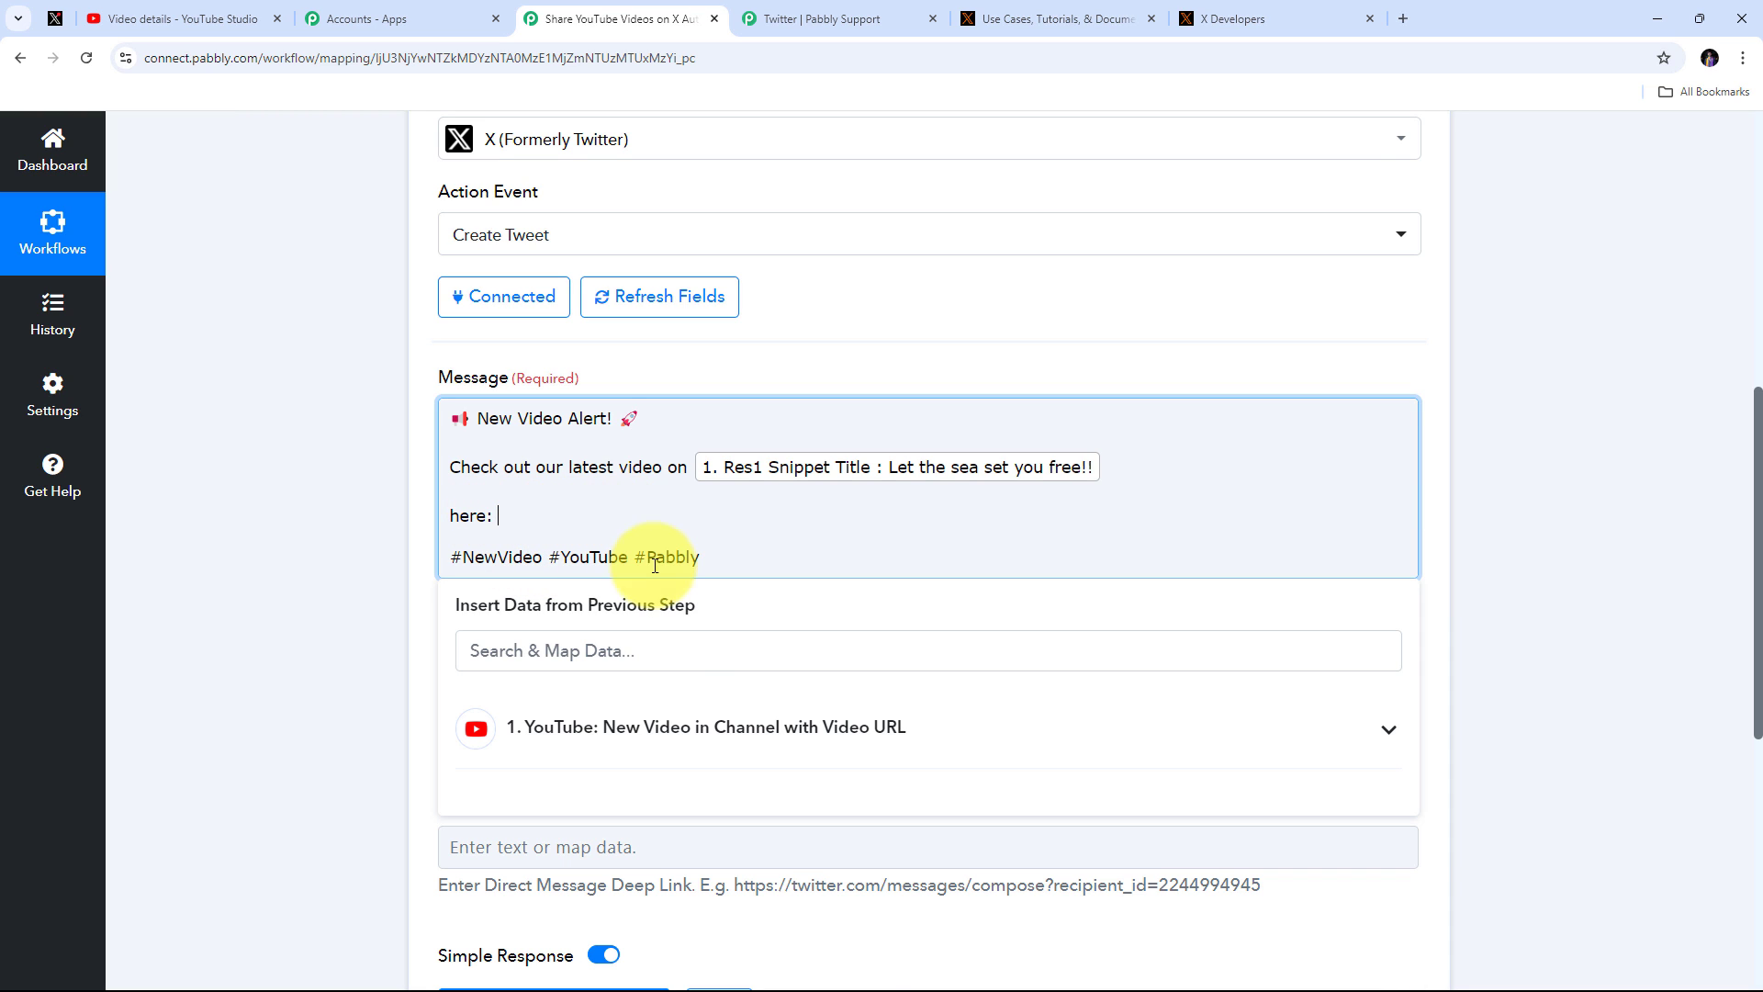
left_click(638, 735)
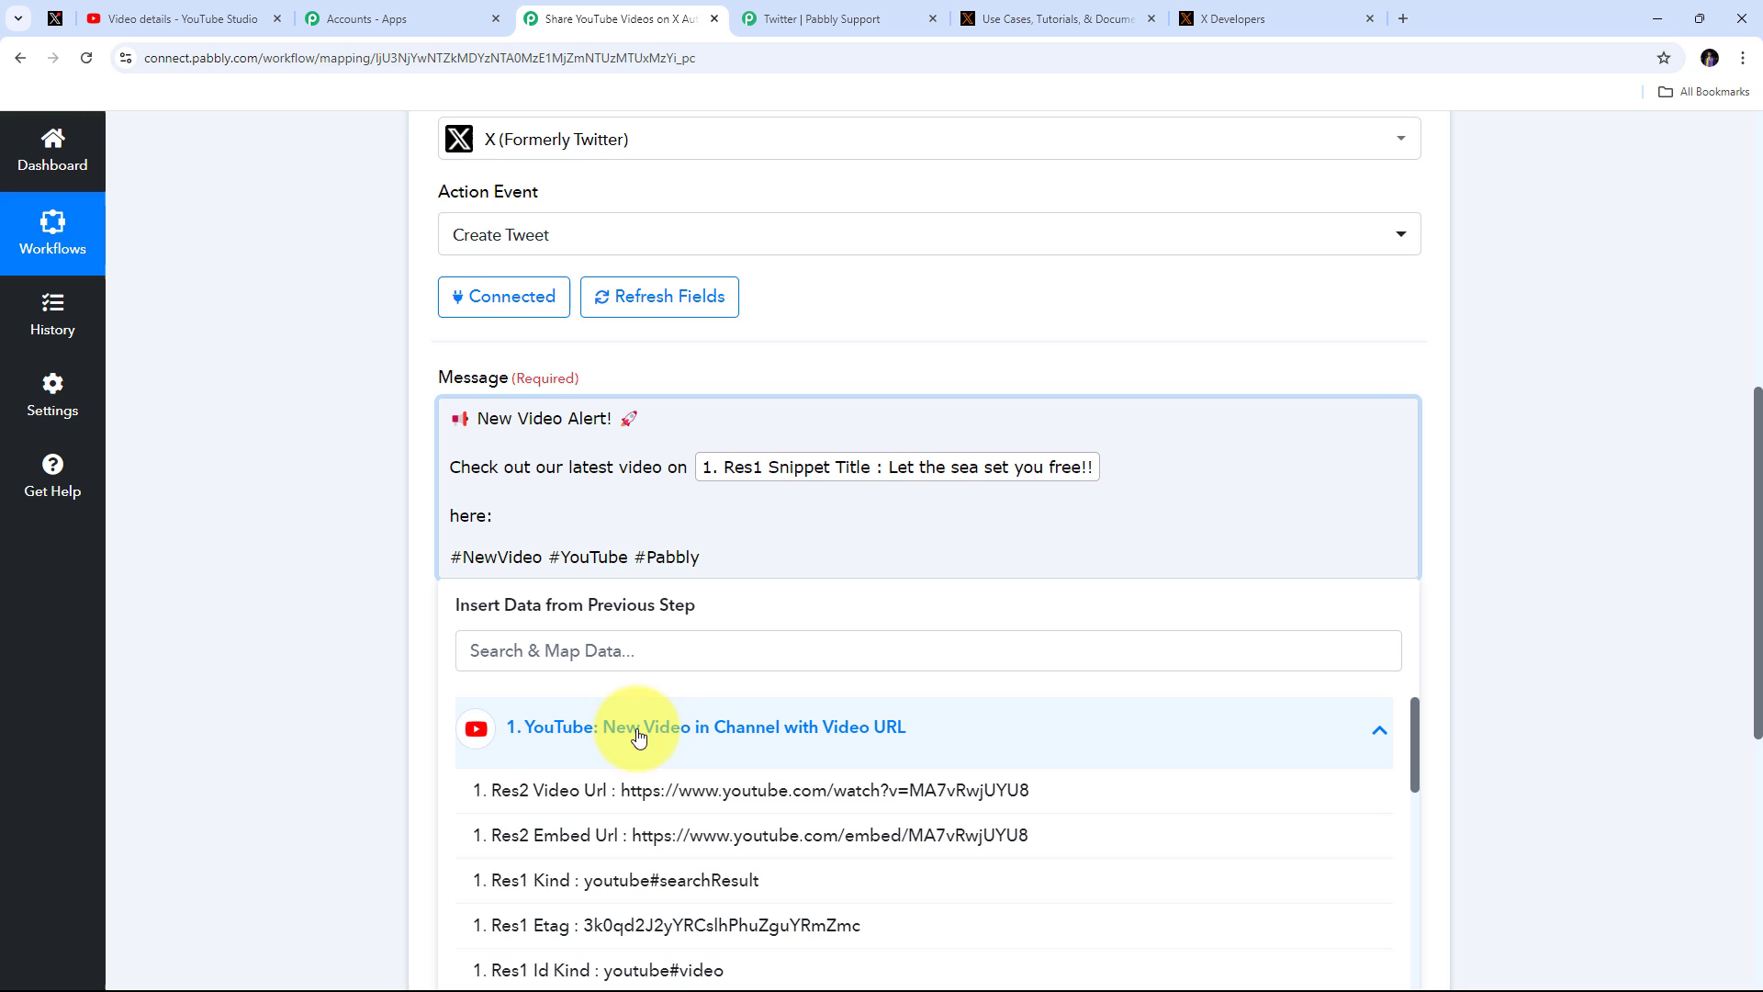
left_click(671, 792)
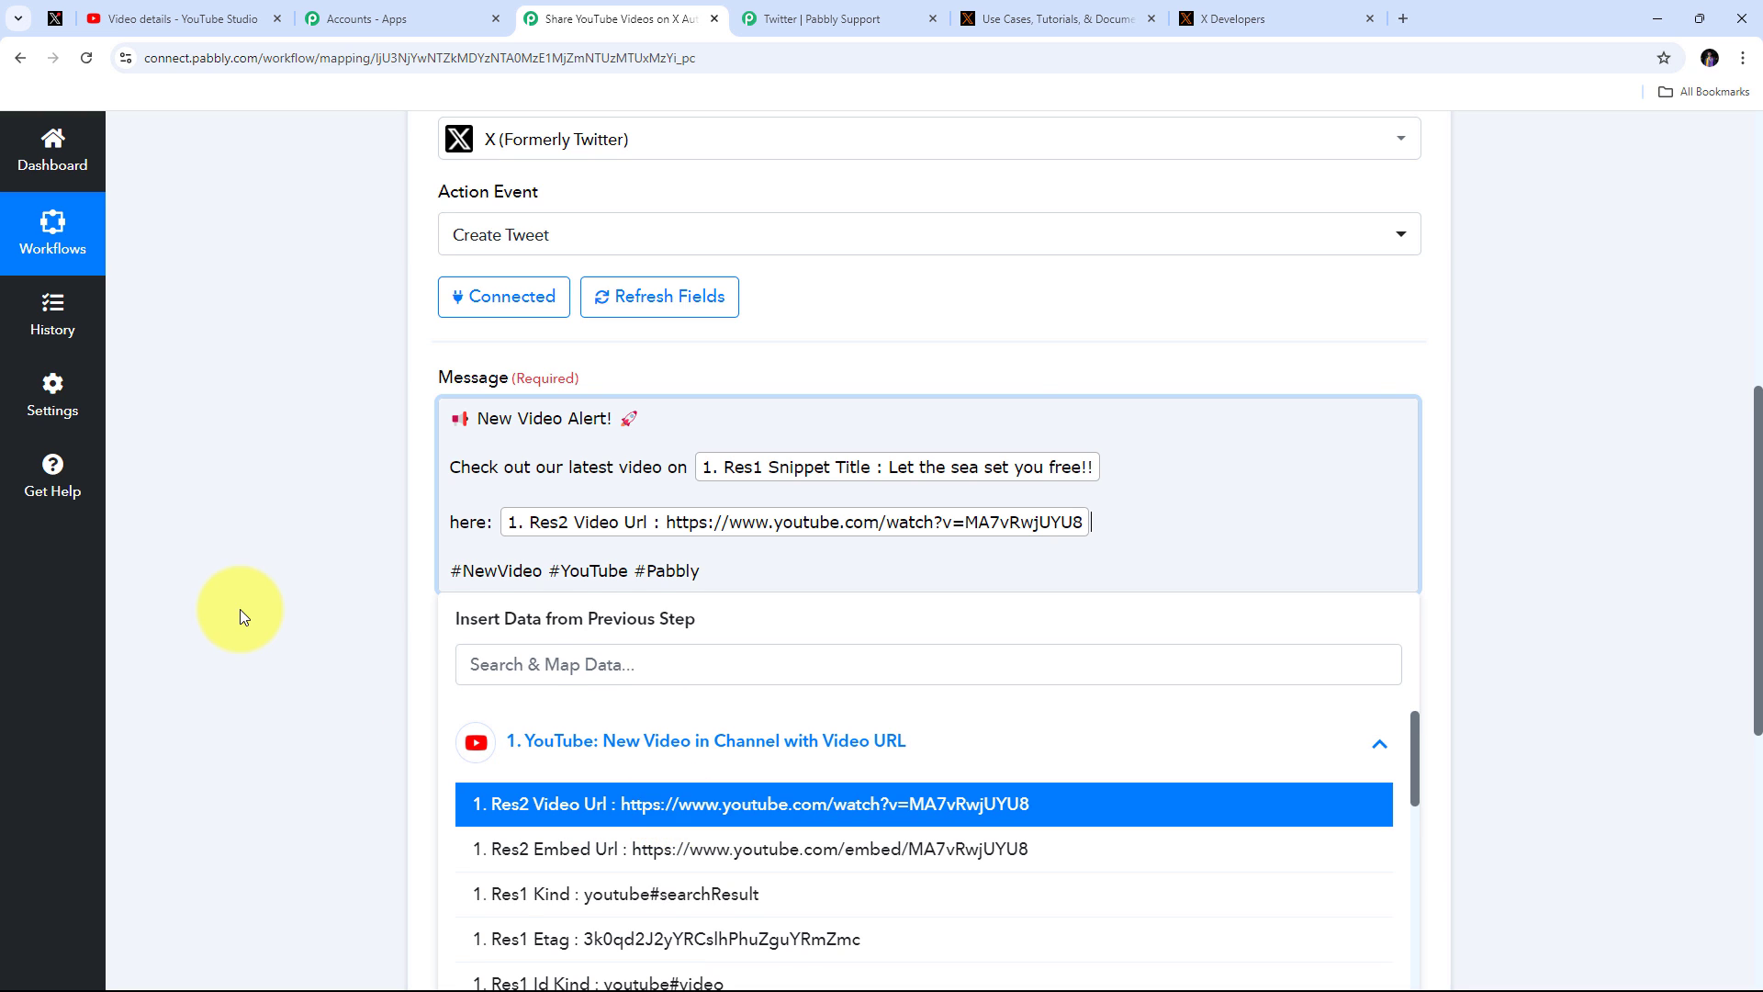
left_click(236, 610)
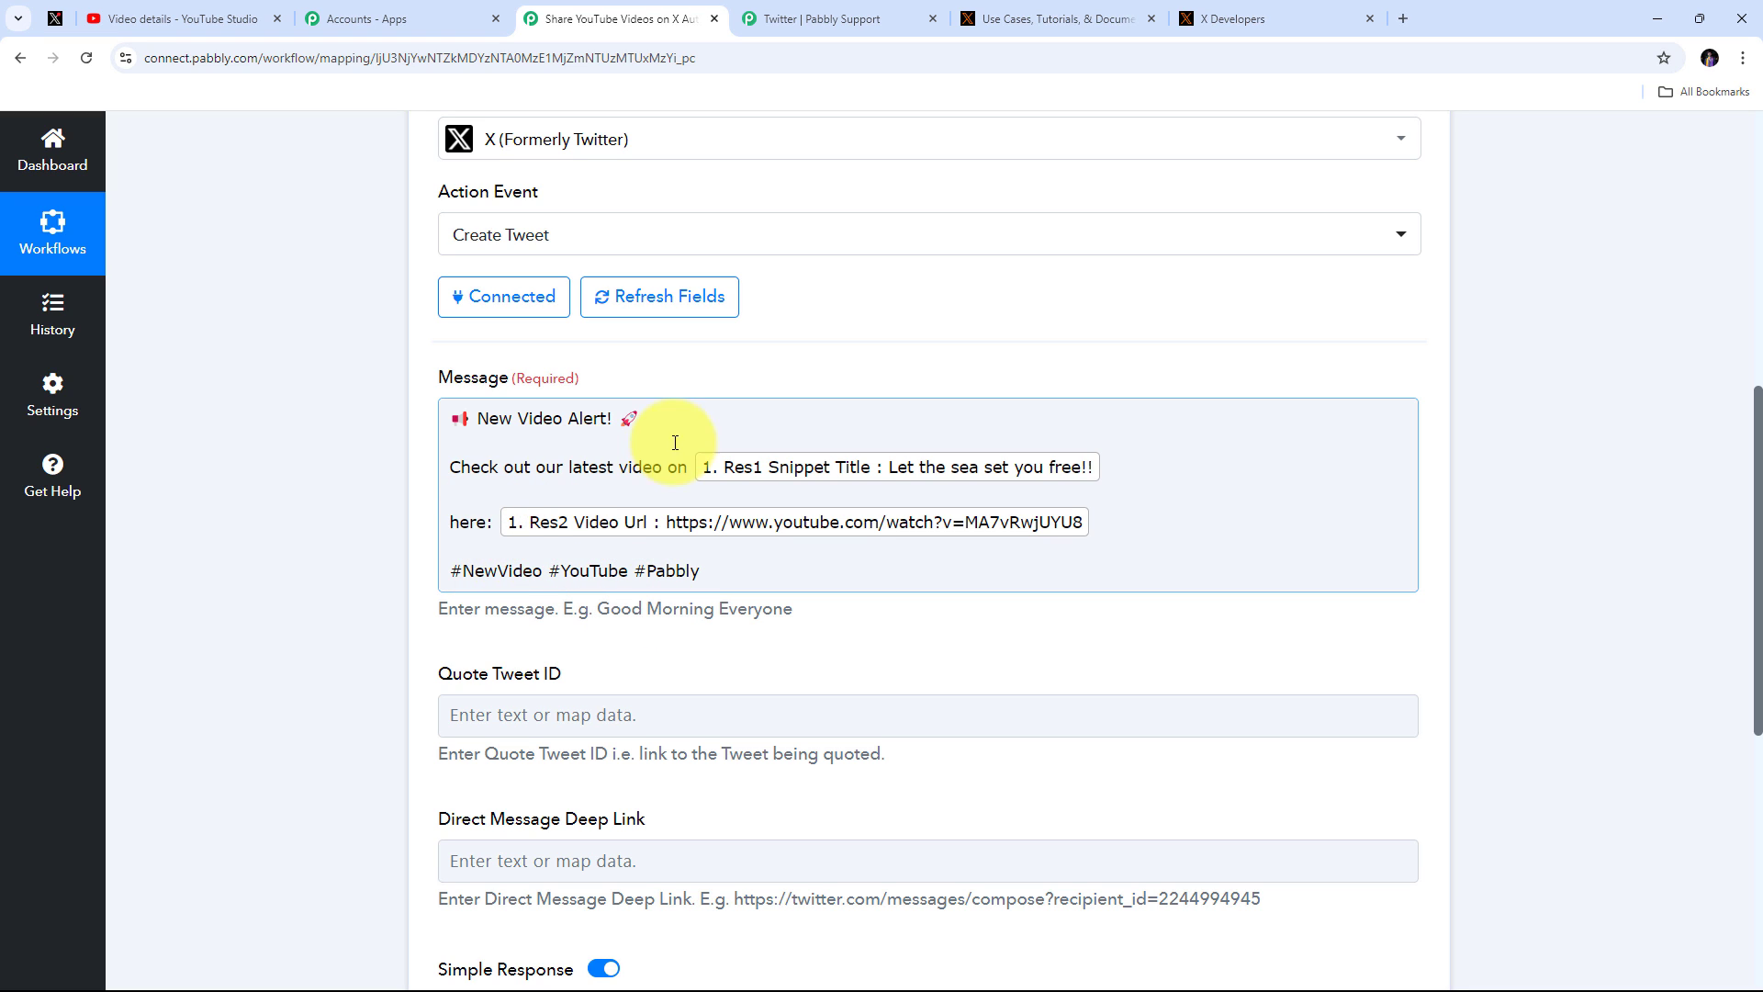
Step: Save the Create Tweet action, send a test request, and check the posted tweet on X
left_click(383, 577)
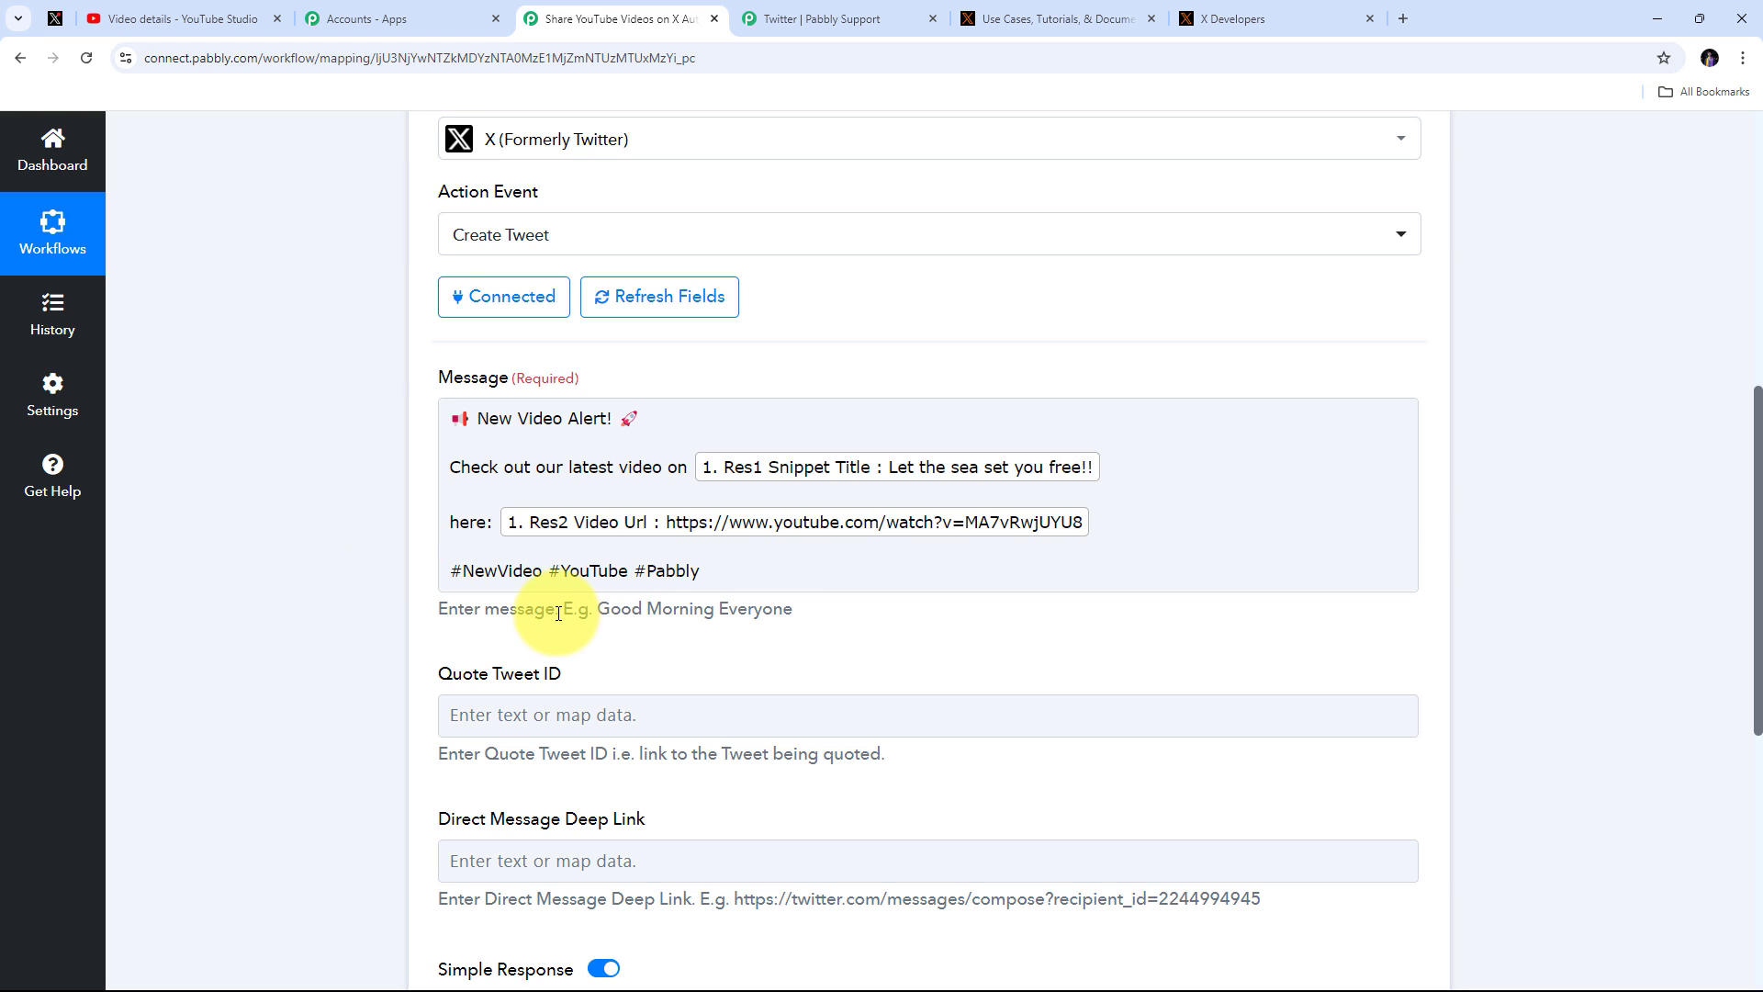
left_click(1218, 480)
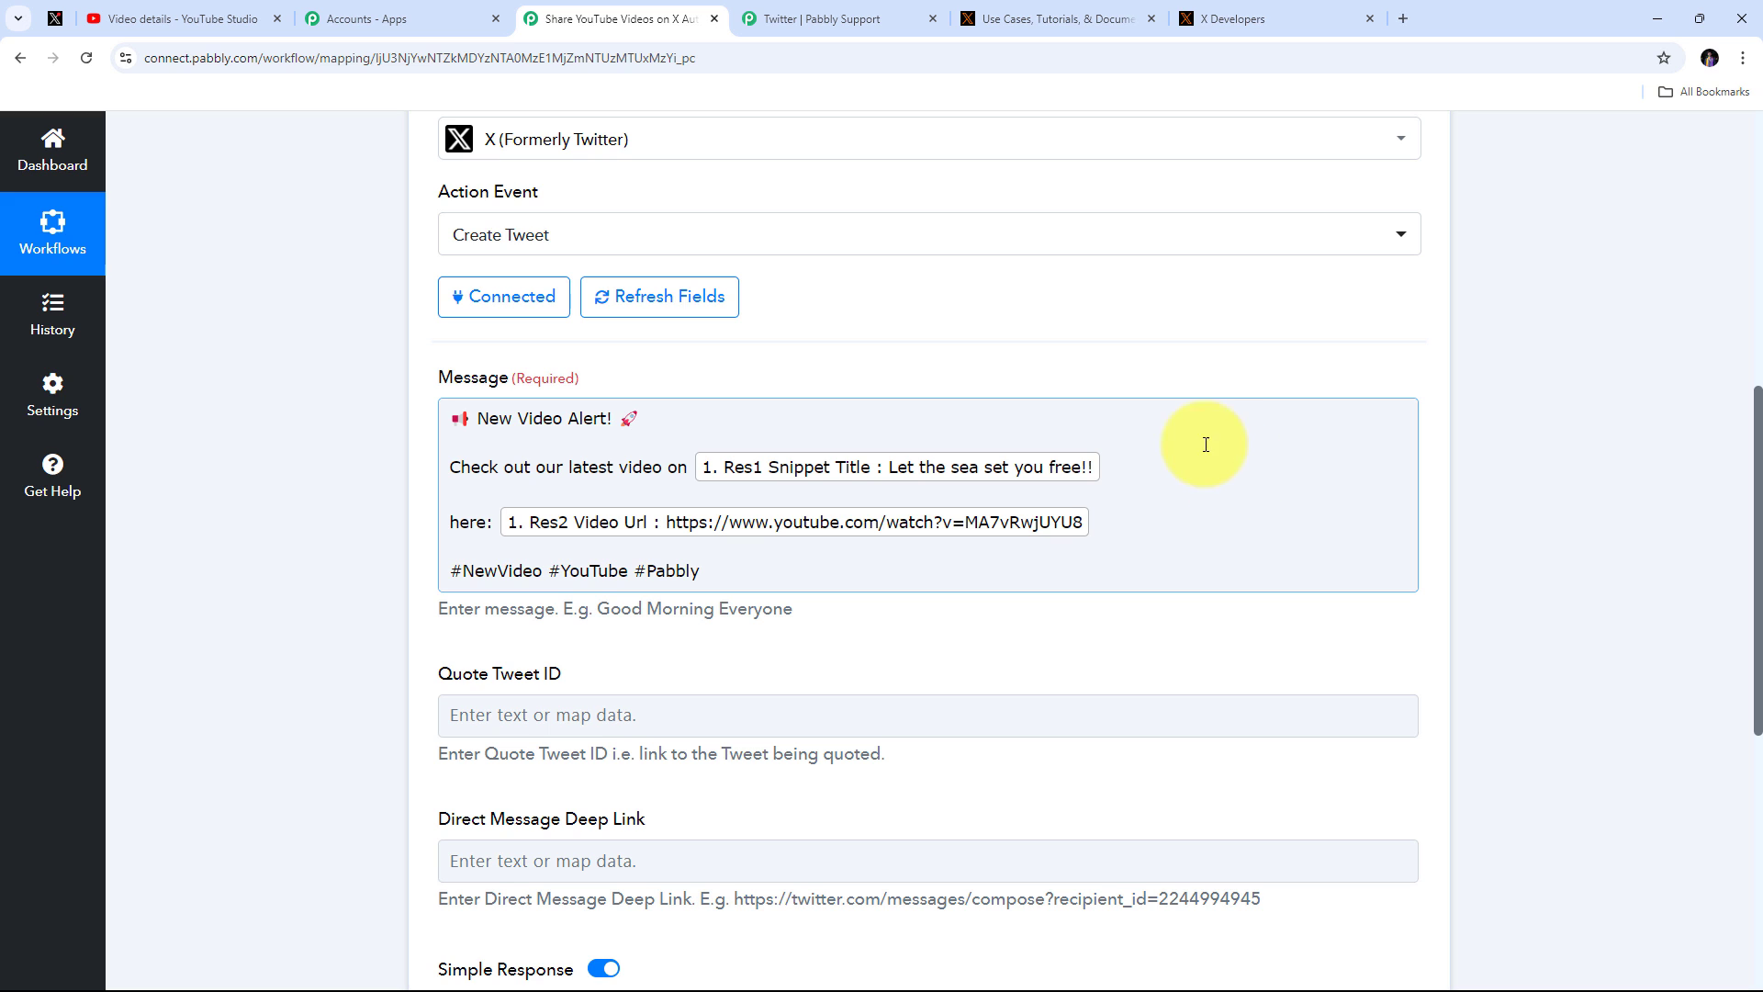
scroll(1192, 413, "down", 7)
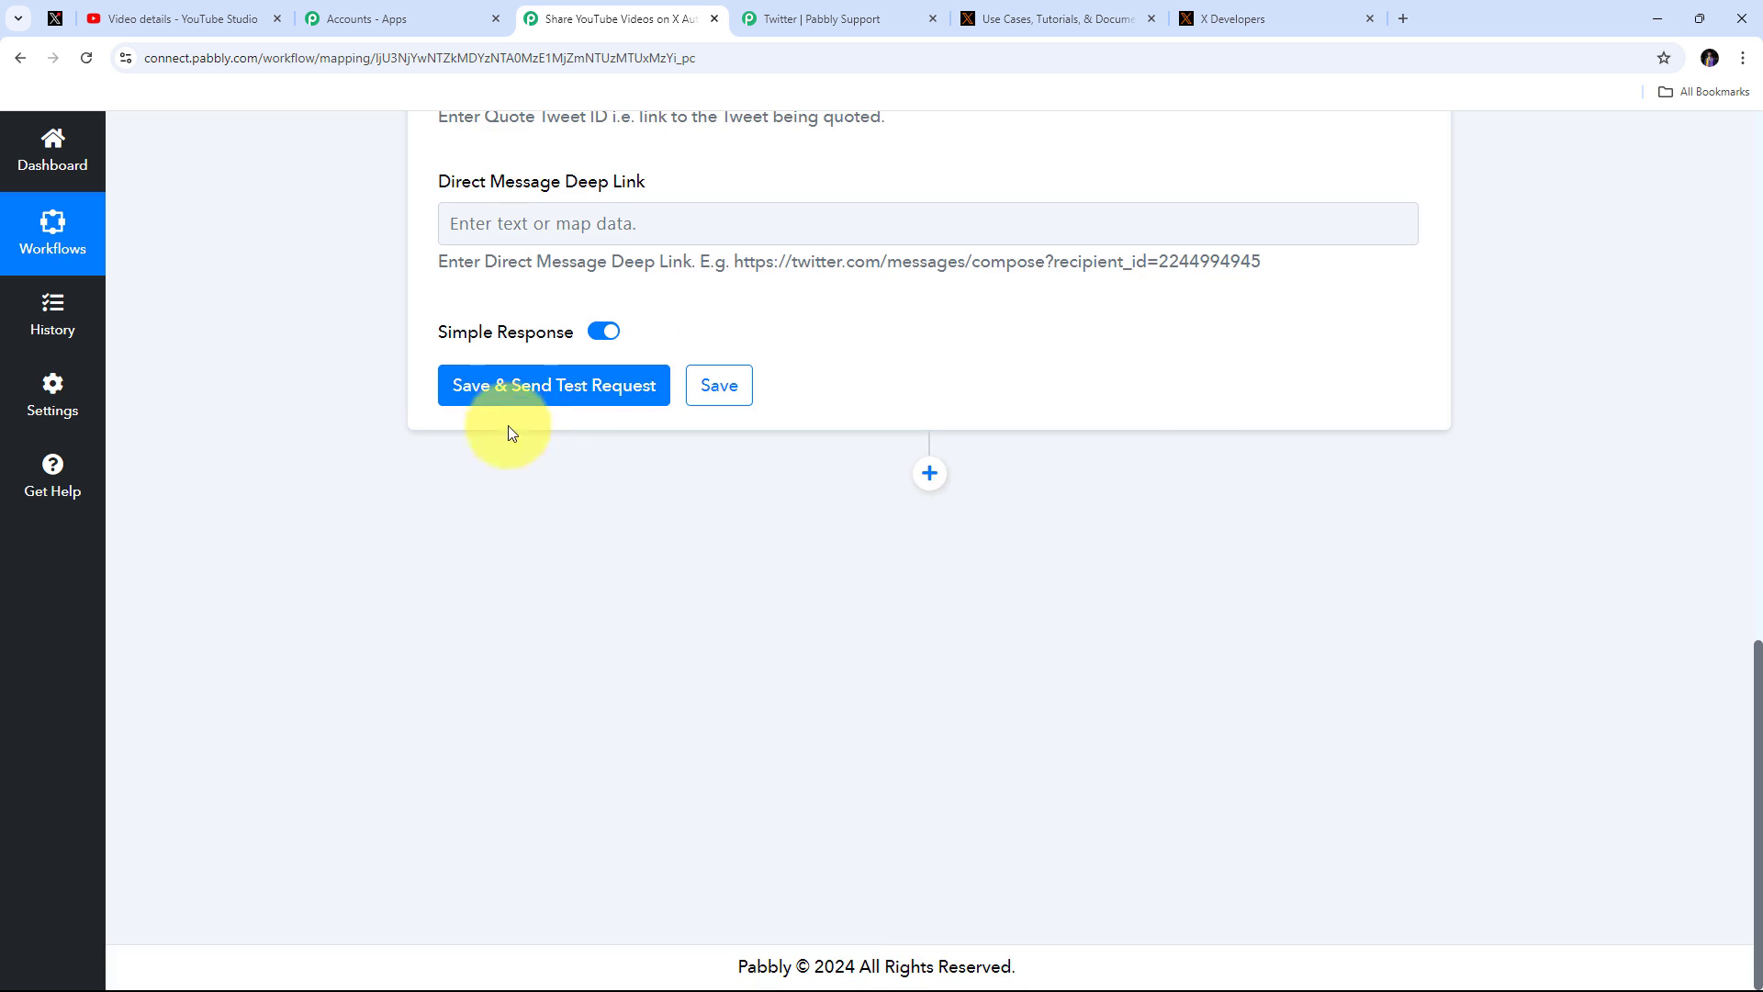
scroll(548, 461, "up", 1)
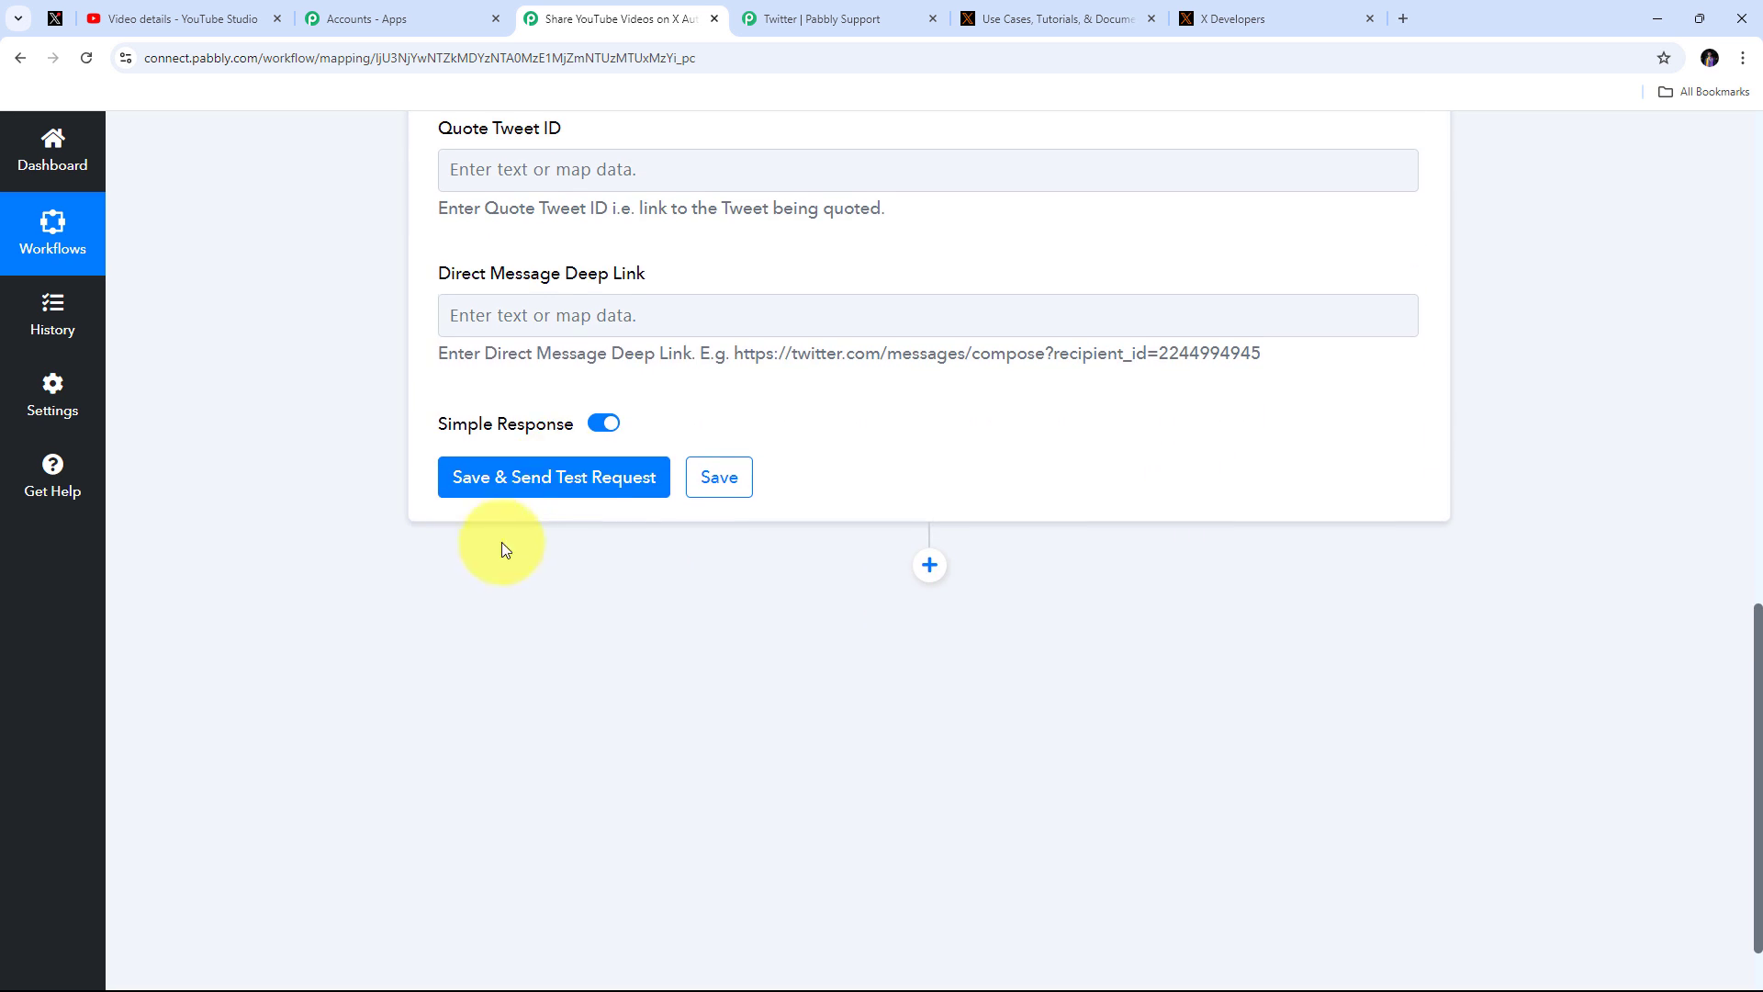
left_click(561, 486)
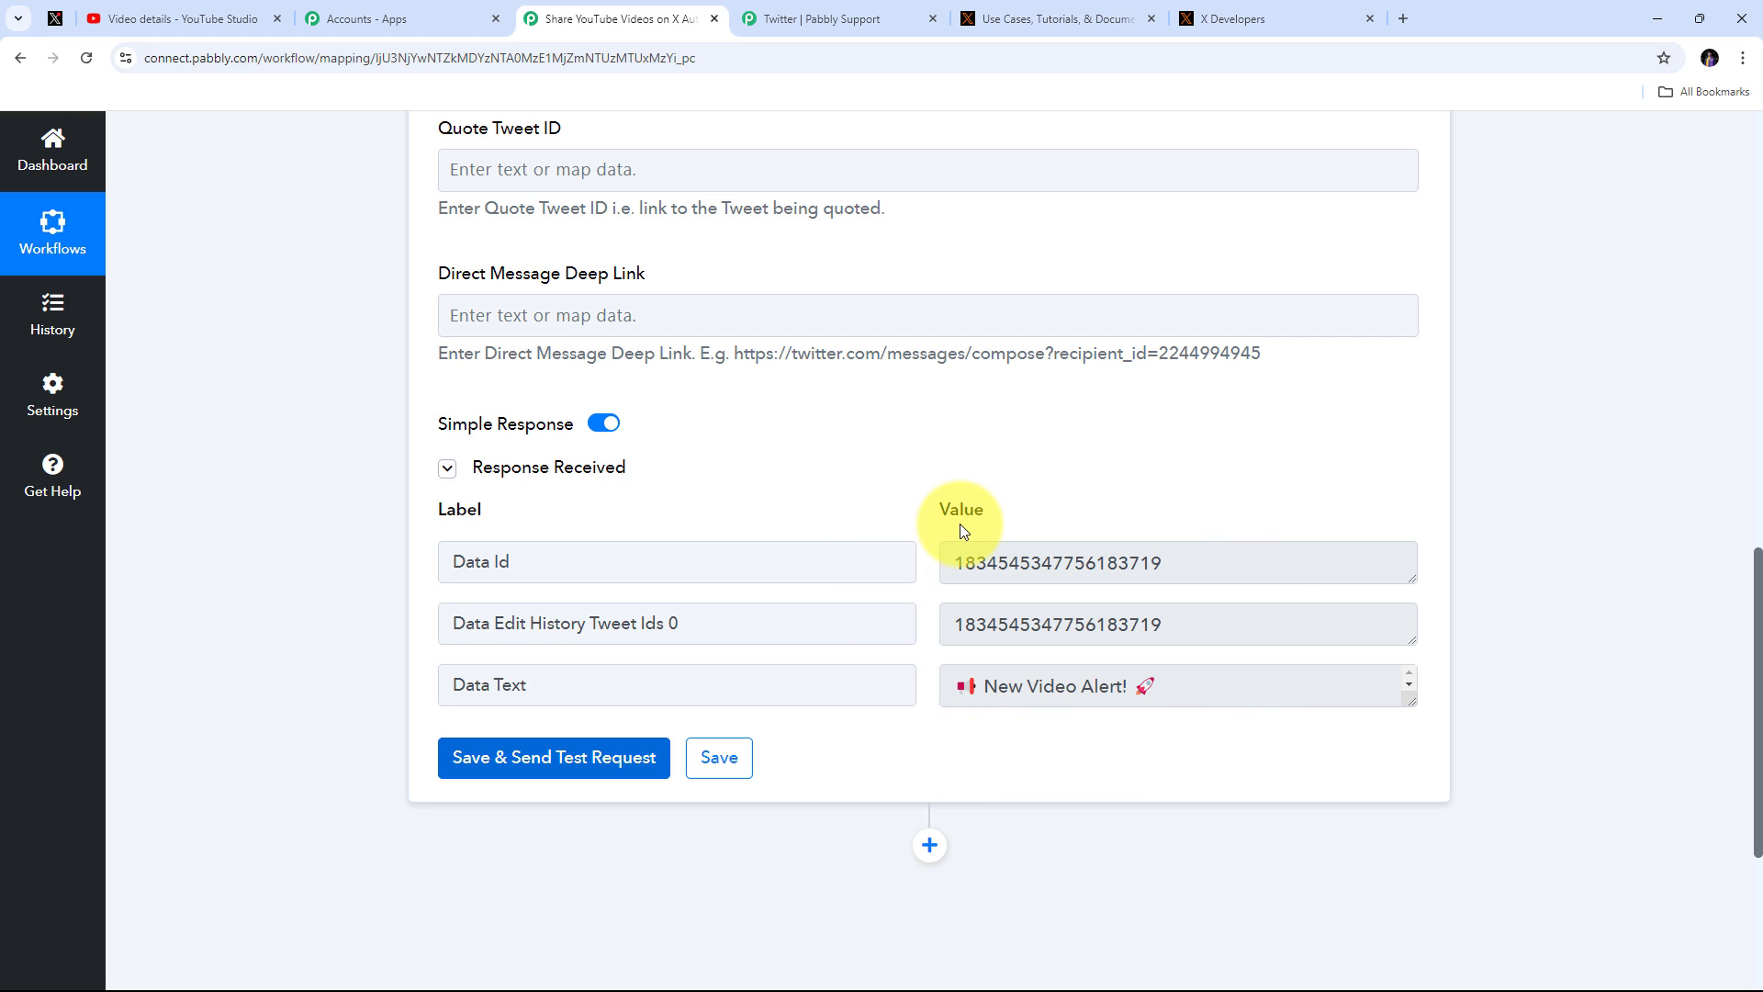
left_click(55, 18)
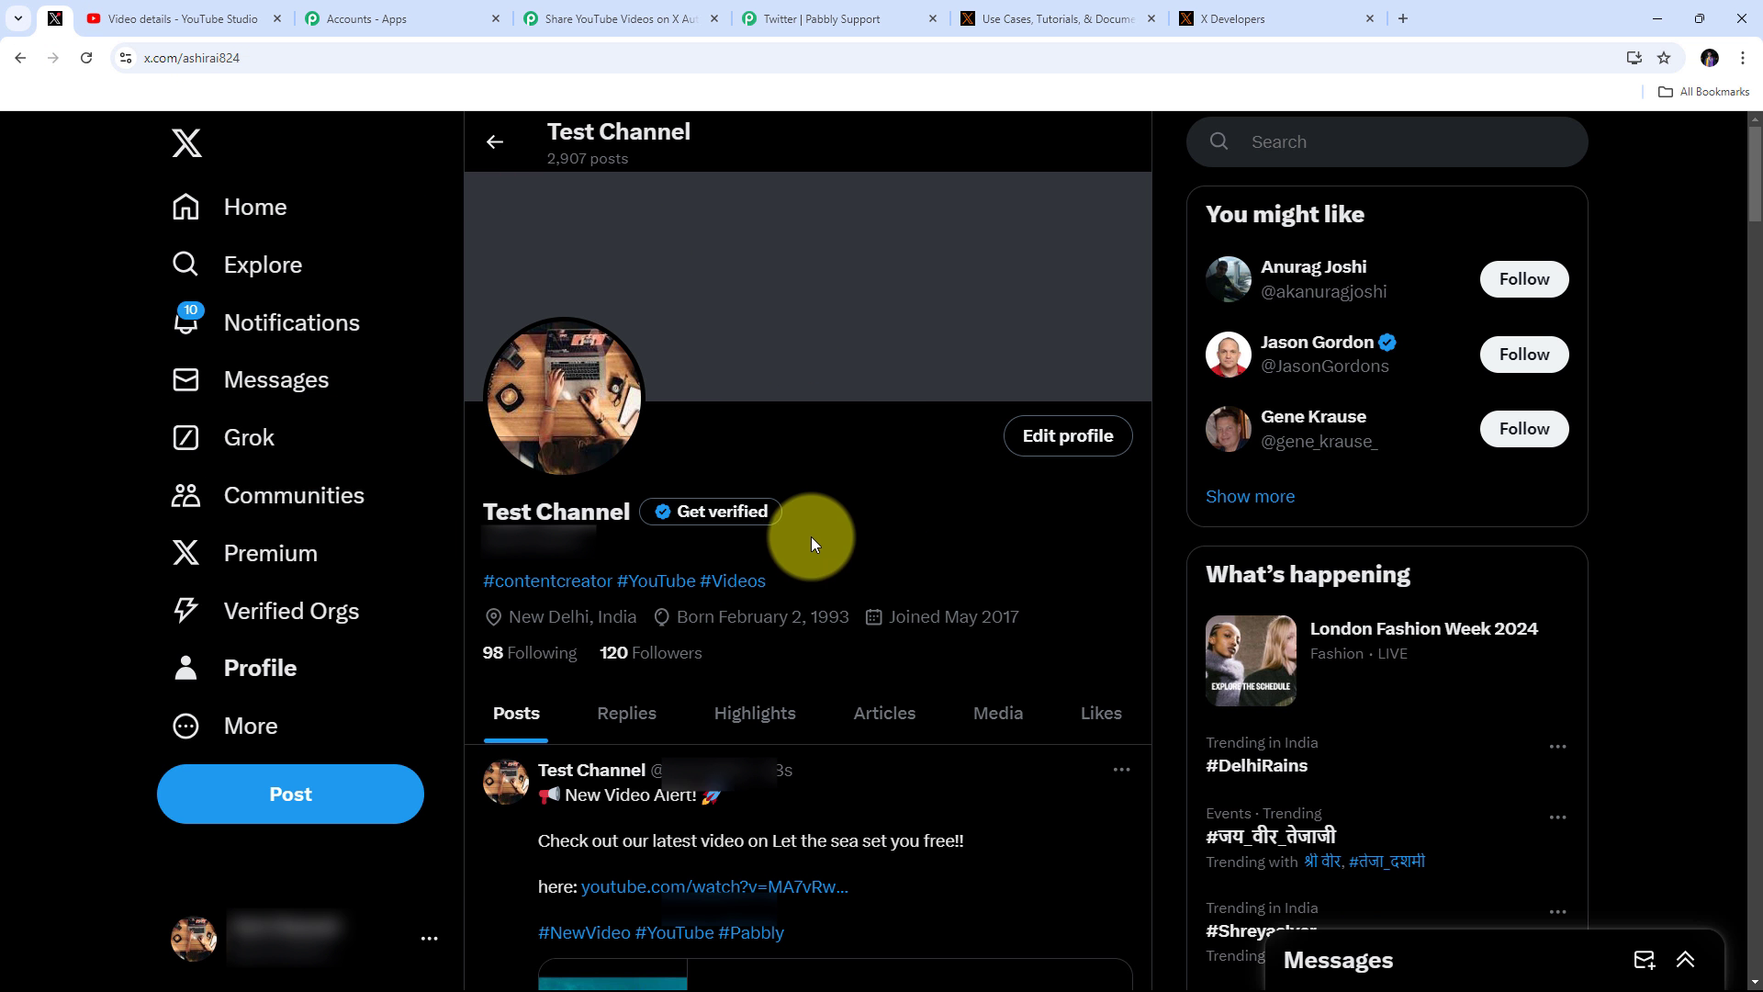
scroll(913, 516, "down", 4)
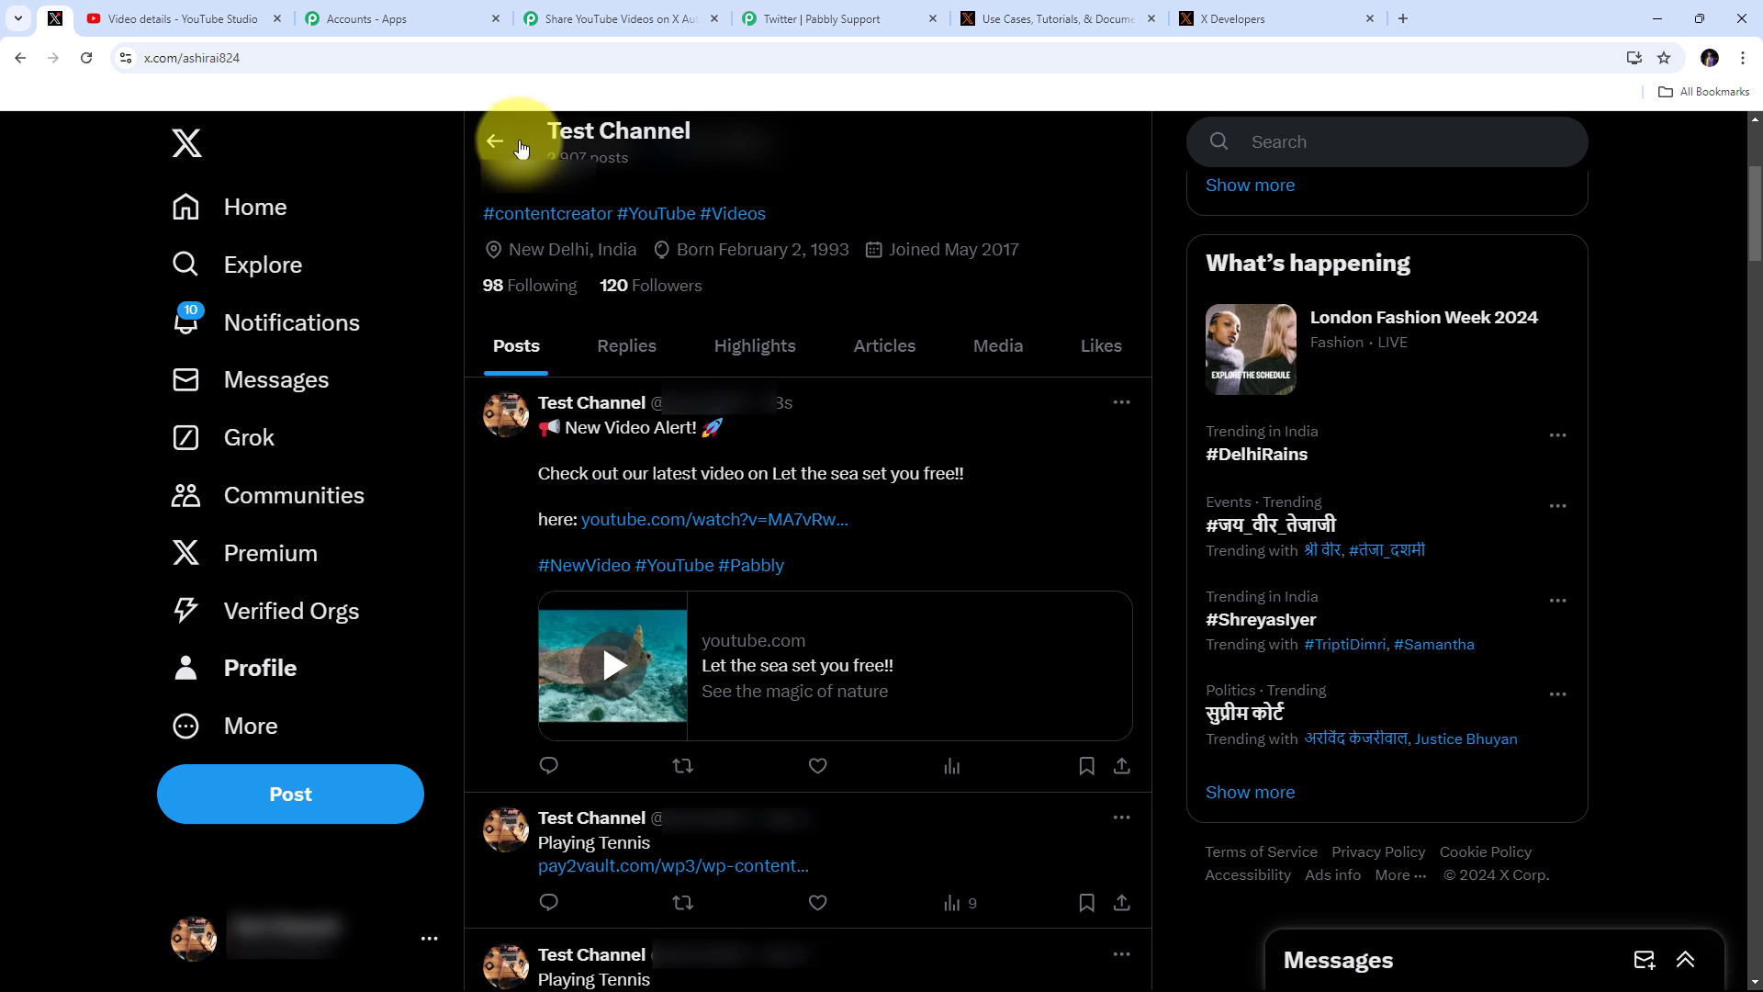
left_click(614, 18)
Step: Collapse the X (Formerly Twitter) Create Tweet action card in the workflow
scroll(835, 465, "up", 15)
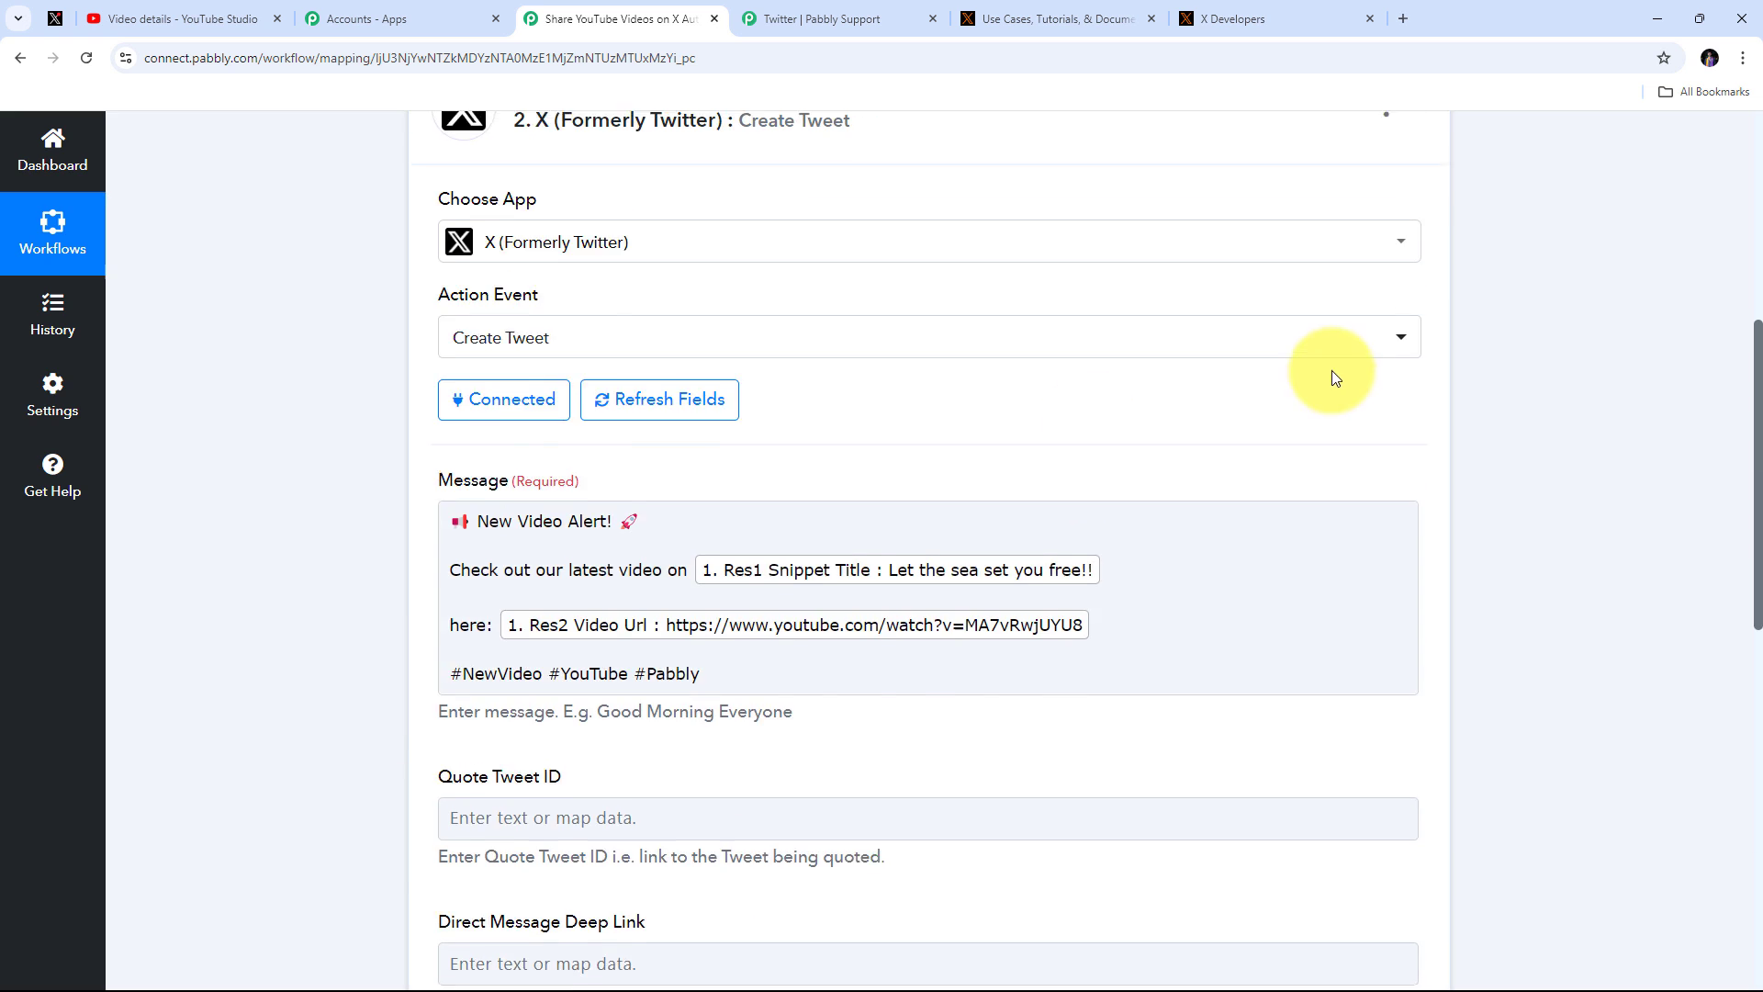
left_click(1414, 690)
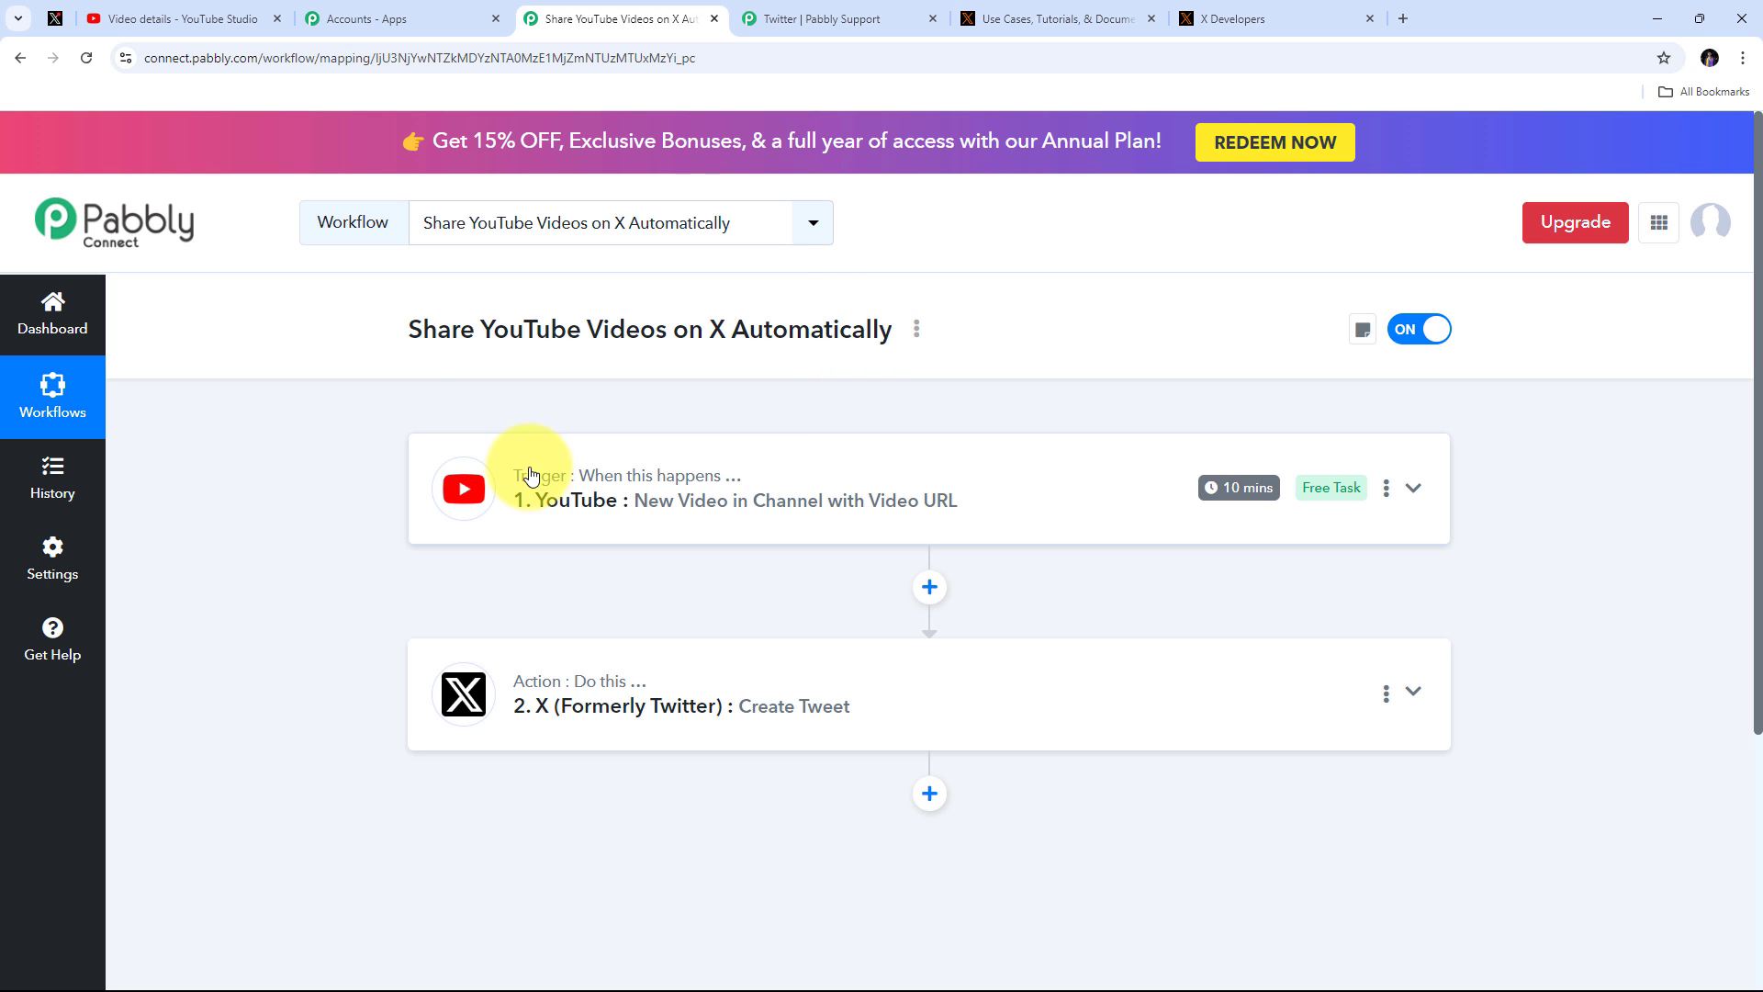
mouse_move(536, 483)
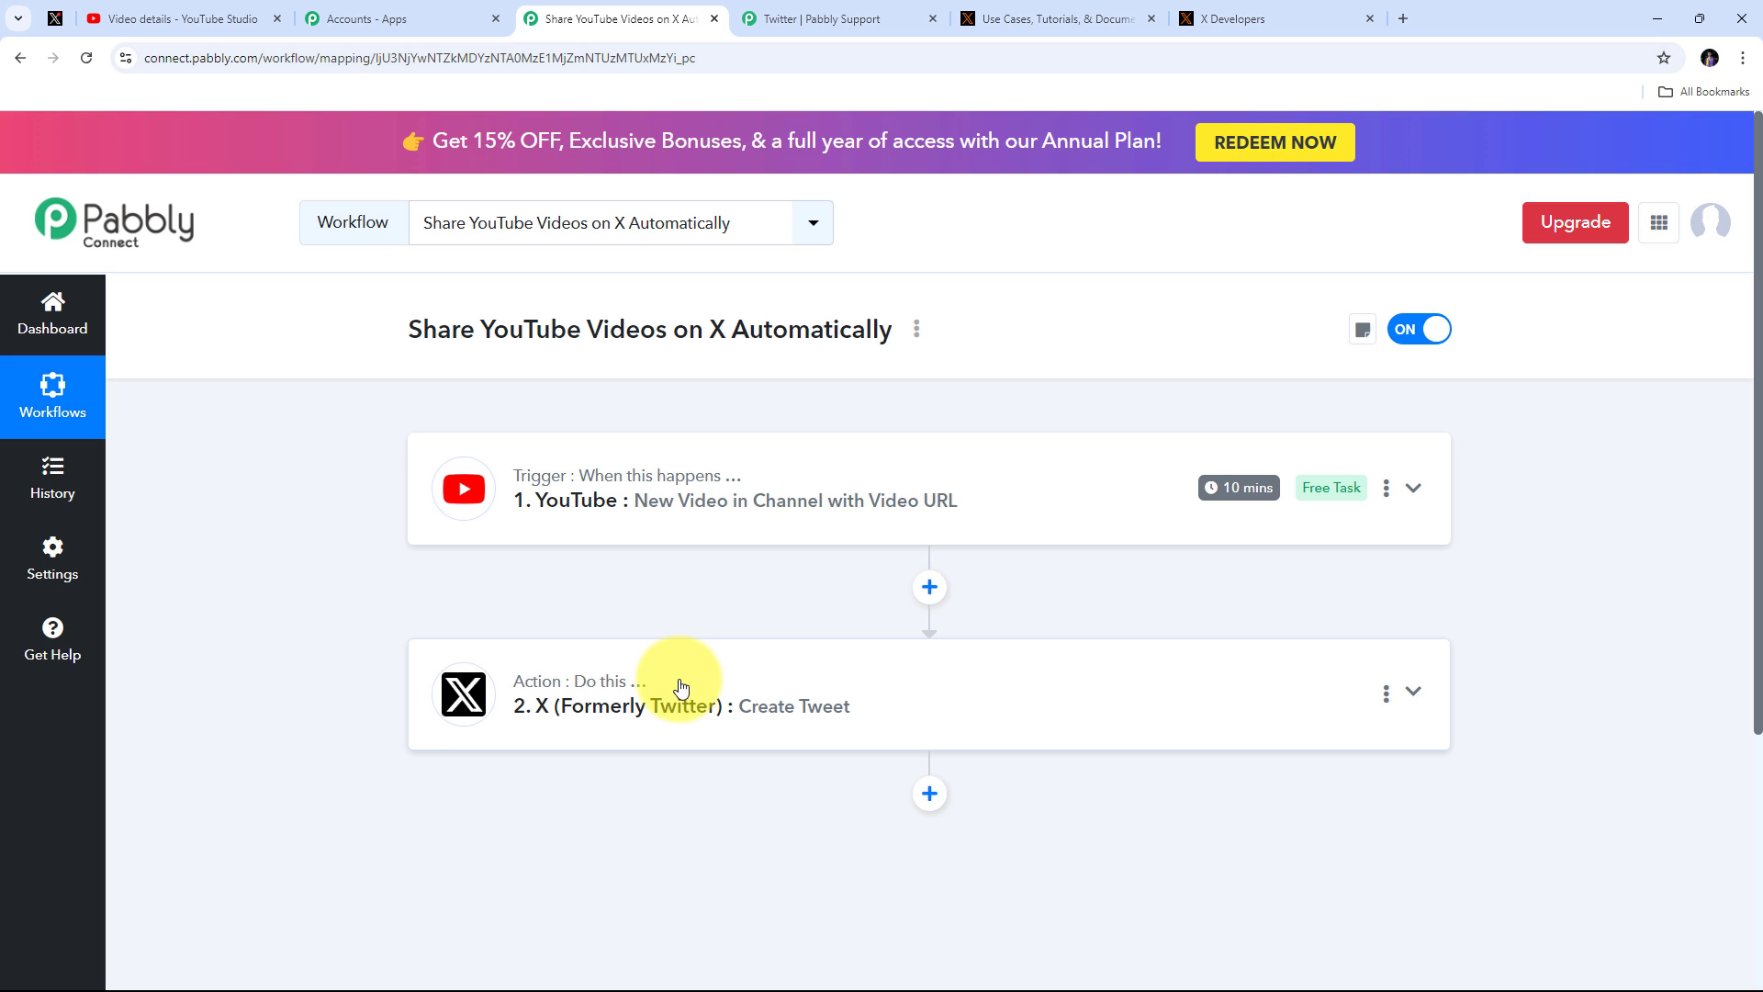
mouse_move(556, 685)
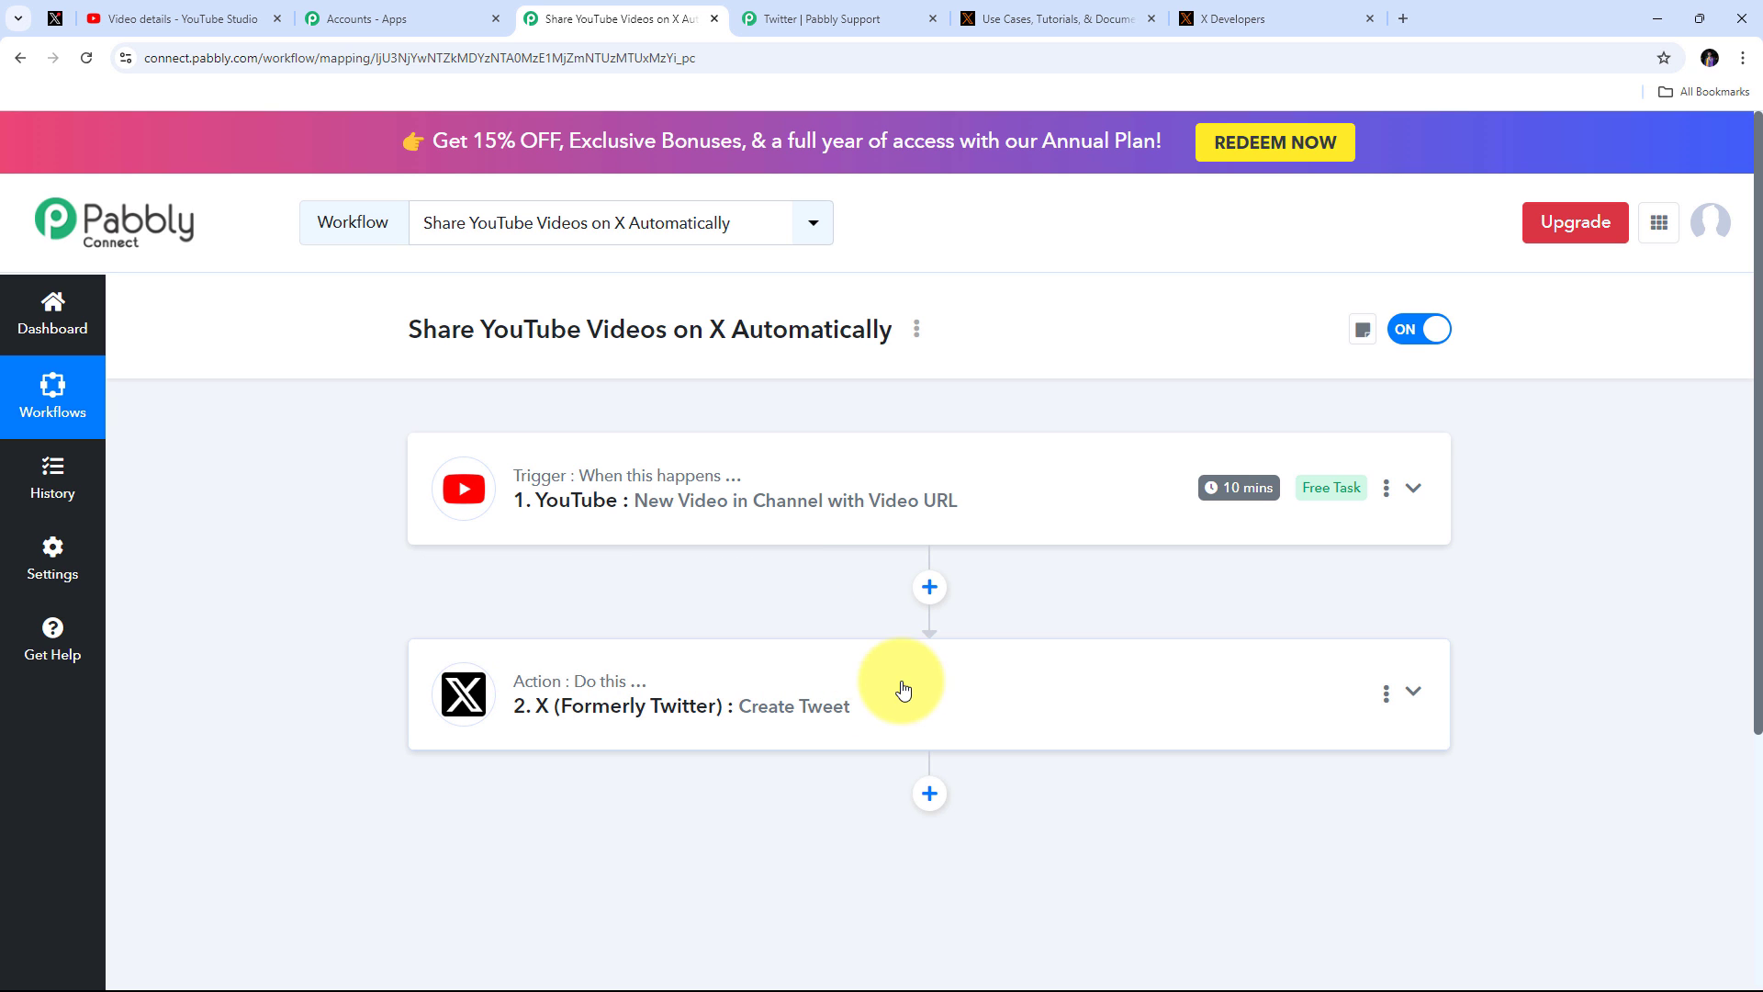